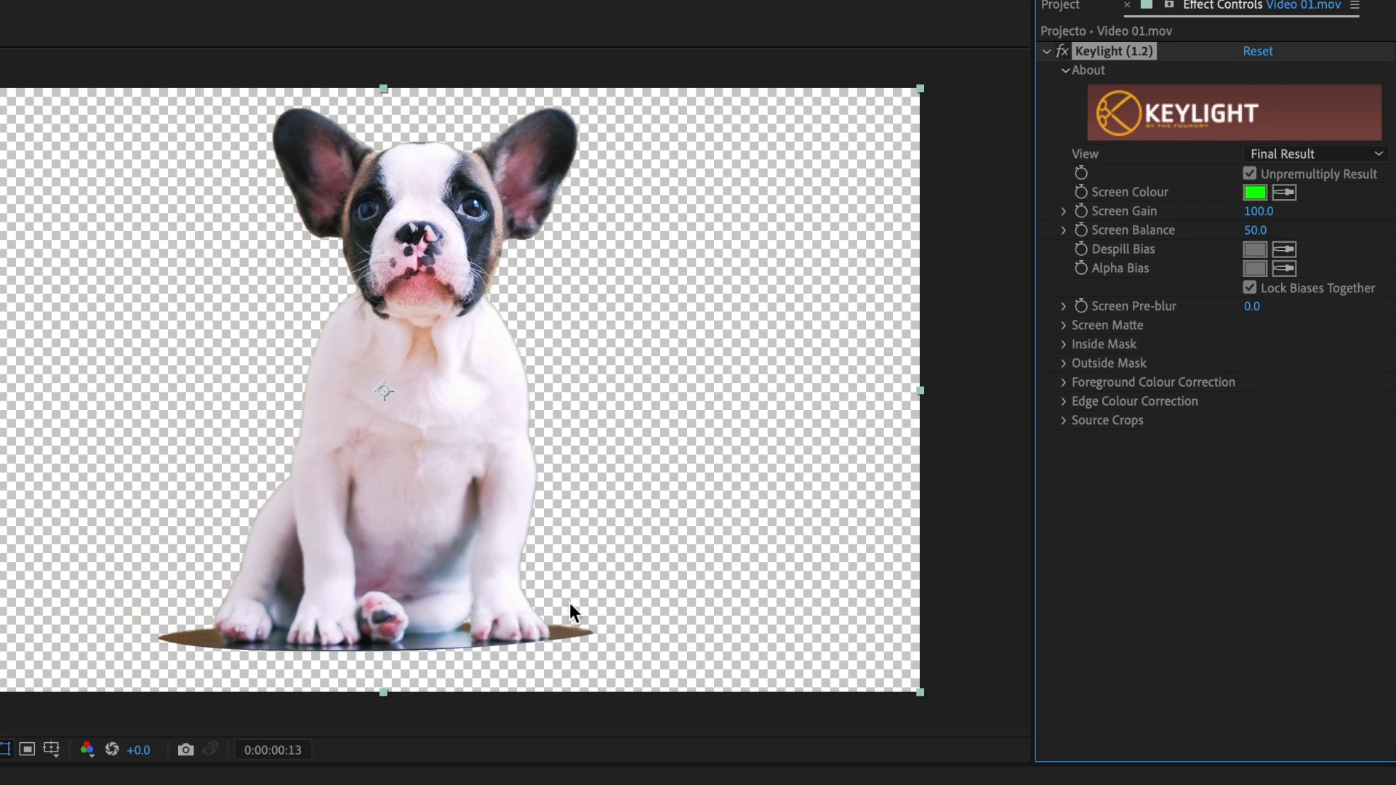
# Inspect the keyed dog's edges up close and scrub through the timeline to check the transparent background.
pyautogui.scroll(5, 528, 467)
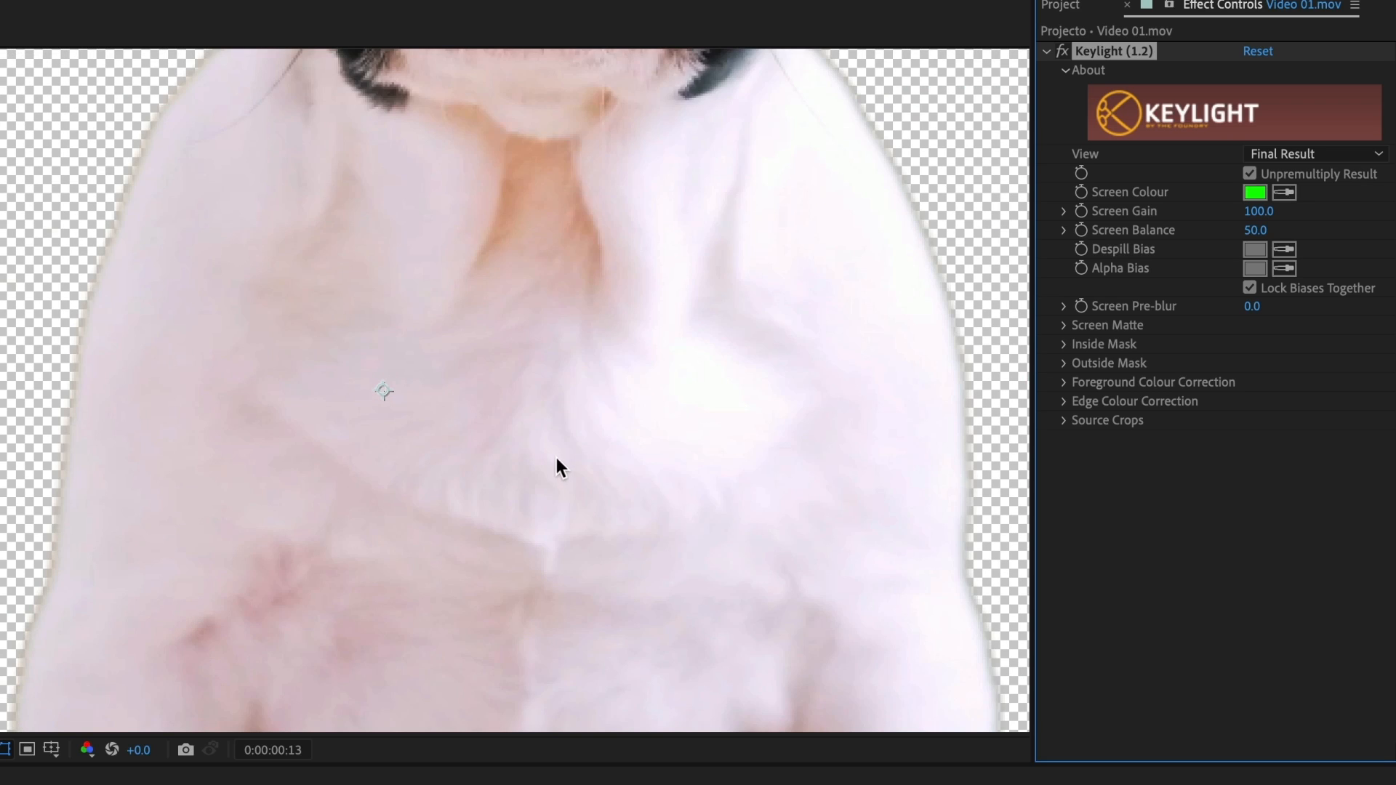
pyautogui.scroll(-1, 304, 216)
pyautogui.moveTo(349, 210); pyautogui.dragTo(302, 389)
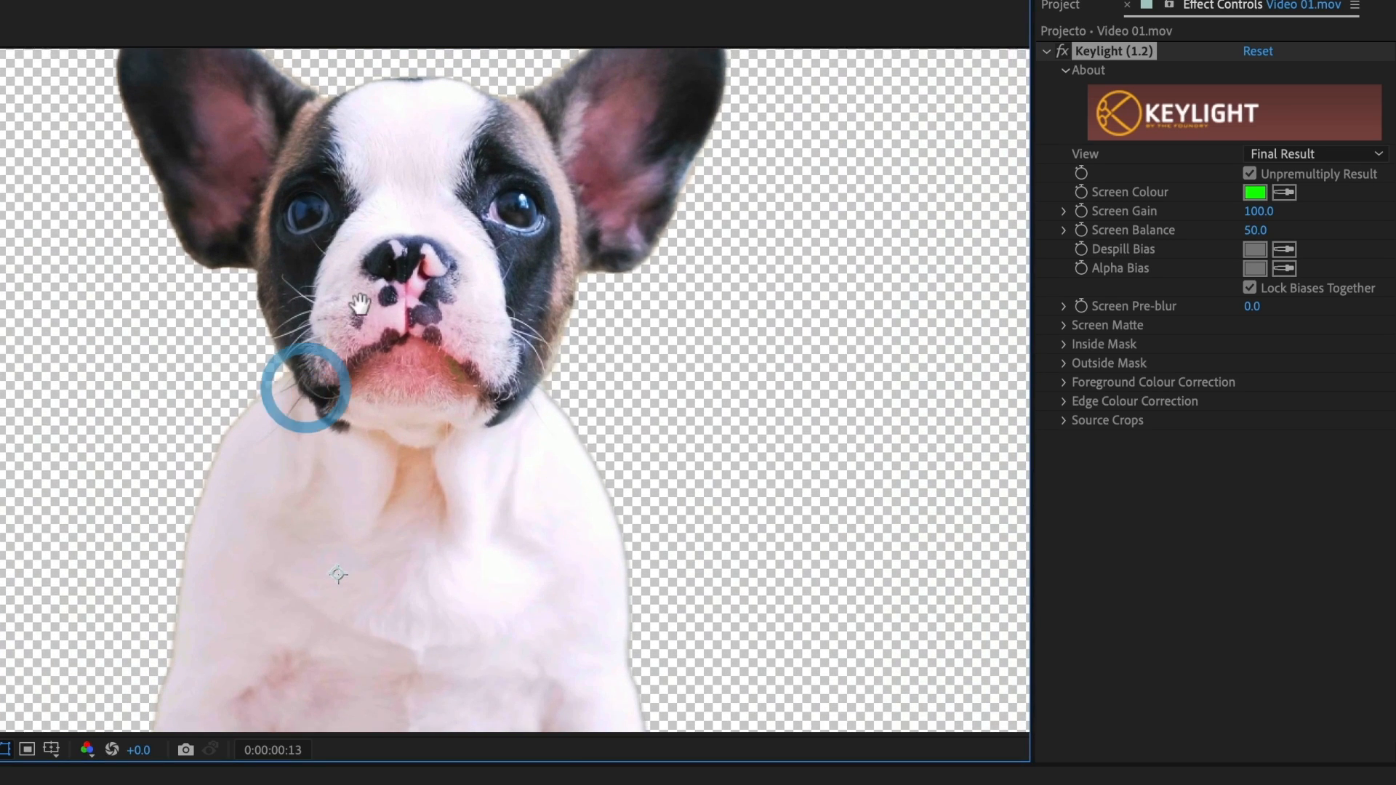
pyautogui.moveTo(364, 298); pyautogui.dragTo(304, 422)
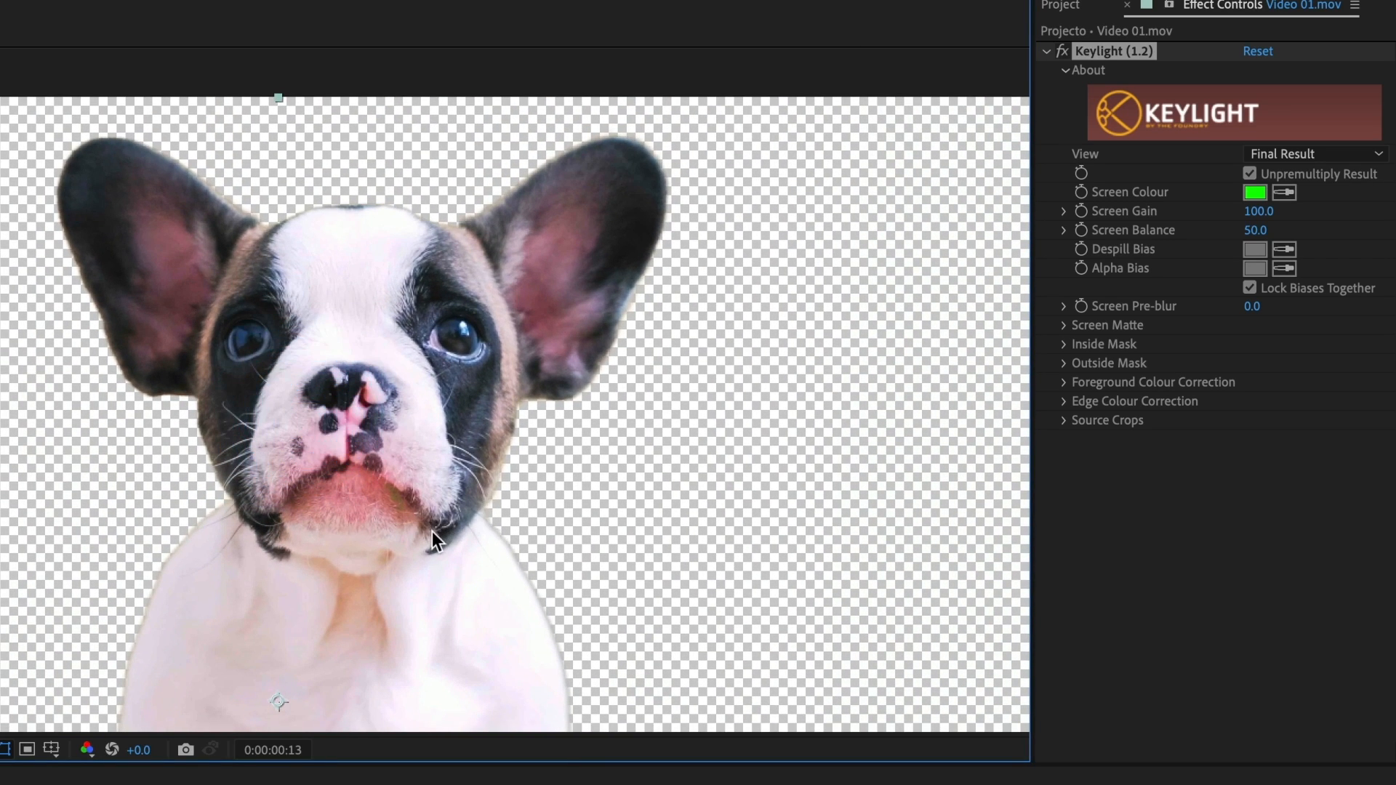
pyautogui.scroll(-1, 432, 531)
pyautogui.moveTo(428, 541); pyautogui.dragTo(485, 399)
pyautogui.click(467, 392)
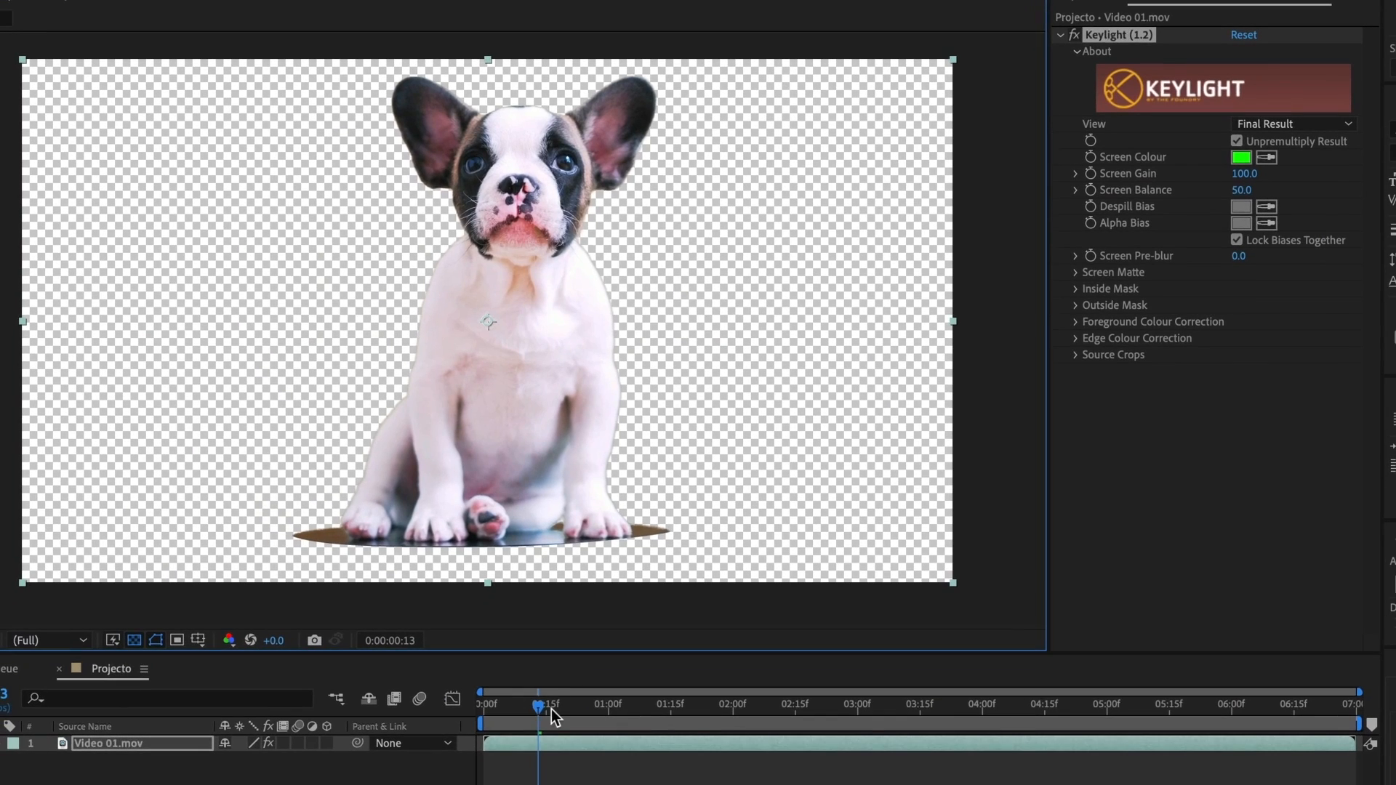
pyautogui.moveTo(551, 709); pyautogui.dragTo(638, 715)
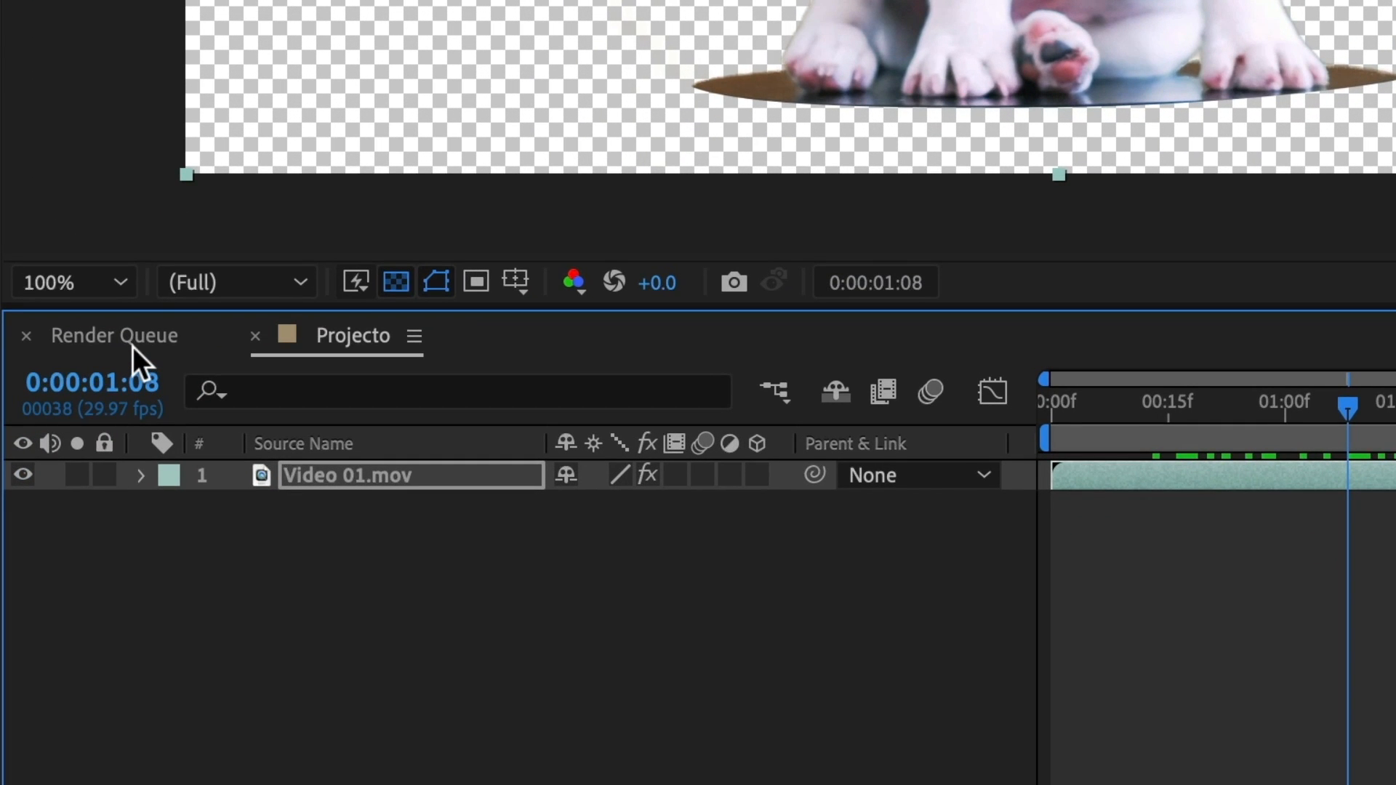
# Add the Projecto composition to the render queue.
pyautogui.click(133, 346)
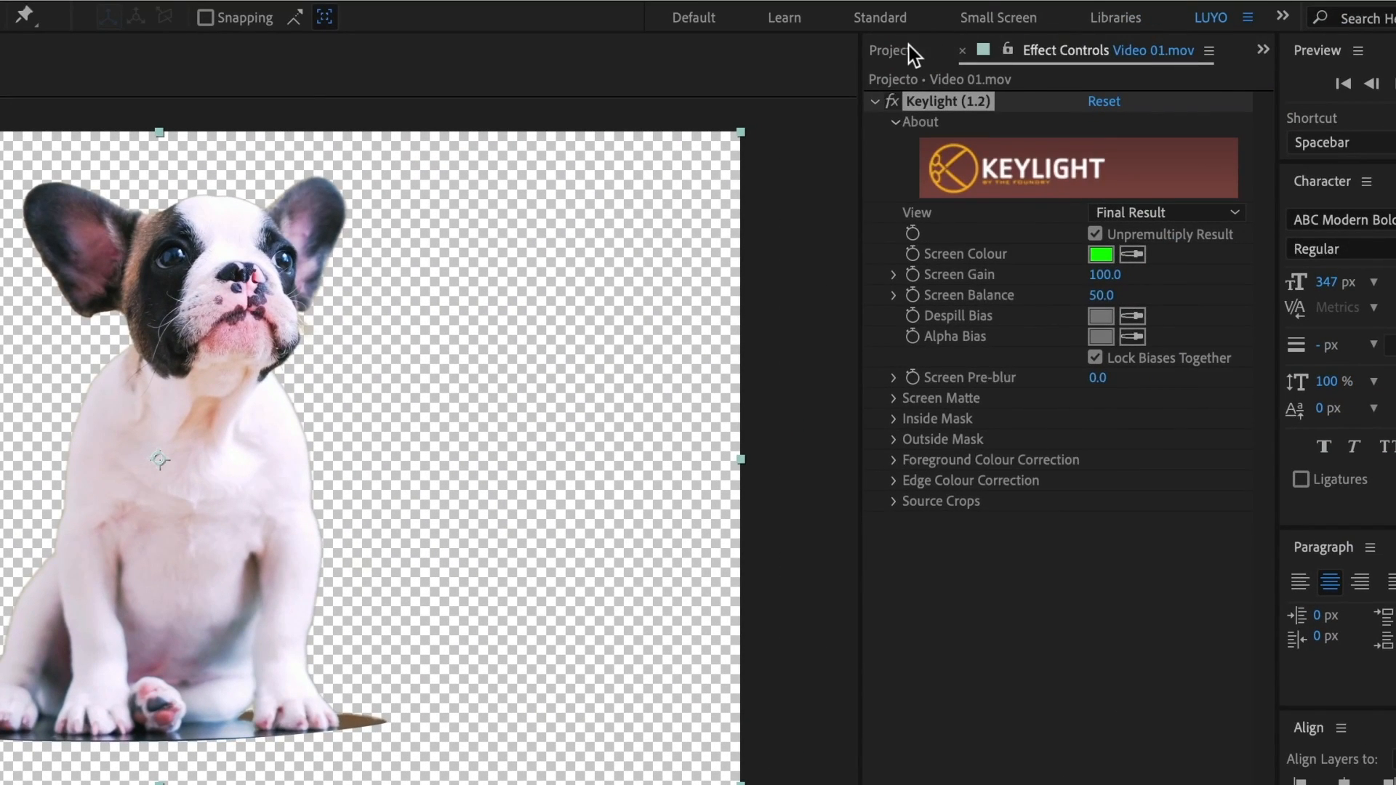
pyautogui.click(907, 48)
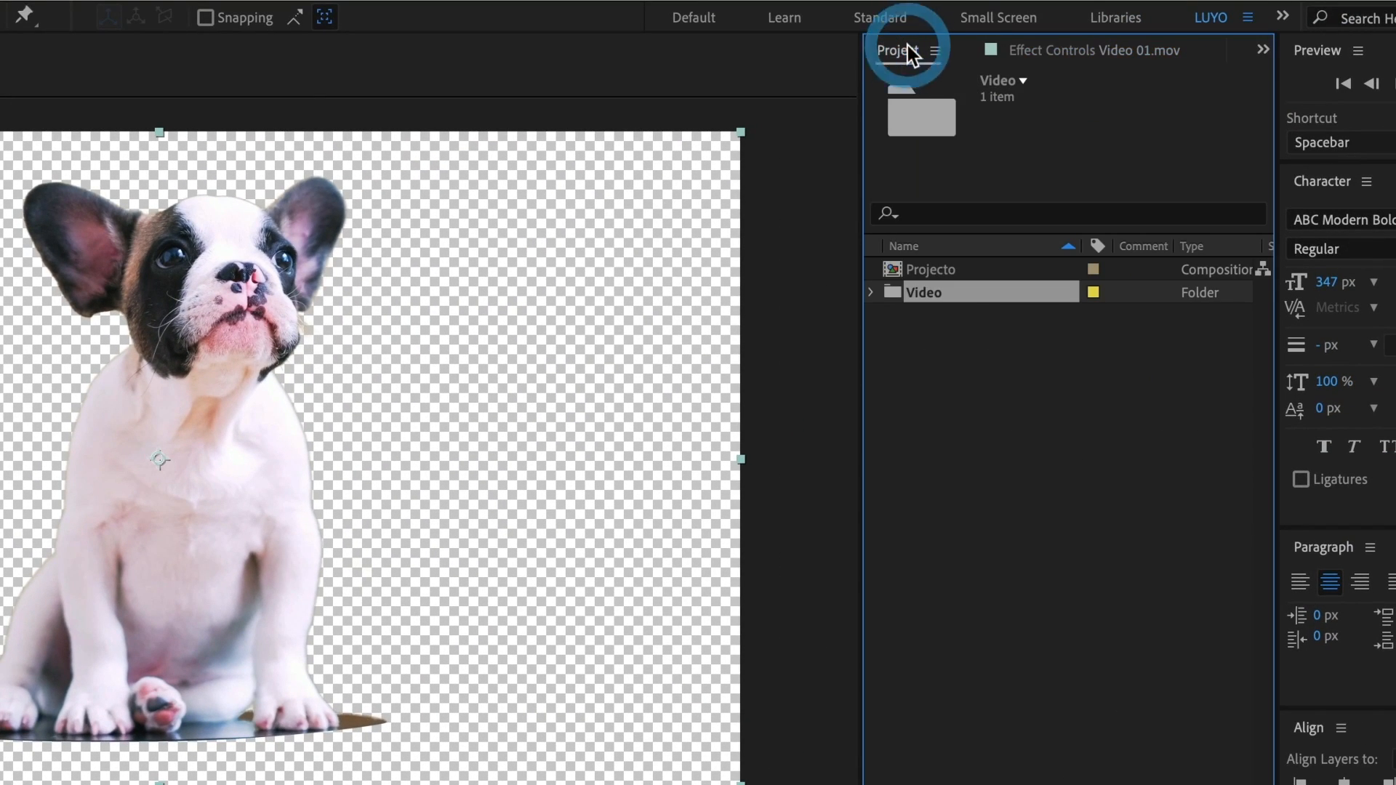
pyautogui.click(922, 269)
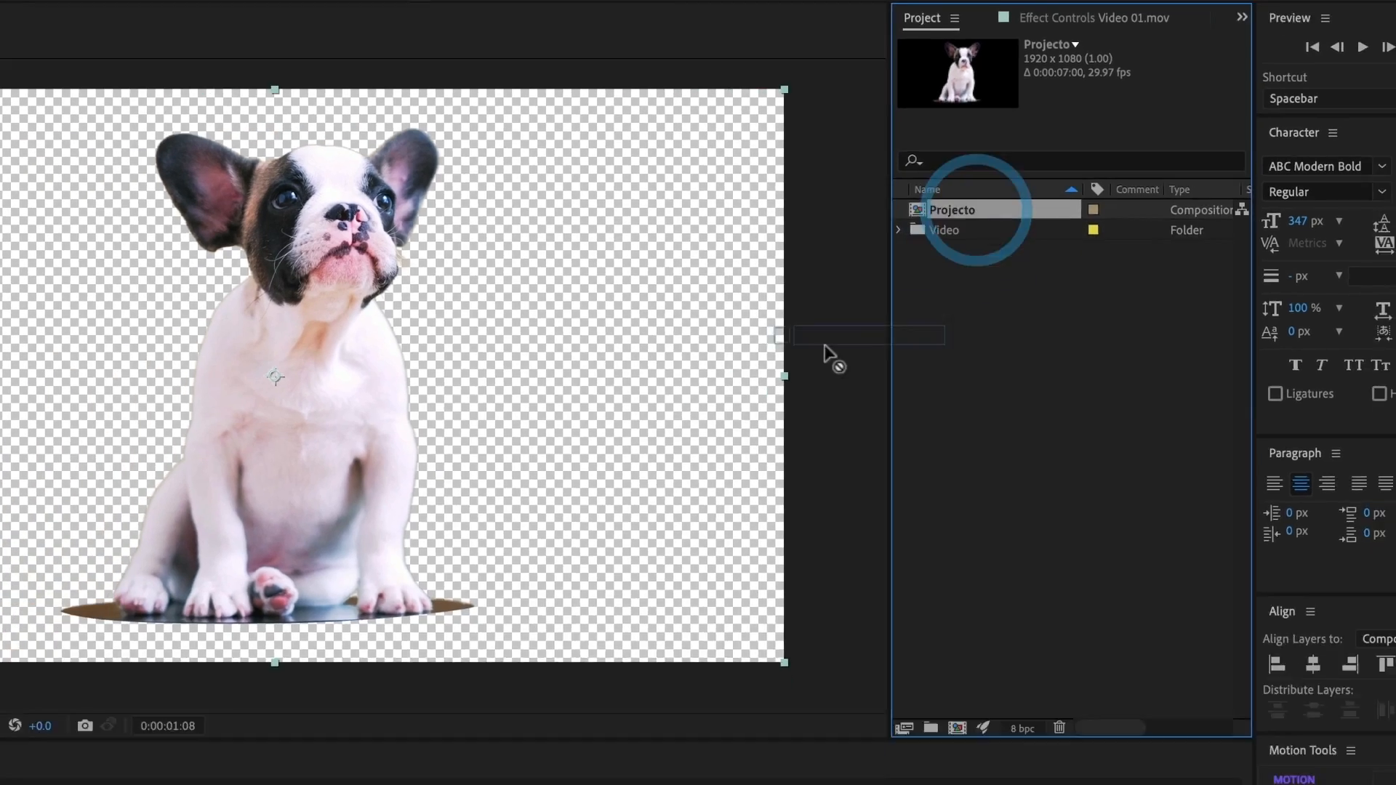
pyautogui.hotkey('ctrl', 'm')
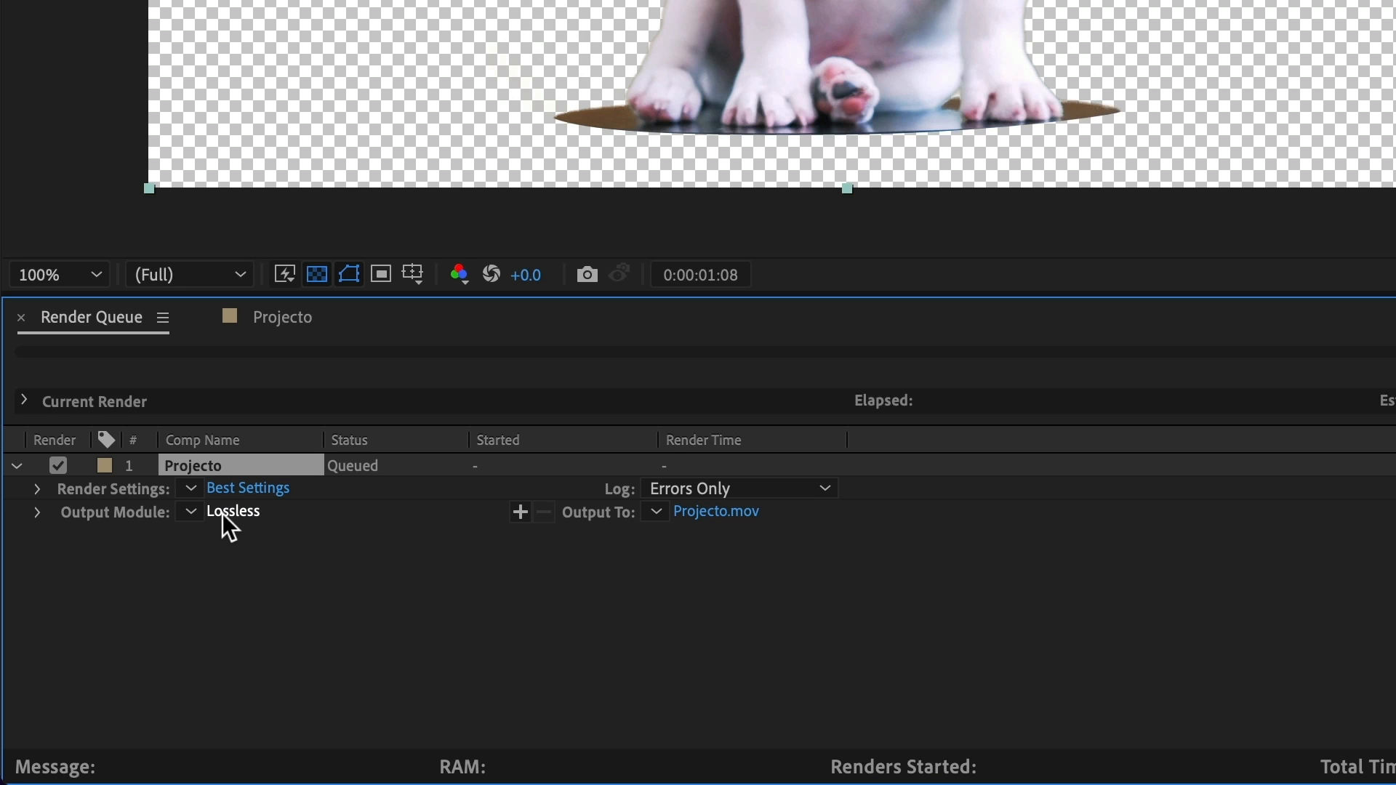
# Set the output module's QuickTime video codec to Apple ProRes 4444.
pyautogui.click(222, 514)
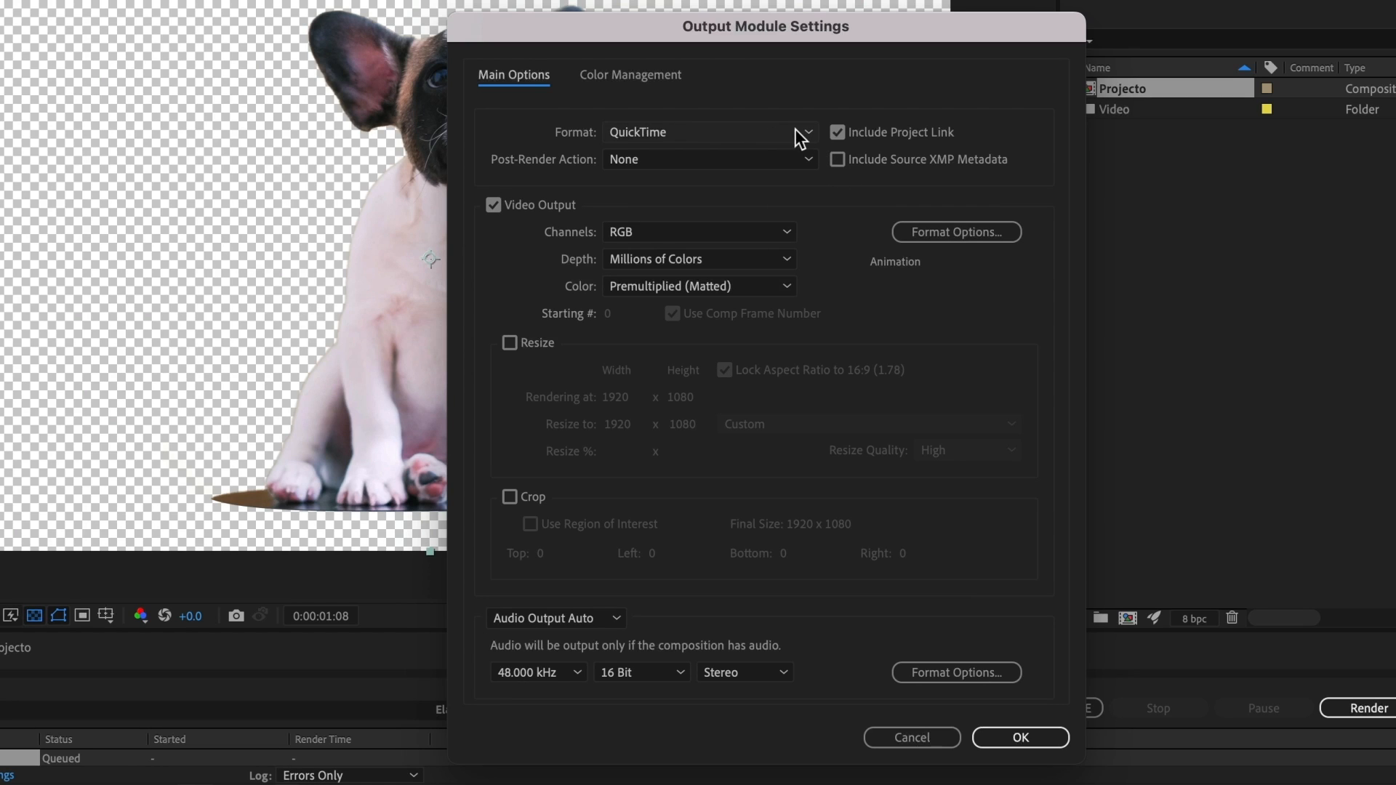
pyautogui.click(969, 234)
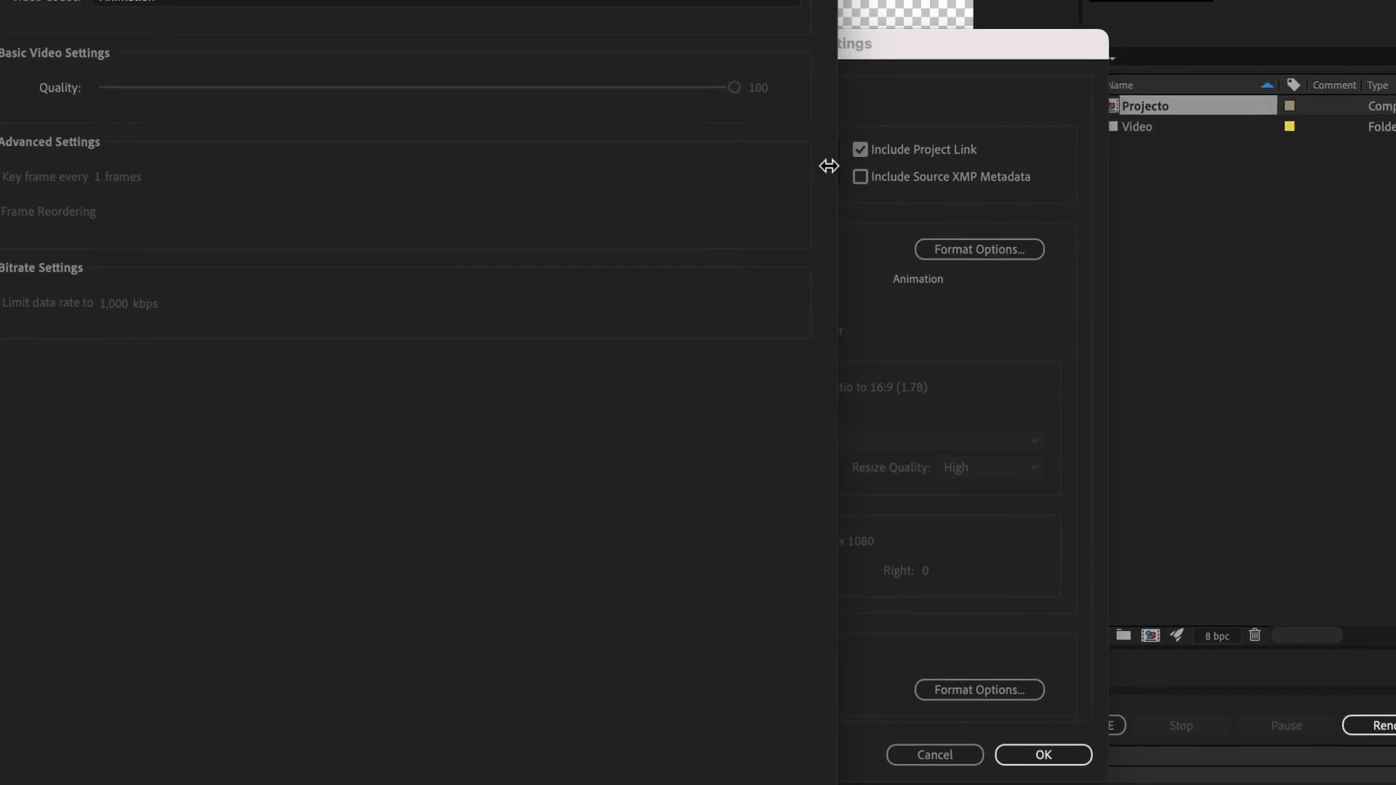
pyautogui.click(421, 102)
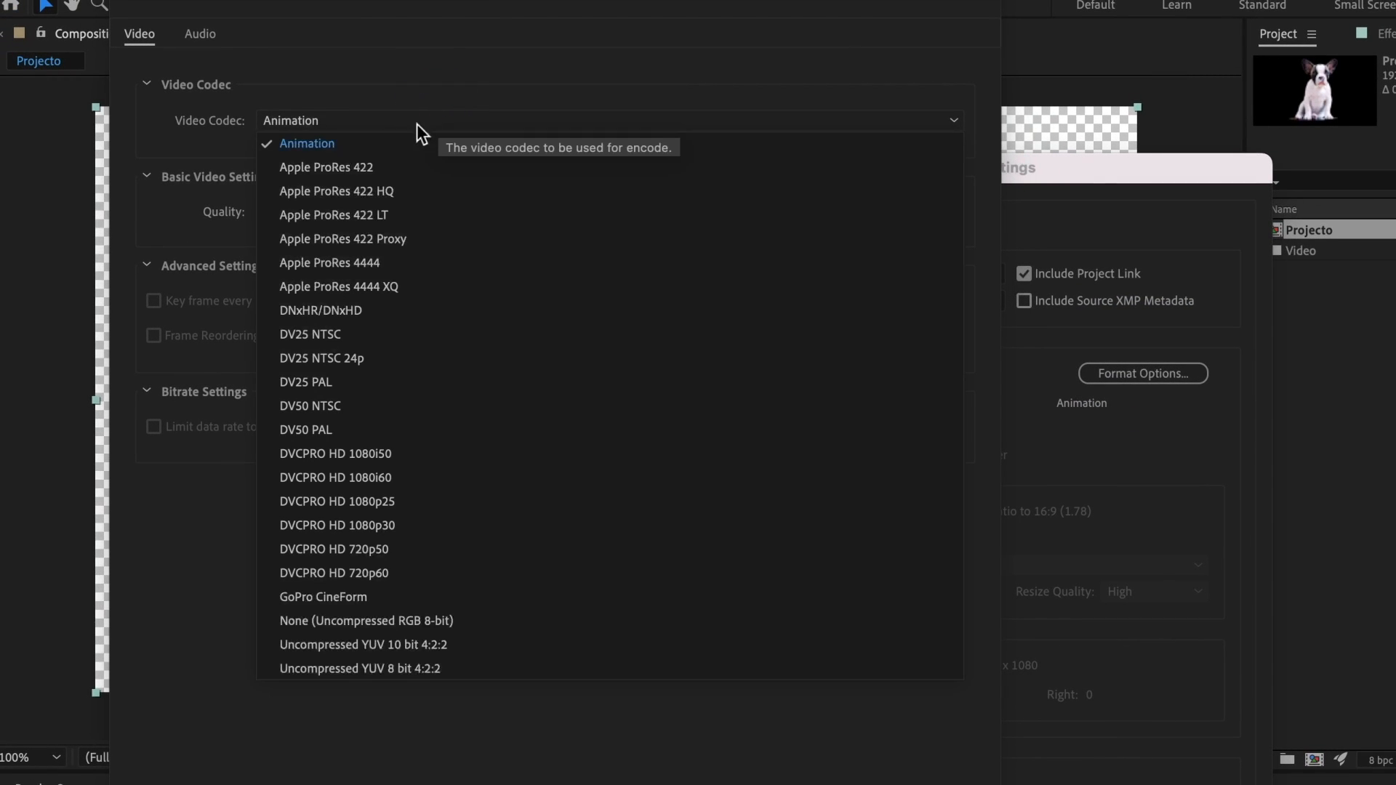
pyautogui.click(383, 266)
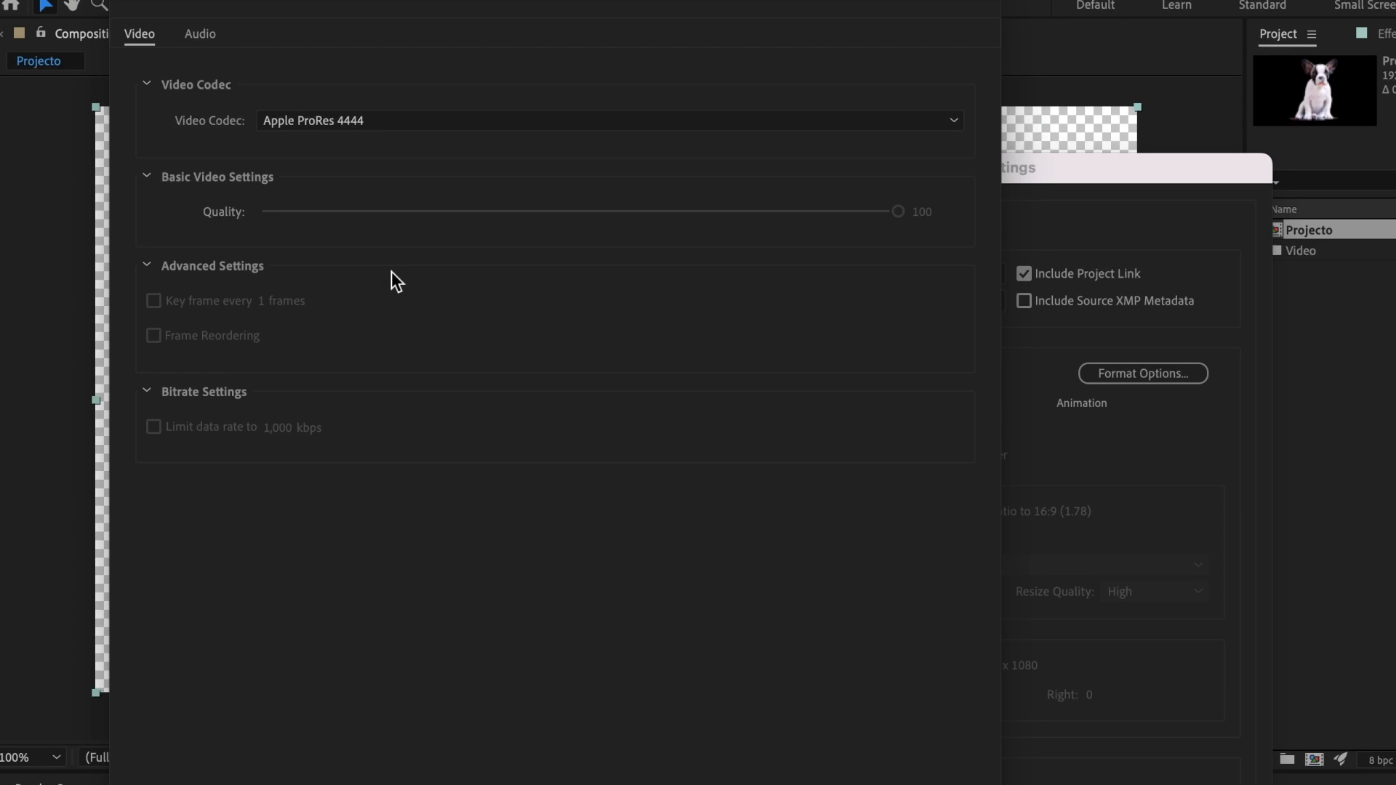
pyautogui.click(699, 757)
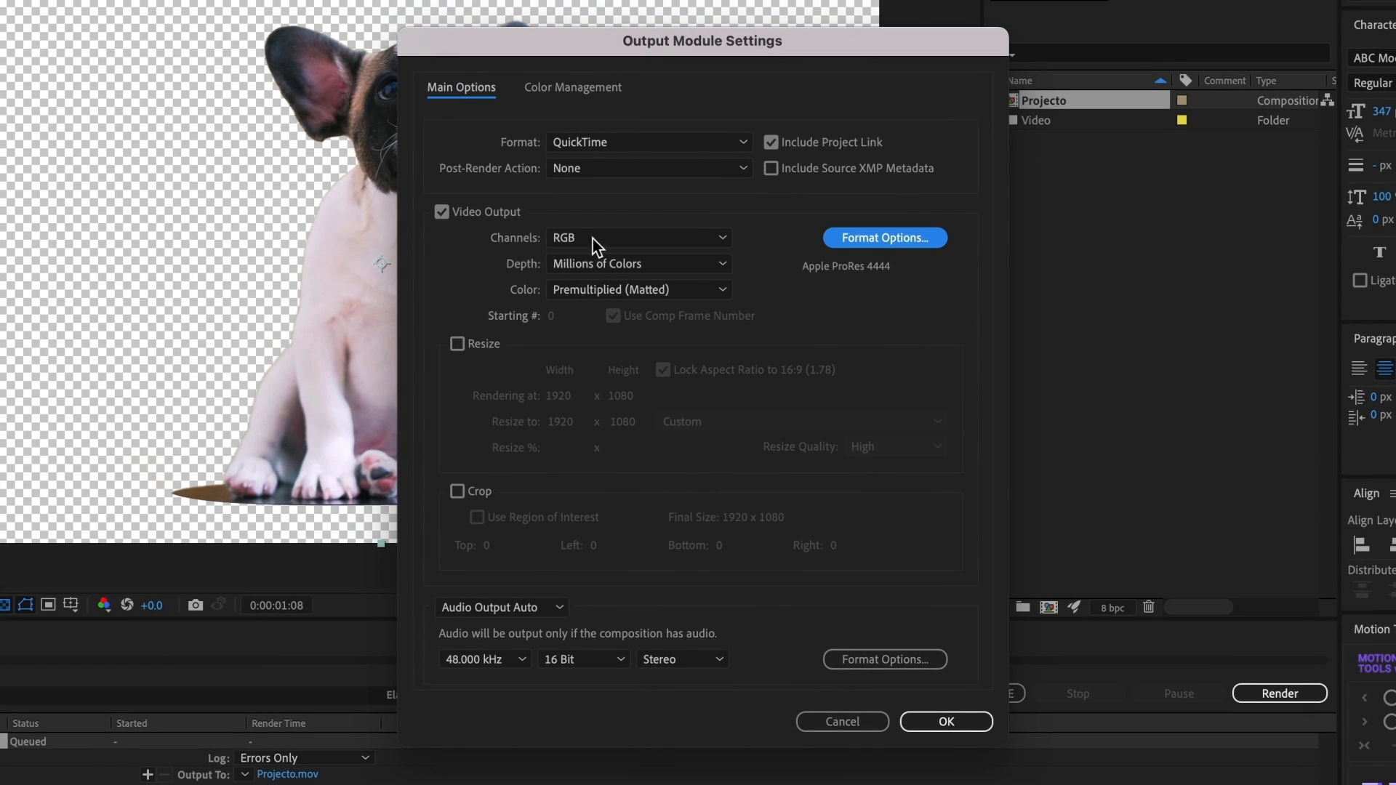
# Set the output module's channels to RGB + Alpha and apply the settings.
pyautogui.click(705, 238)
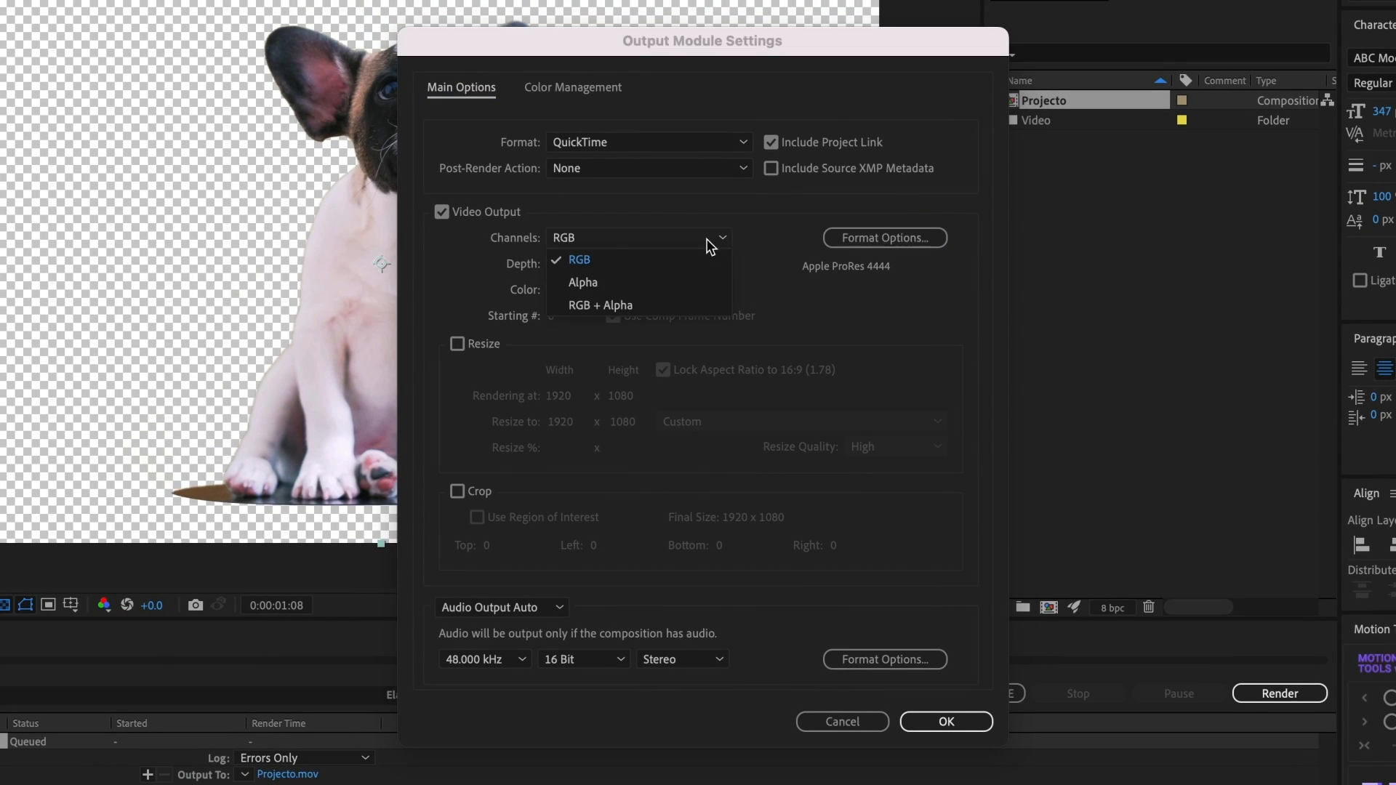
pyautogui.click(618, 305)
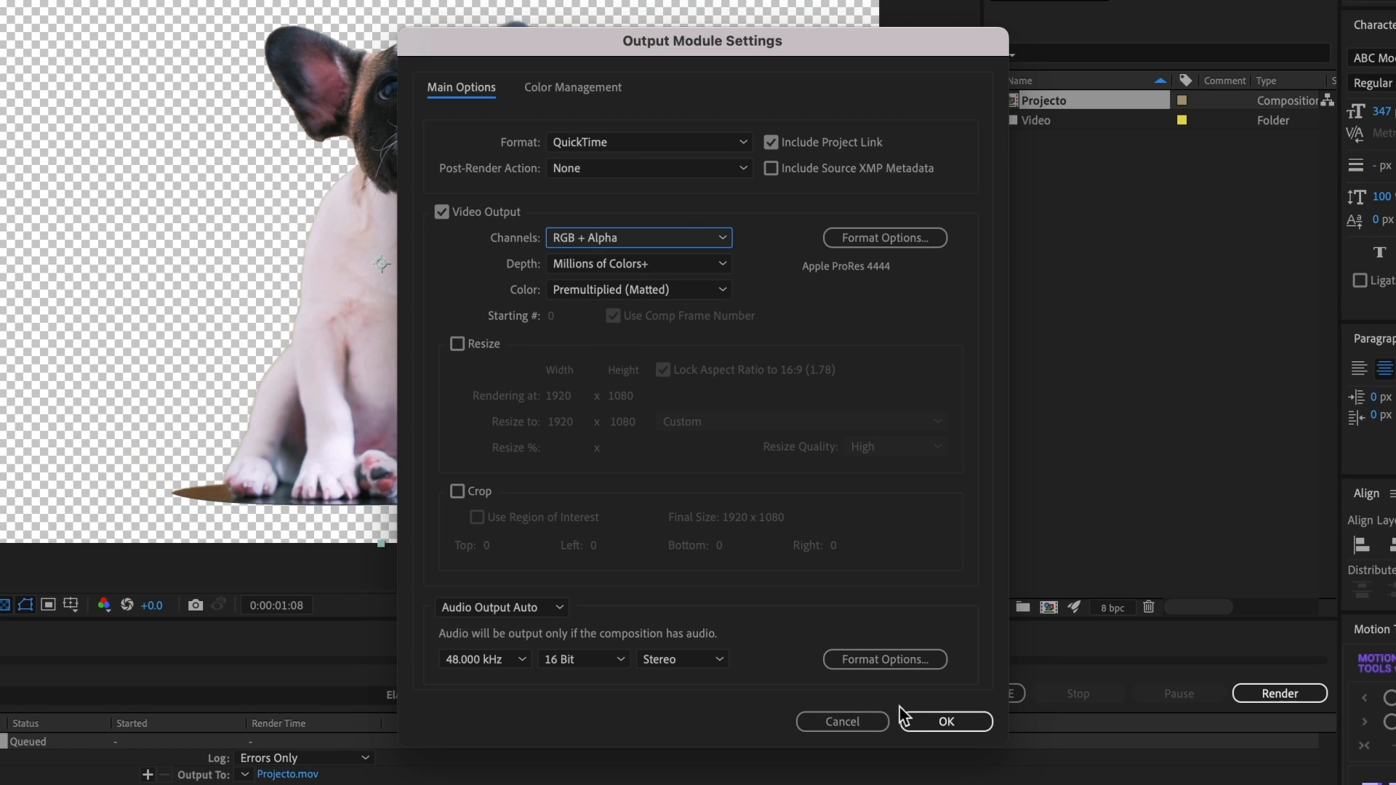
pyautogui.click(944, 723)
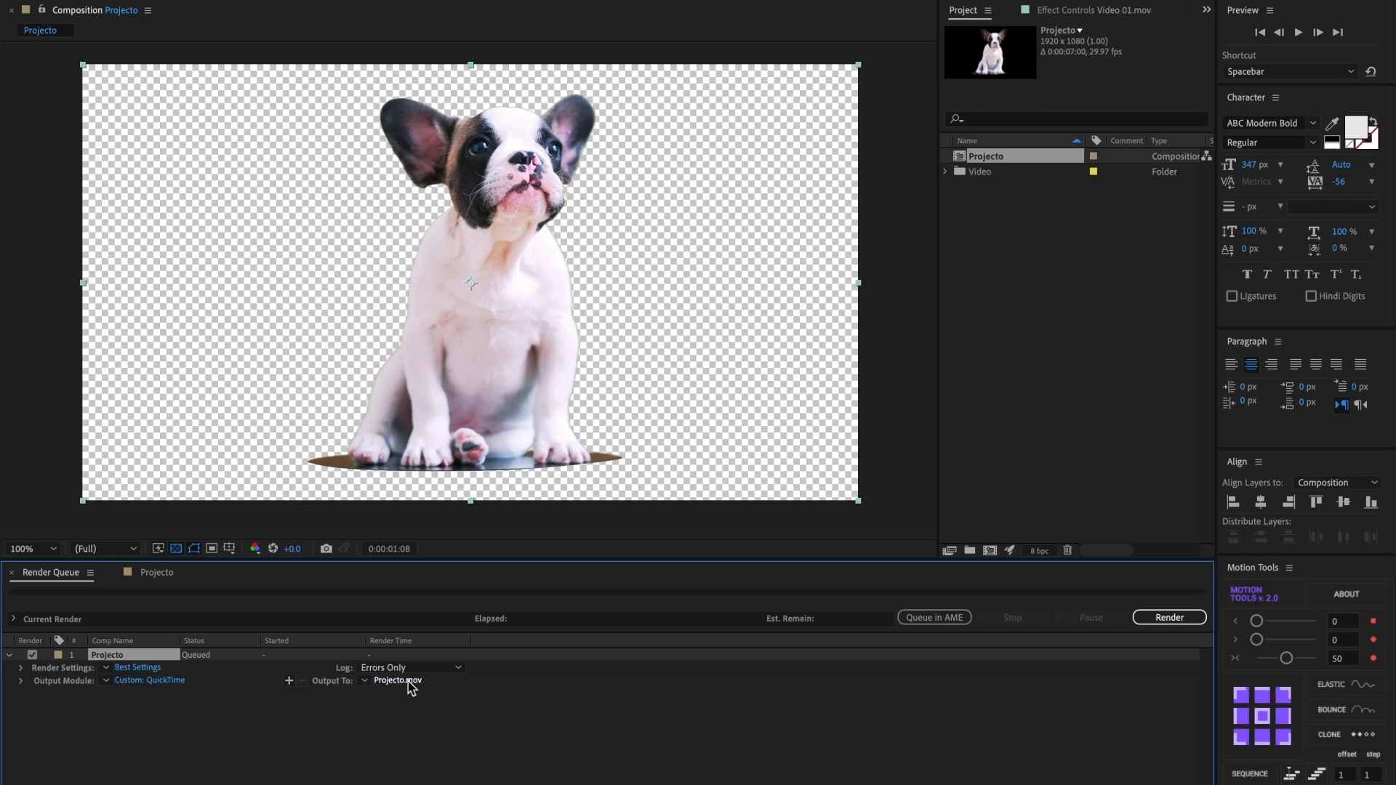
# Set the output file to Video 01 Alpha.mov in the Projecto project's Video folder and render the composition.
pyautogui.click(399, 680)
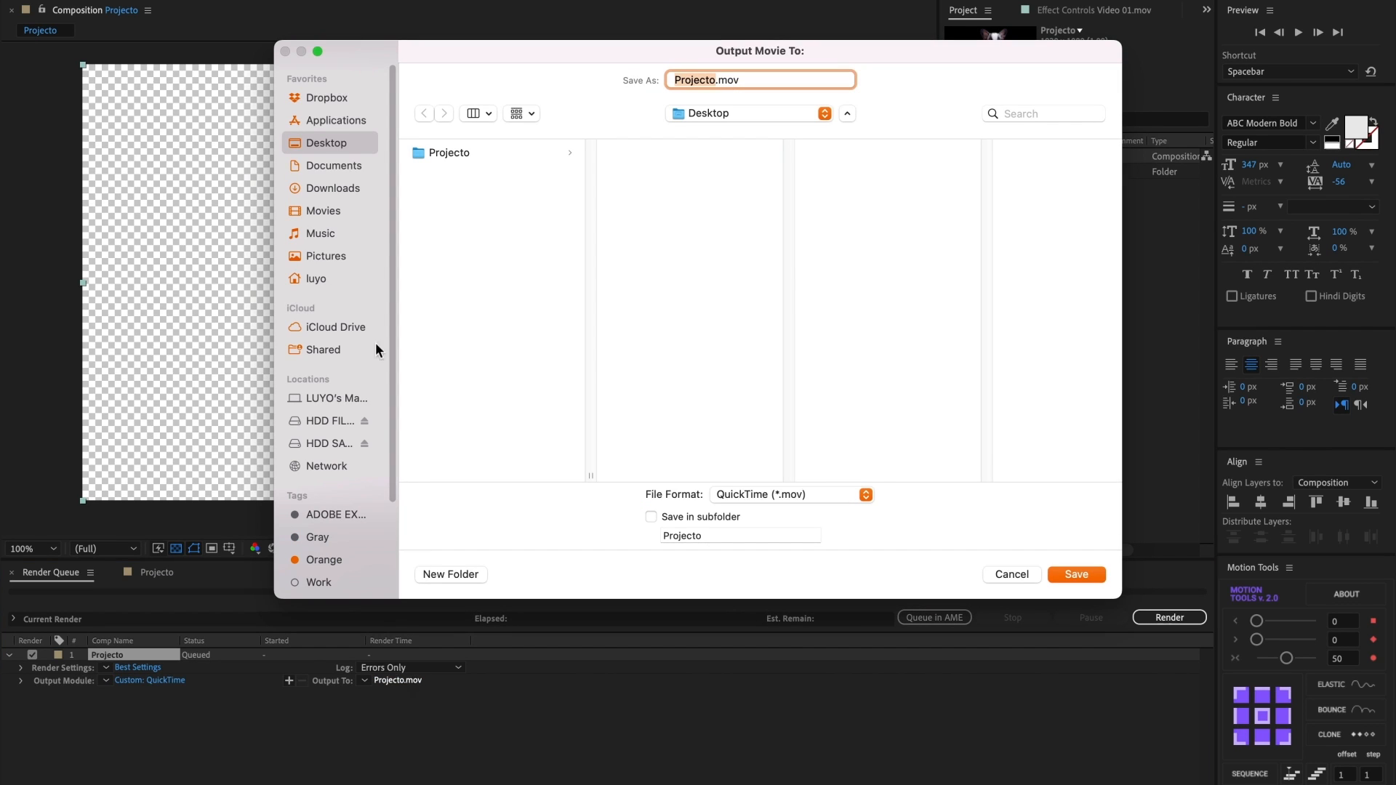
pyautogui.click(445, 152)
pyautogui.click(648, 171)
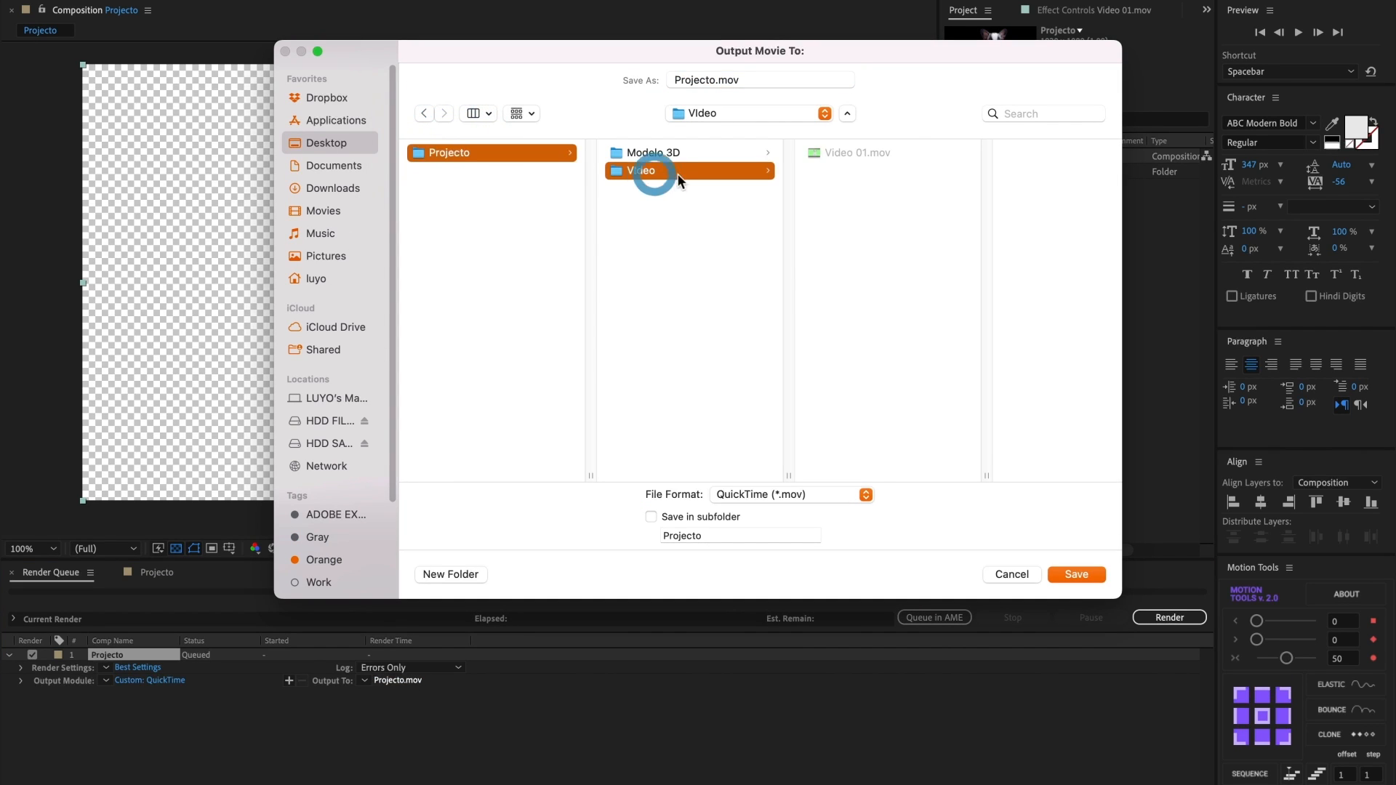
pyautogui.click(843, 151)
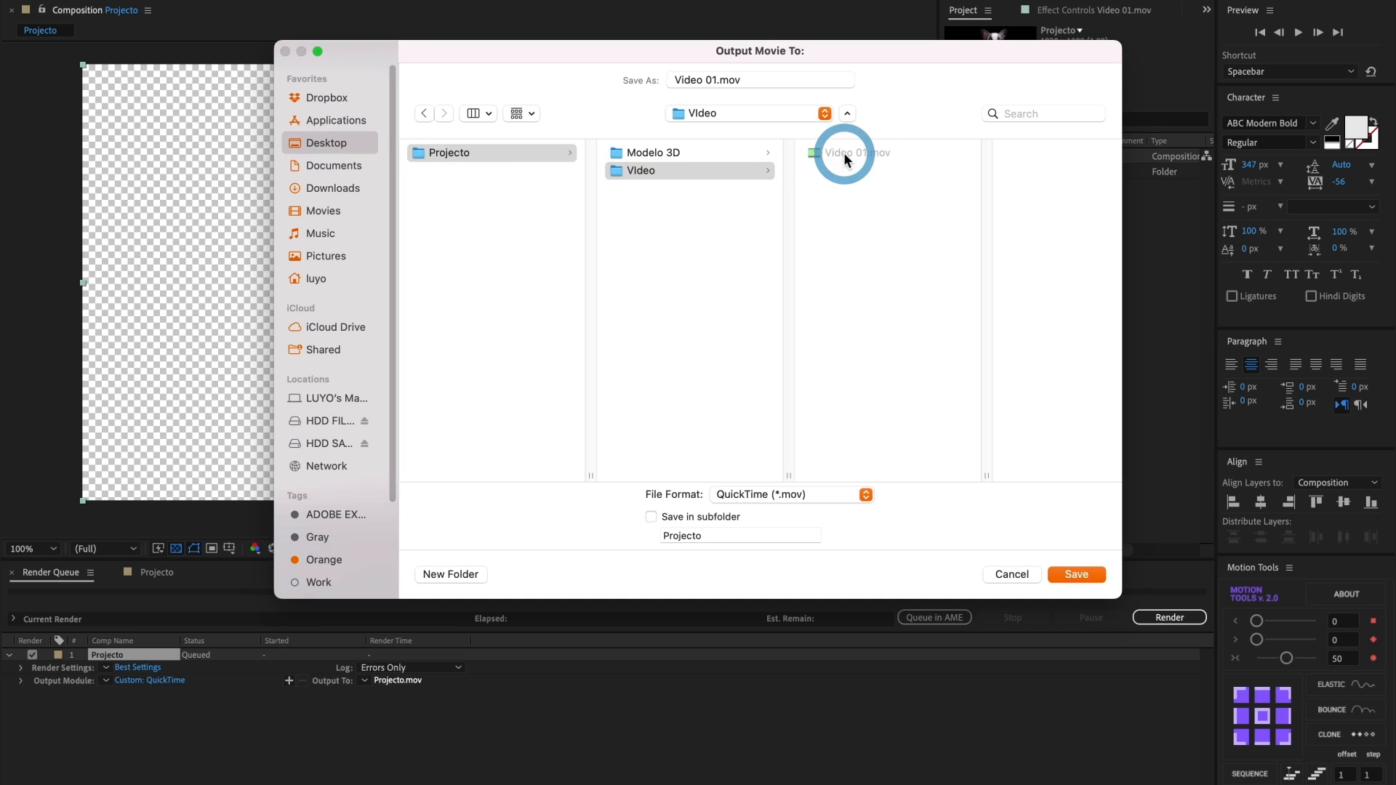
pyautogui.click(717, 81)
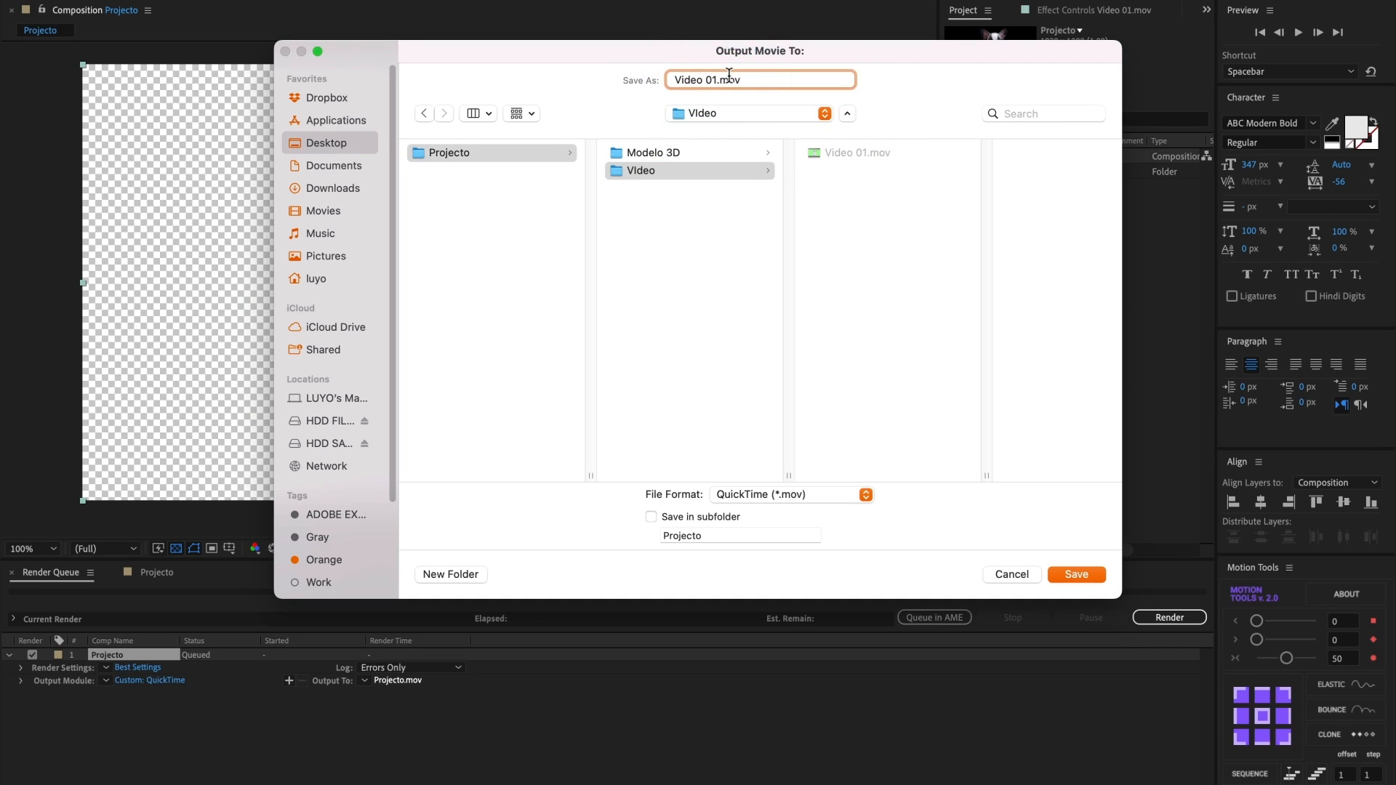
pyautogui.write('Alpha')
pyautogui.click(1070, 576)
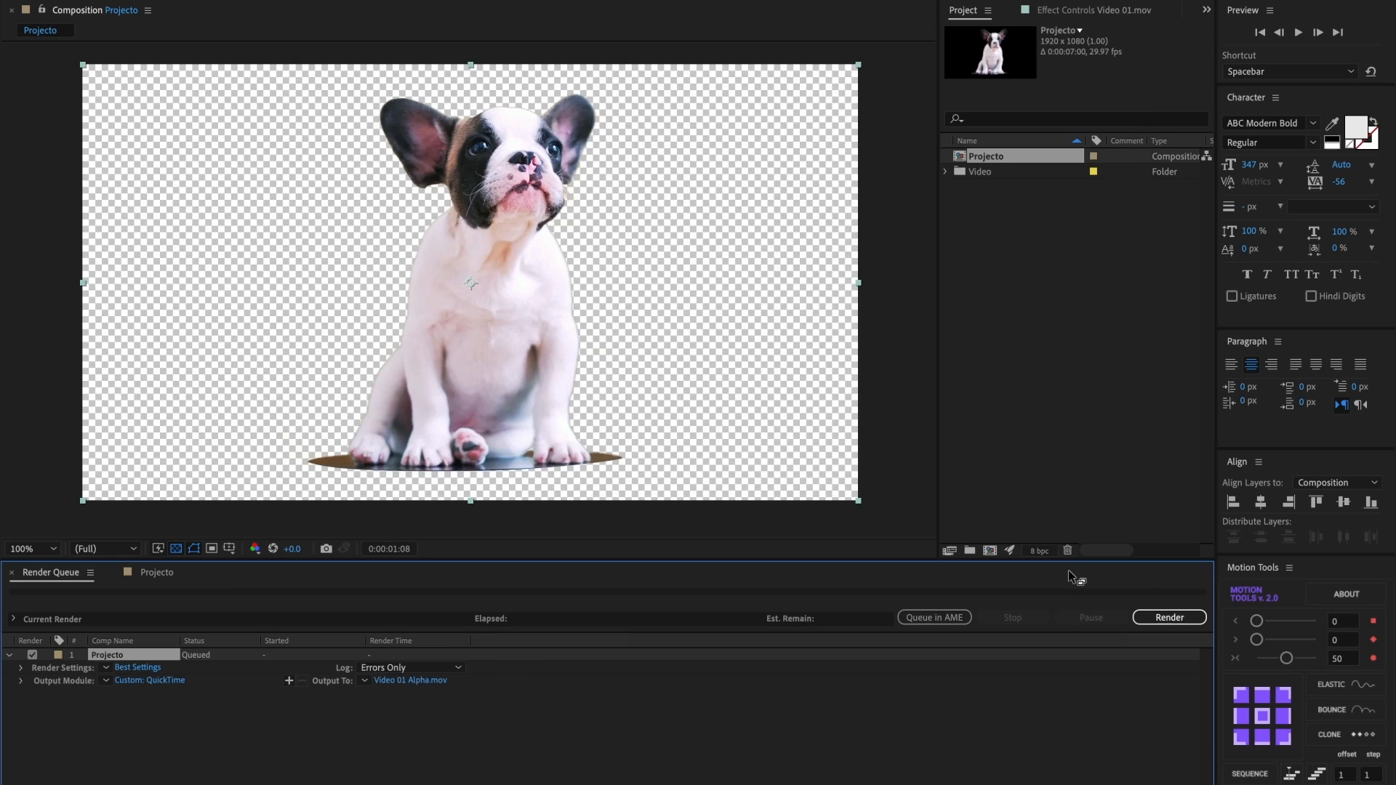
pyautogui.click(1152, 619)
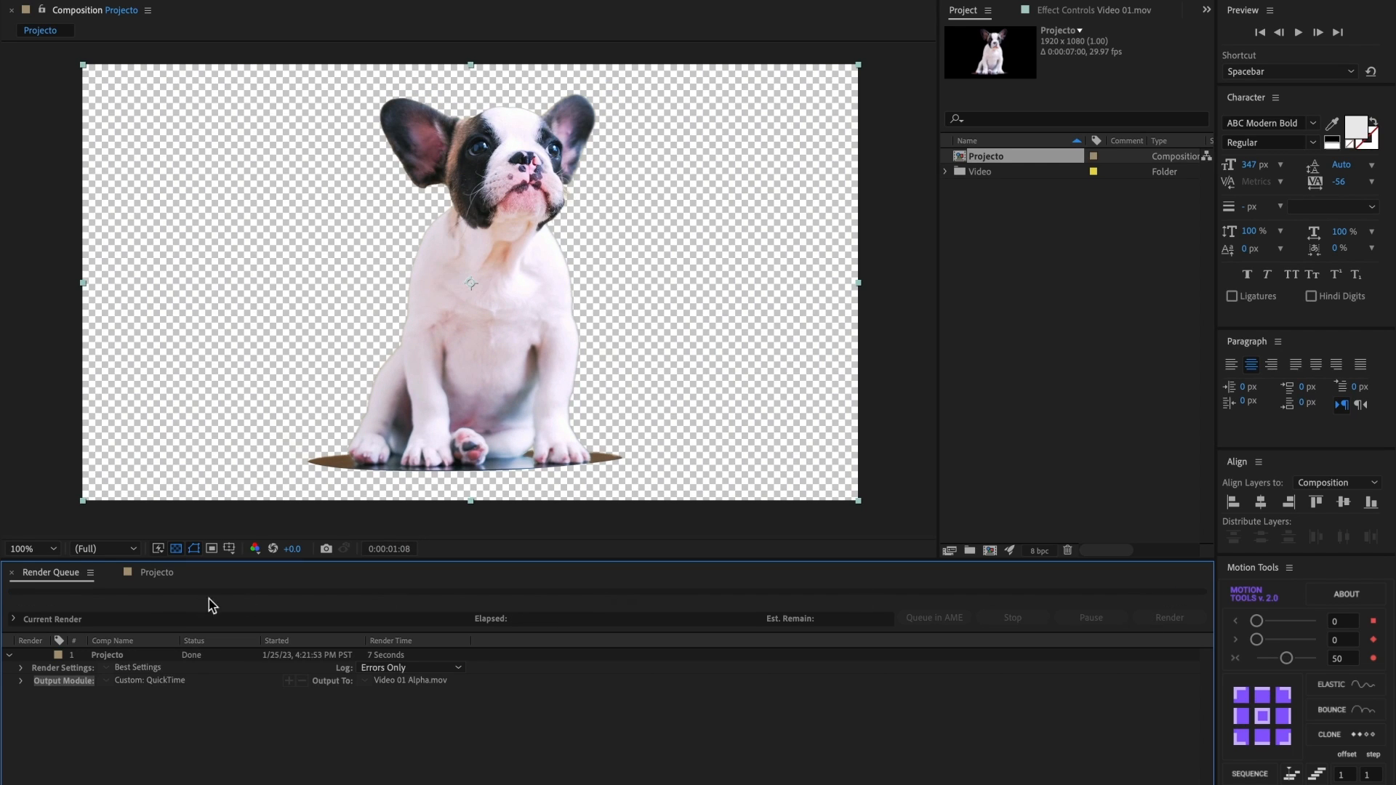
# Import the rendered Video 01 Alpha.mov as footage and place it above Video 01.mov in the Projecto timeline.
pyautogui.click(154, 579)
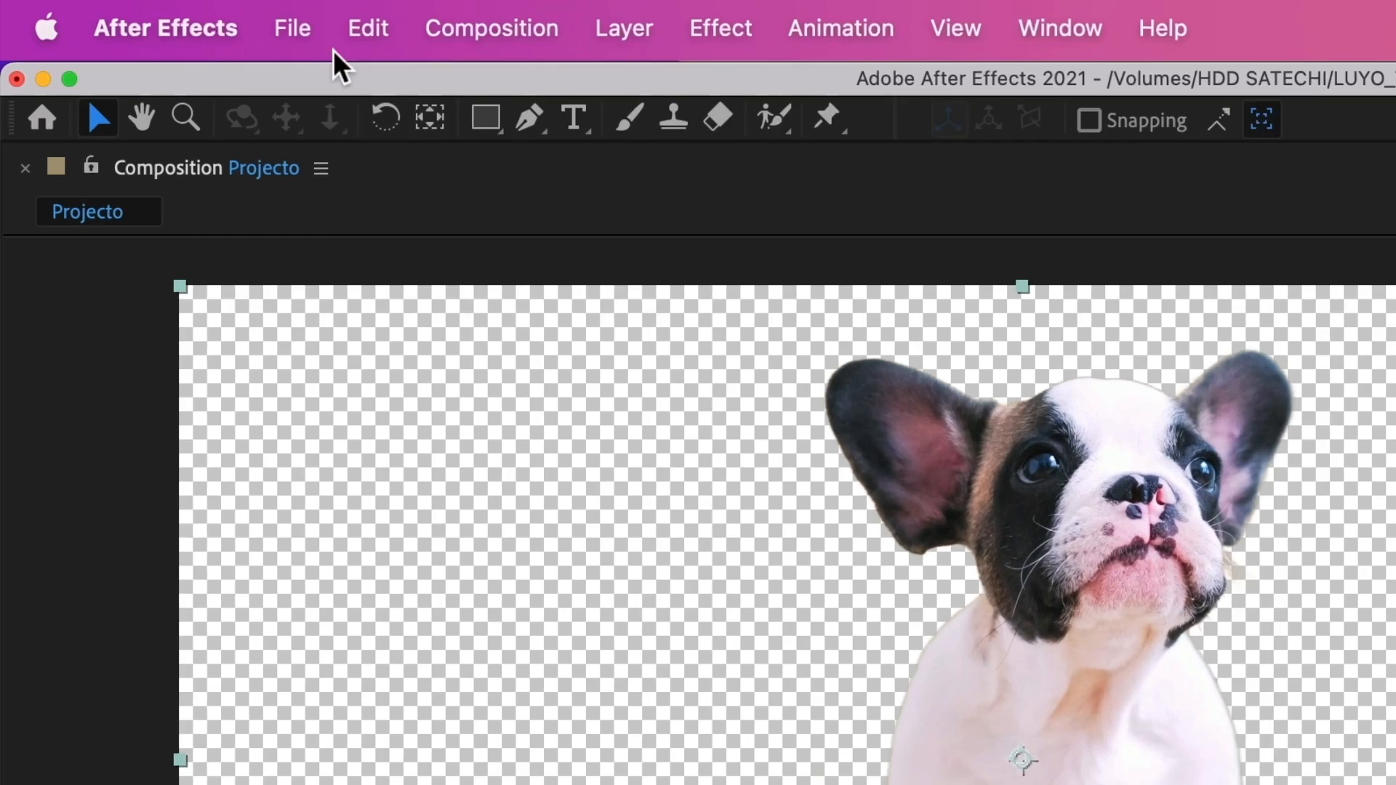
pyautogui.click(316, 32)
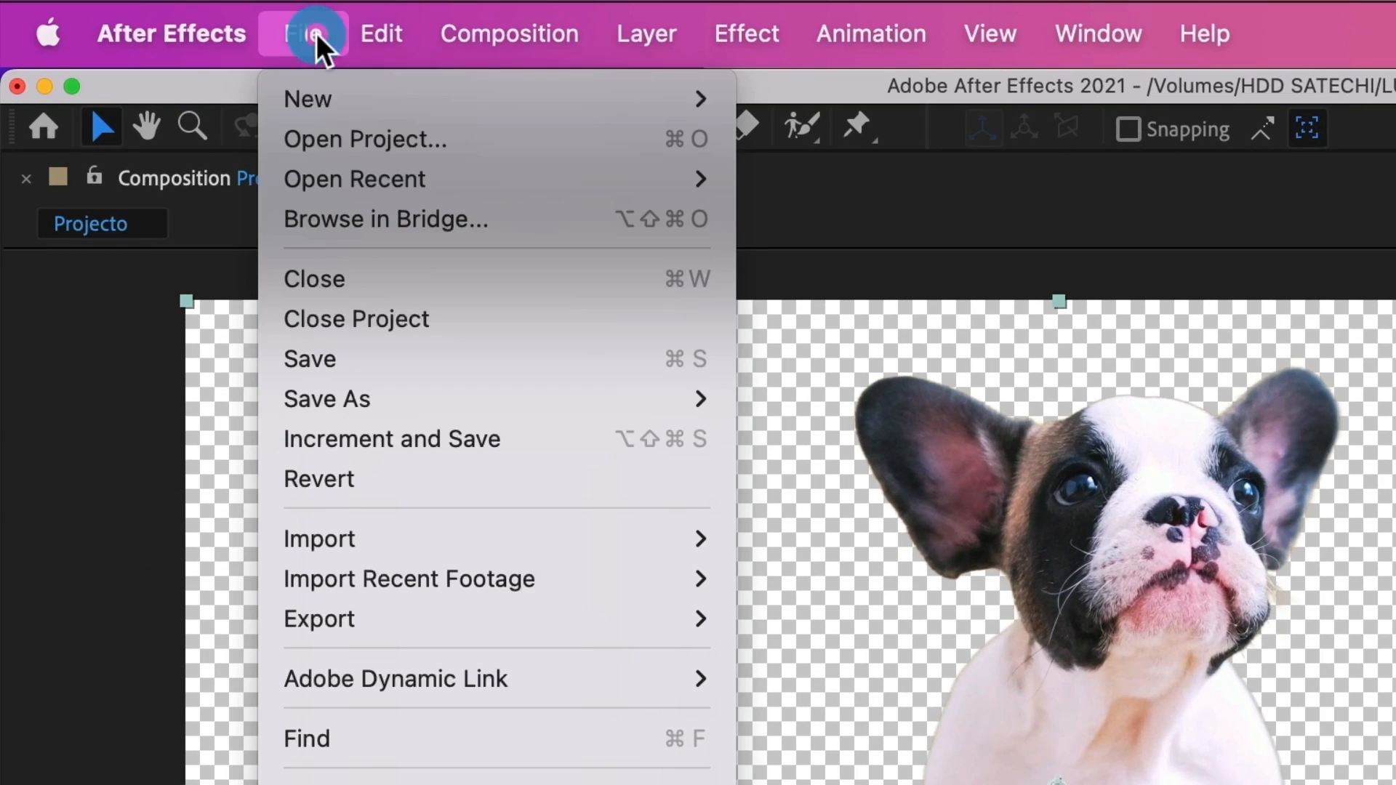
pyautogui.moveTo(378, 538)
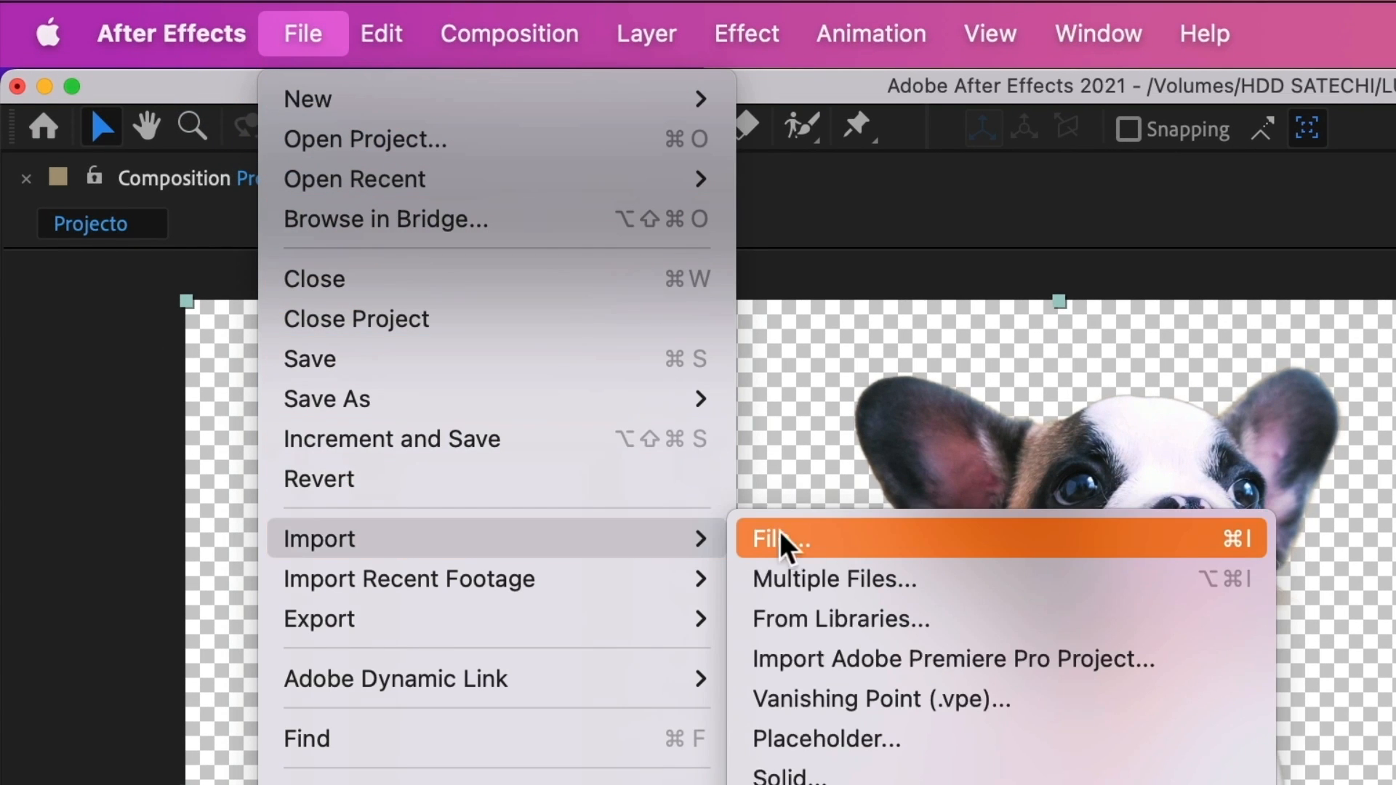
pyautogui.click(819, 530)
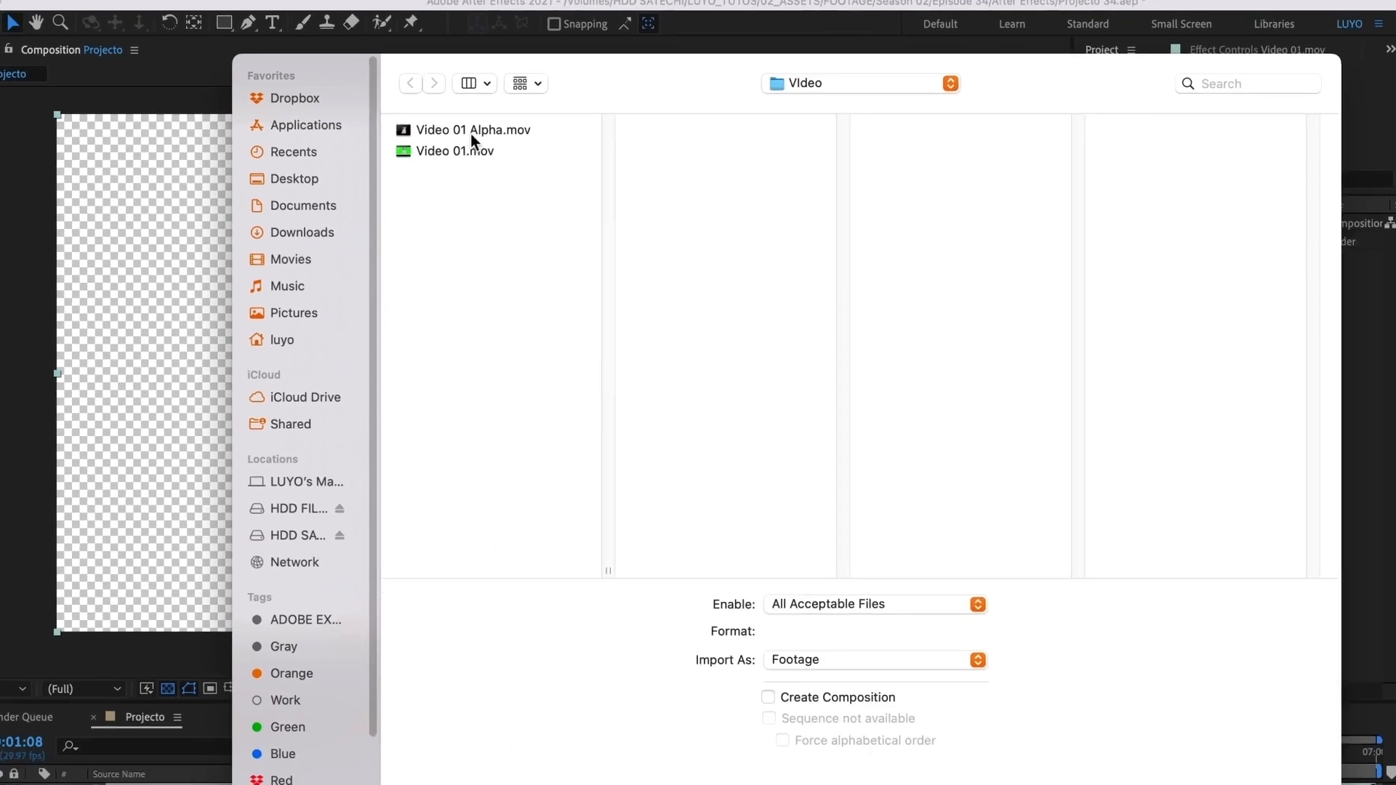
pyautogui.click(973, 329)
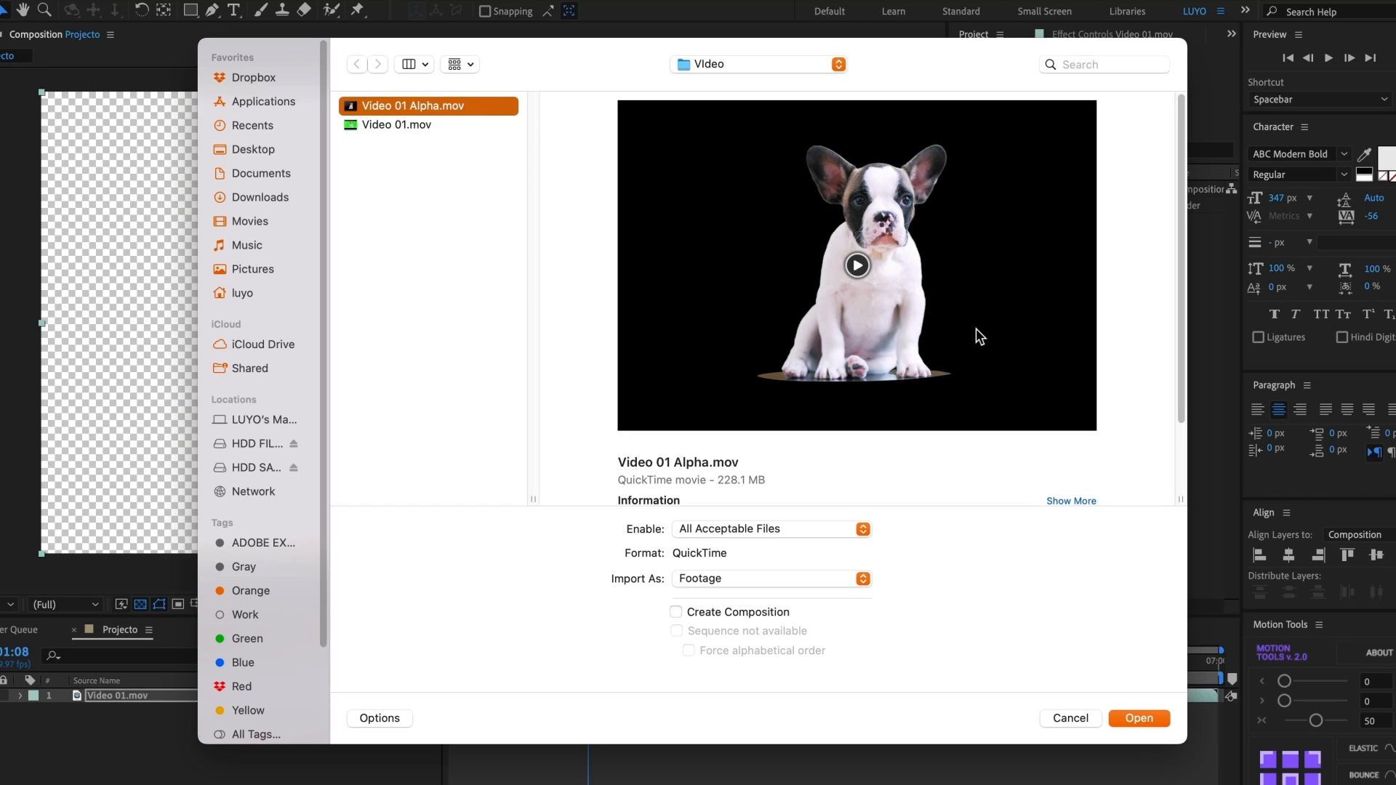
pyautogui.click(1130, 711)
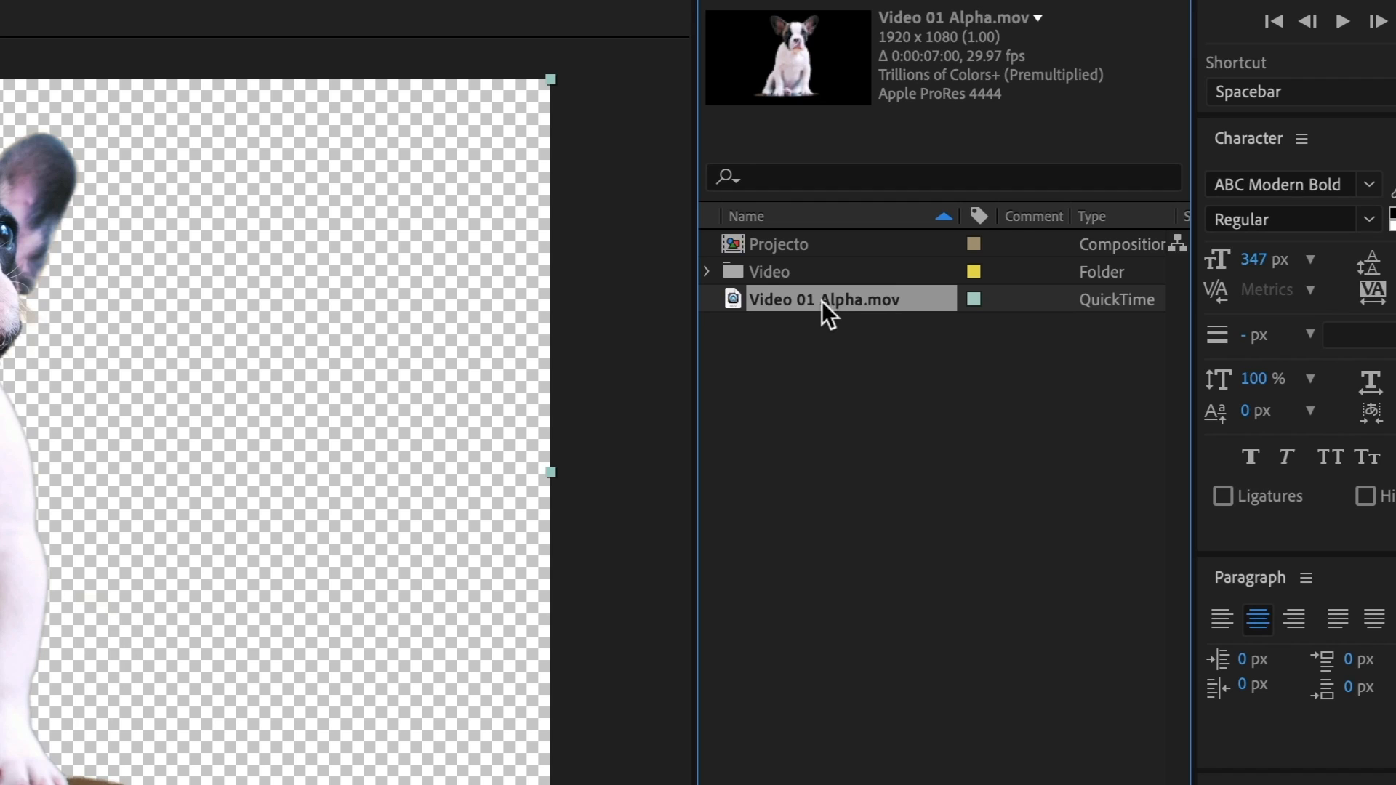
pyautogui.moveTo(822, 301); pyautogui.dragTo(542, 545)
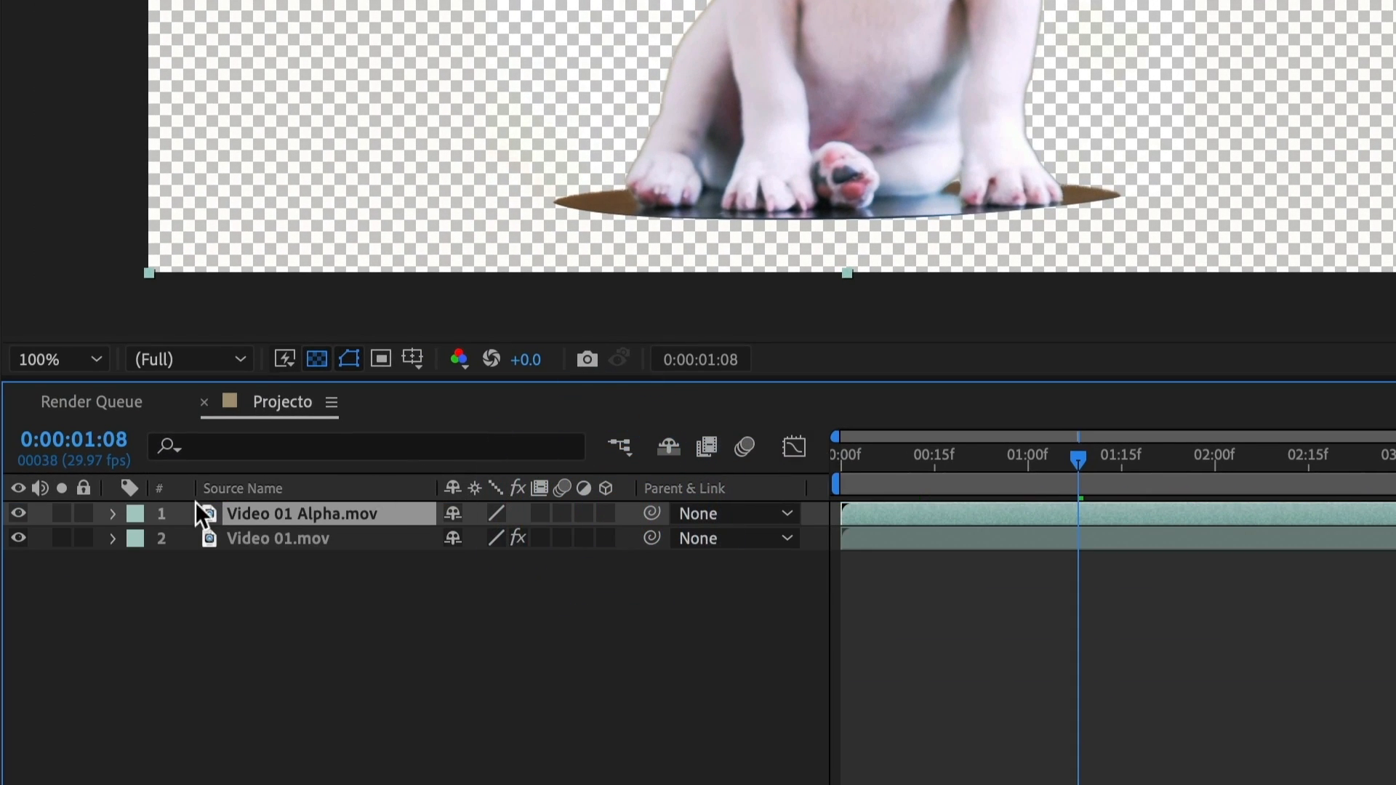
# Try shifting the Video 01 Alpha.mov layer to the right in the composition, and undo the move.
pyautogui.click(241, 518)
pyautogui.moveTo(561, 397); pyautogui.dragTo(791, 406)
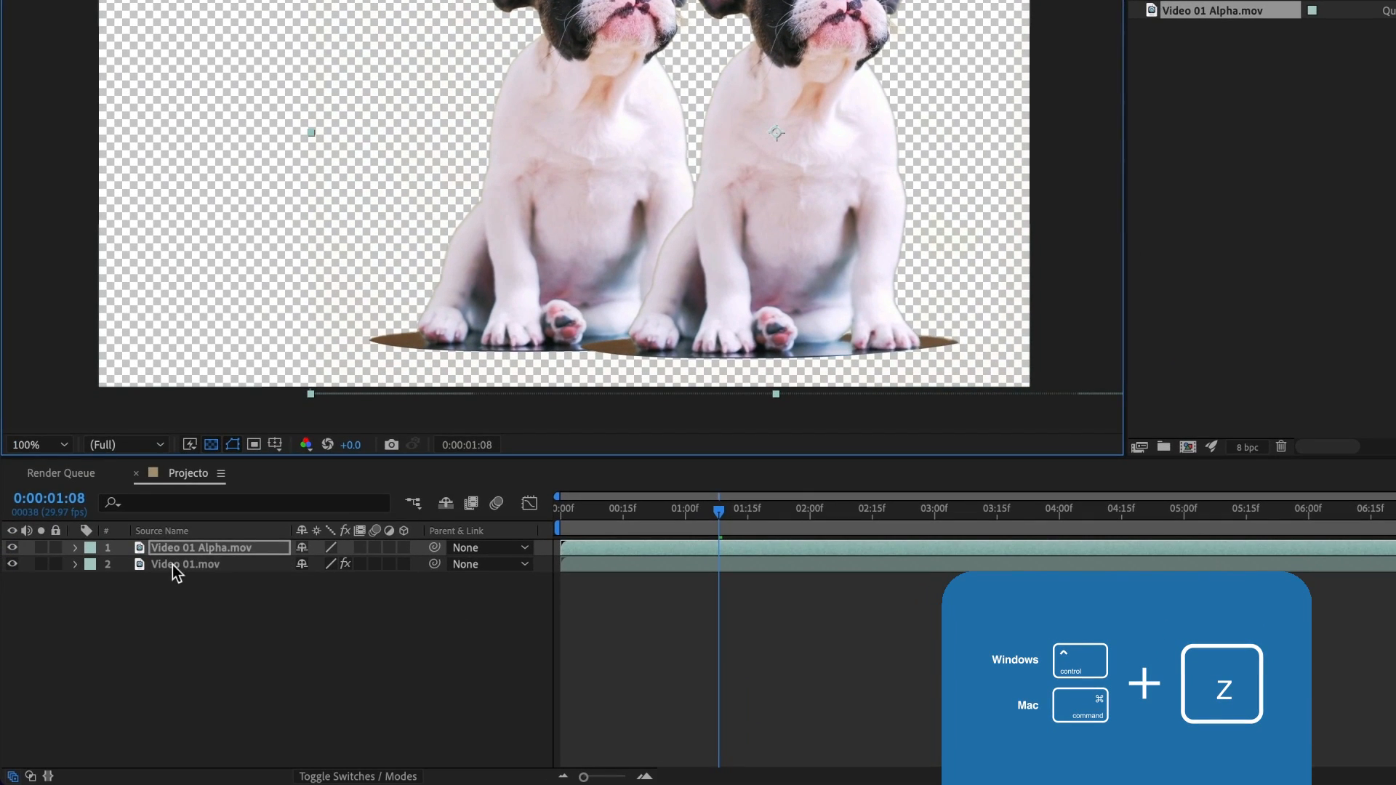
pyautogui.hotkey('ctrl', 'z')
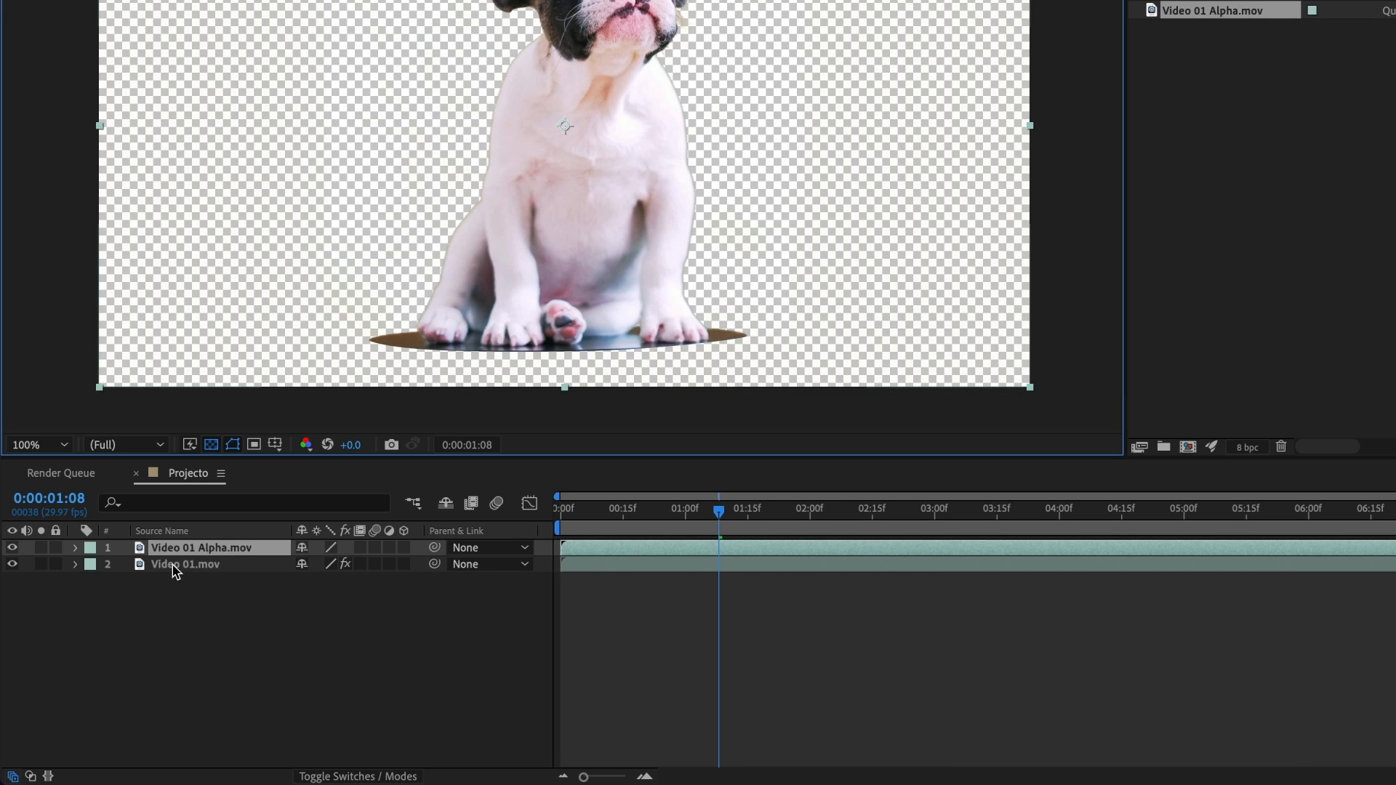
# Delete the original Video 01.mov layer from the Projecto timeline.
pyautogui.click(174, 567)
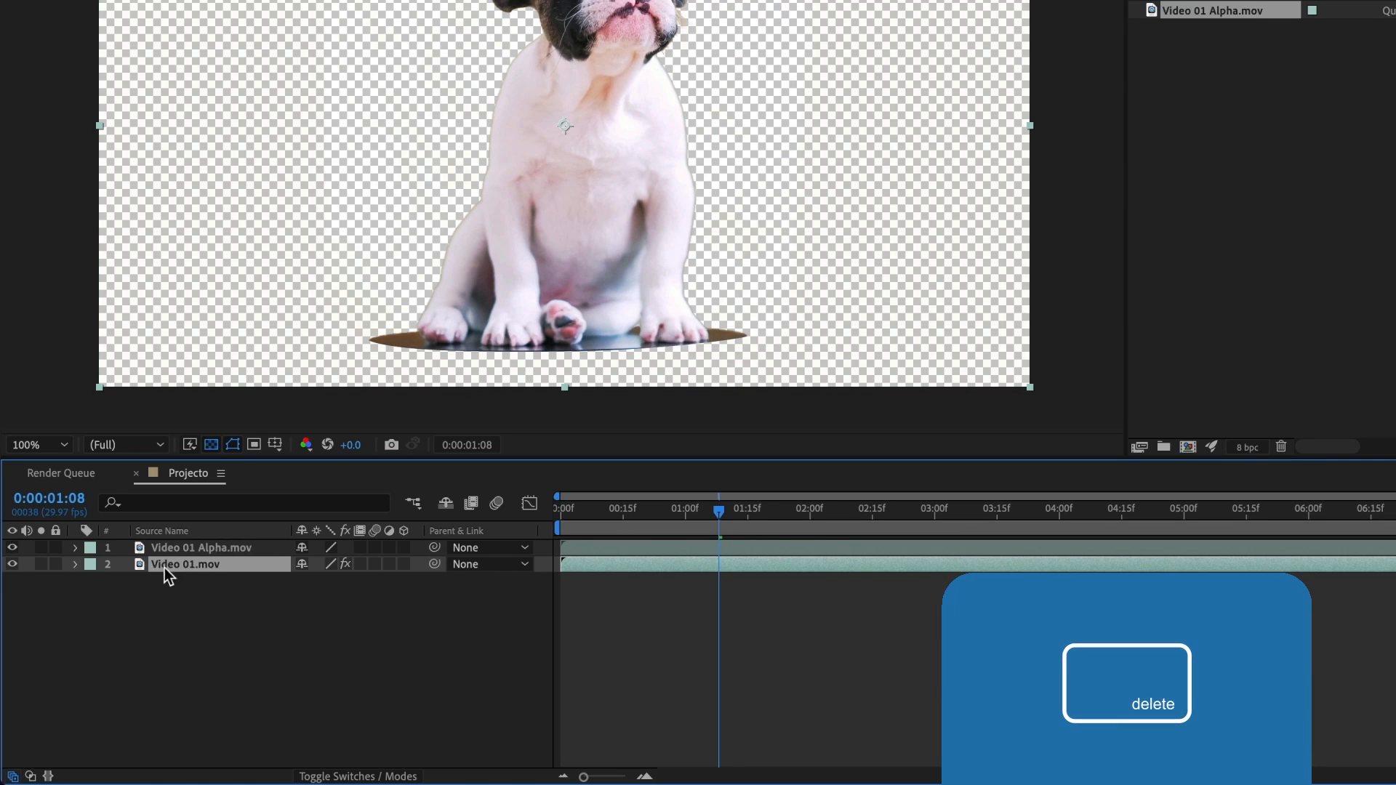
pyautogui.press('Delete')
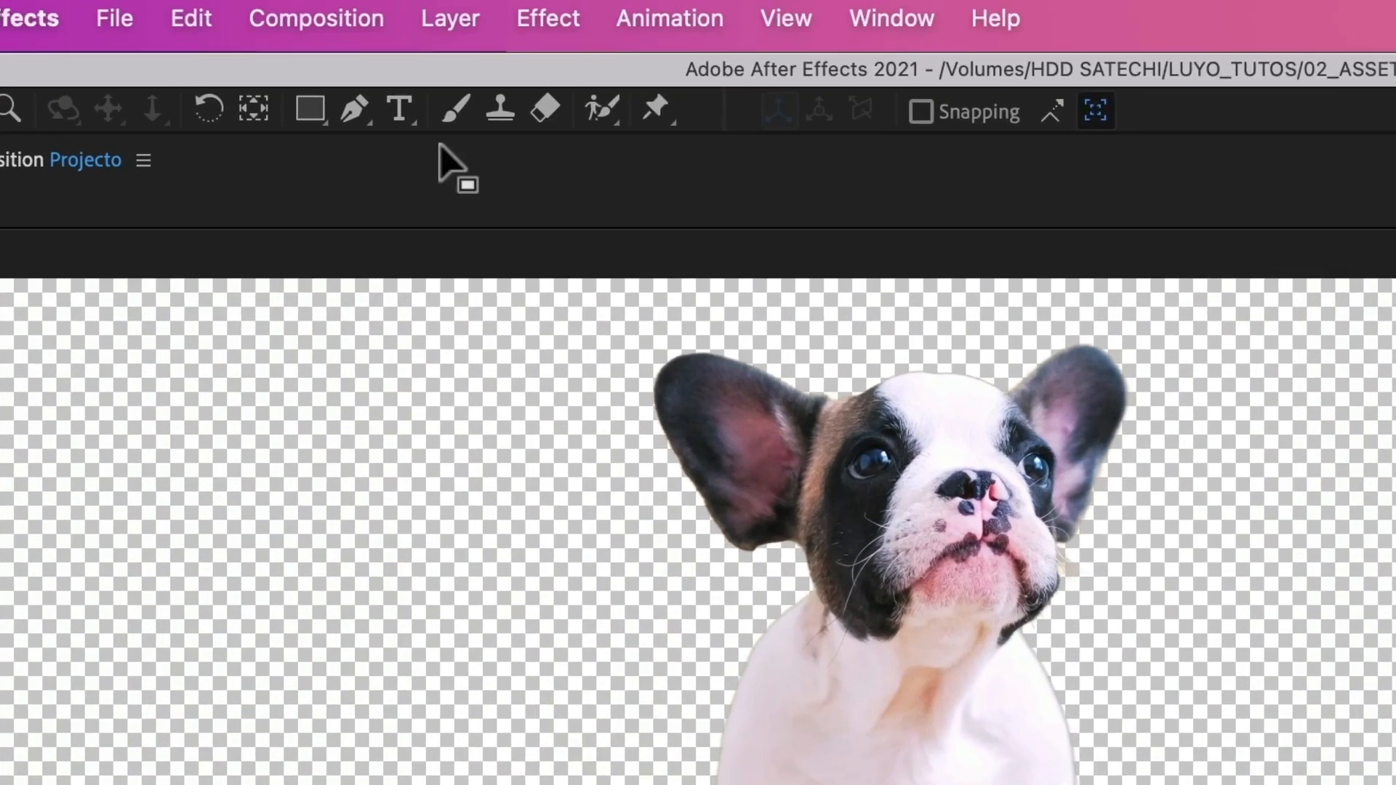
# Create a new 1920 × 1080 px solid layer named E3D in the Projecto composition.
pyautogui.click(454, 33)
pyautogui.moveTo(452, 94)
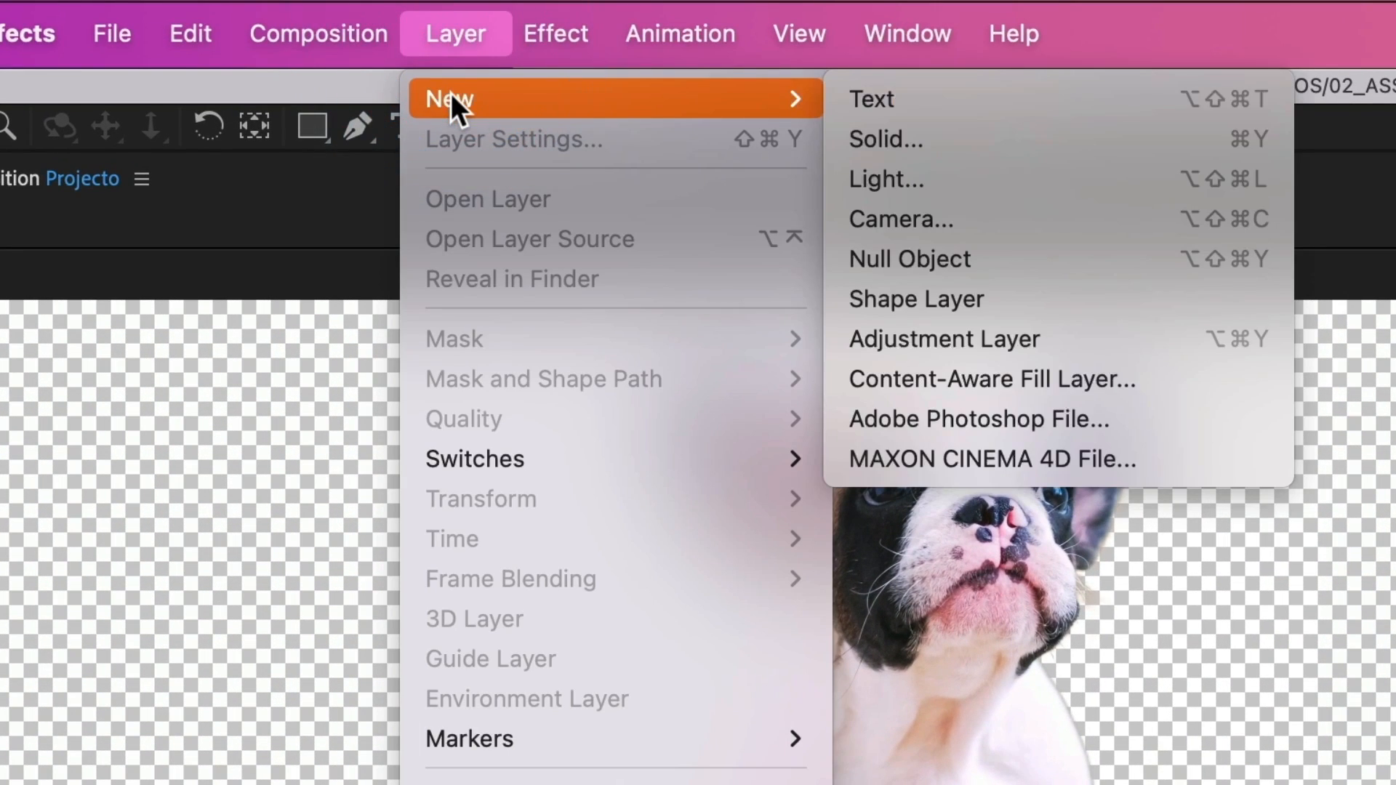
pyautogui.click(896, 134)
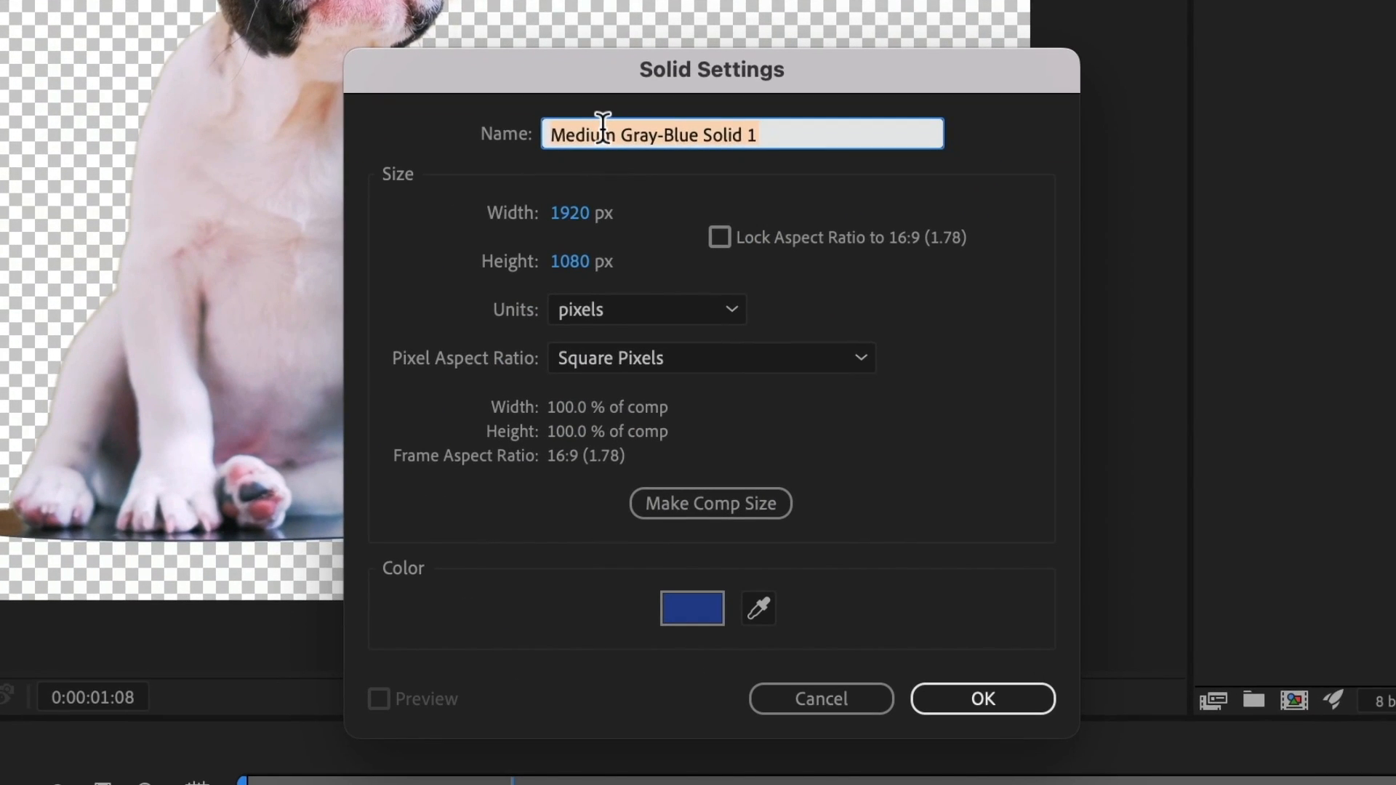
pyautogui.press('BackSpace')
pyautogui.write('E3D')
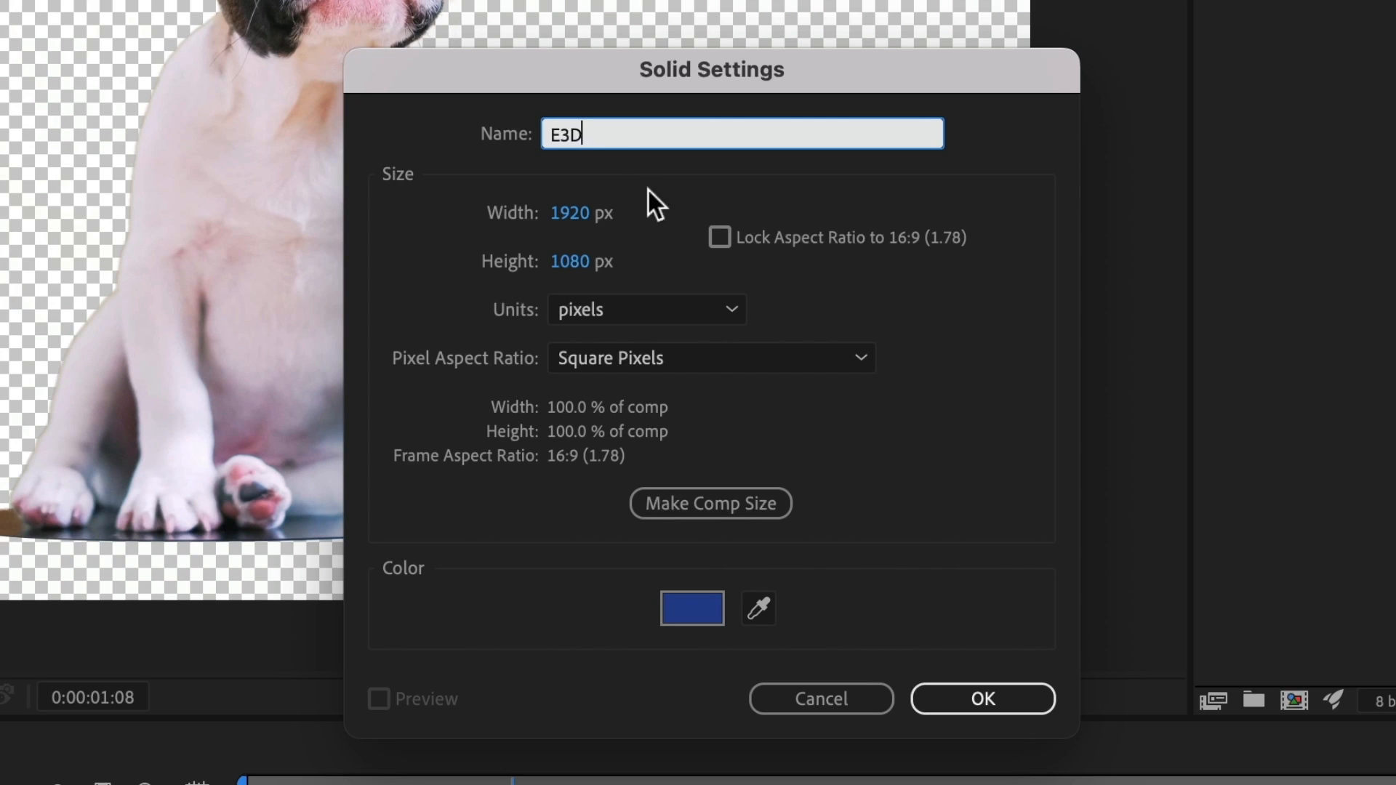
pyautogui.click(958, 702)
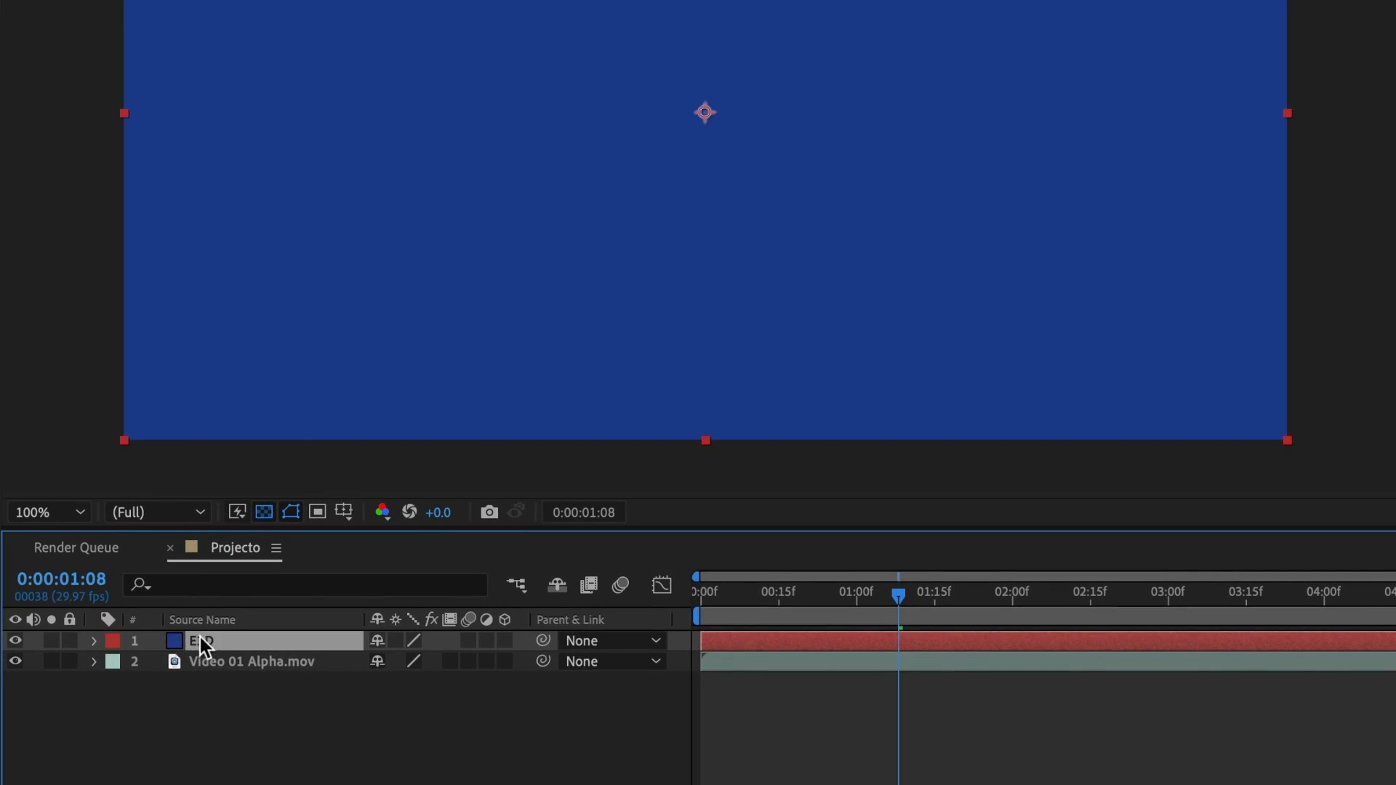
# Apply the Video Copilot Element effect to the E3D solid layer.
pyautogui.click(204, 639)
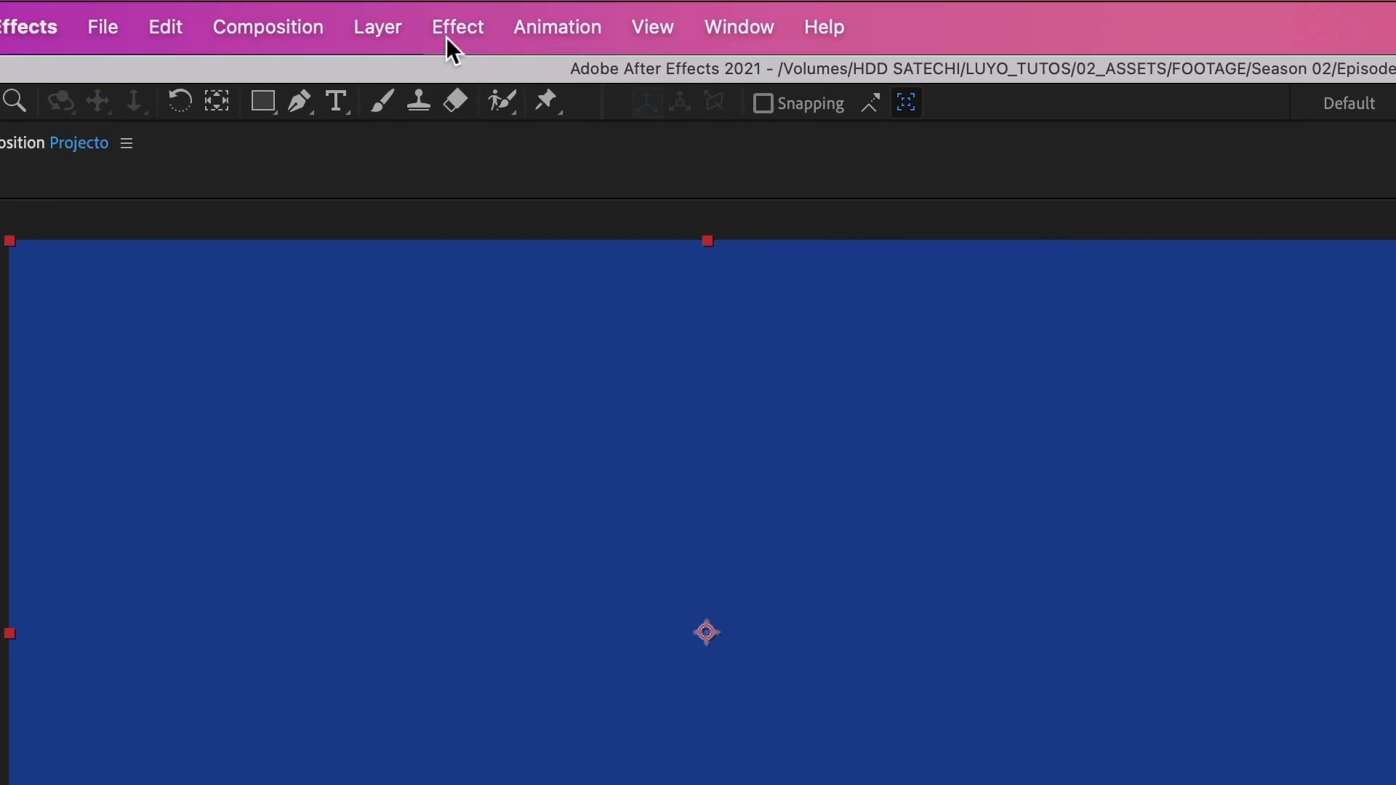
pyautogui.click(458, 24)
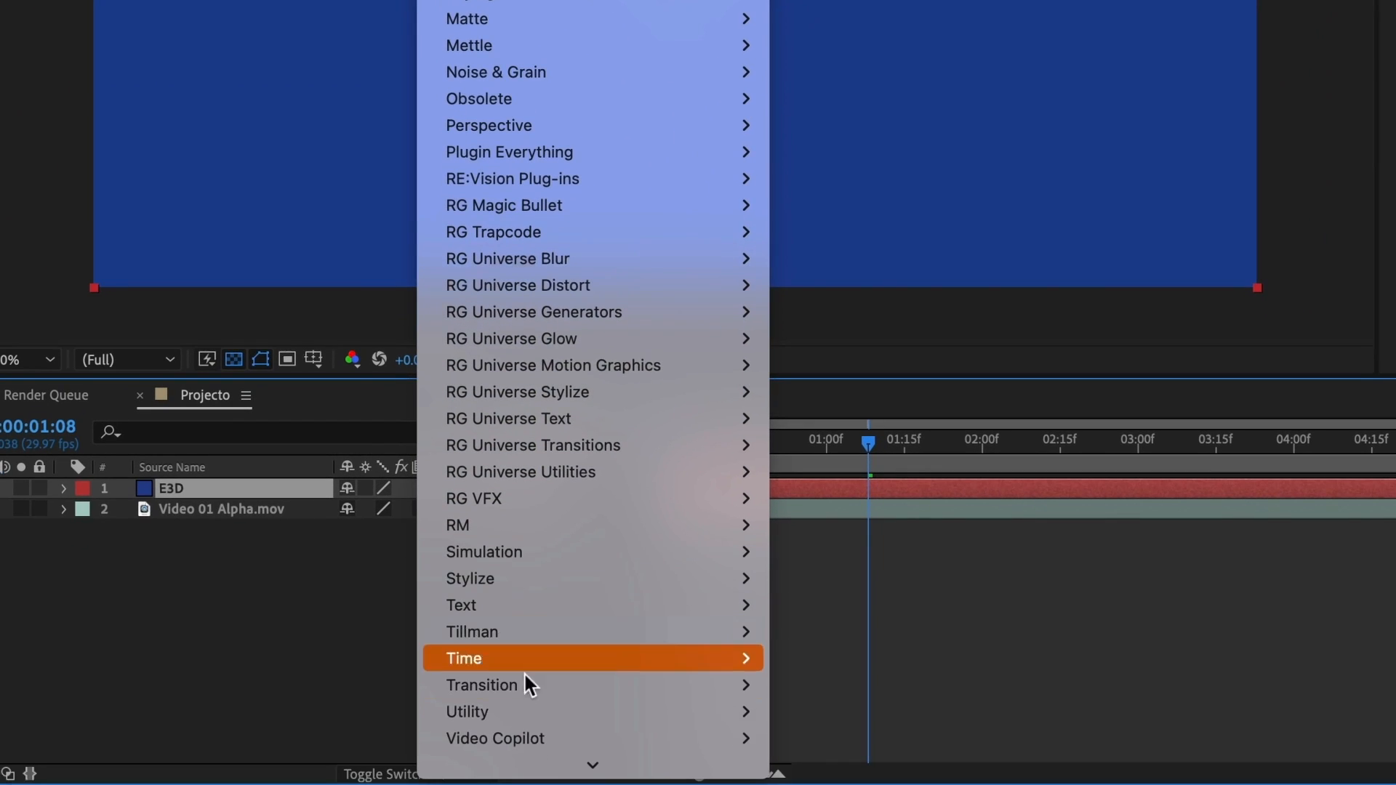
pyautogui.moveTo(567, 737)
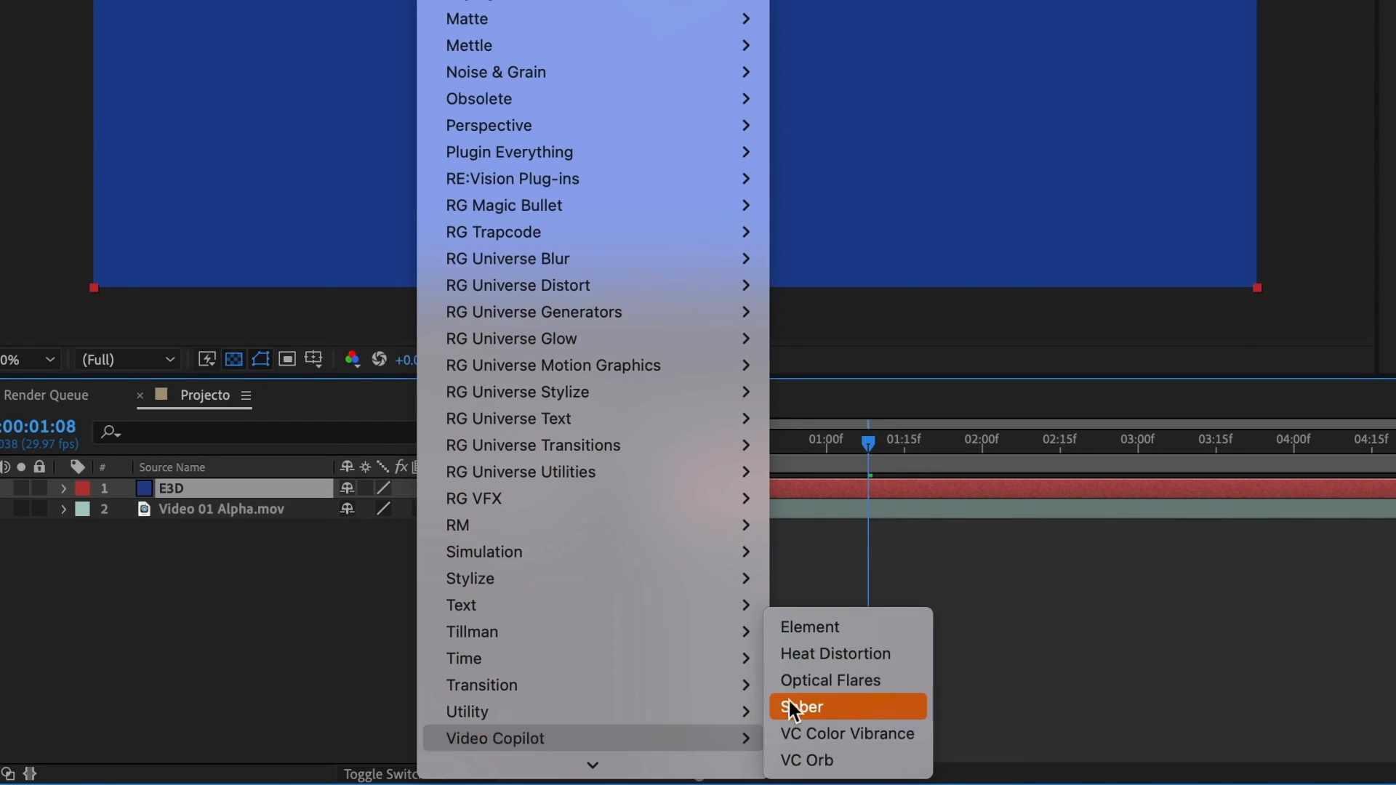
pyautogui.click(819, 628)
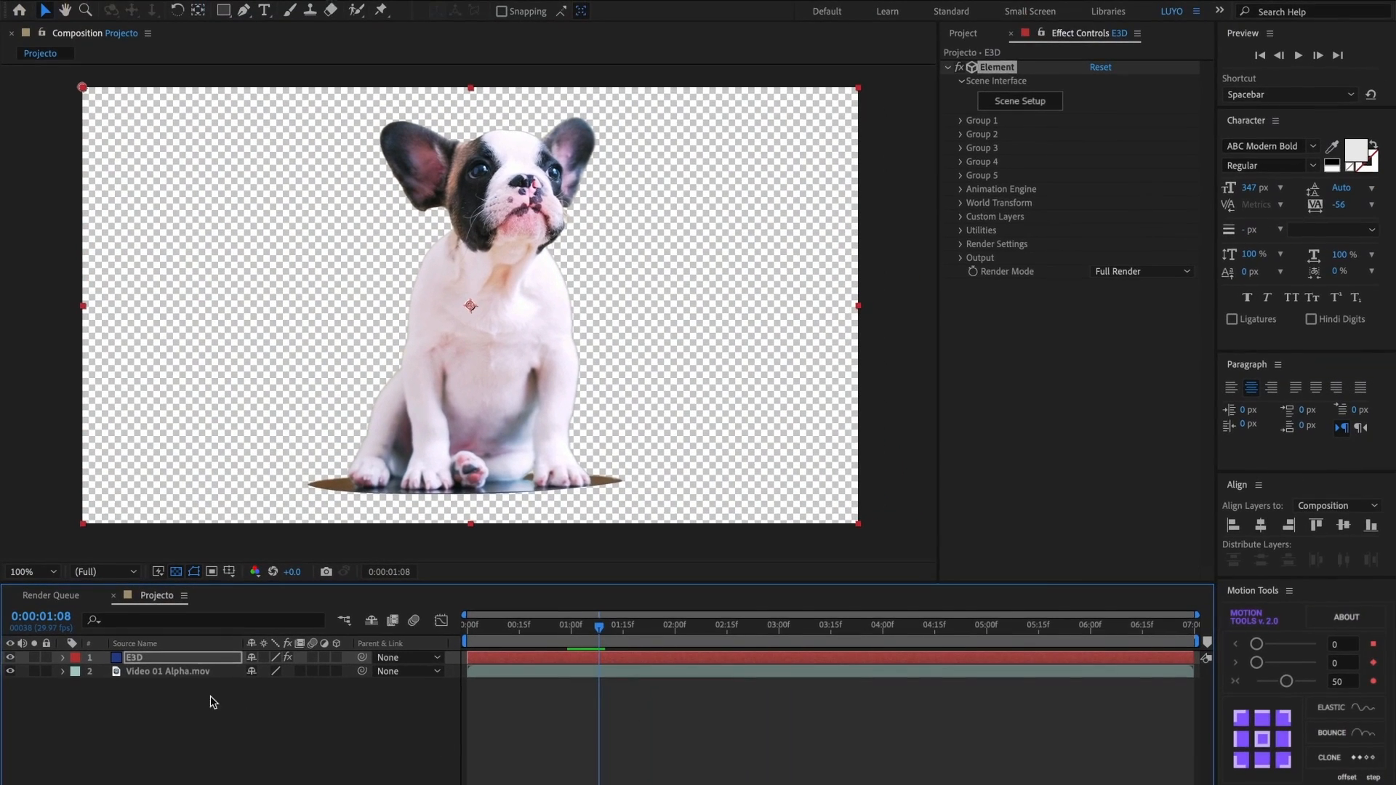
# Assign Video 01 Alpha.mov to Layer 1 of Element's Custom Texture Maps and hide the video layer in the timeline.
pyautogui.click(171, 671)
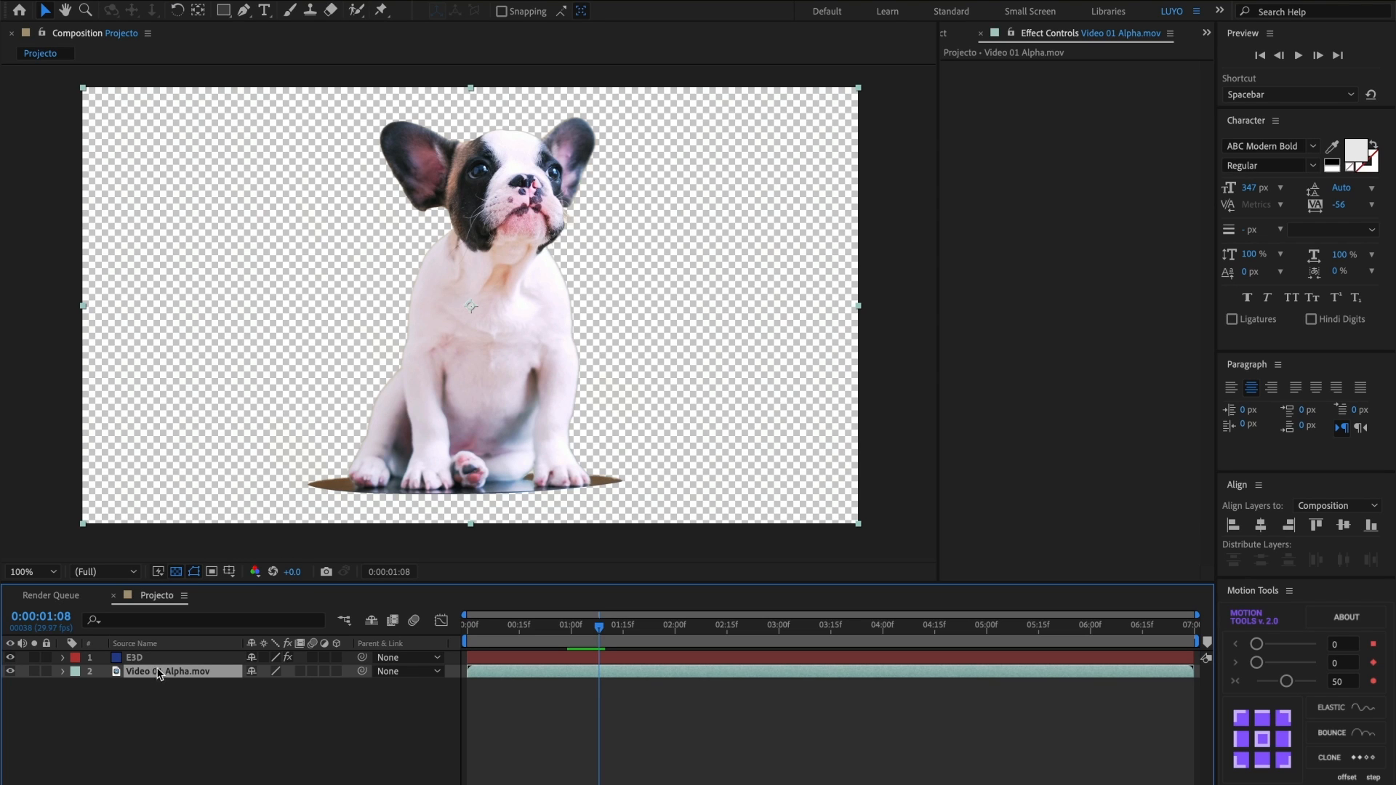
pyautogui.click(137, 659)
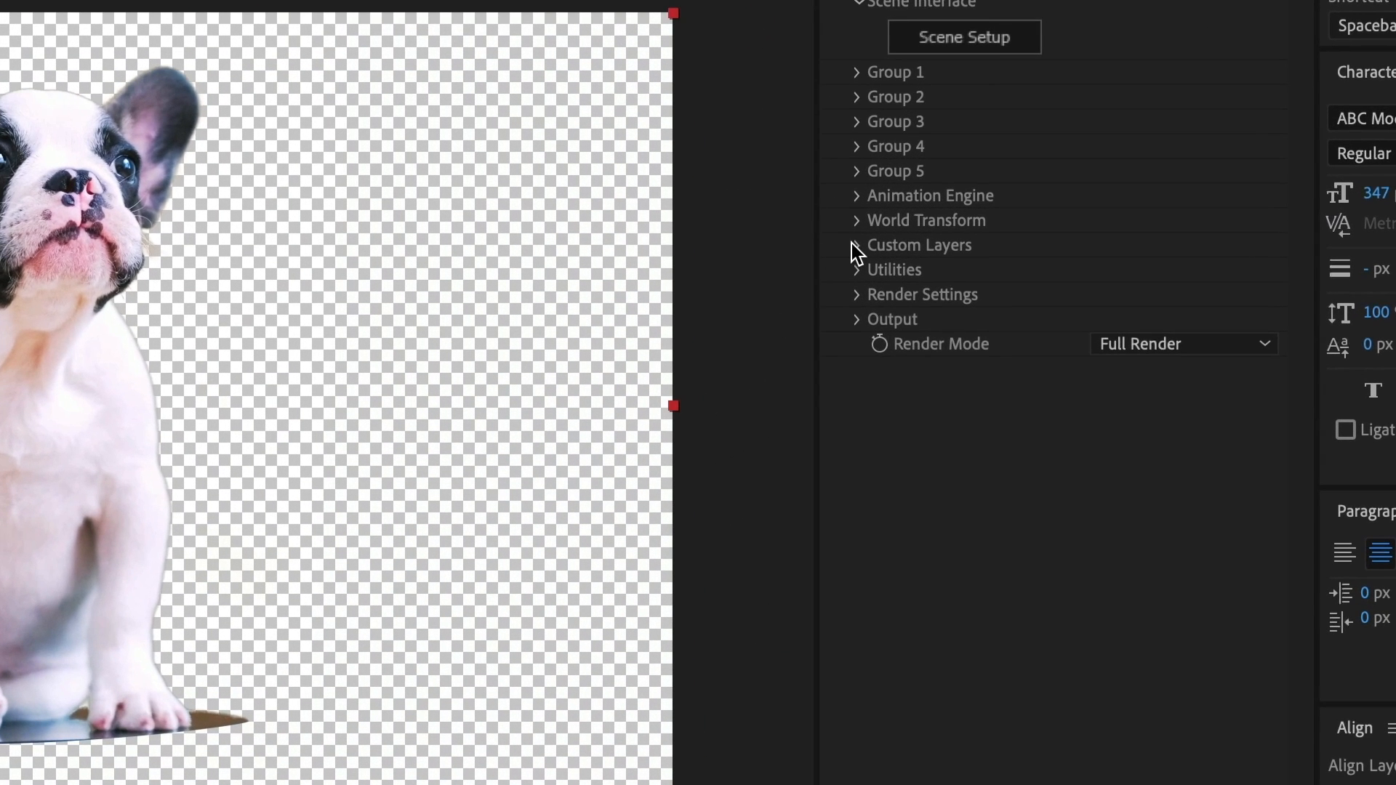
pyautogui.click(854, 245)
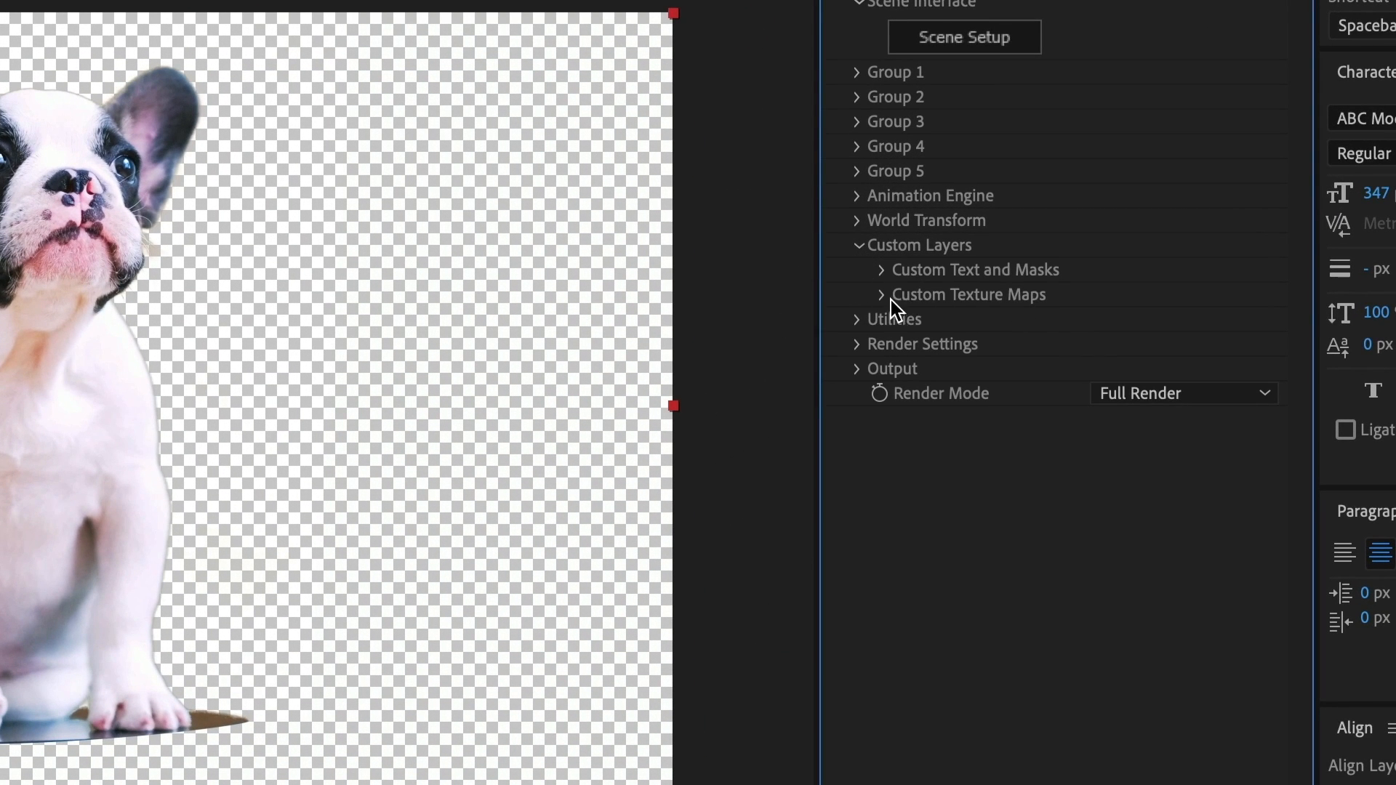
pyautogui.click(883, 296)
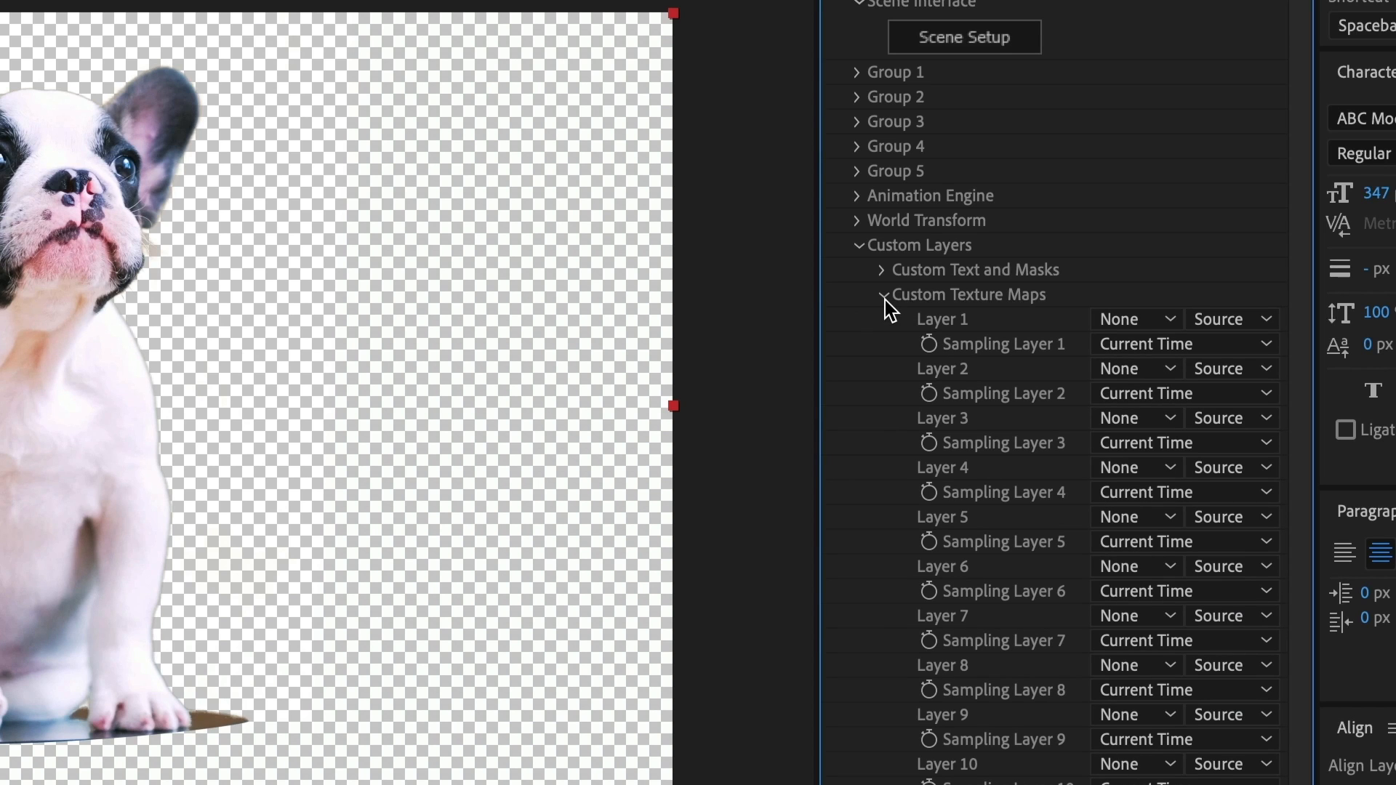
pyautogui.click(1127, 322)
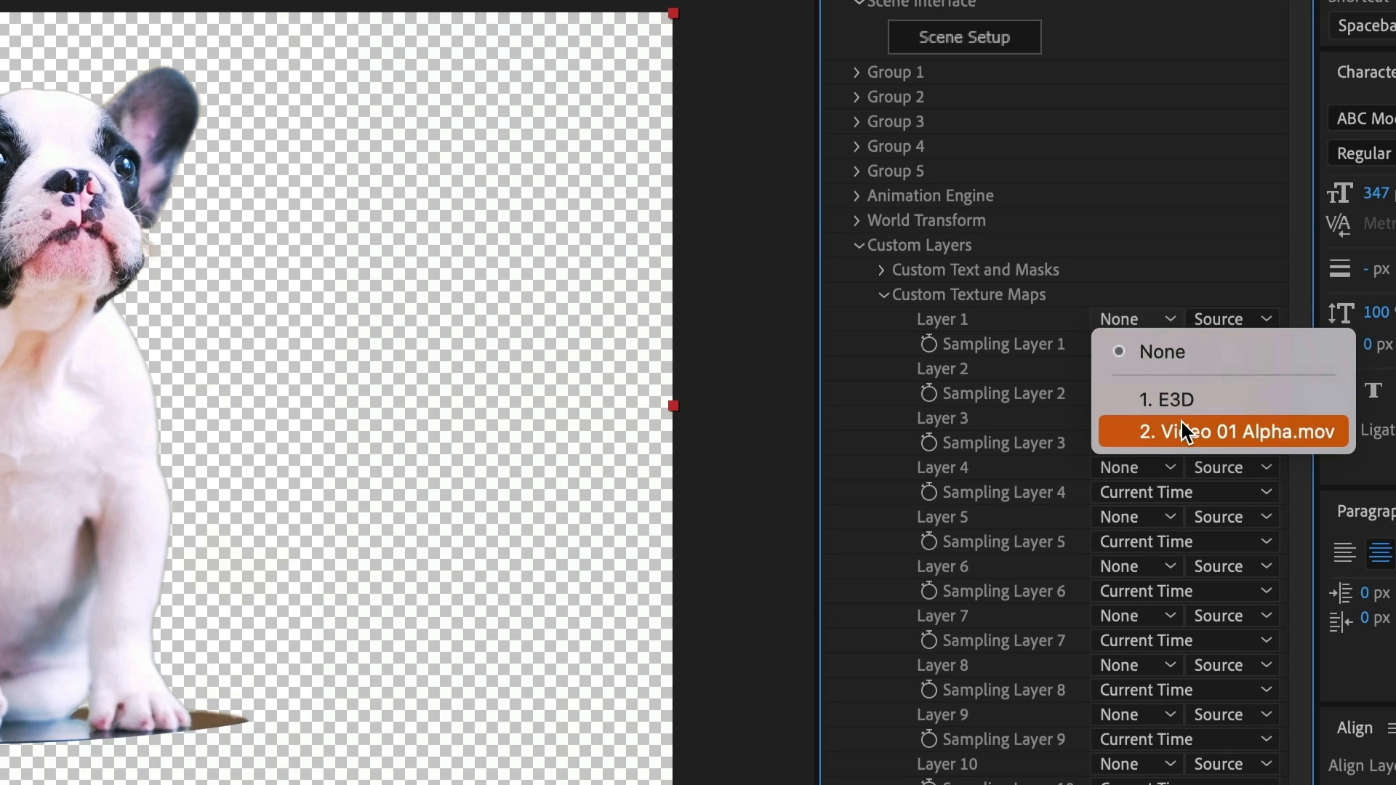
pyautogui.click(1306, 430)
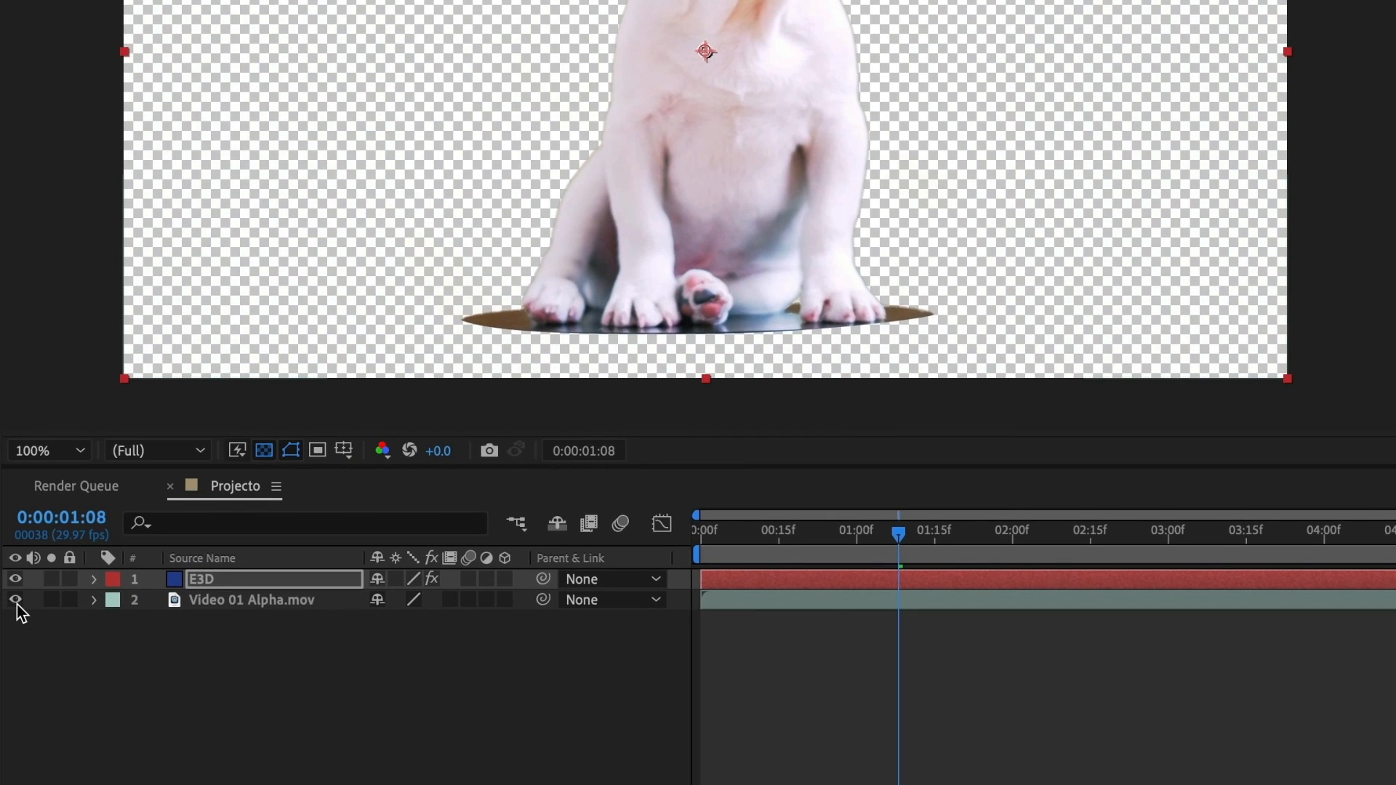
pyautogui.click(15, 600)
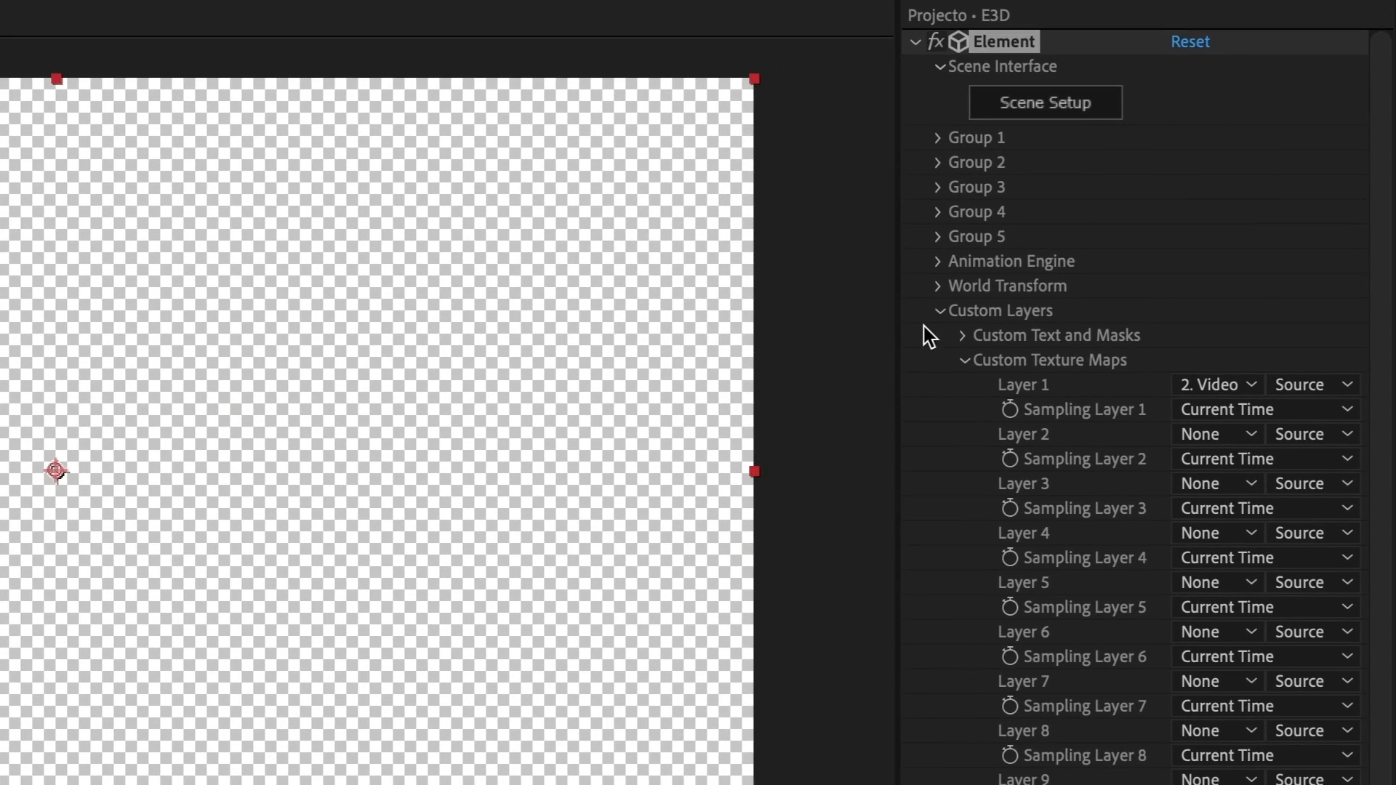
pyautogui.click(940, 314)
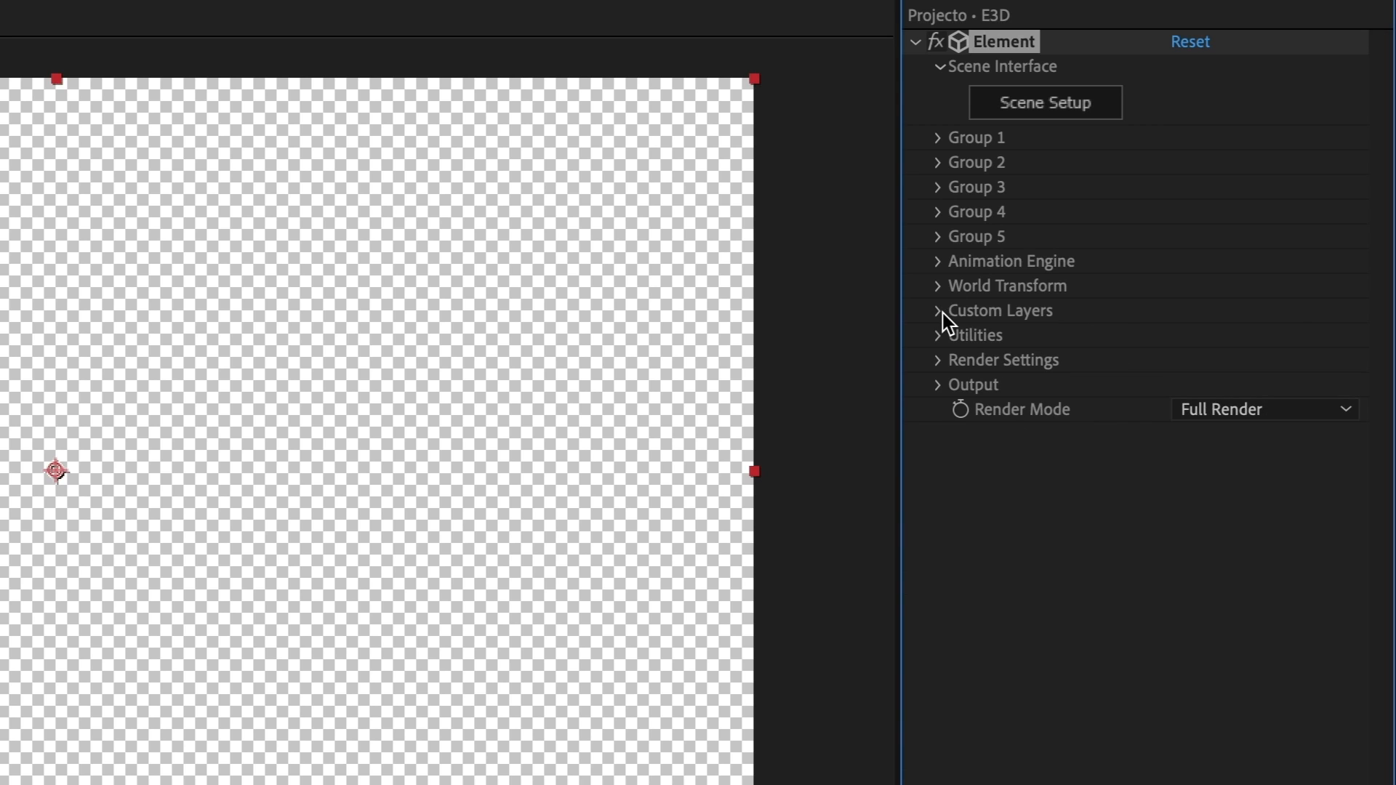
# Create a plane model in Element's Scene Setup and set its X orientation to -90°.
pyautogui.click(1041, 108)
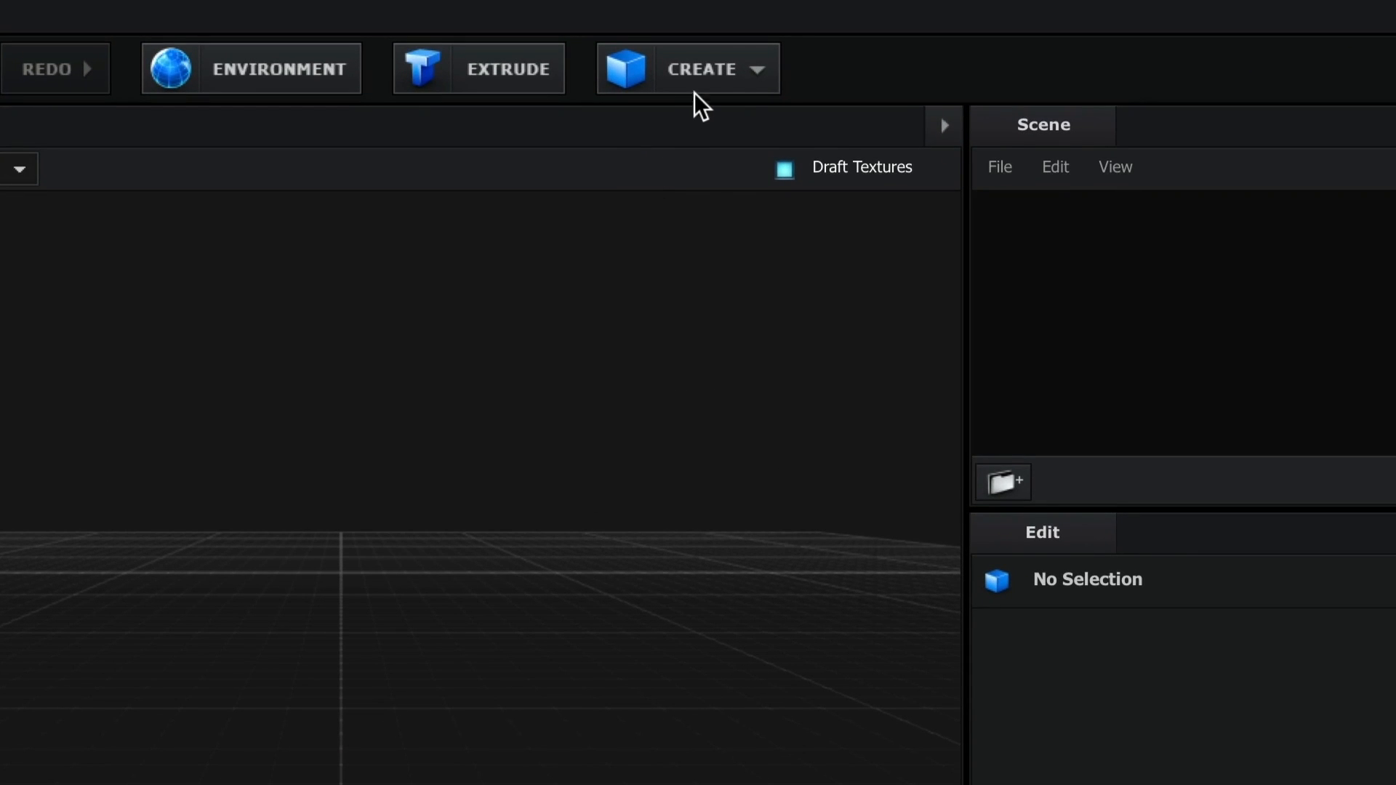
pyautogui.click(697, 86)
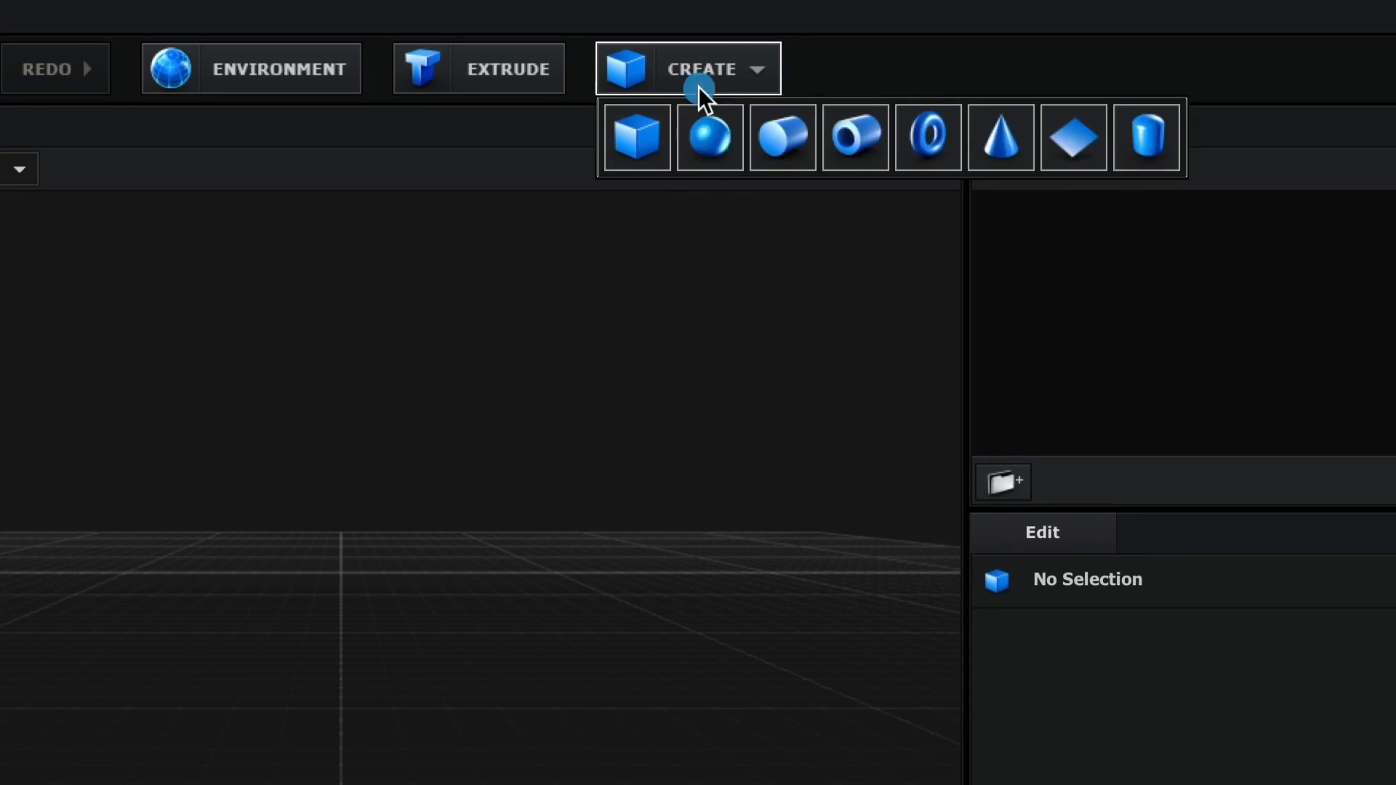
pyautogui.click(1079, 138)
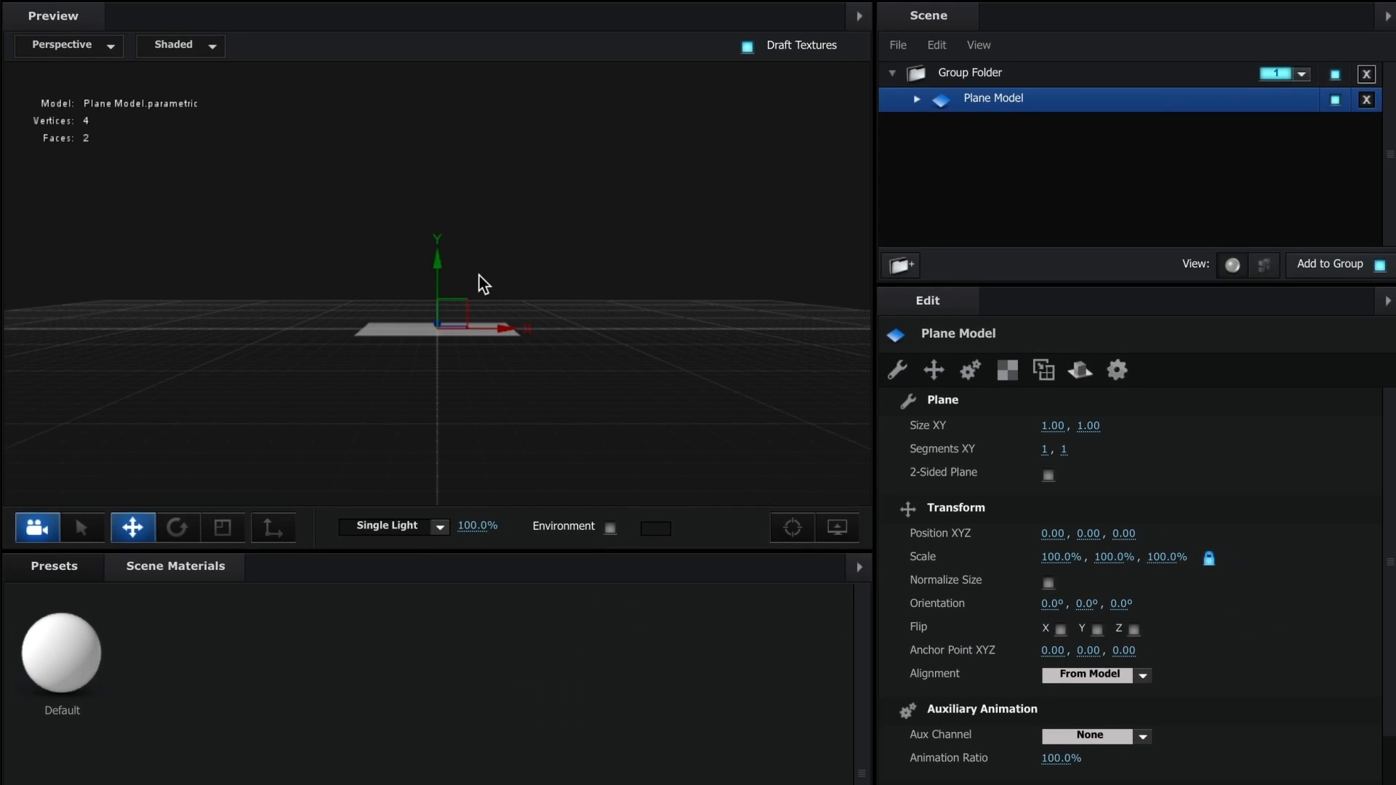
pyautogui.click(1049, 604)
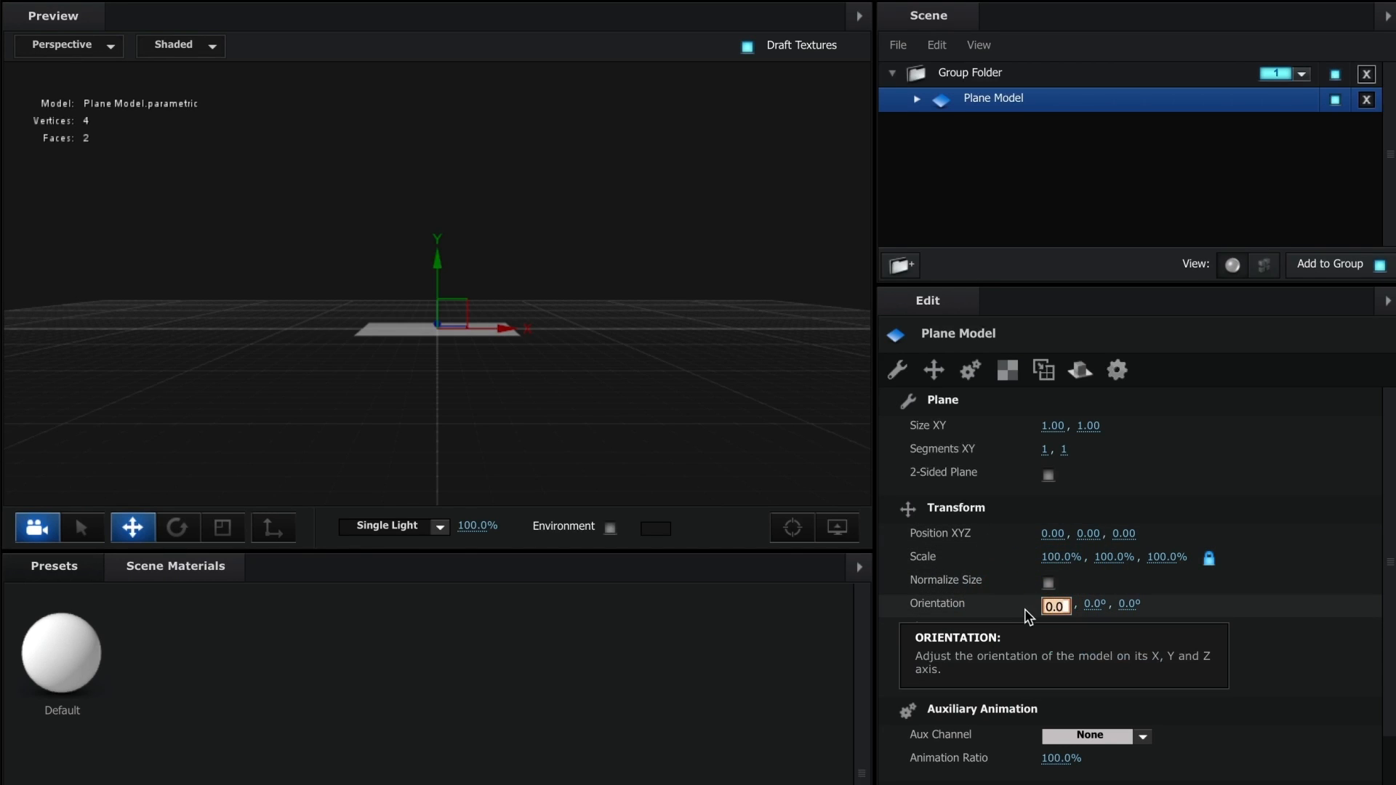
pyautogui.write('-90')
pyautogui.press('Return')
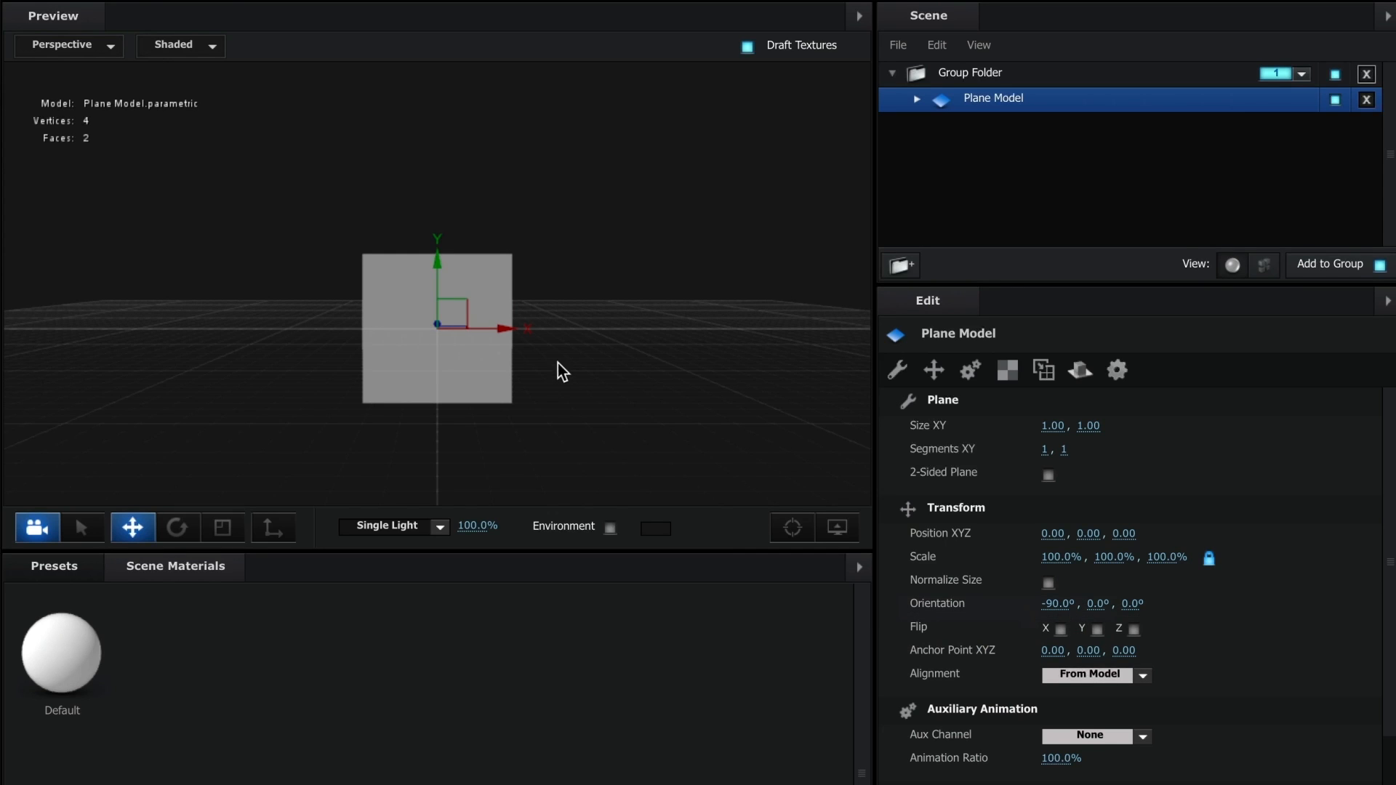
# Scale the plane model up uniformly to about 235%.
pyautogui.click(222, 529)
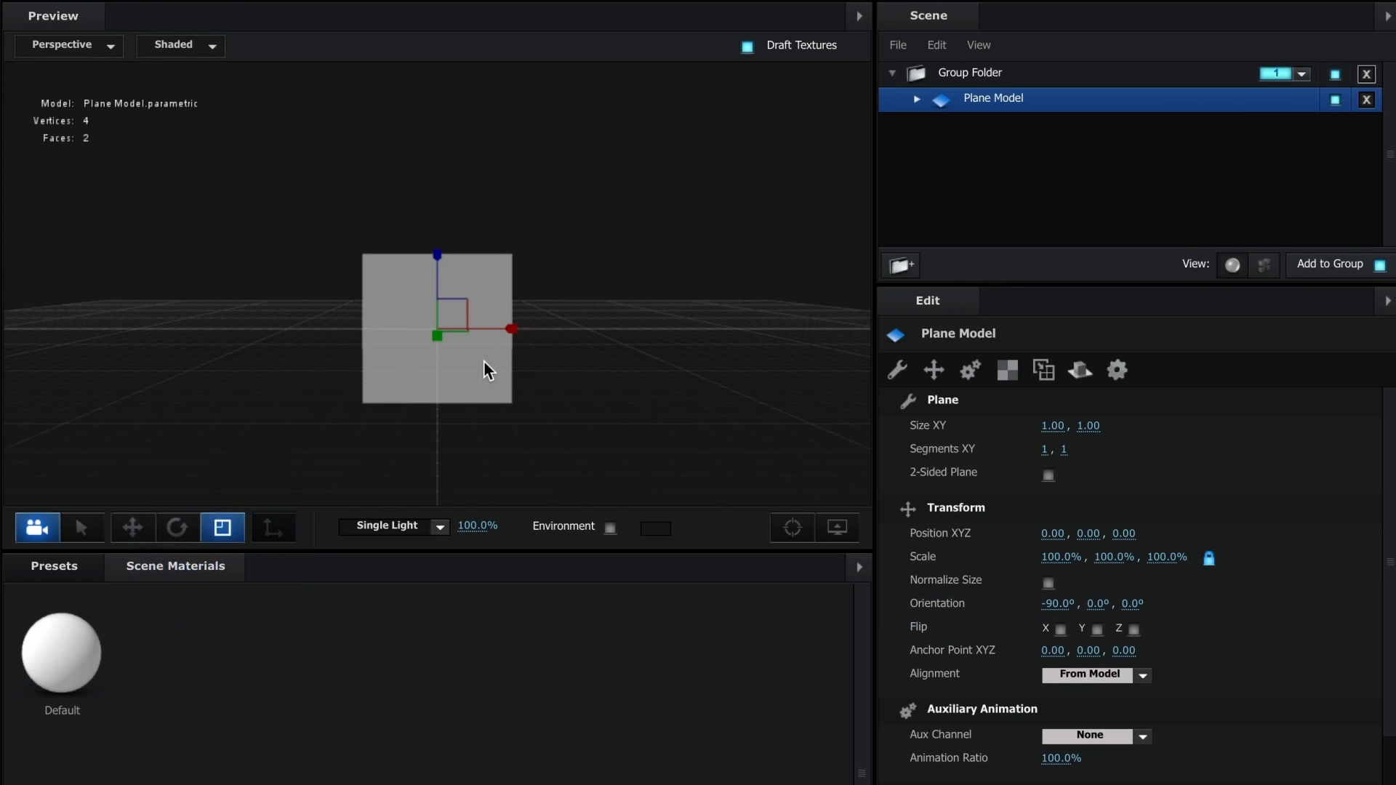
pyautogui.moveTo(483, 360); pyautogui.dragTo(469, 371)
pyautogui.moveTo(436, 320); pyautogui.dragTo(576, 326)
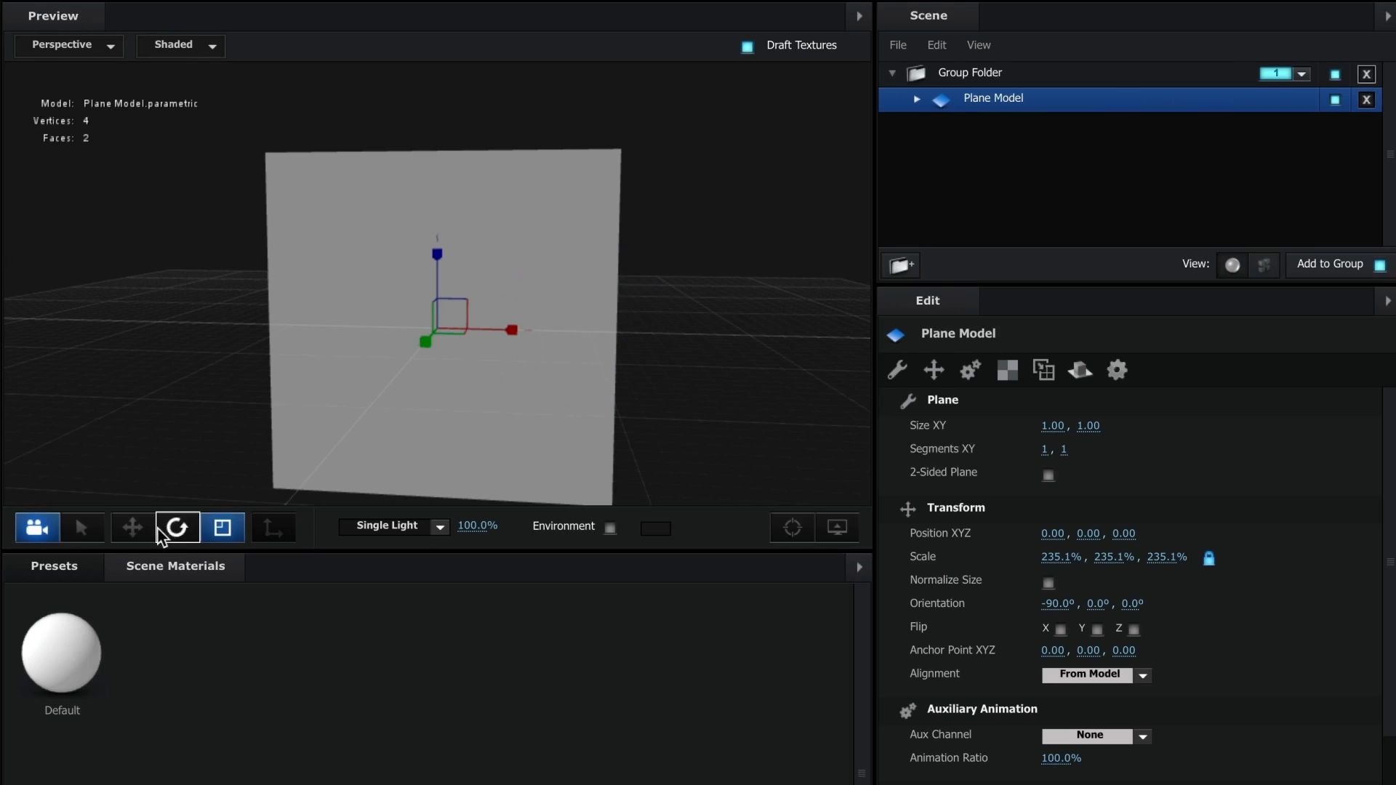
pyautogui.click(130, 529)
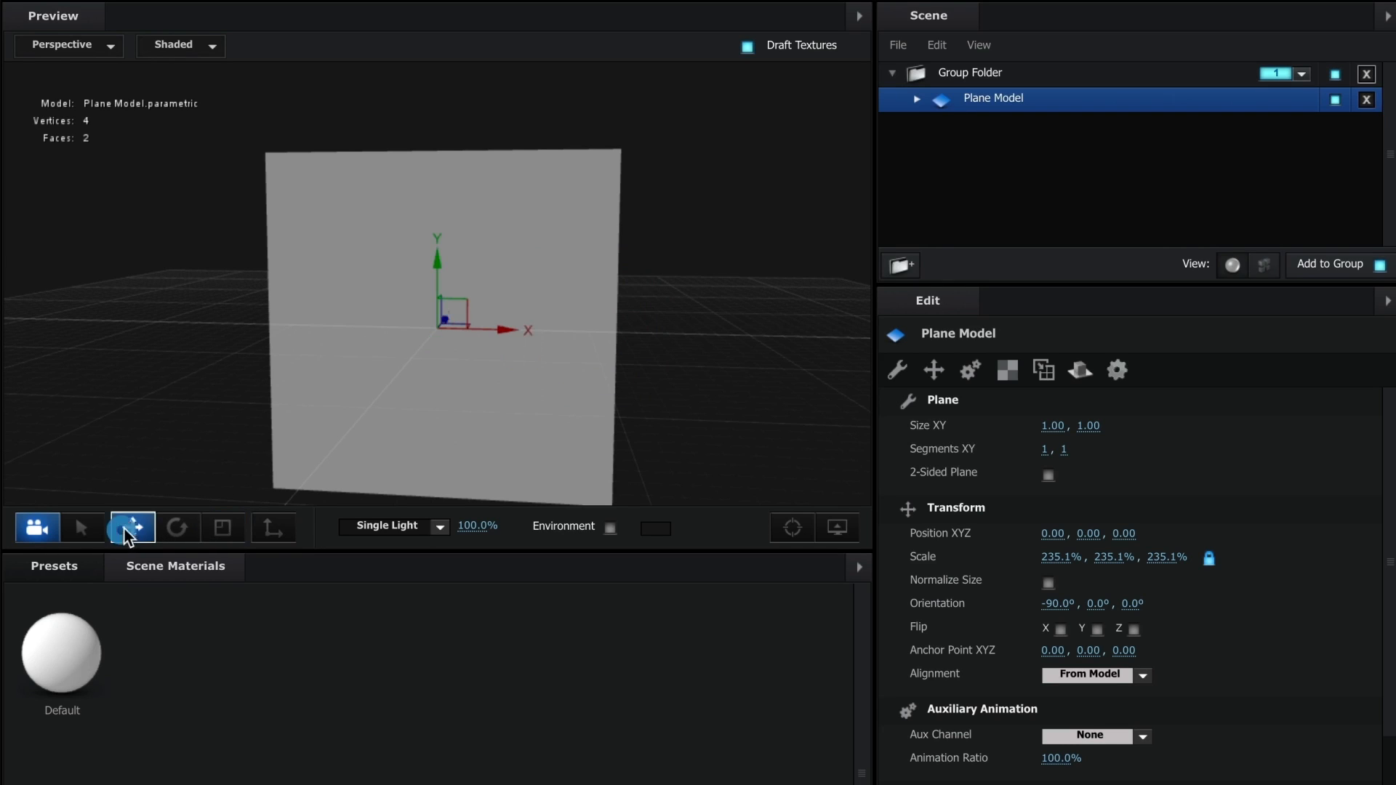
pyautogui.click(690, 355)
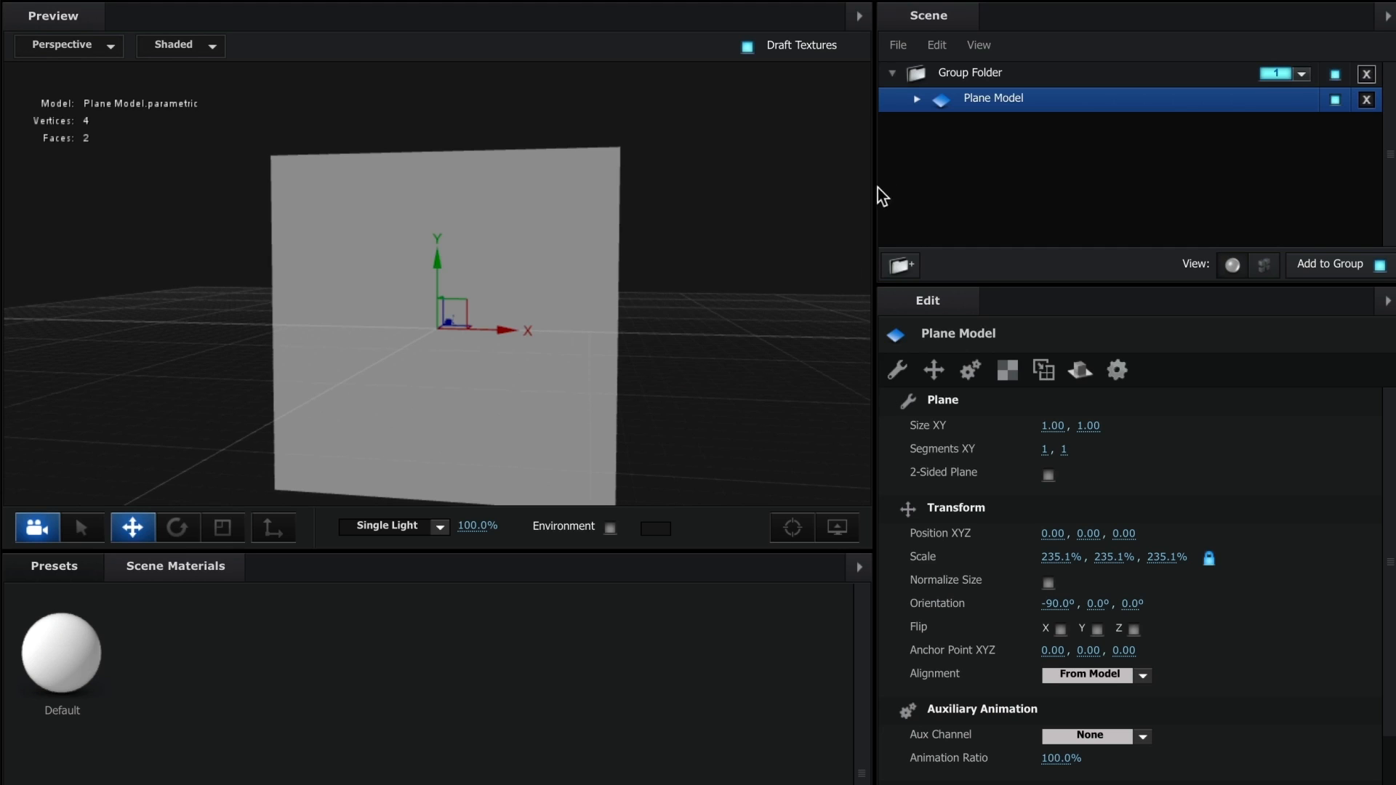
# Load Custom Layer 1 [Video 01 Alpha.mov] as the Diffuse texture of the plane's Default material.
pyautogui.click(917, 99)
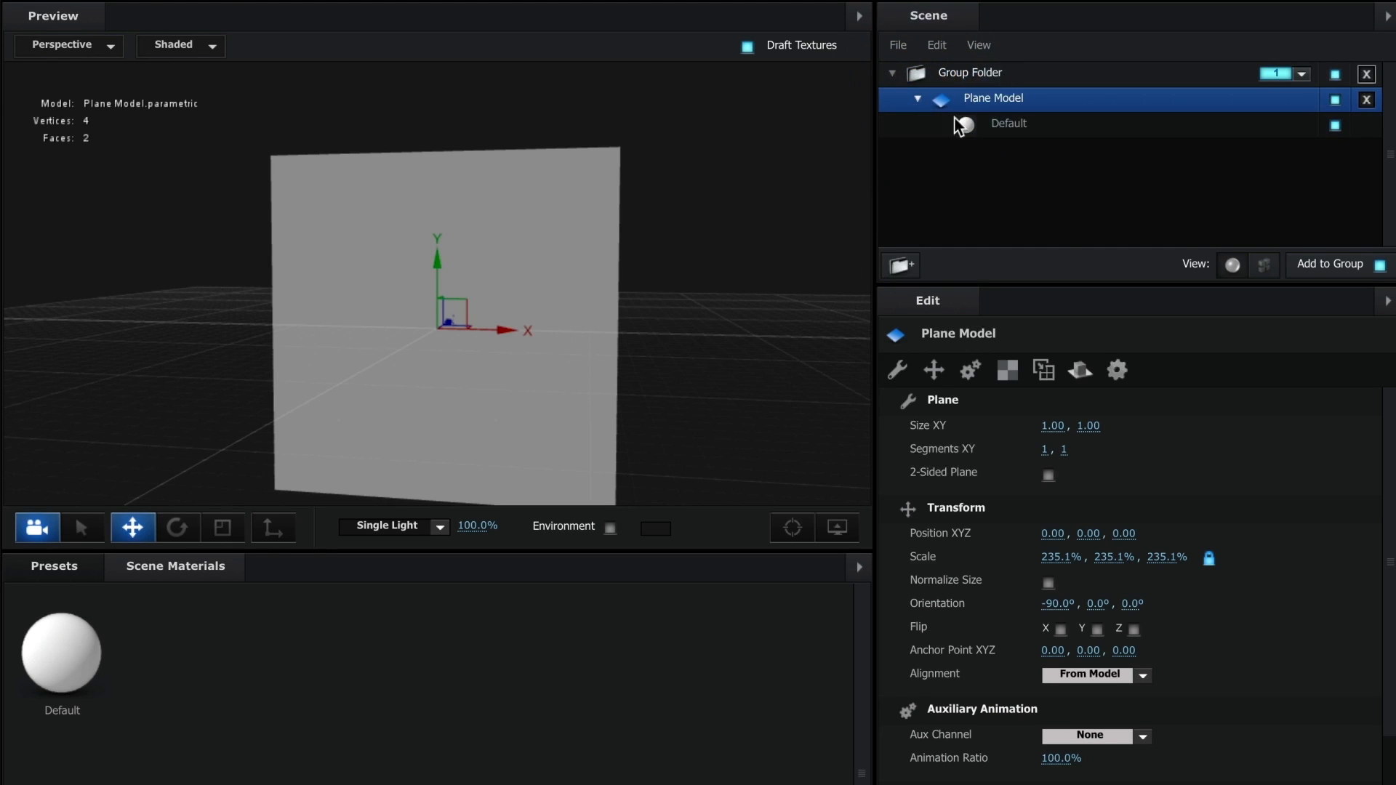
pyautogui.click(989, 123)
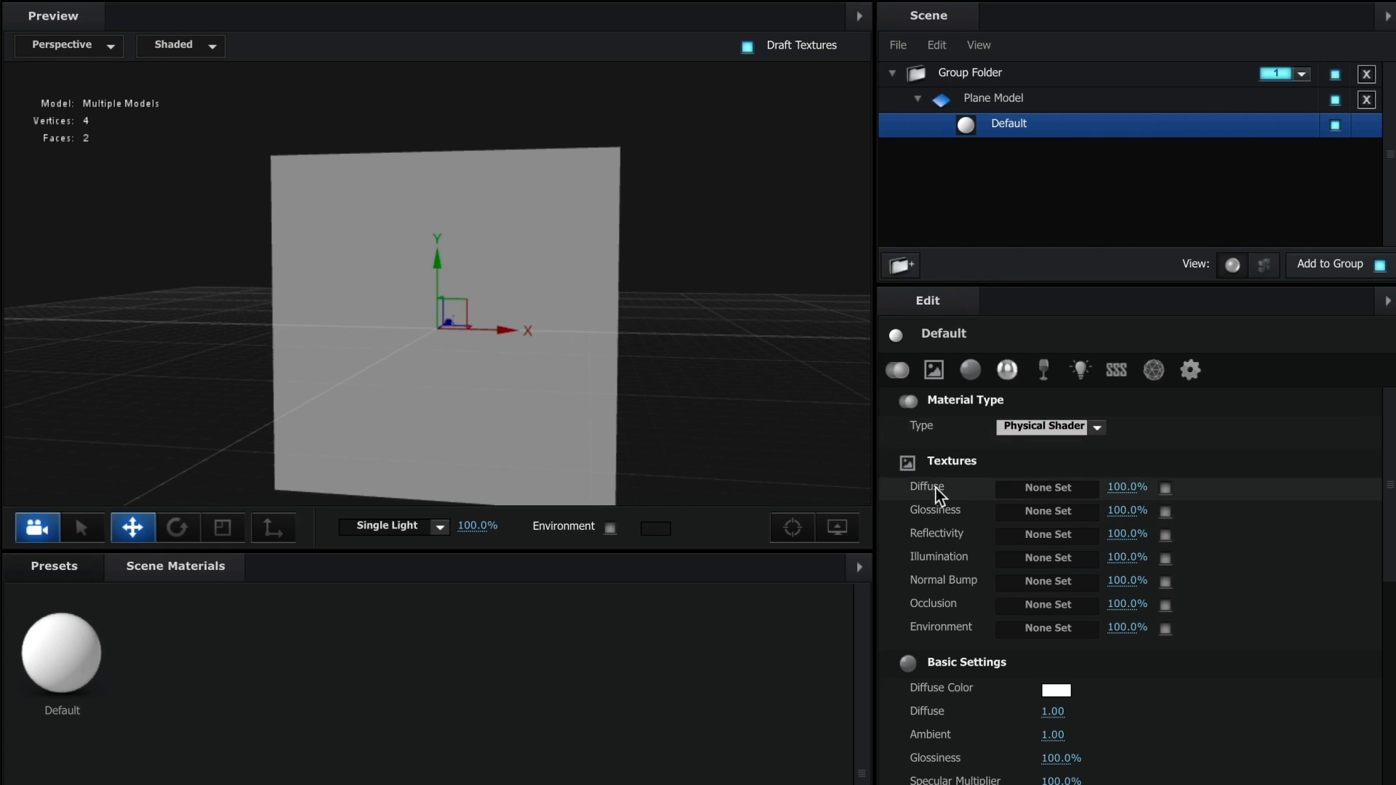
pyautogui.click(1035, 488)
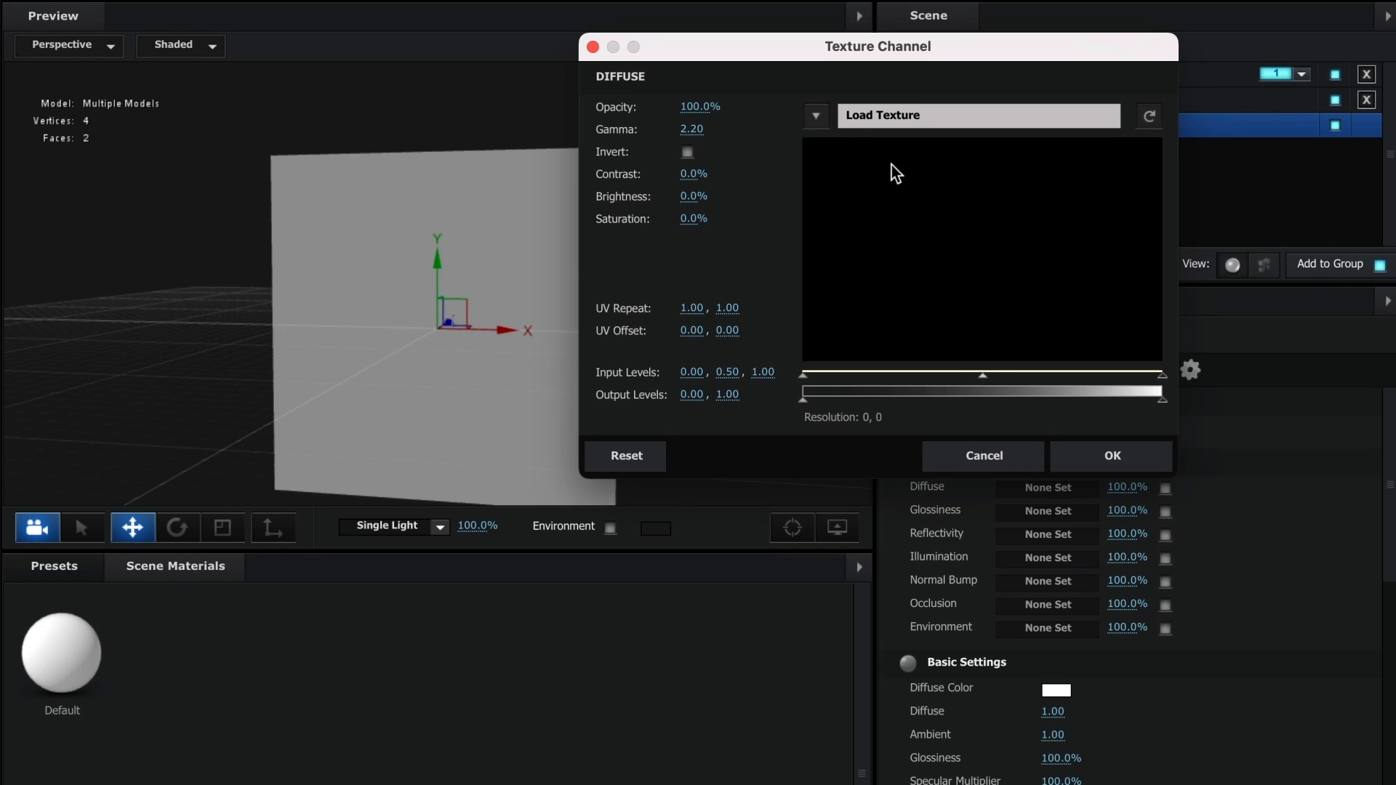
pyautogui.click(816, 116)
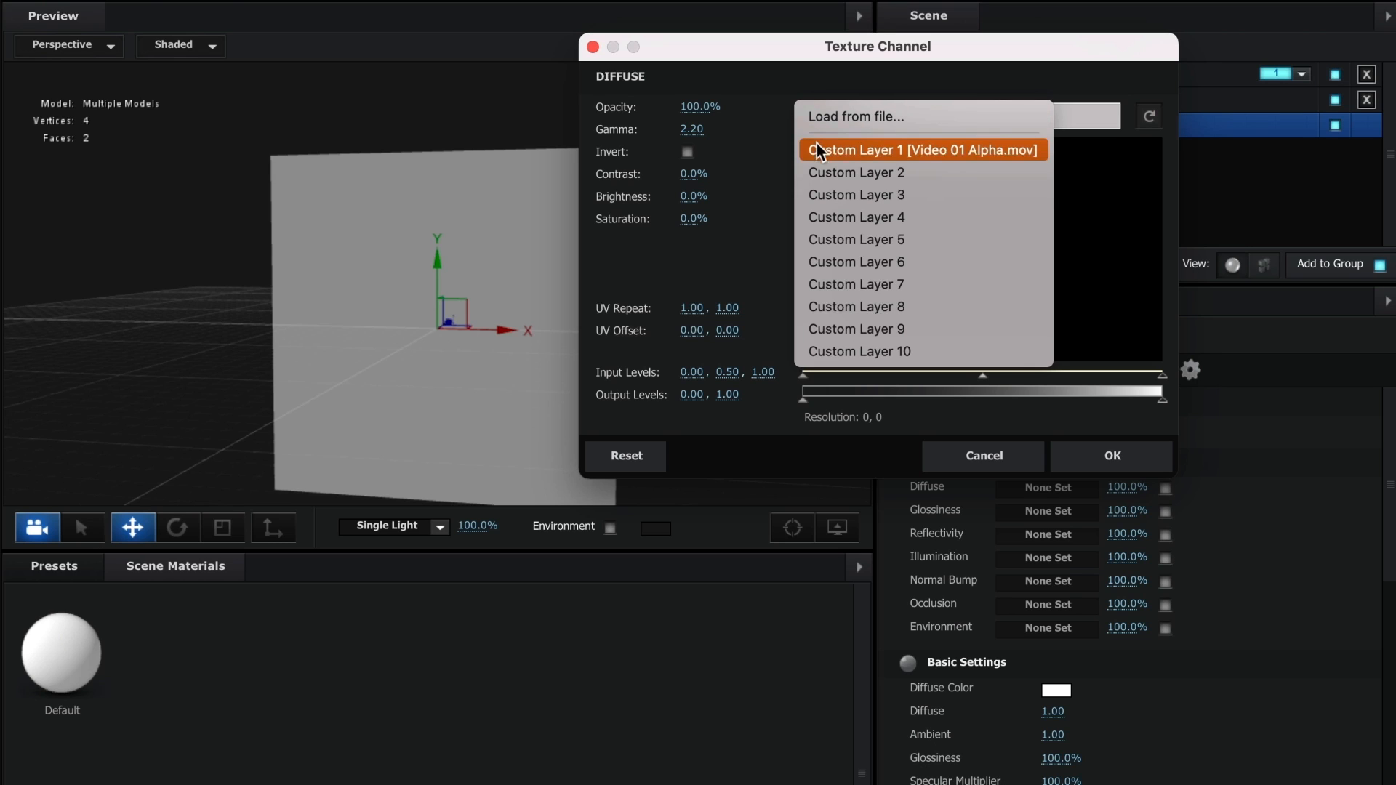
pyautogui.click(1030, 154)
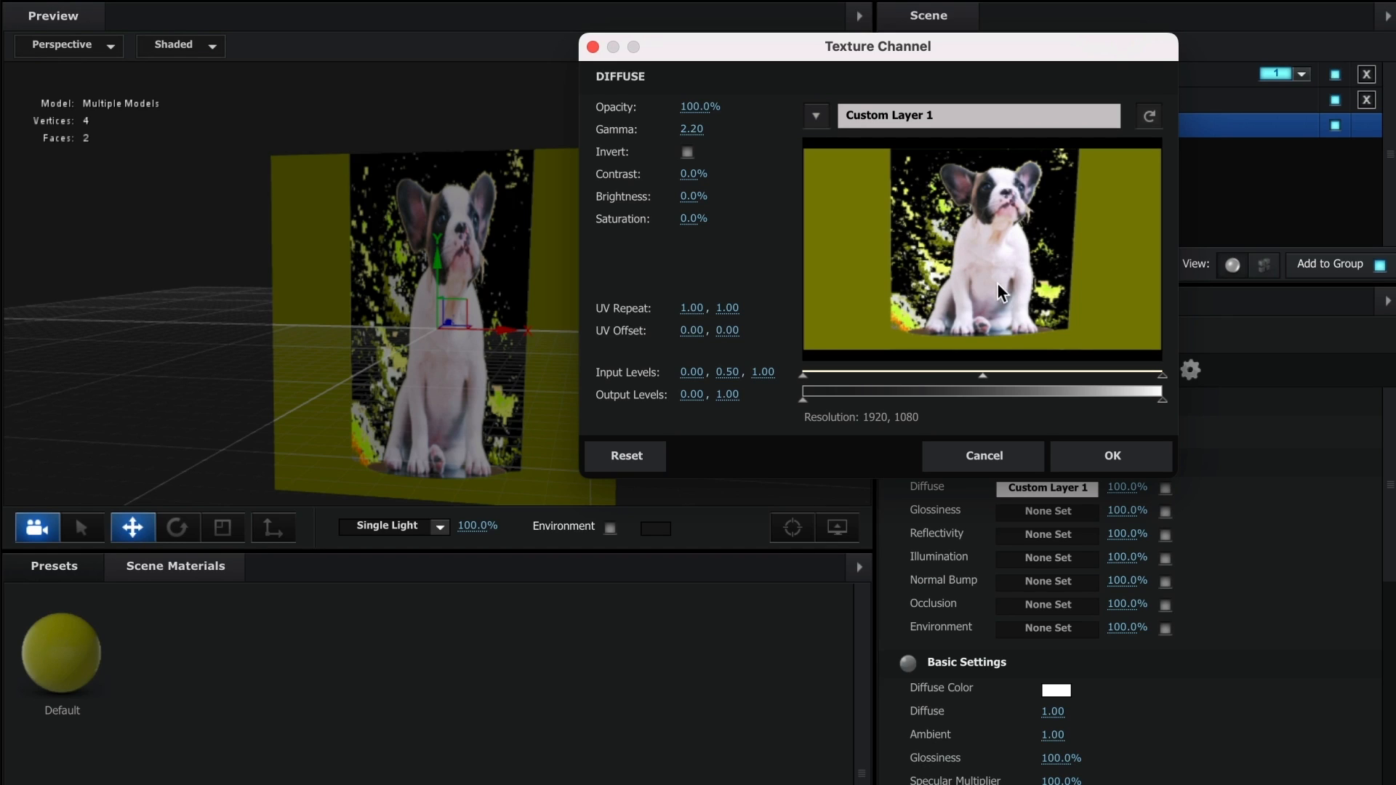
pyautogui.click(1084, 455)
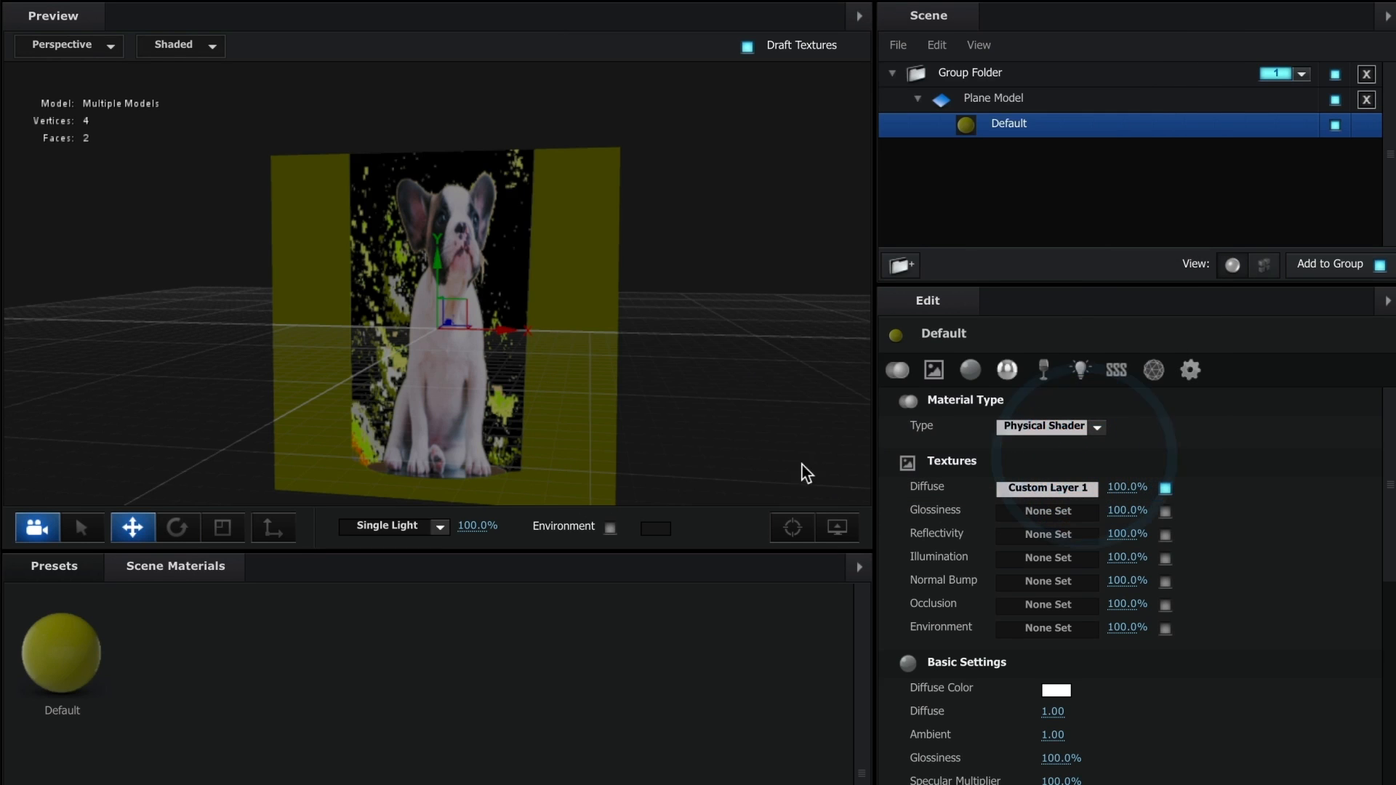
# Stretch the textured plane along its X axis until the dog video has natural widescreen proportions.
pyautogui.moveTo(497, 416); pyautogui.dragTo(536, 383)
pyautogui.click(223, 527)
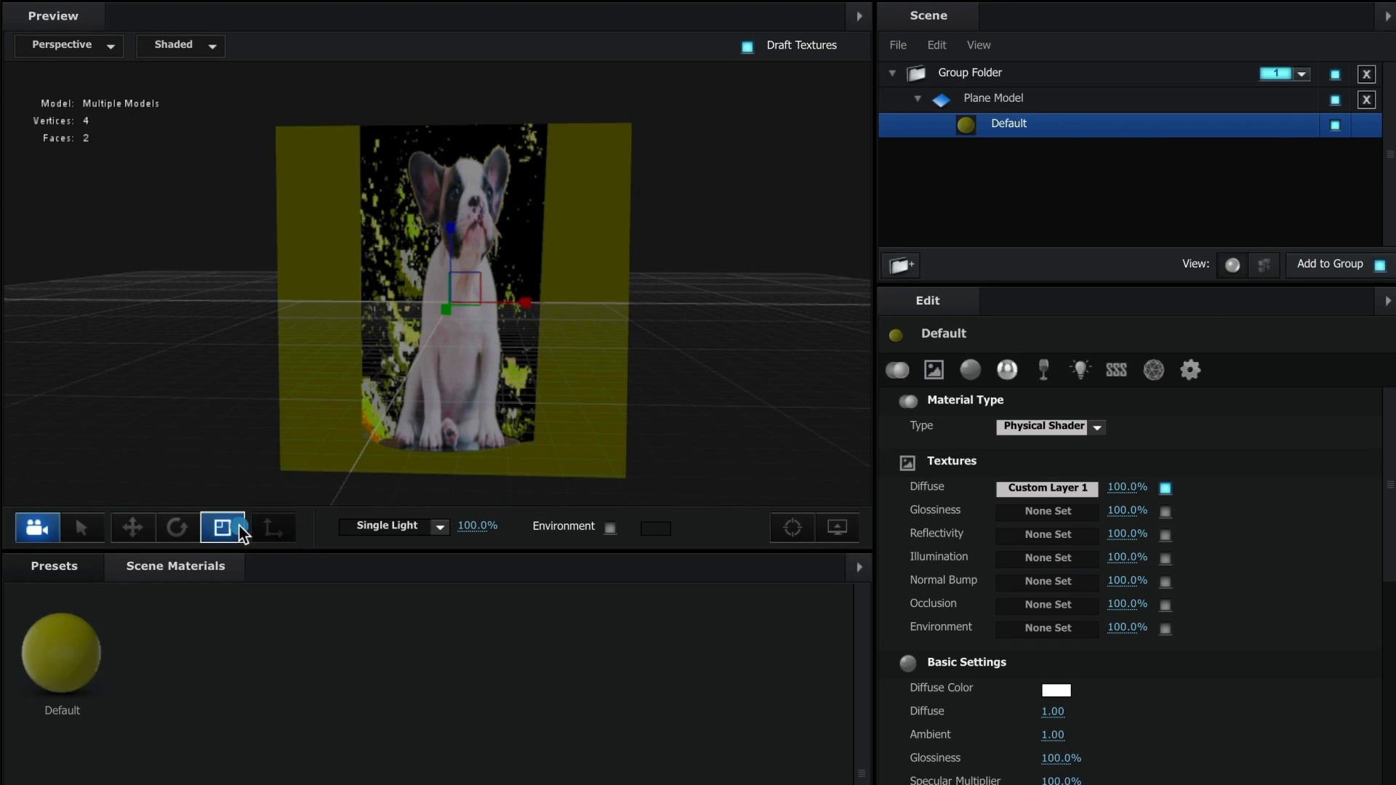
pyautogui.moveTo(525, 303); pyautogui.dragTo(661, 308)
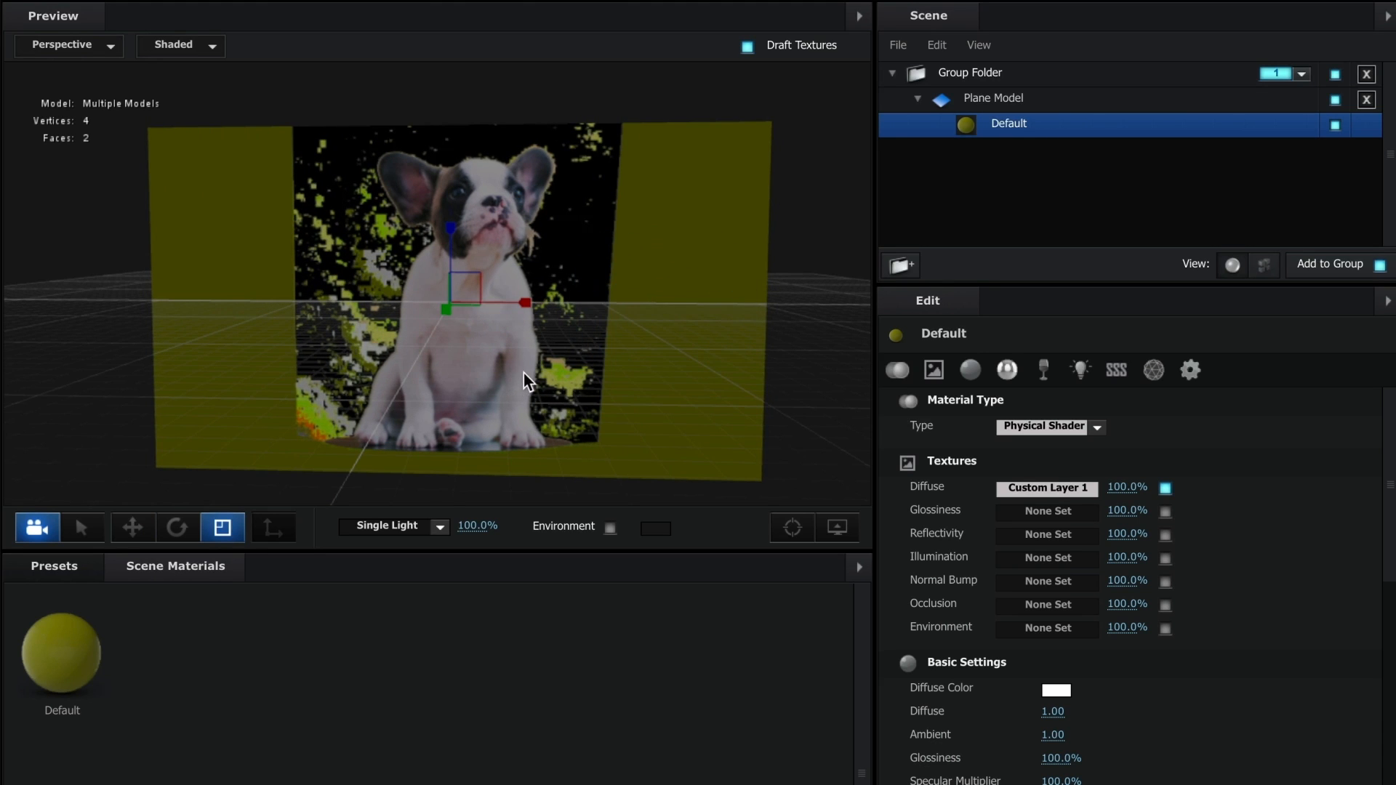
pyautogui.moveTo(524, 373); pyautogui.dragTo(555, 394)
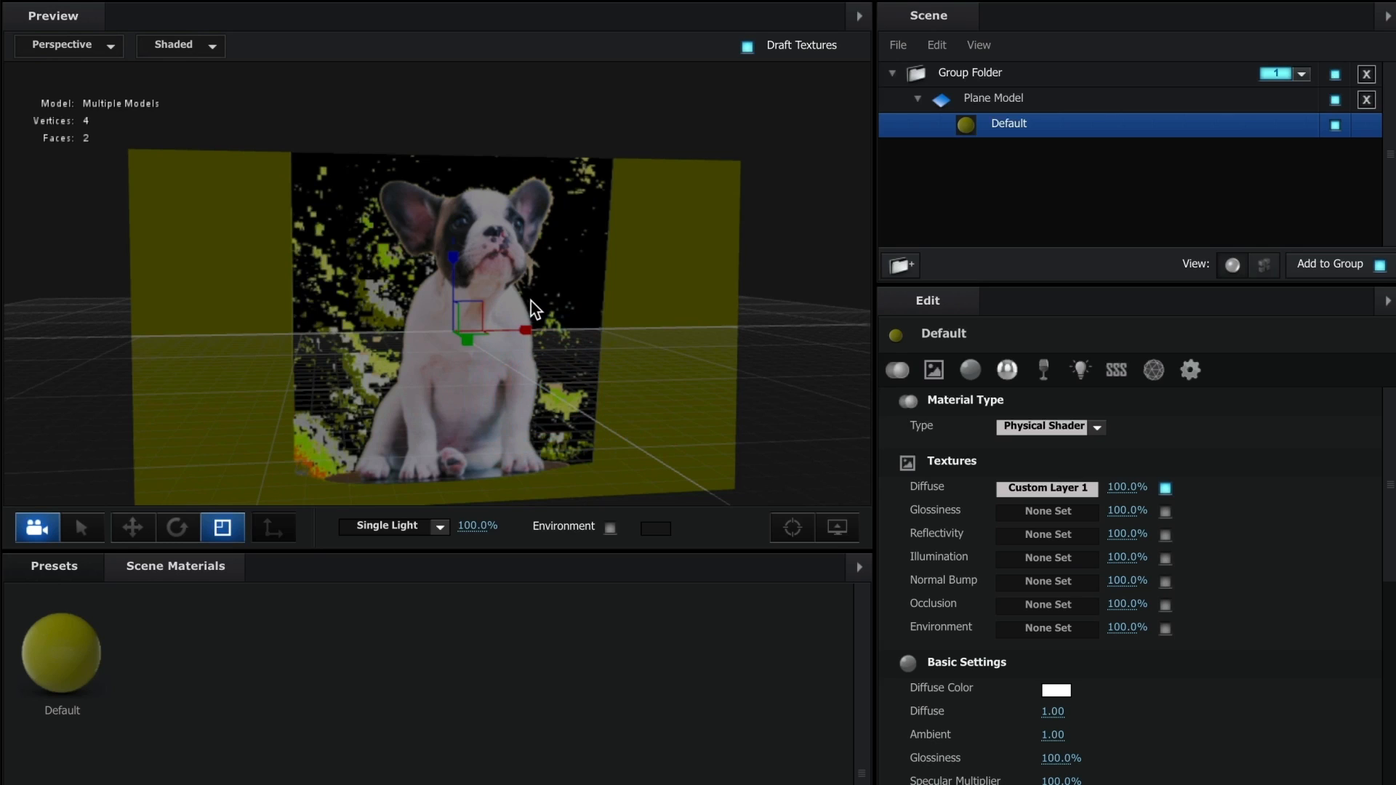
pyautogui.scroll(5, 531, 301)
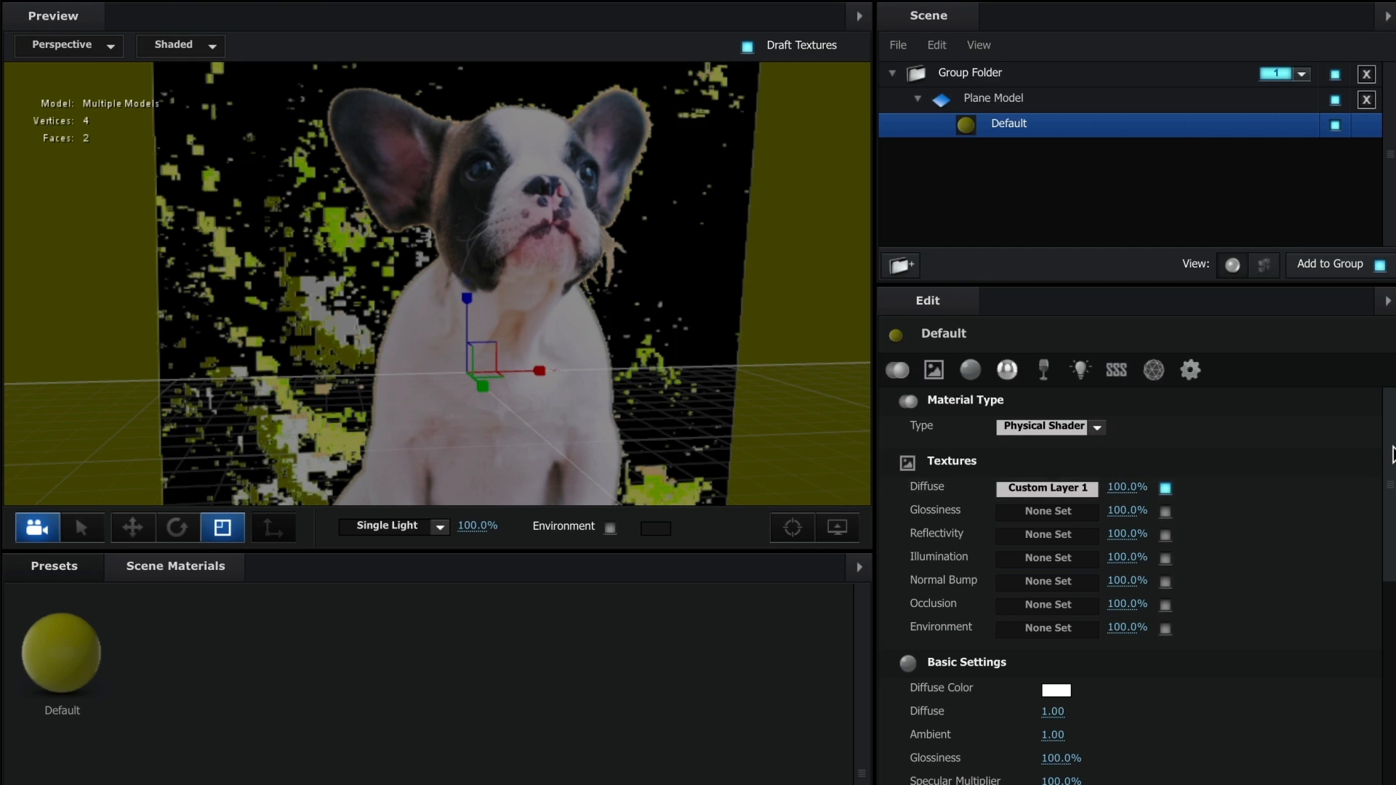
# Set the Alpha Threshold of the dog plane's Default material to 0.3 to cut out the keyed background.
pyautogui.moveTo(1390, 452); pyautogui.dragTo(1392, 784)
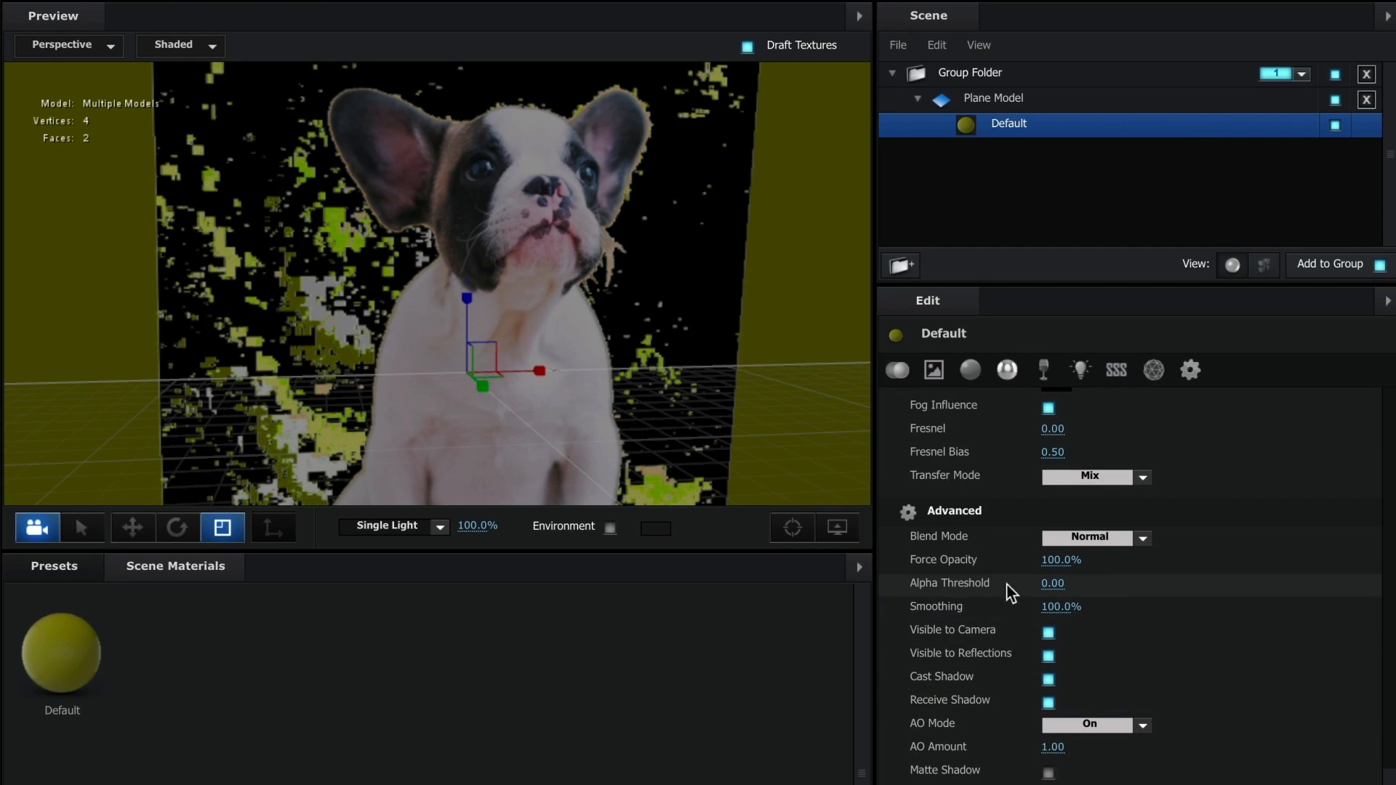
pyautogui.click(1046, 586)
pyautogui.write('0.')
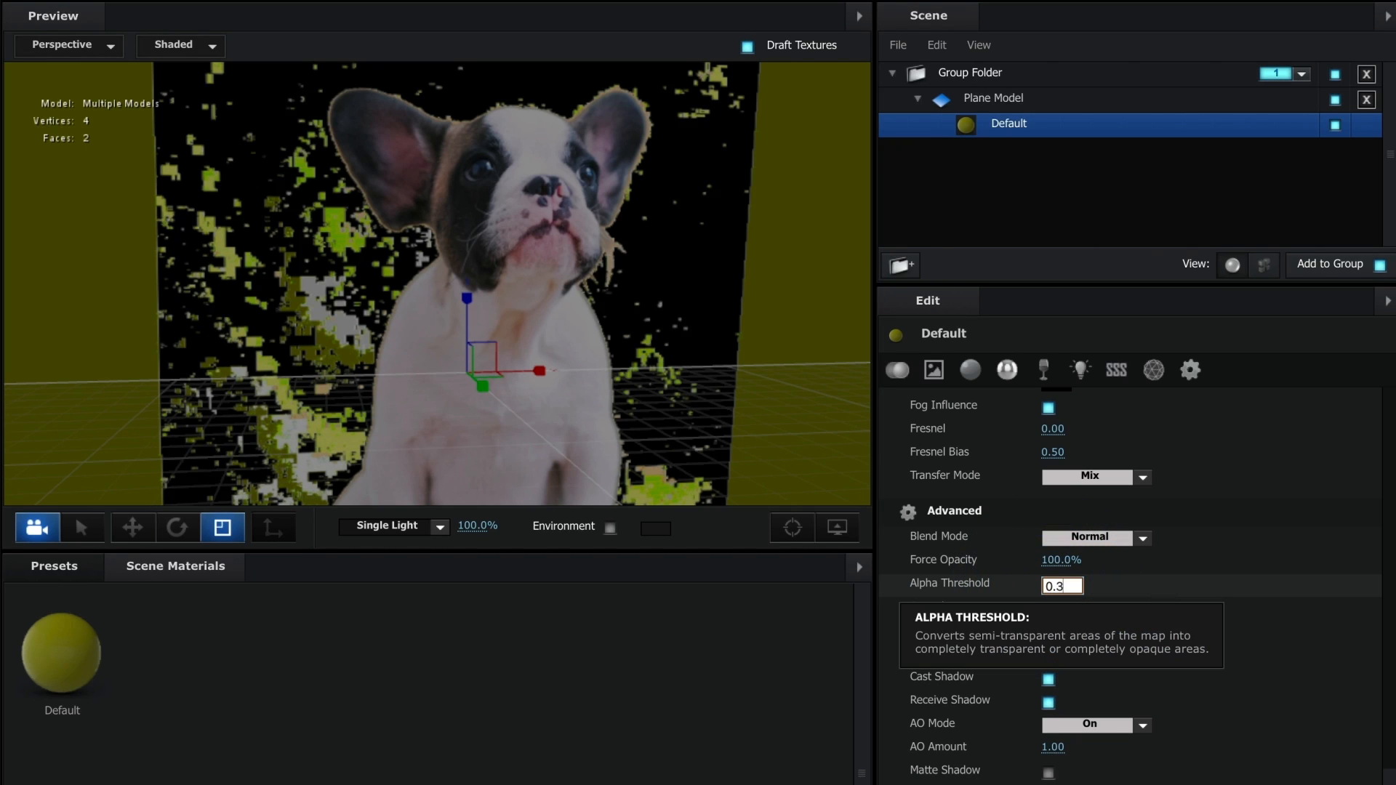
pyautogui.write('3')
pyautogui.press('Return')
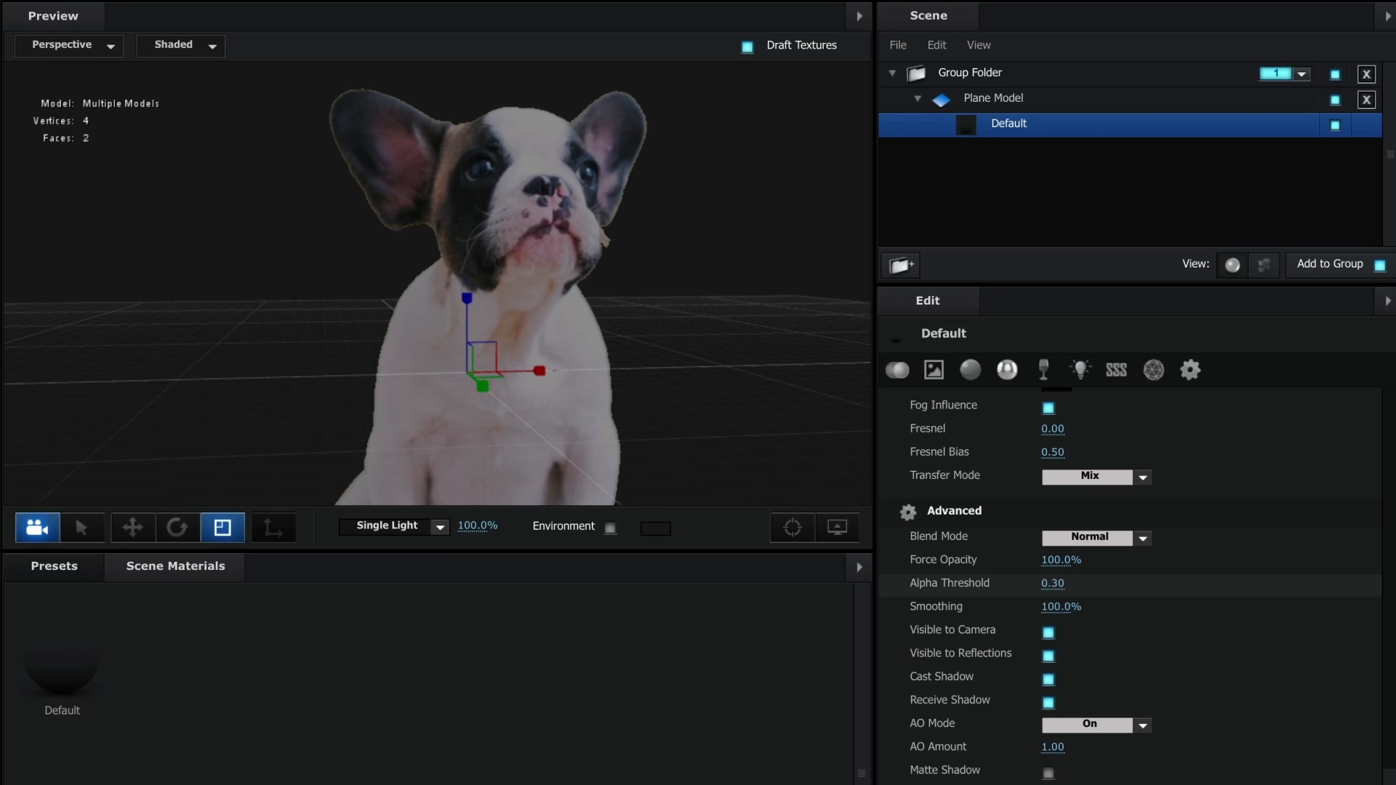
# Enable Draw Backfaces on the Default material so the dog plane also renders from behind.
pyautogui.moveTo(666, 352); pyautogui.dragTo(596, 359)
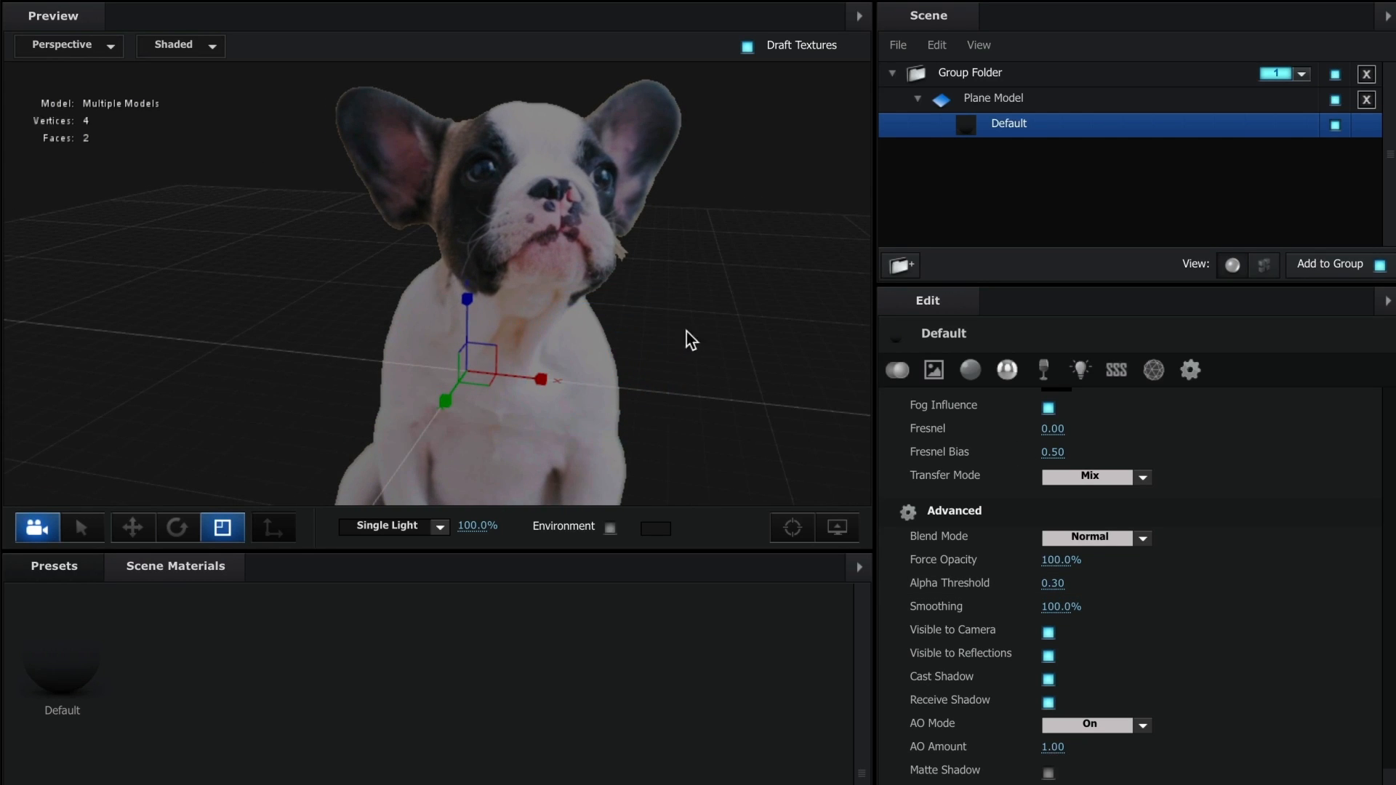
pyautogui.moveTo(347, 361); pyautogui.dragTo(647, 342)
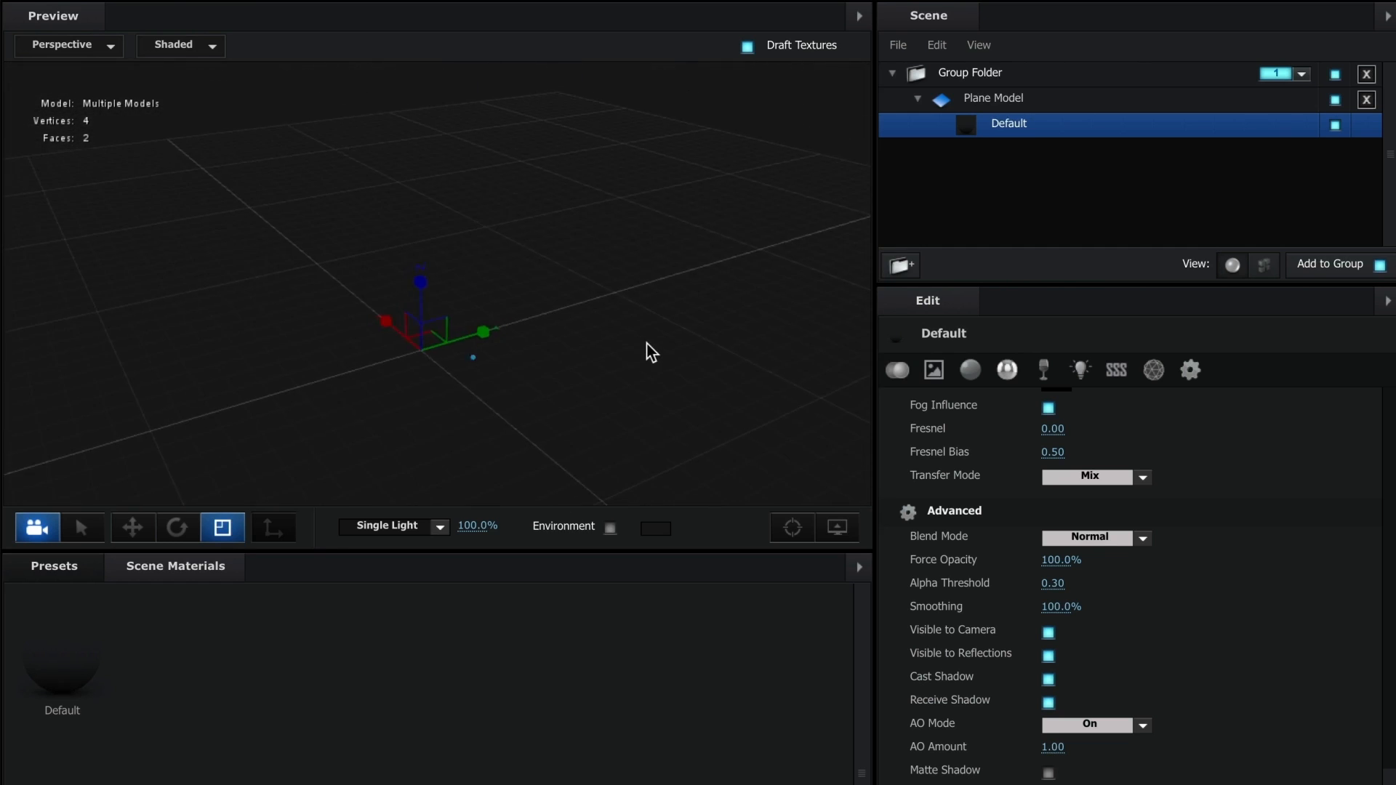
pyautogui.click(473, 357)
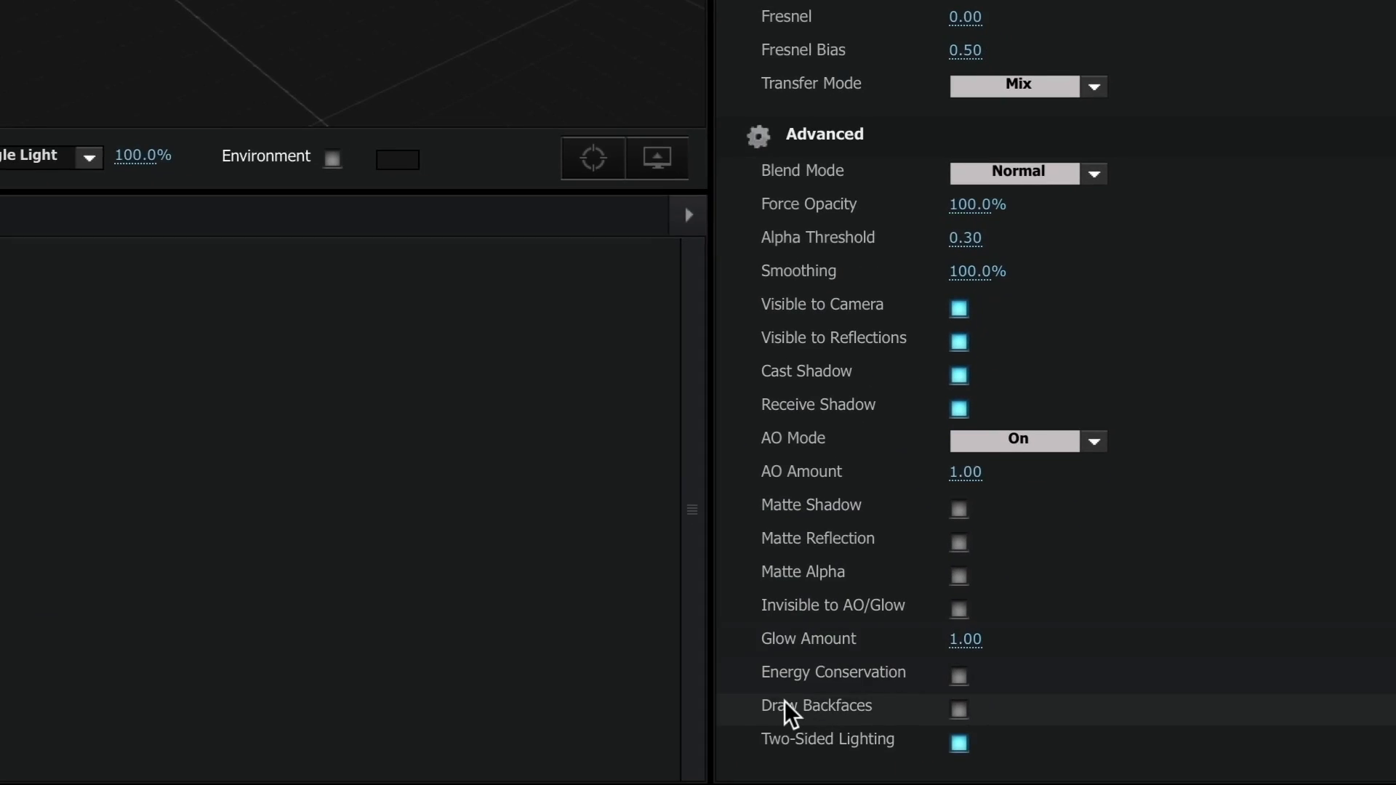
pyautogui.click(958, 710)
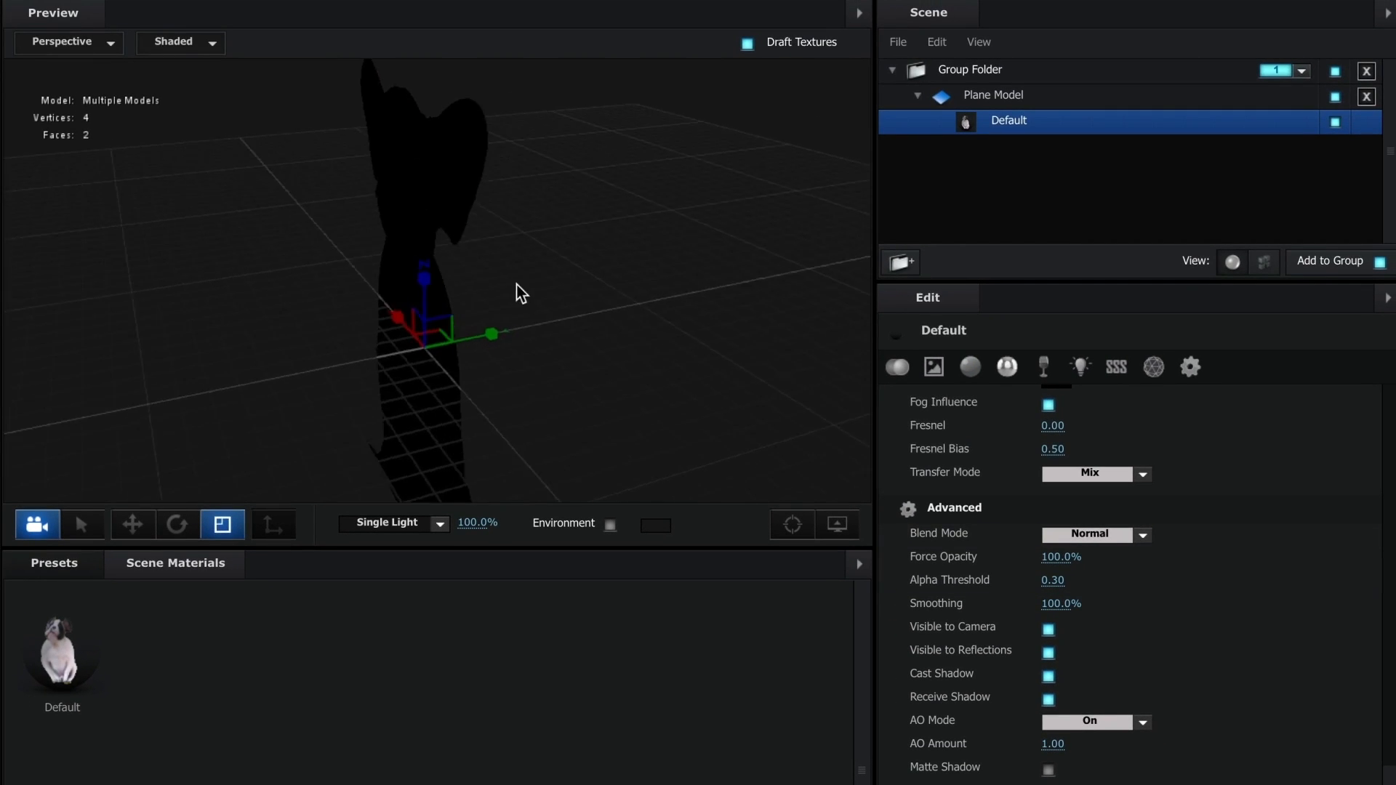
# Create a box model in the scene alongside the dog plane.
pyautogui.moveTo(520, 293); pyautogui.dragTo(328, 264)
pyautogui.moveTo(327, 264); pyautogui.dragTo(600, 327, button='right')
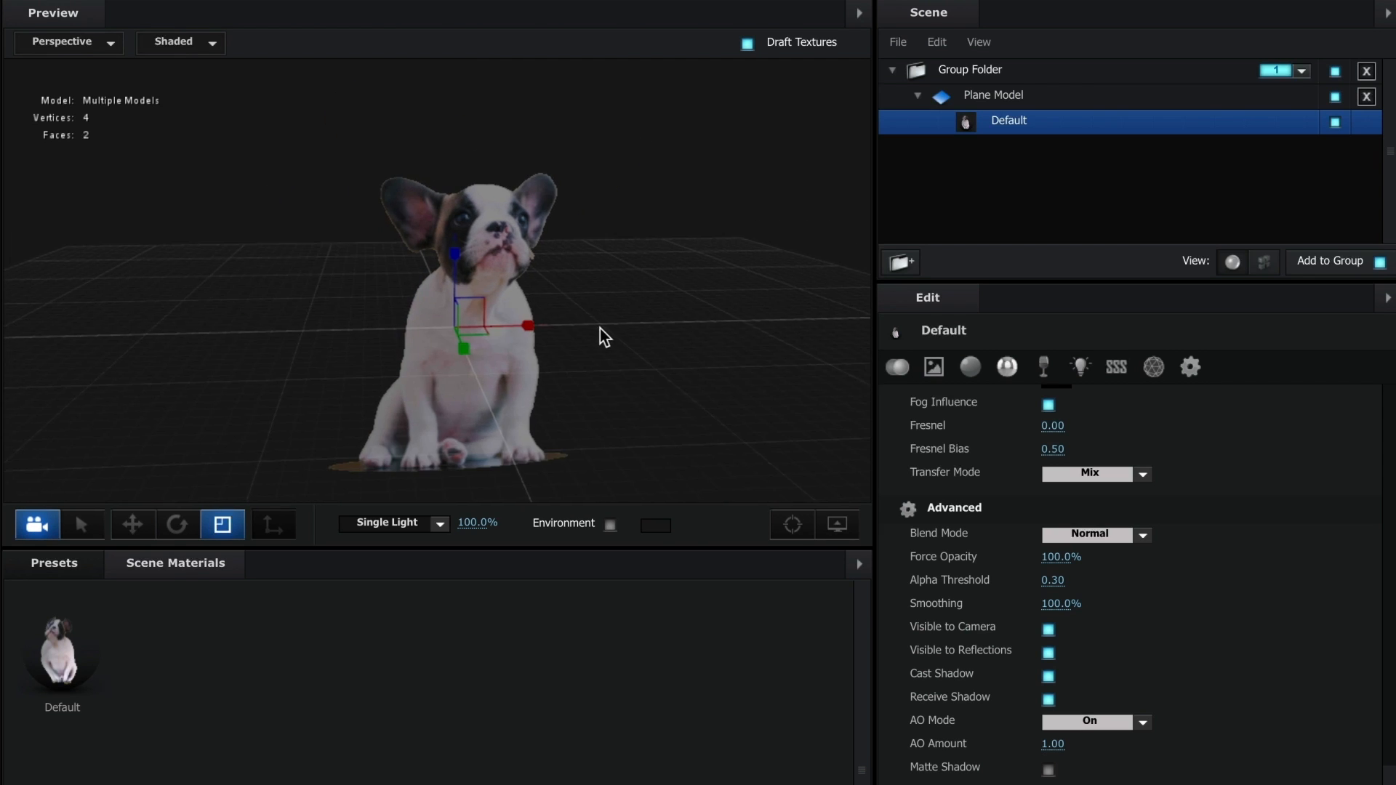
pyautogui.moveTo(600, 328); pyautogui.dragTo(569, 270, button='middle')
pyautogui.moveTo(569, 271); pyautogui.dragTo(547, 273)
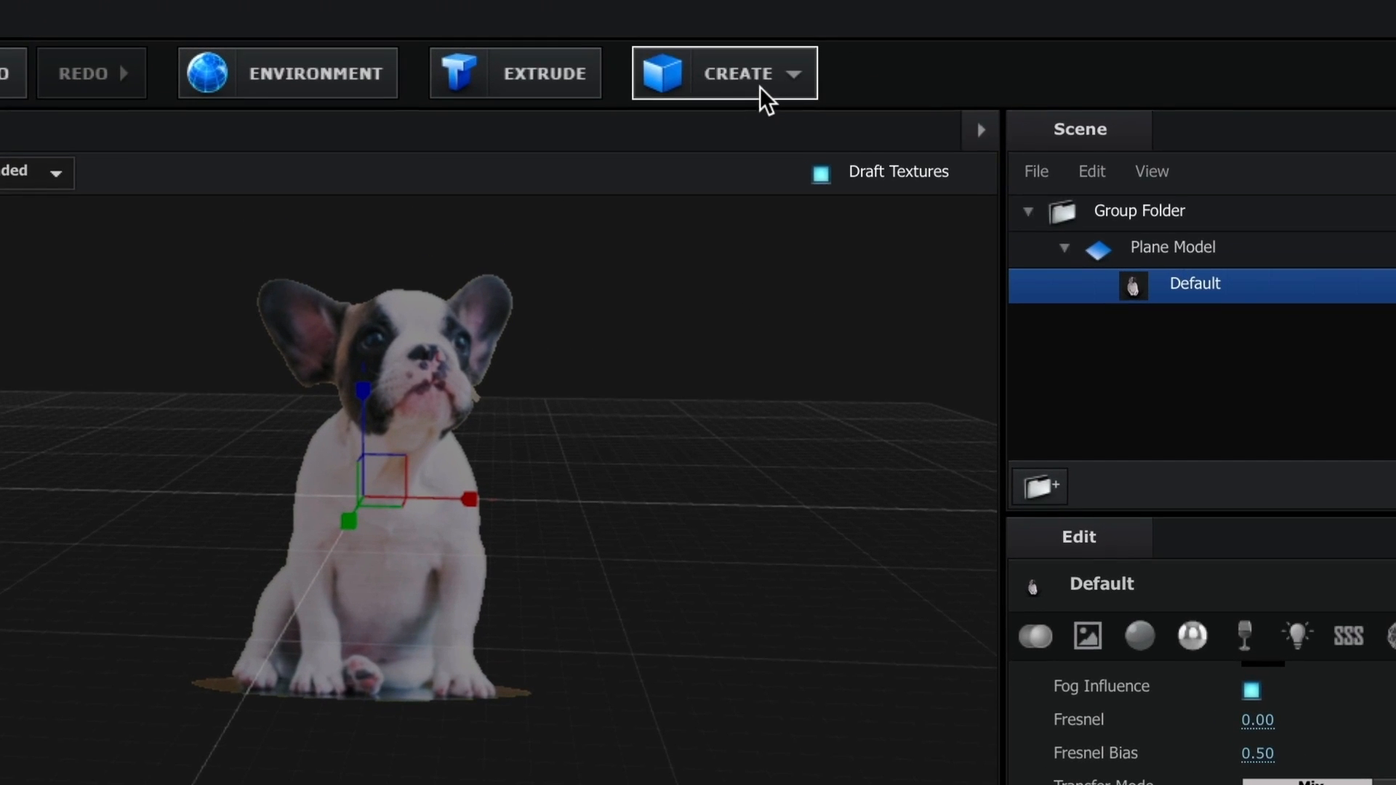
pyautogui.click(761, 88)
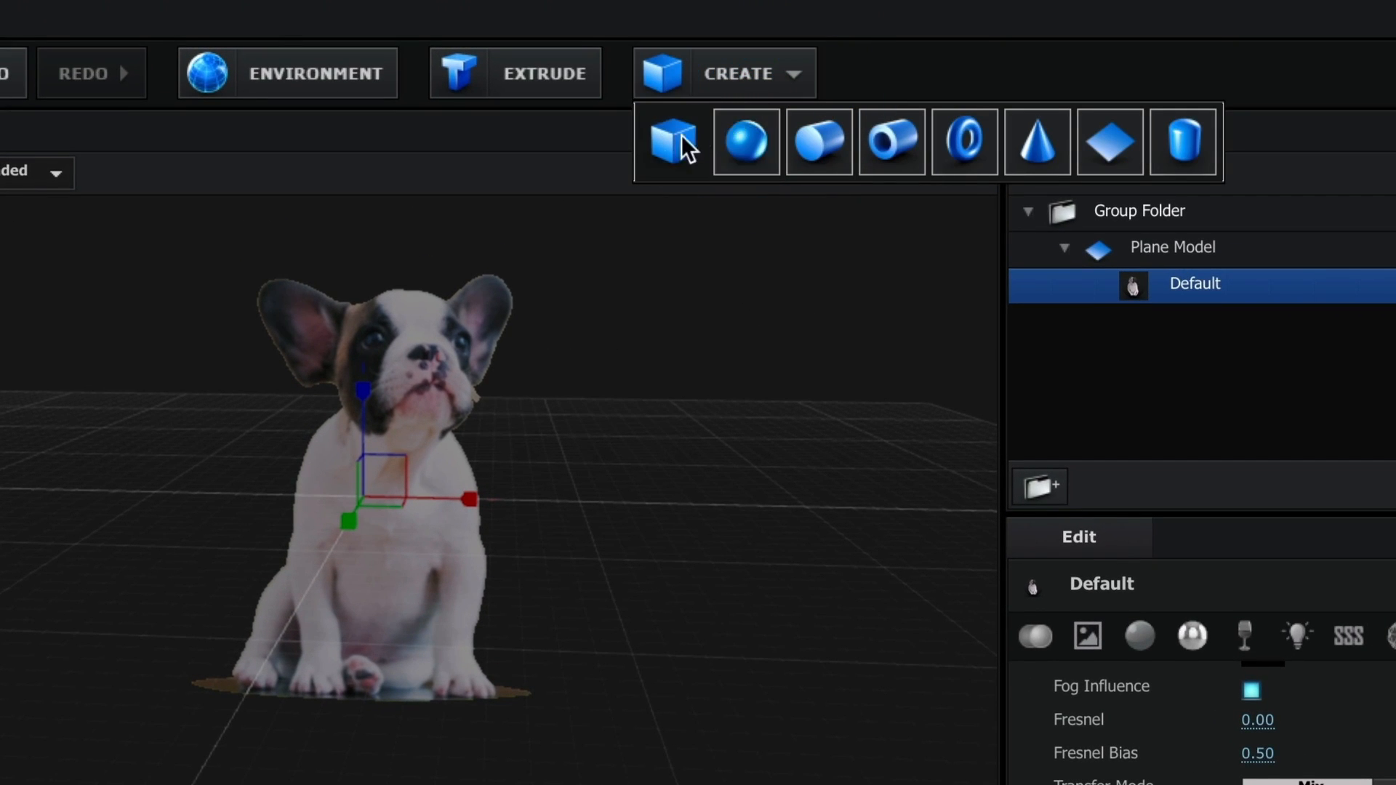
pyautogui.click(682, 156)
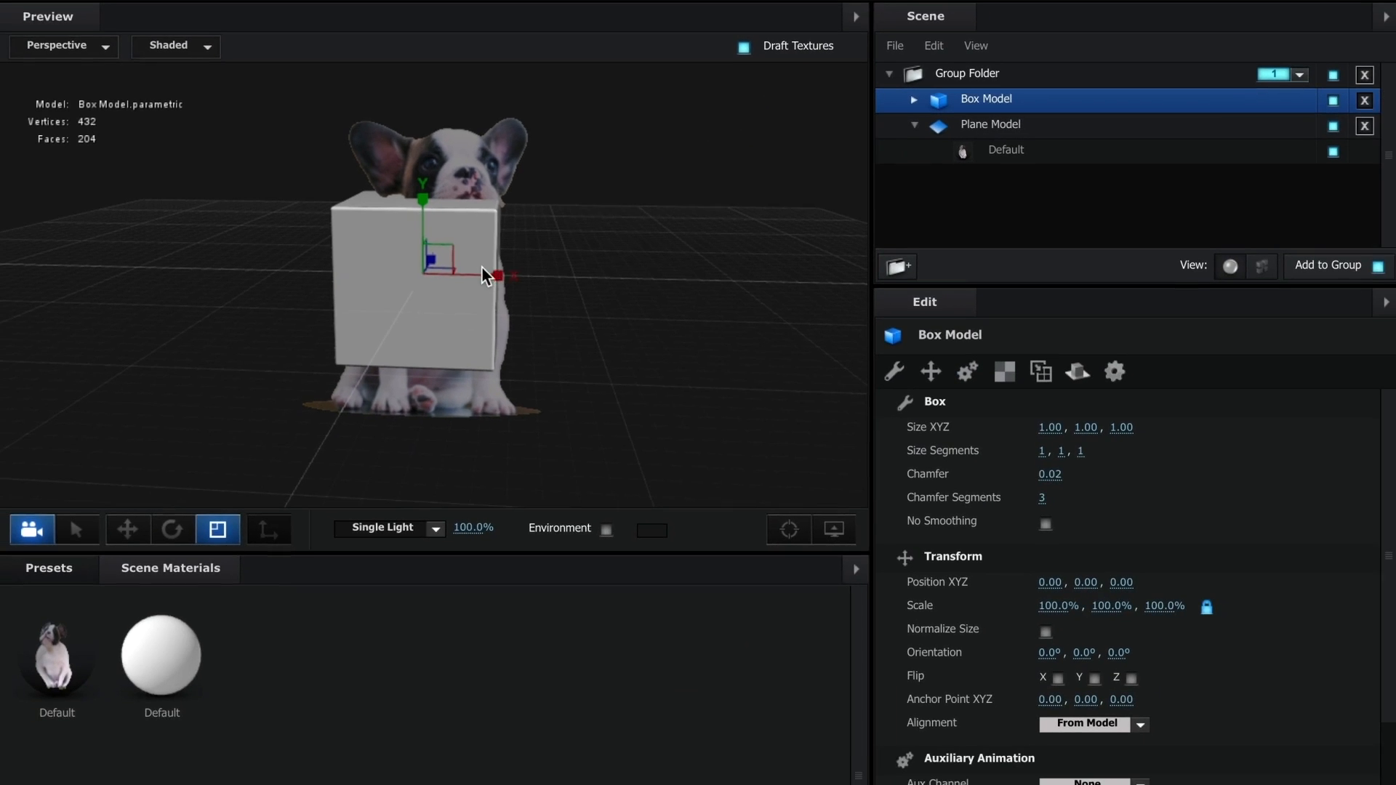
# Flatten the box along Y into a slab and enlarge it uniformly to a scale of about 195%, 14.6%, 195%.
pyautogui.moveTo(425, 195); pyautogui.dragTo(424, 264)
pyautogui.moveTo(492, 301); pyautogui.dragTo(514, 317)
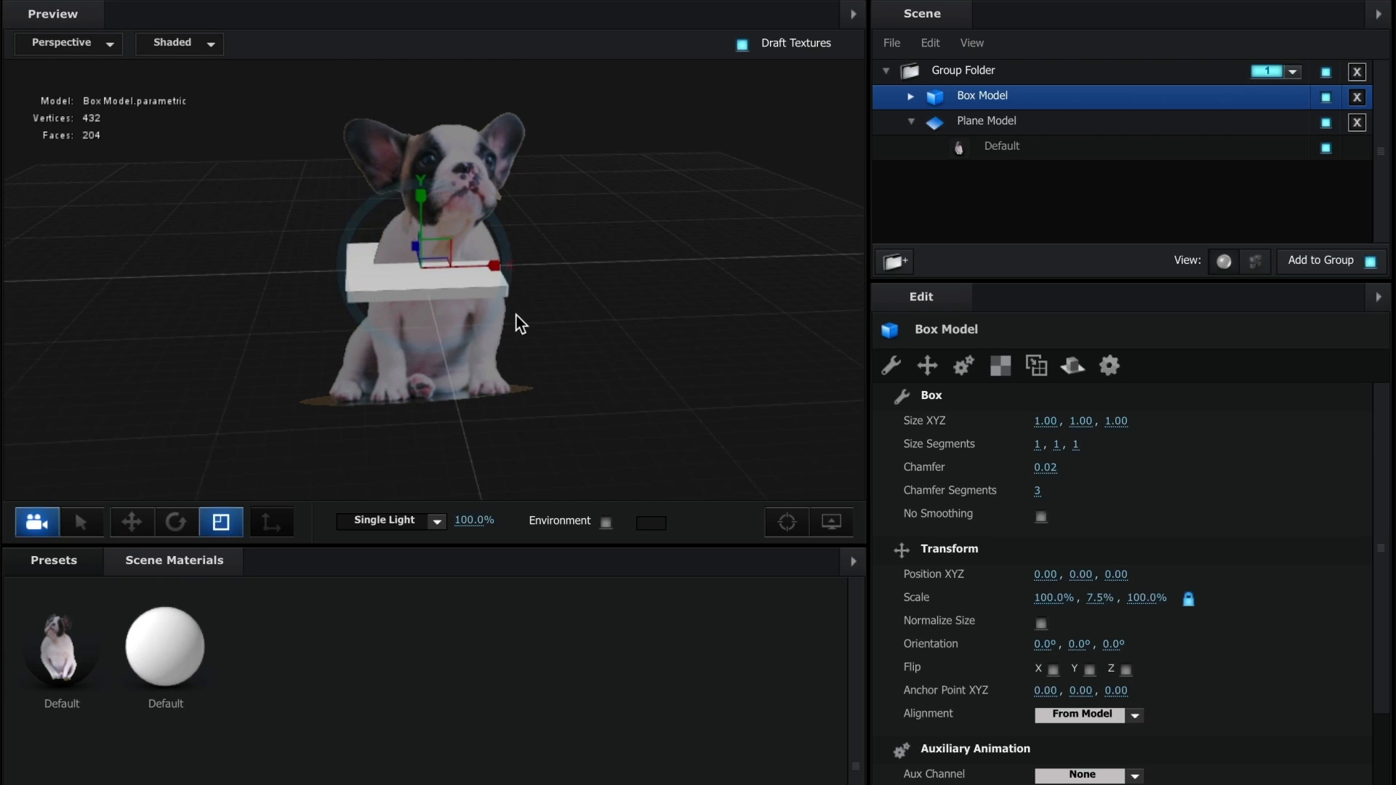
pyautogui.moveTo(422, 265); pyautogui.dragTo(516, 263)
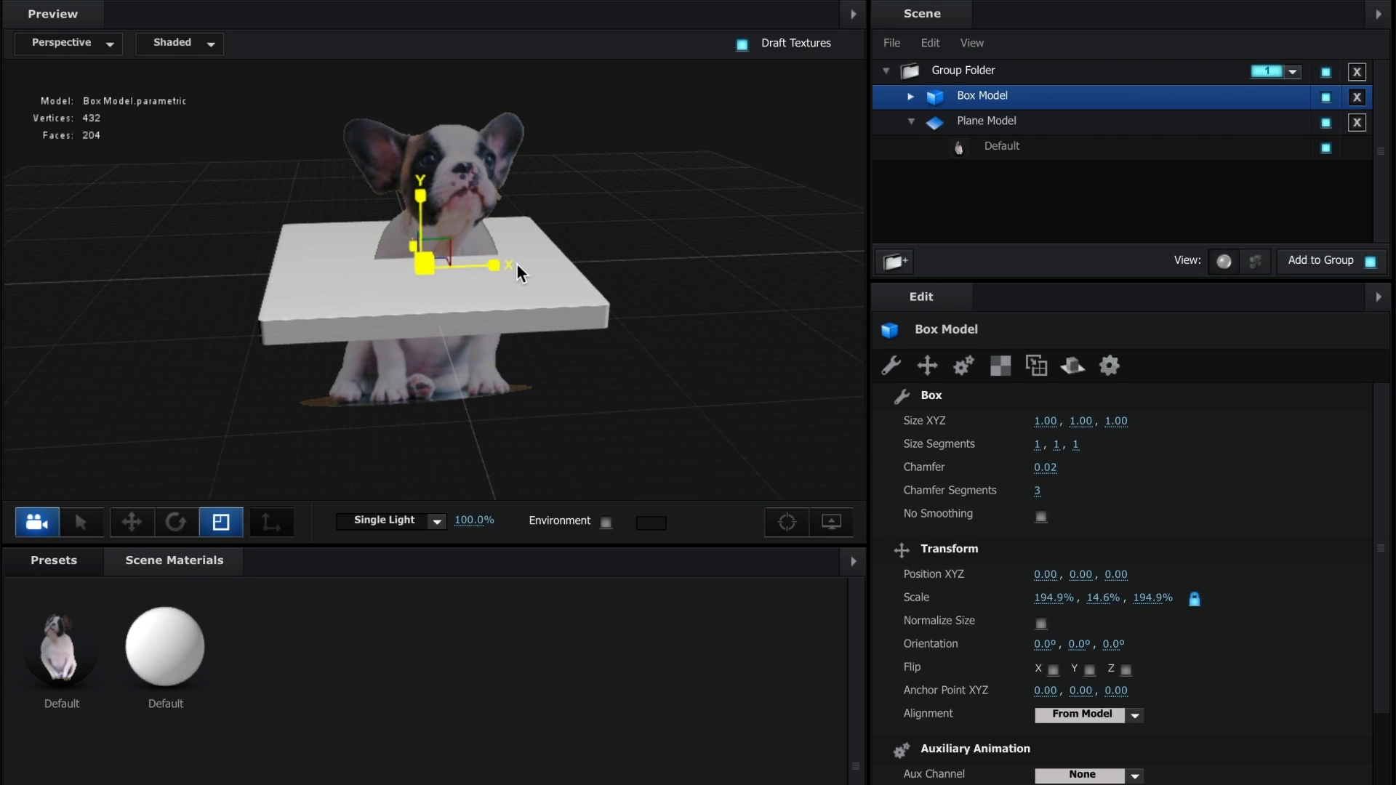
pyautogui.moveTo(681, 368); pyautogui.dragTo(710, 351)
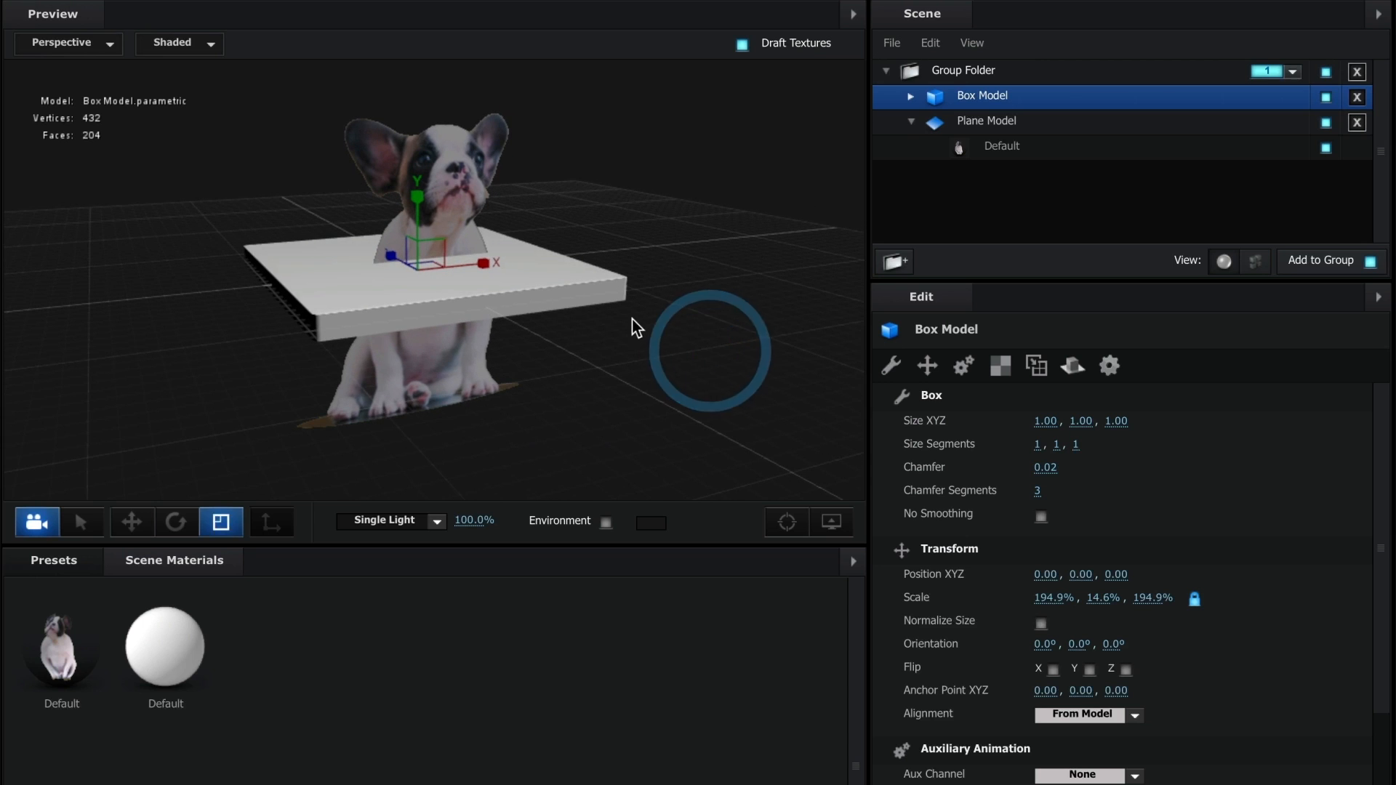
# Rename the plane model carrying the dog video as Dog.
pyautogui.click(910, 122)
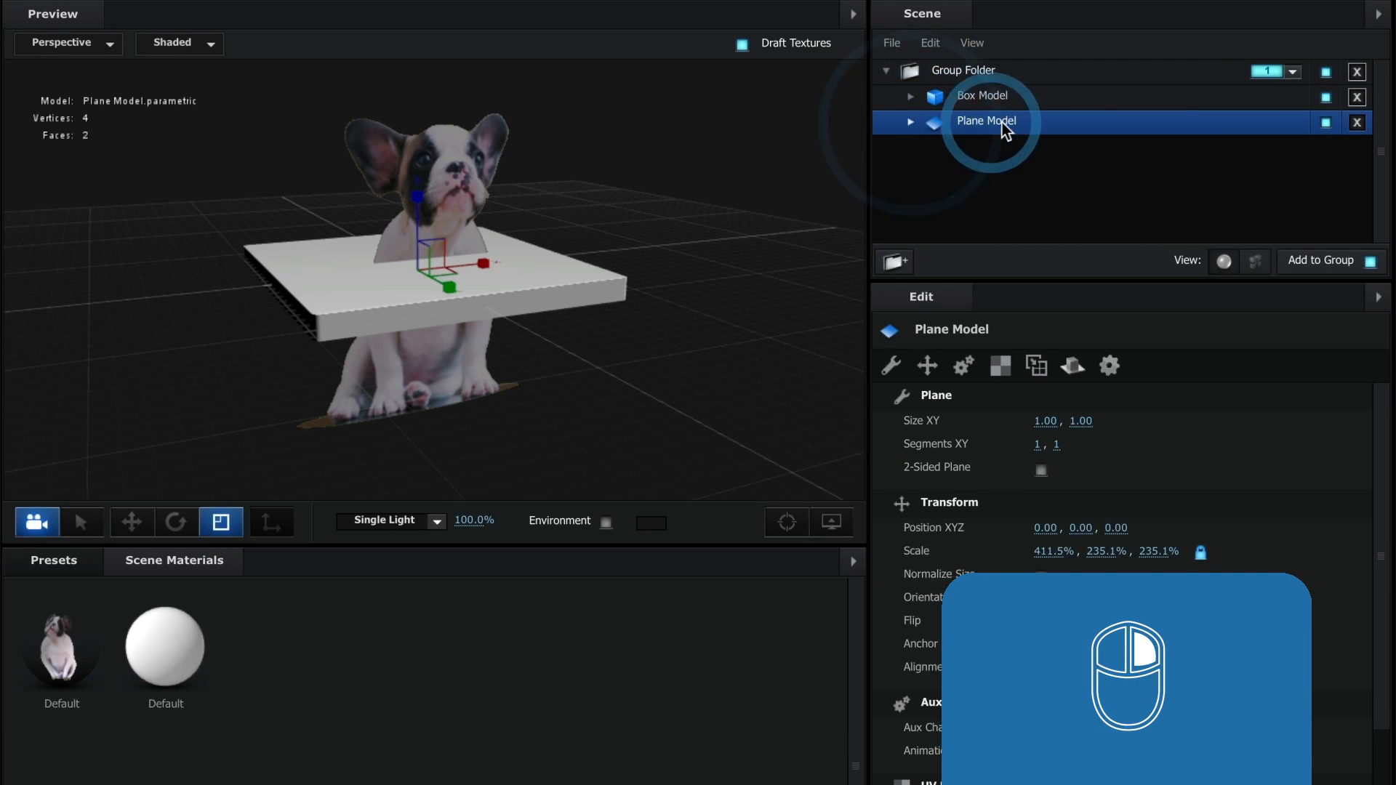
pyautogui.rightClick(998, 122)
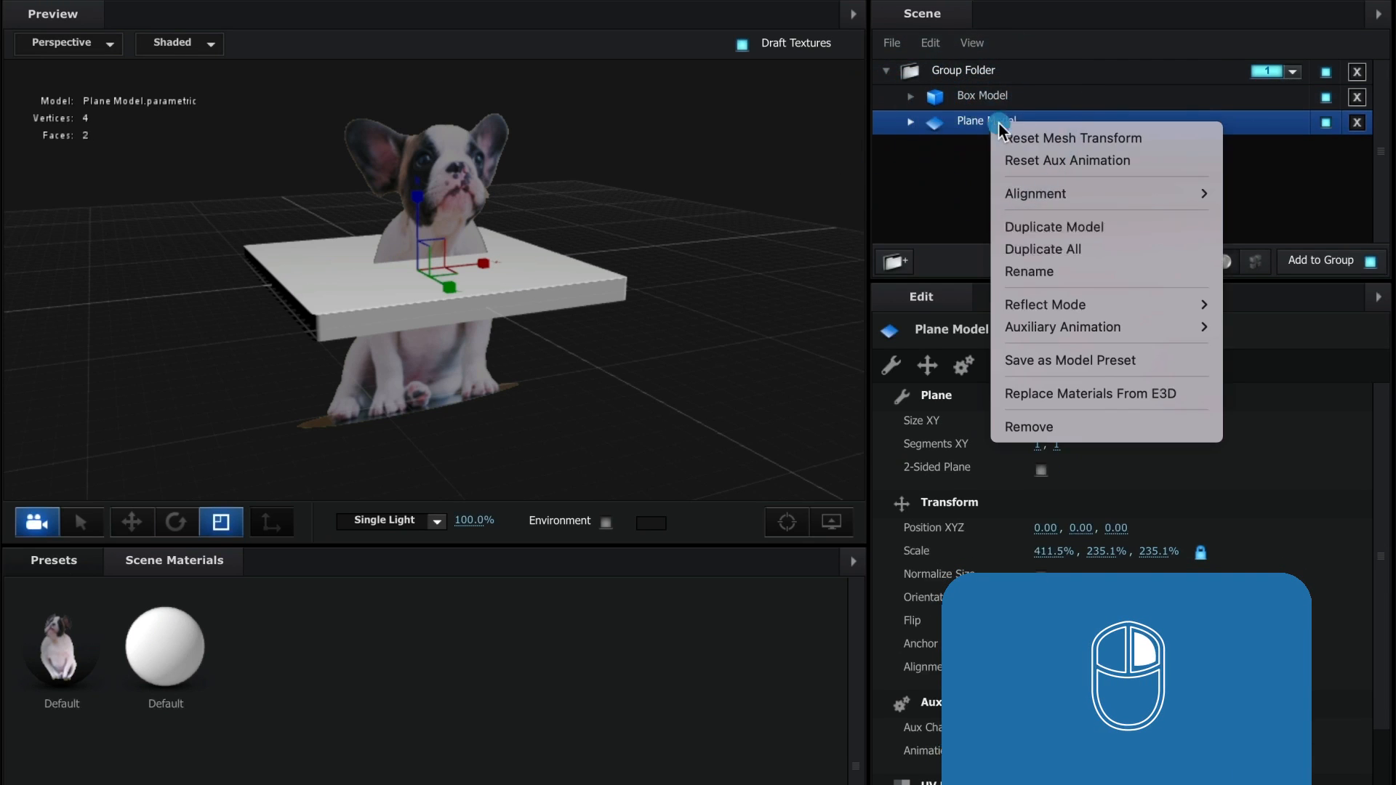
pyautogui.click(1031, 265)
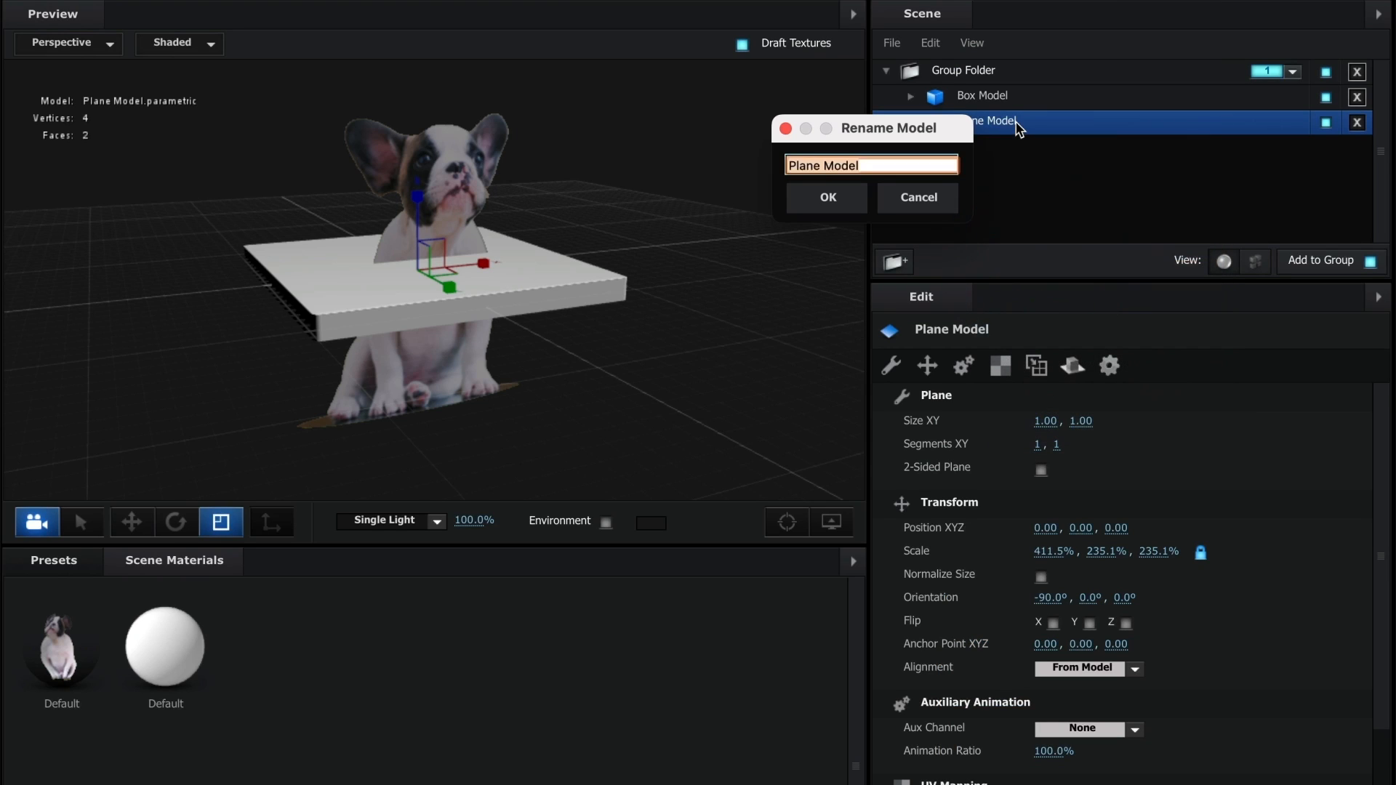
pyautogui.write('Dog')
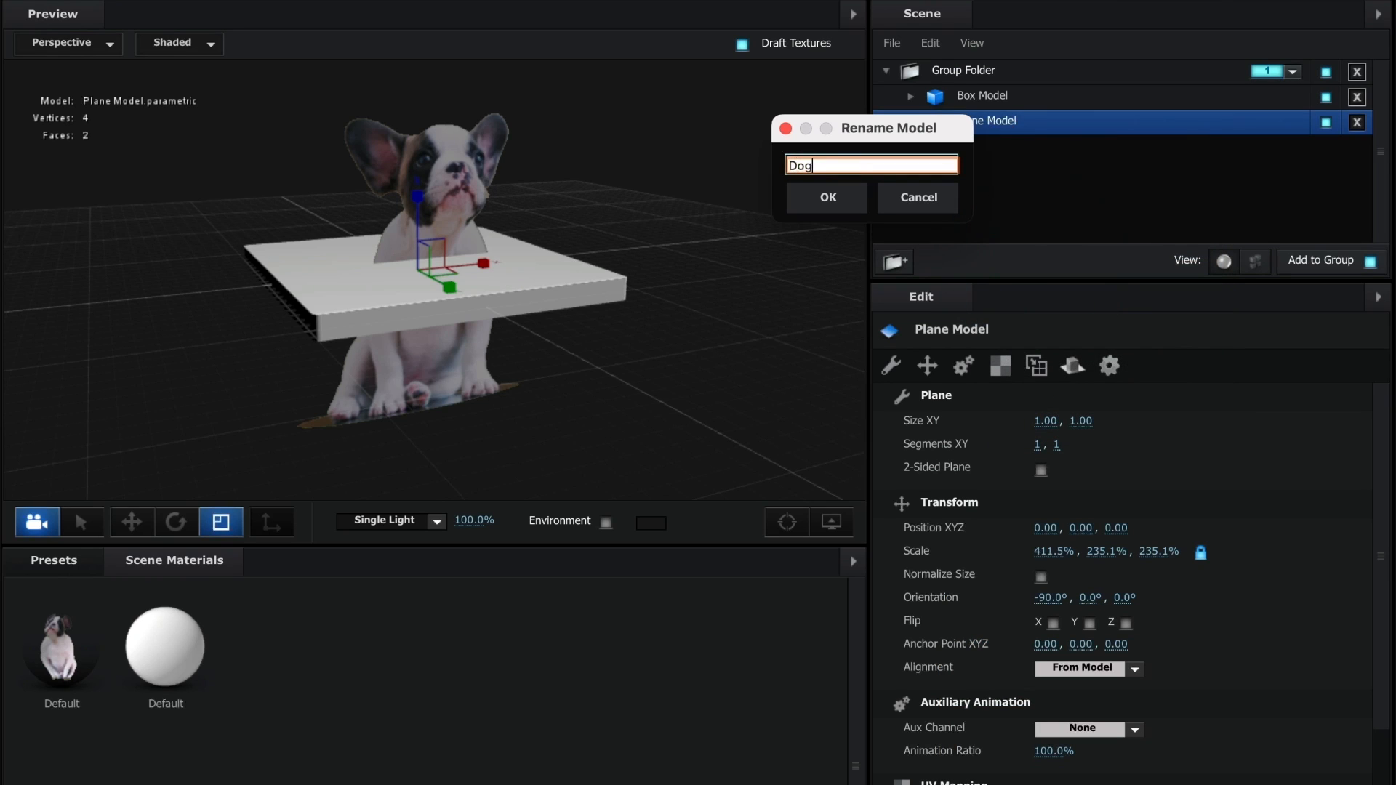
pyautogui.click(823, 192)
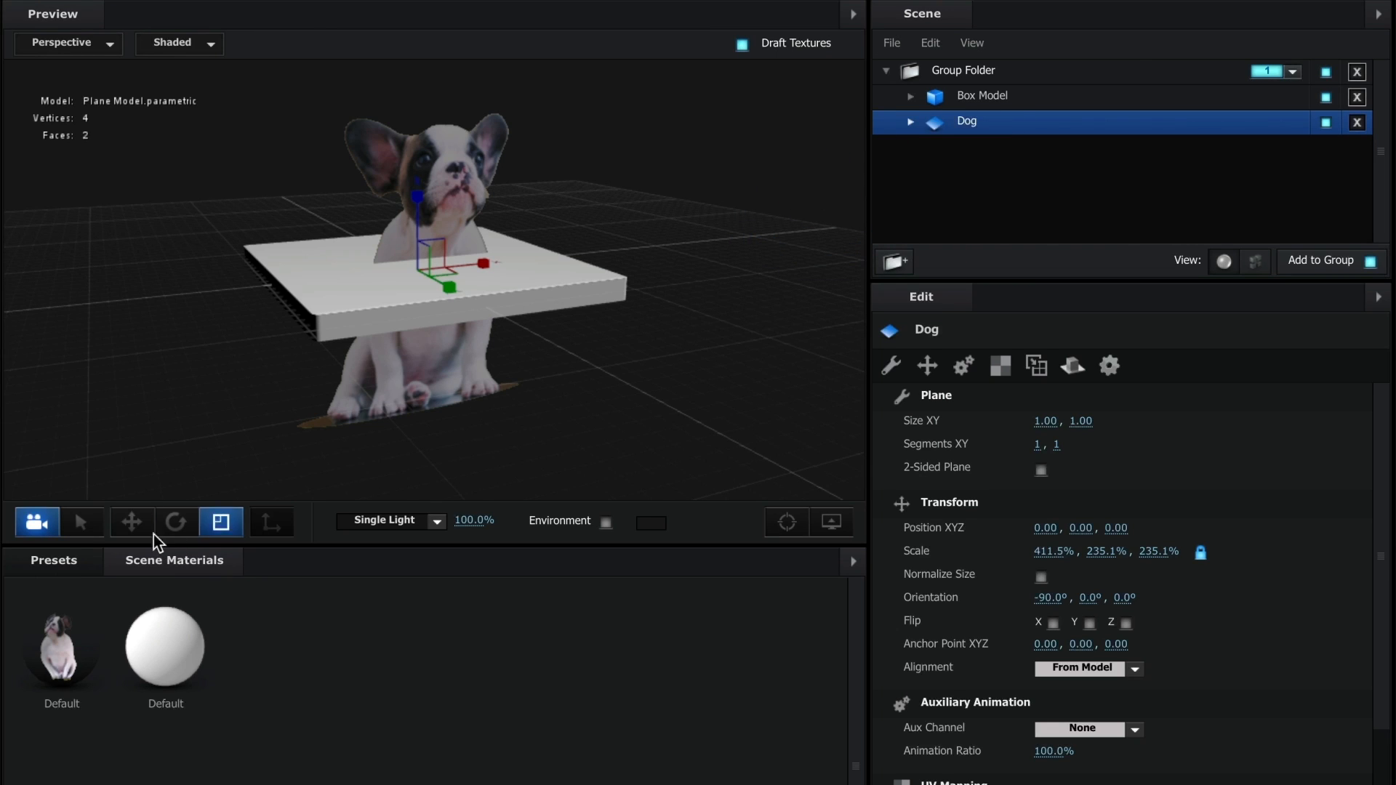
# Raise the Dog plane along Y to about 1.03 so the dog sits on top of the box.
pyautogui.click(132, 522)
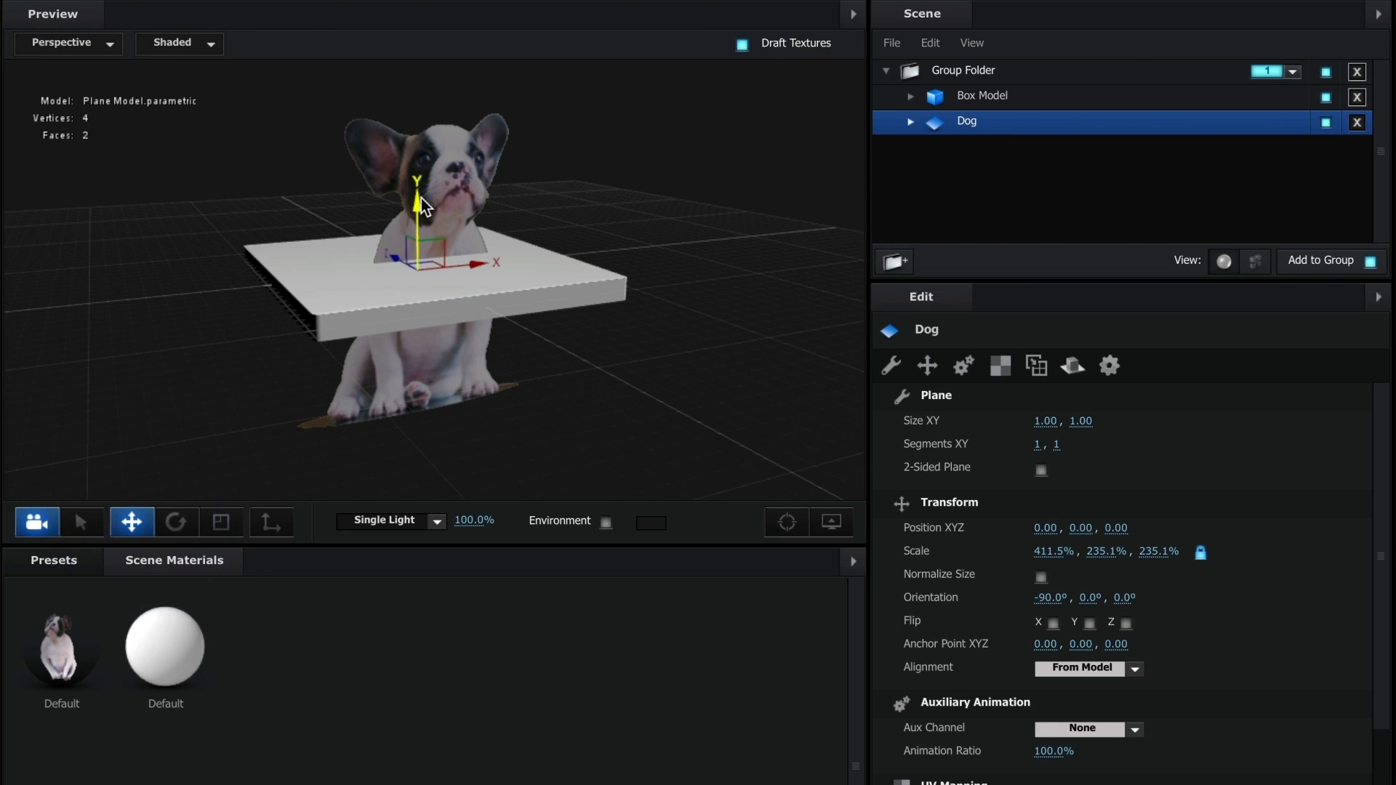
pyautogui.moveTo(421, 198); pyautogui.dragTo(453, 33)
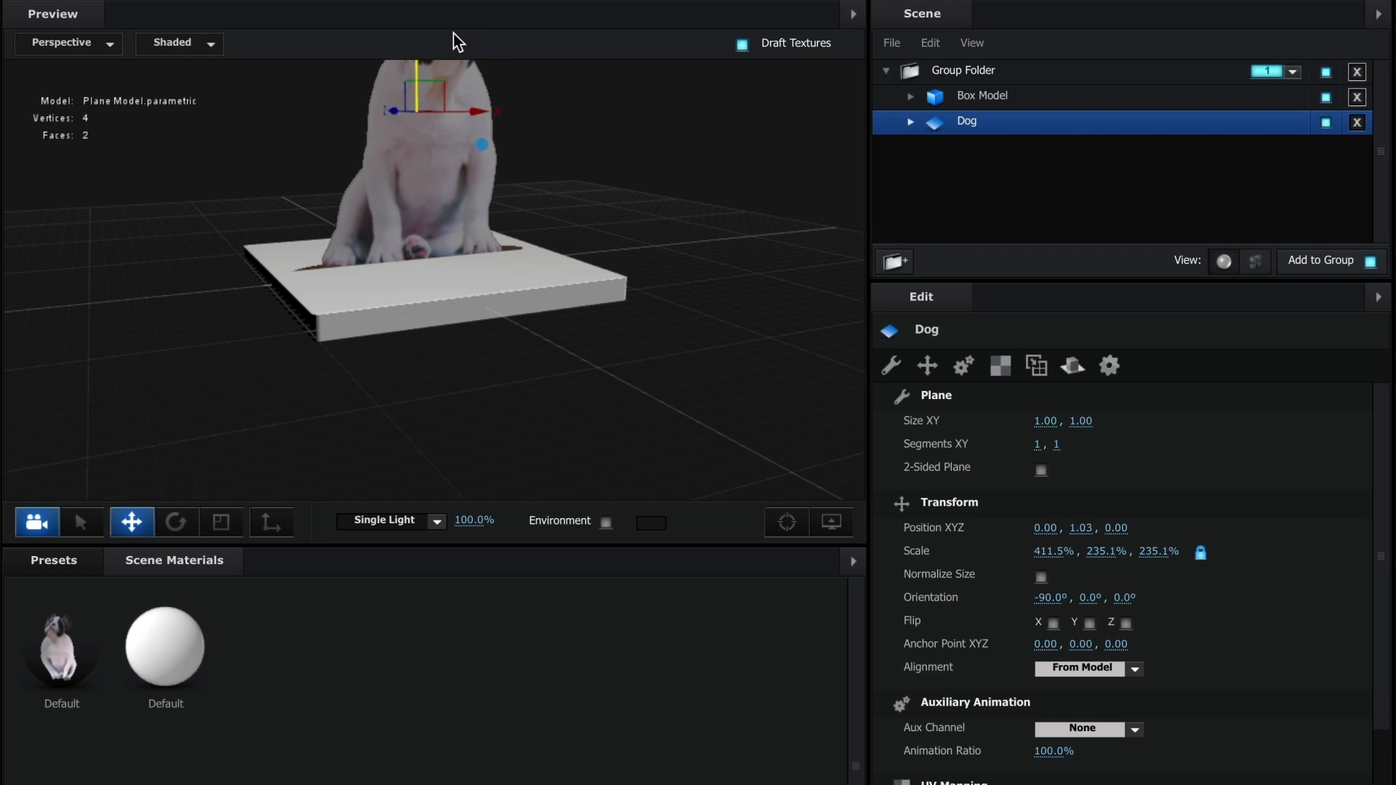
pyautogui.moveTo(482, 170); pyautogui.dragTo(473, 261, button='middle')
pyautogui.moveTo(478, 291); pyautogui.dragTo(439, 315)
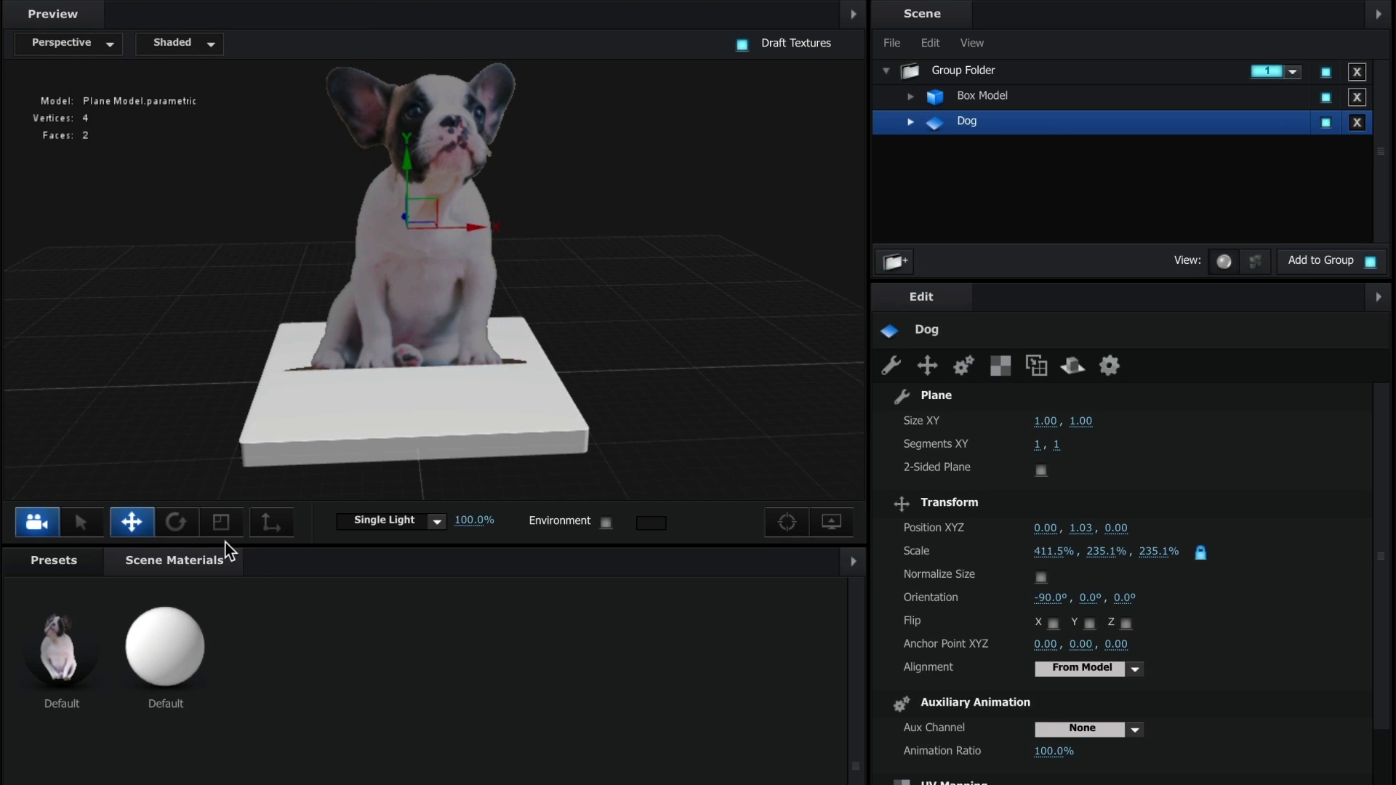
# Enlarge the box model uniformly to a scale of about 238%, 17.8%, 238%.
pyautogui.click(221, 522)
pyautogui.click(978, 95)
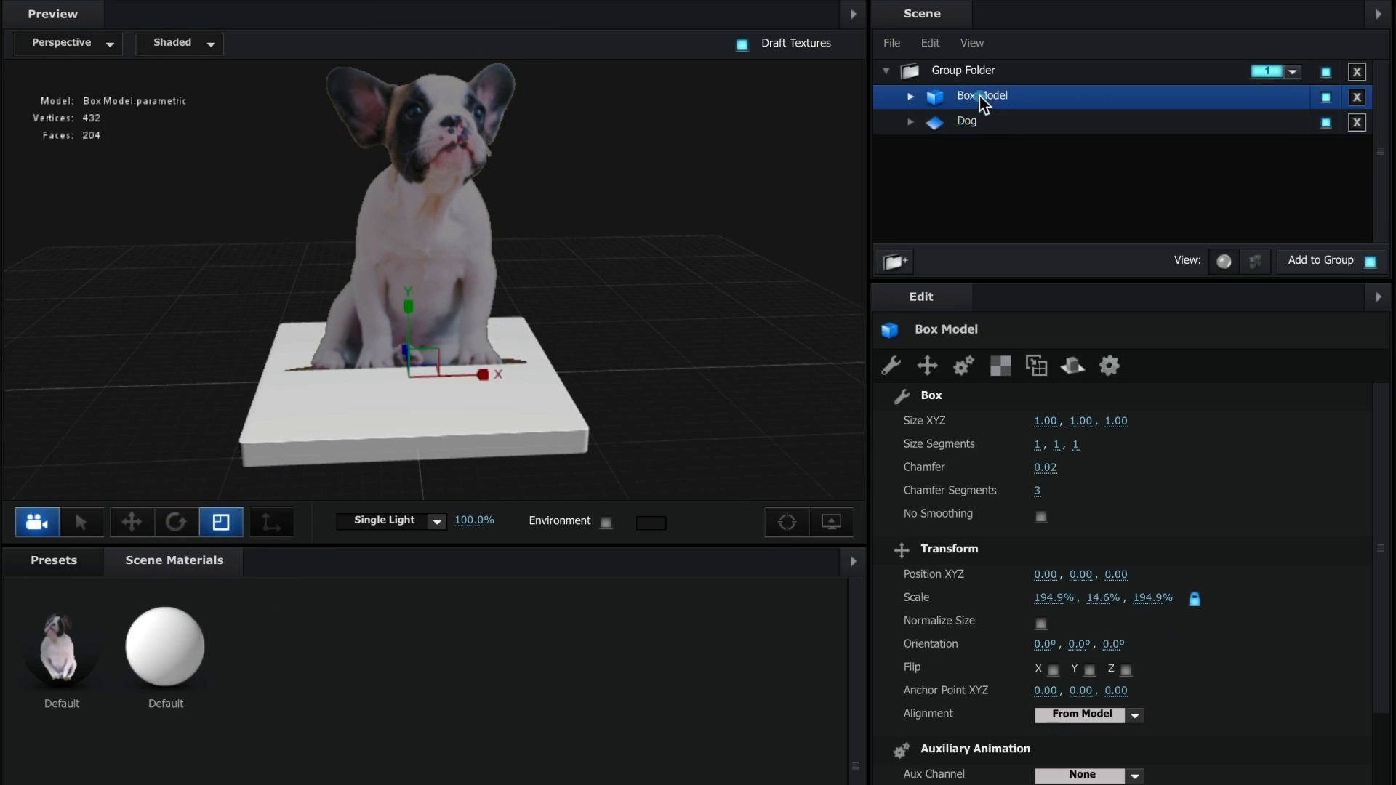
pyautogui.moveTo(413, 374); pyautogui.dragTo(489, 390)
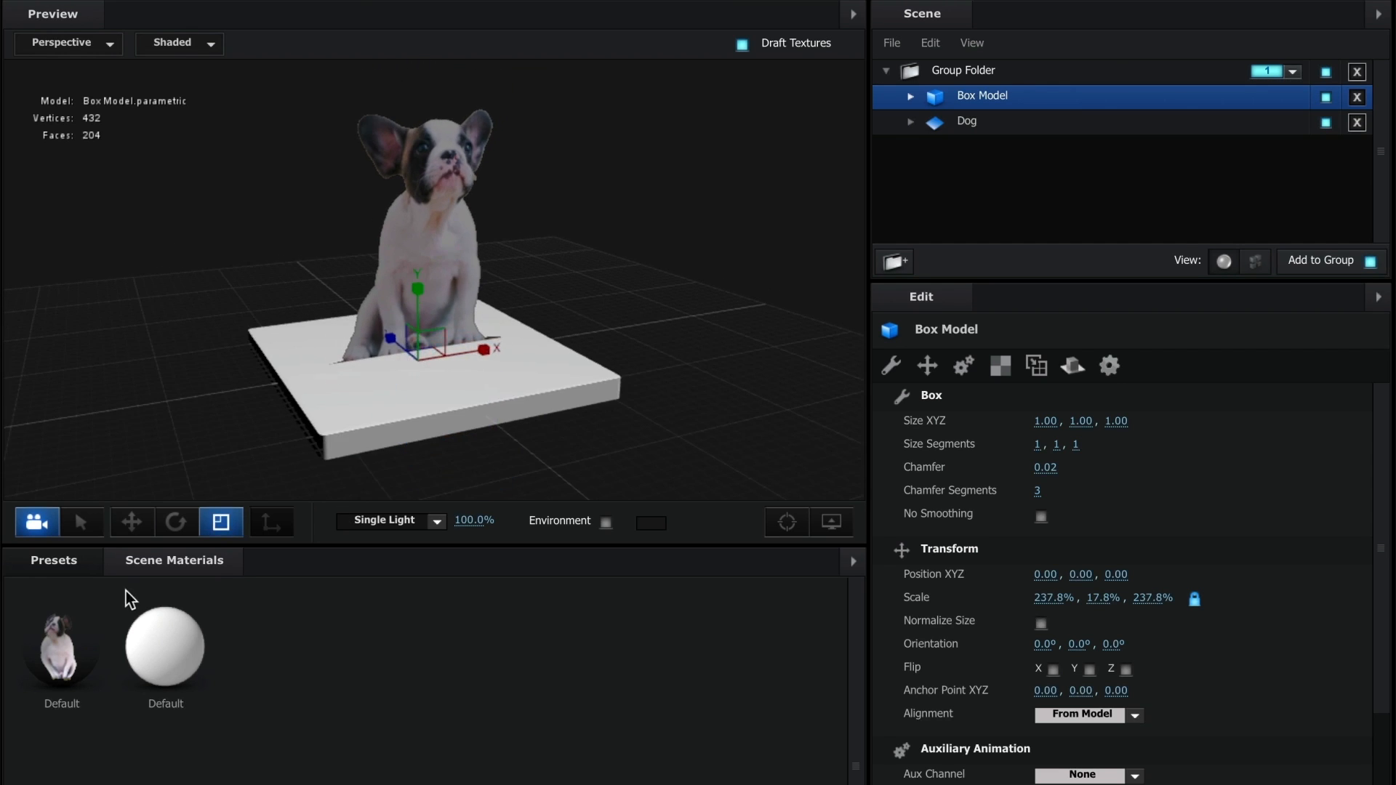
# Create a second plane model in the scene to serve as the ground under the box.
pyautogui.click(132, 522)
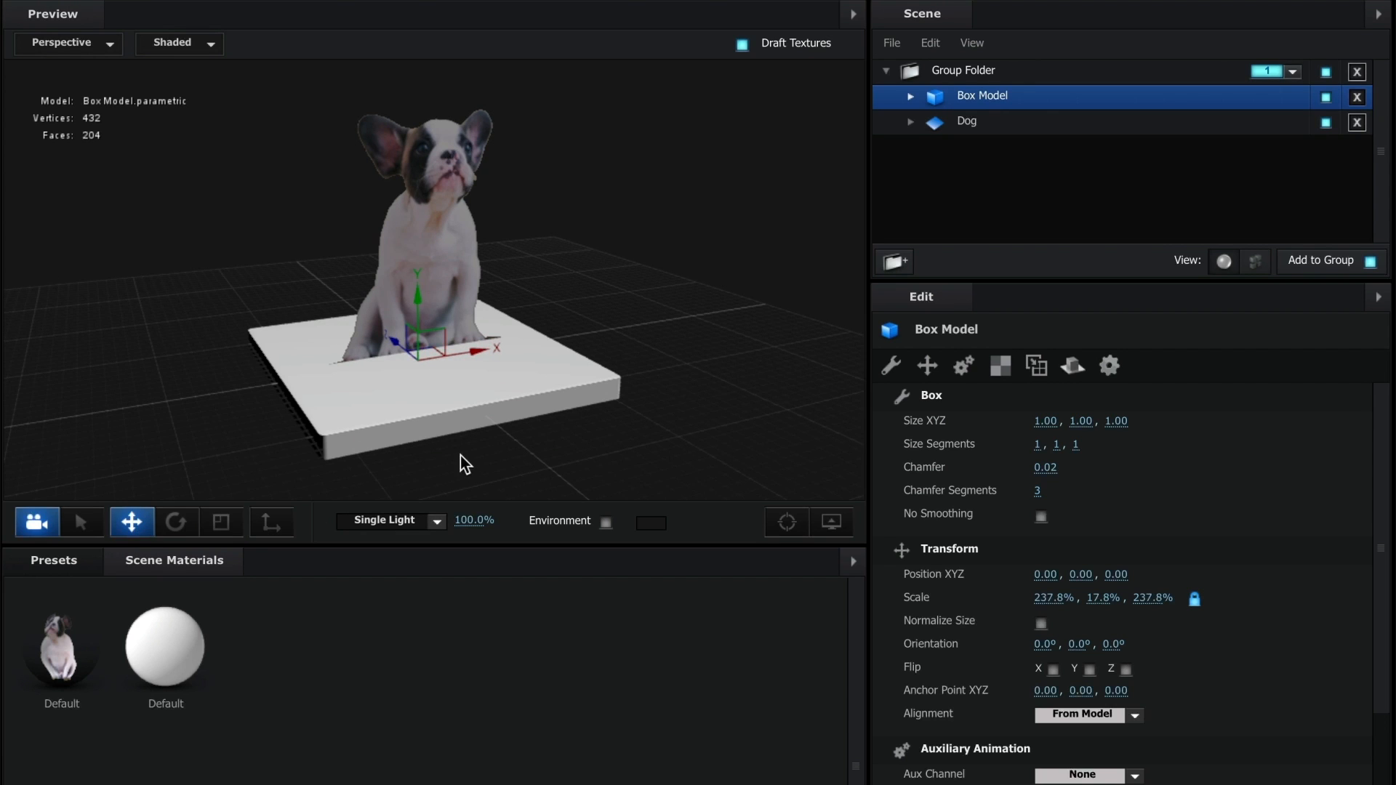
pyautogui.moveTo(513, 426); pyautogui.dragTo(546, 386, button='middle')
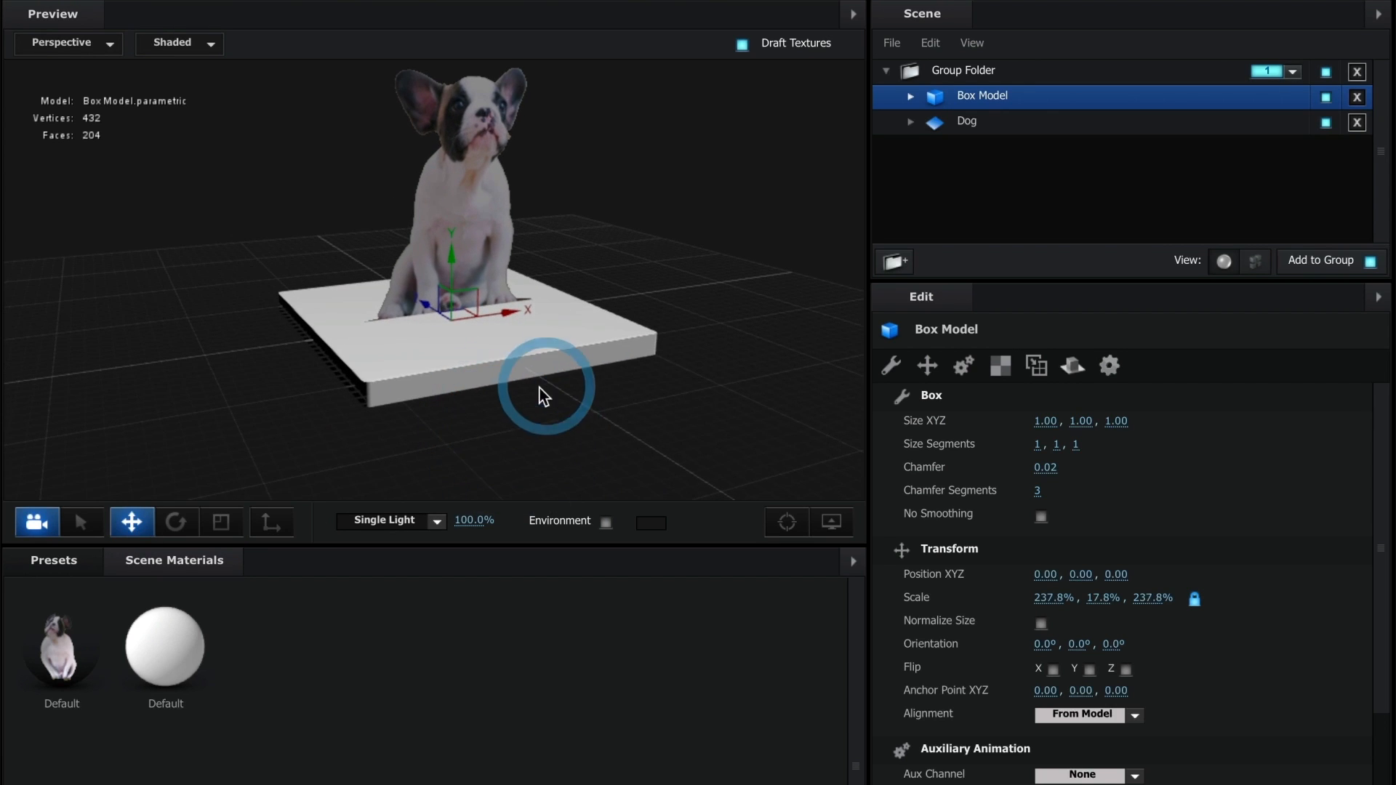
pyautogui.moveTo(533, 387); pyautogui.dragTo(519, 388)
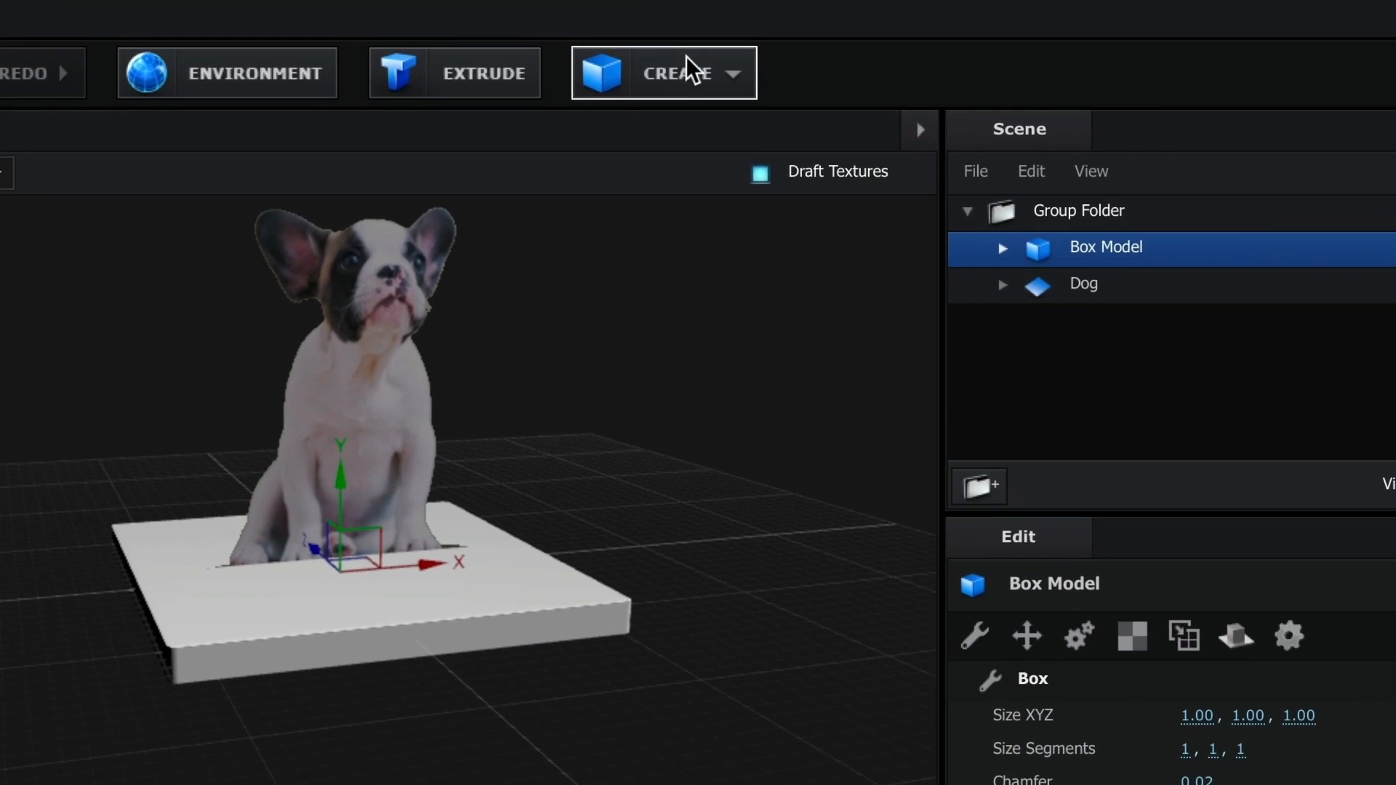
pyautogui.click(692, 73)
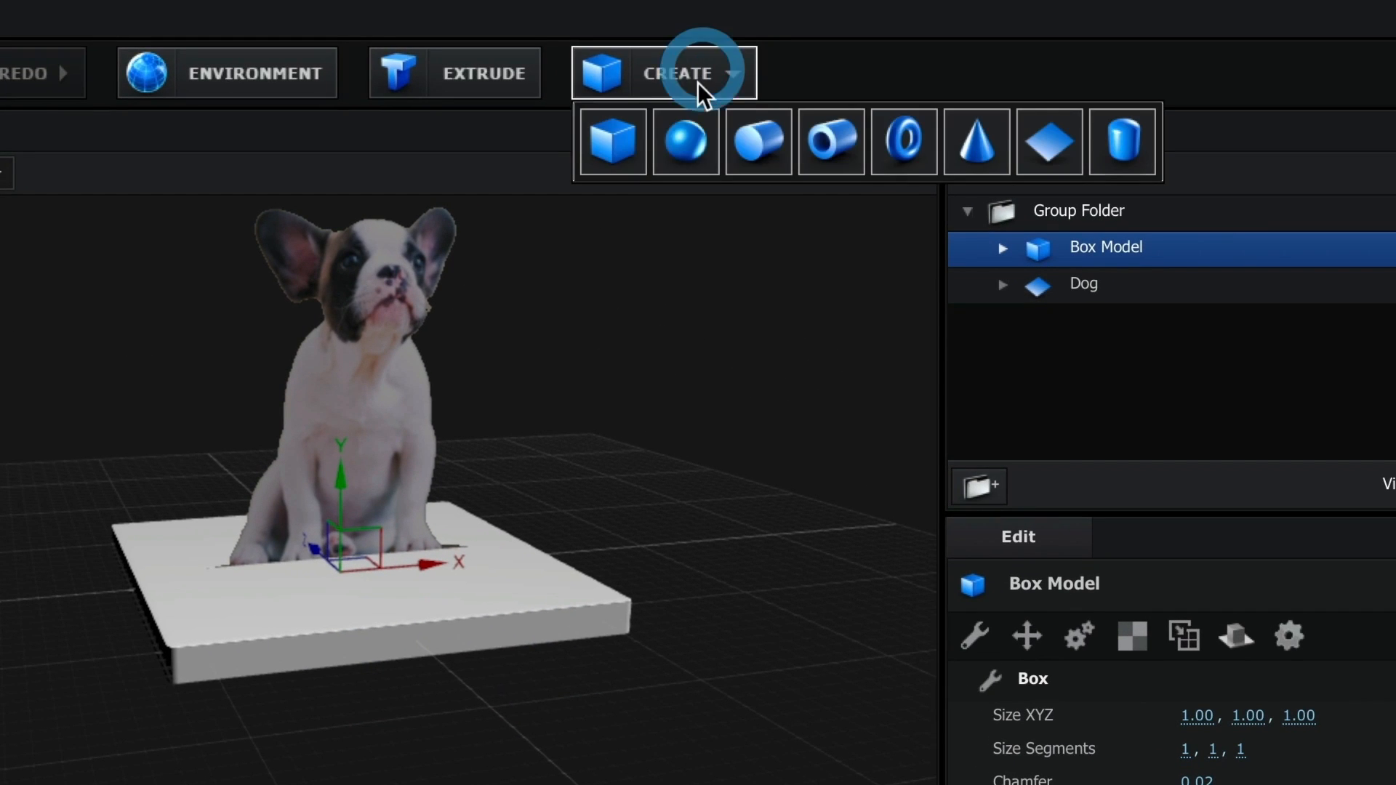
pyautogui.click(1026, 125)
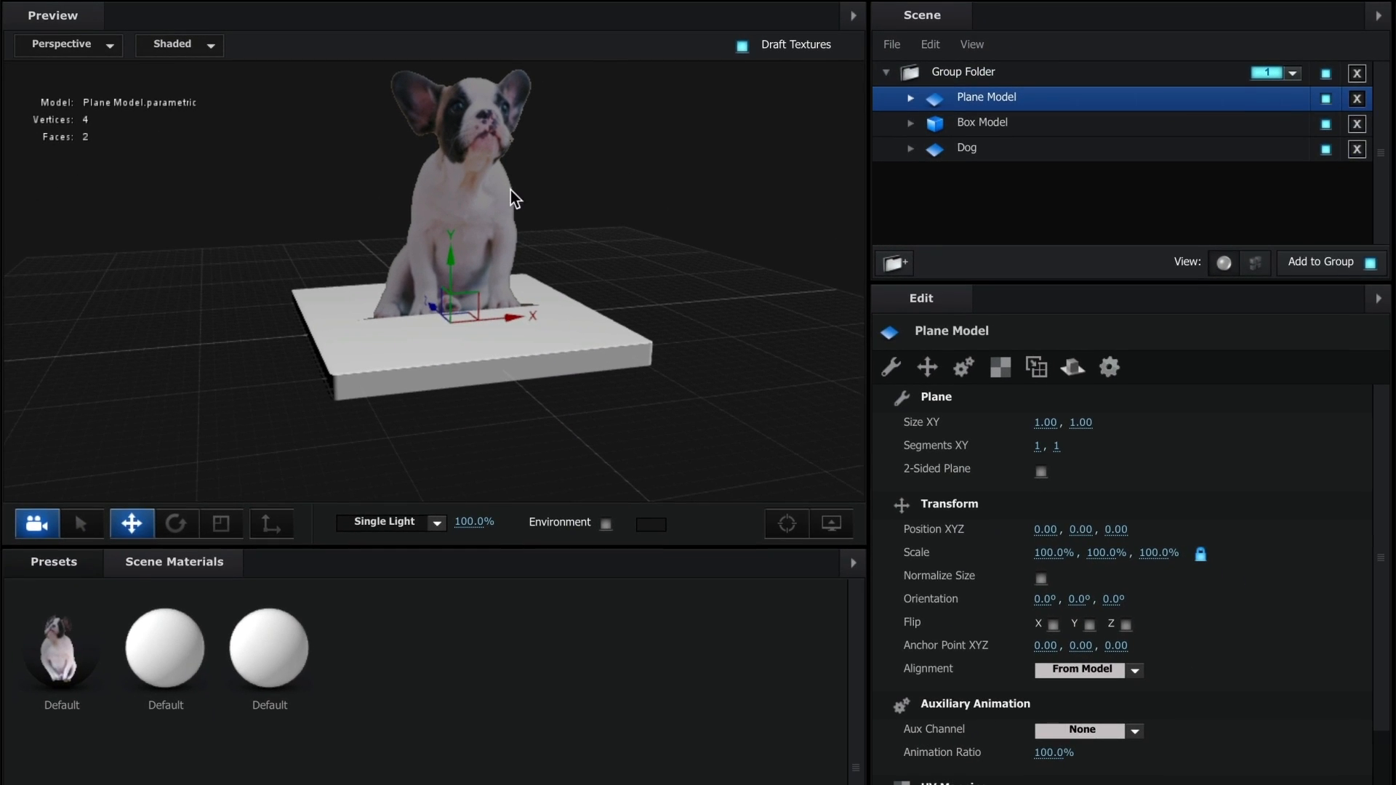
# Scale the new plane uniformly to about 1340% and lower it along Y to about -0.06, near the box's underside.
pyautogui.click(220, 523)
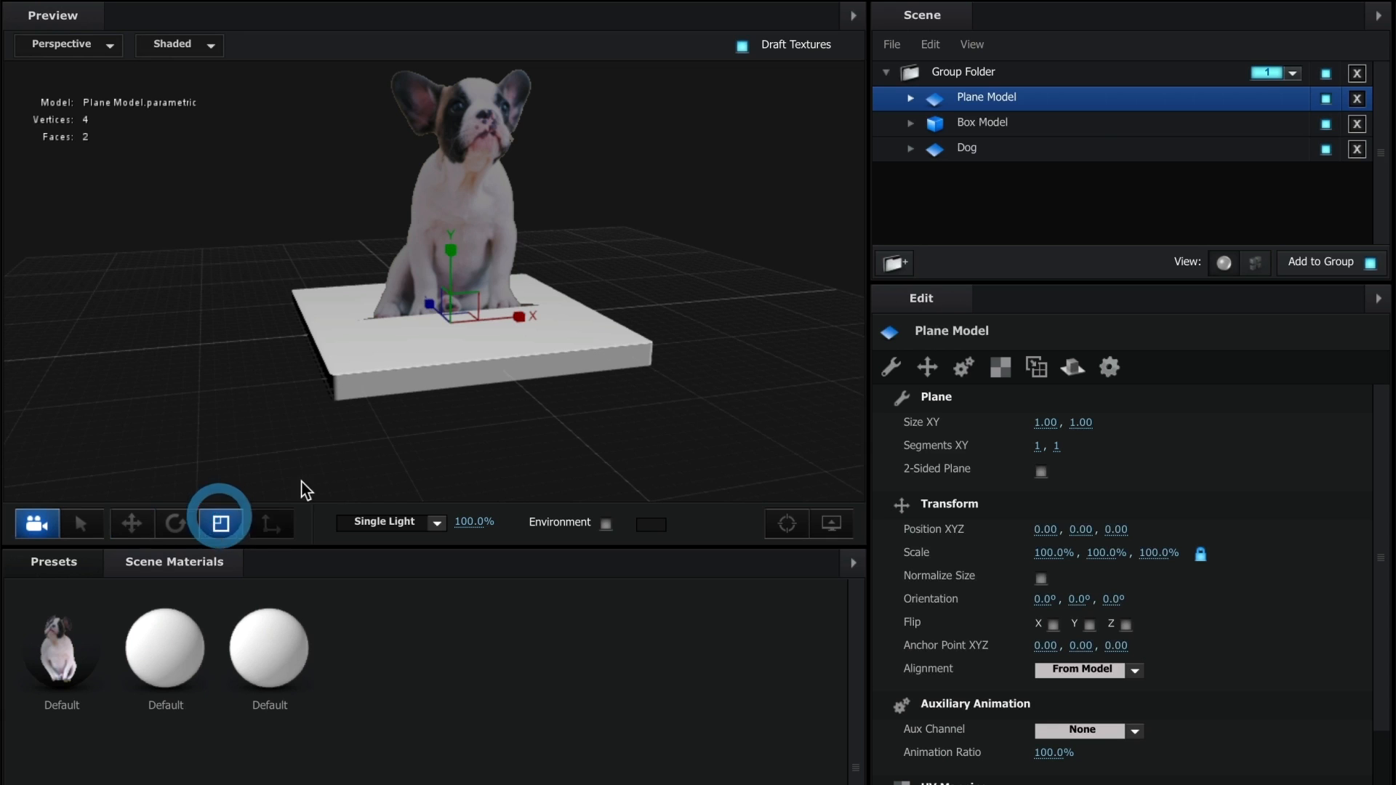
pyautogui.moveTo(453, 325); pyautogui.dragTo(1392, 341)
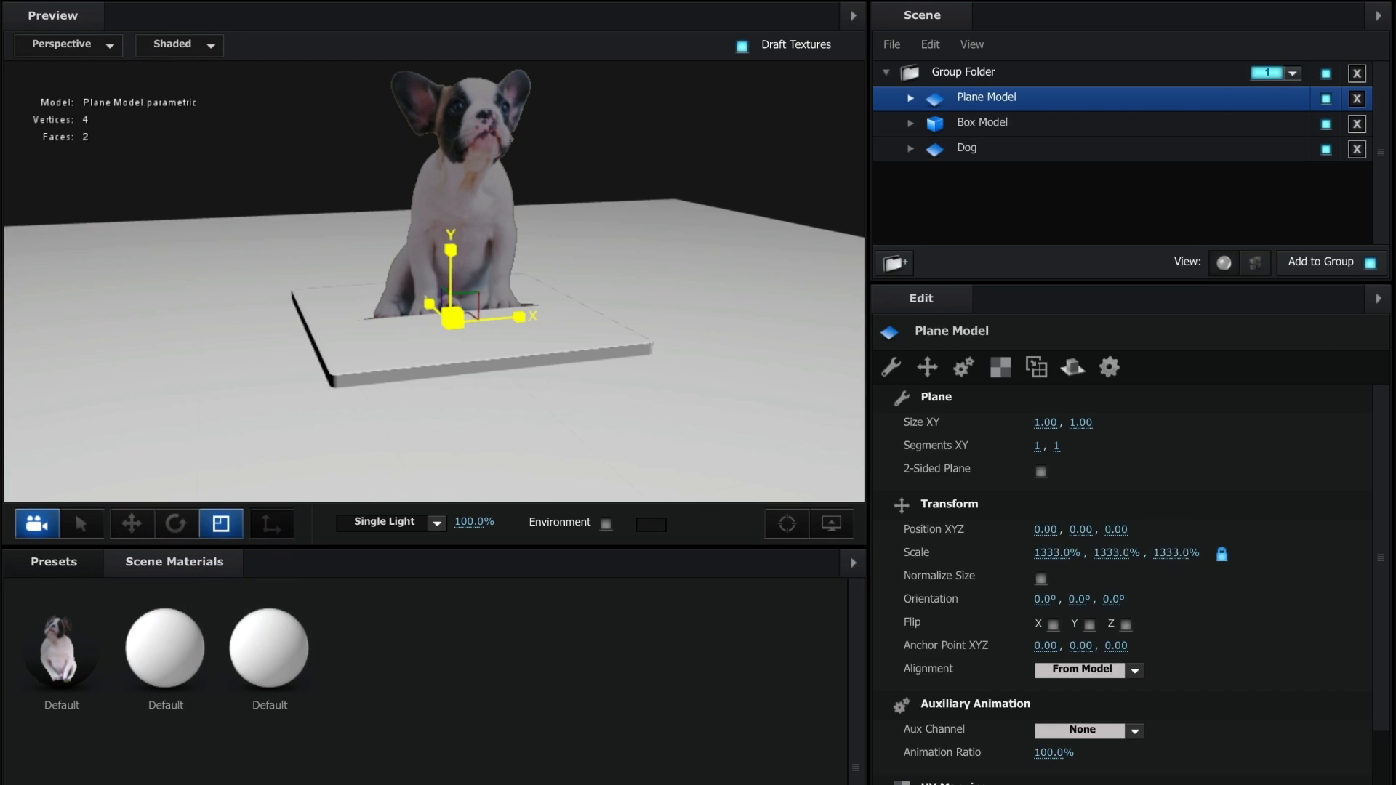
pyautogui.click(130, 523)
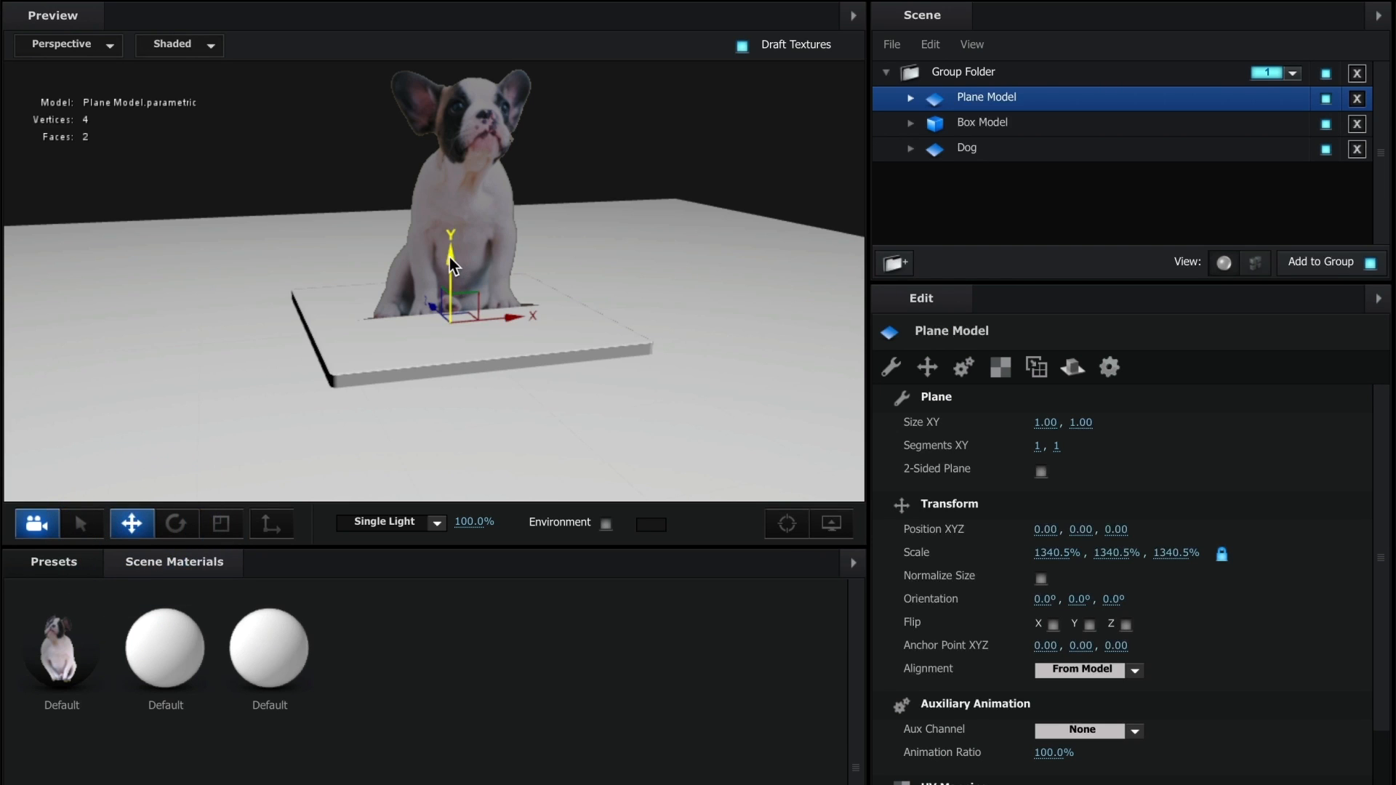
pyautogui.moveTo(451, 266); pyautogui.dragTo(459, 272)
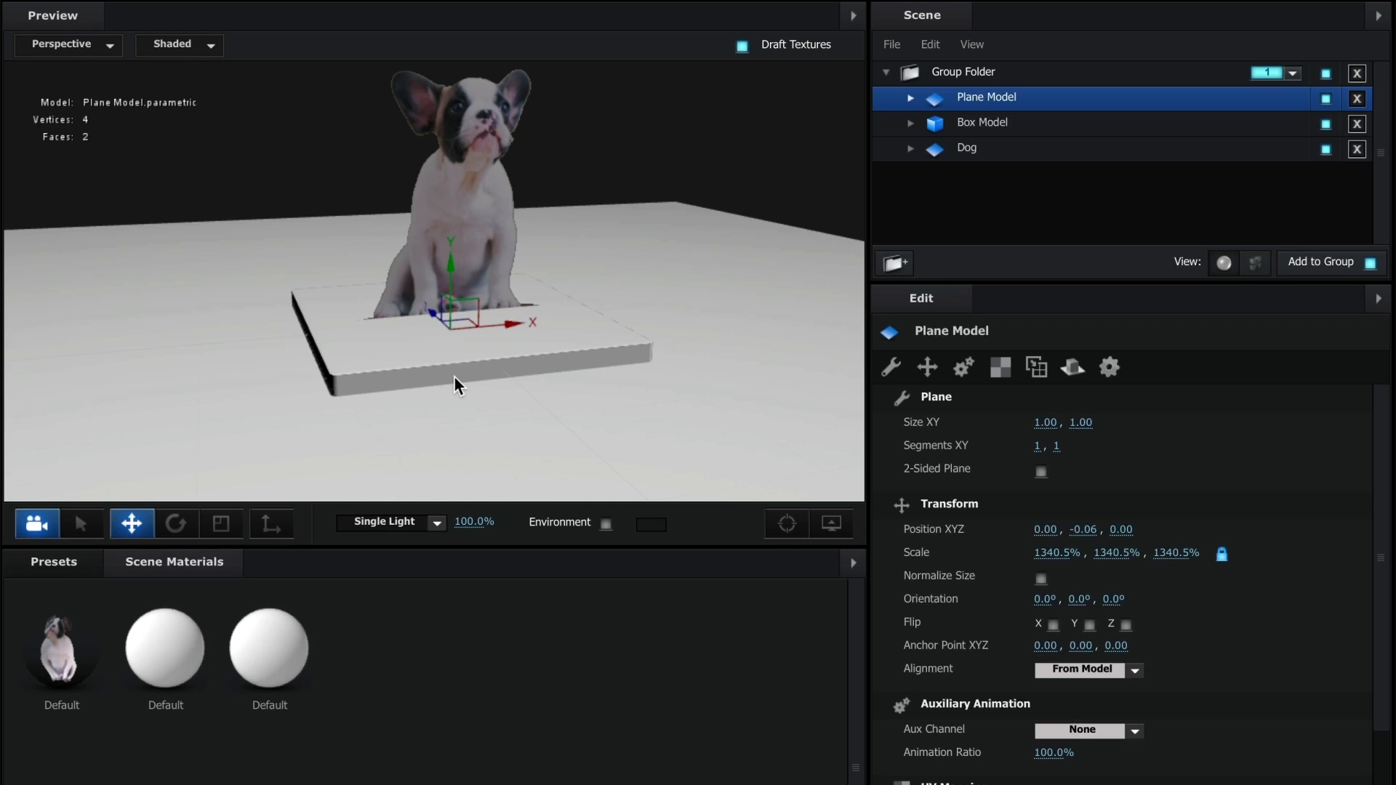
# Rename the new plane model as Floor.
pyautogui.rightClick(978, 100)
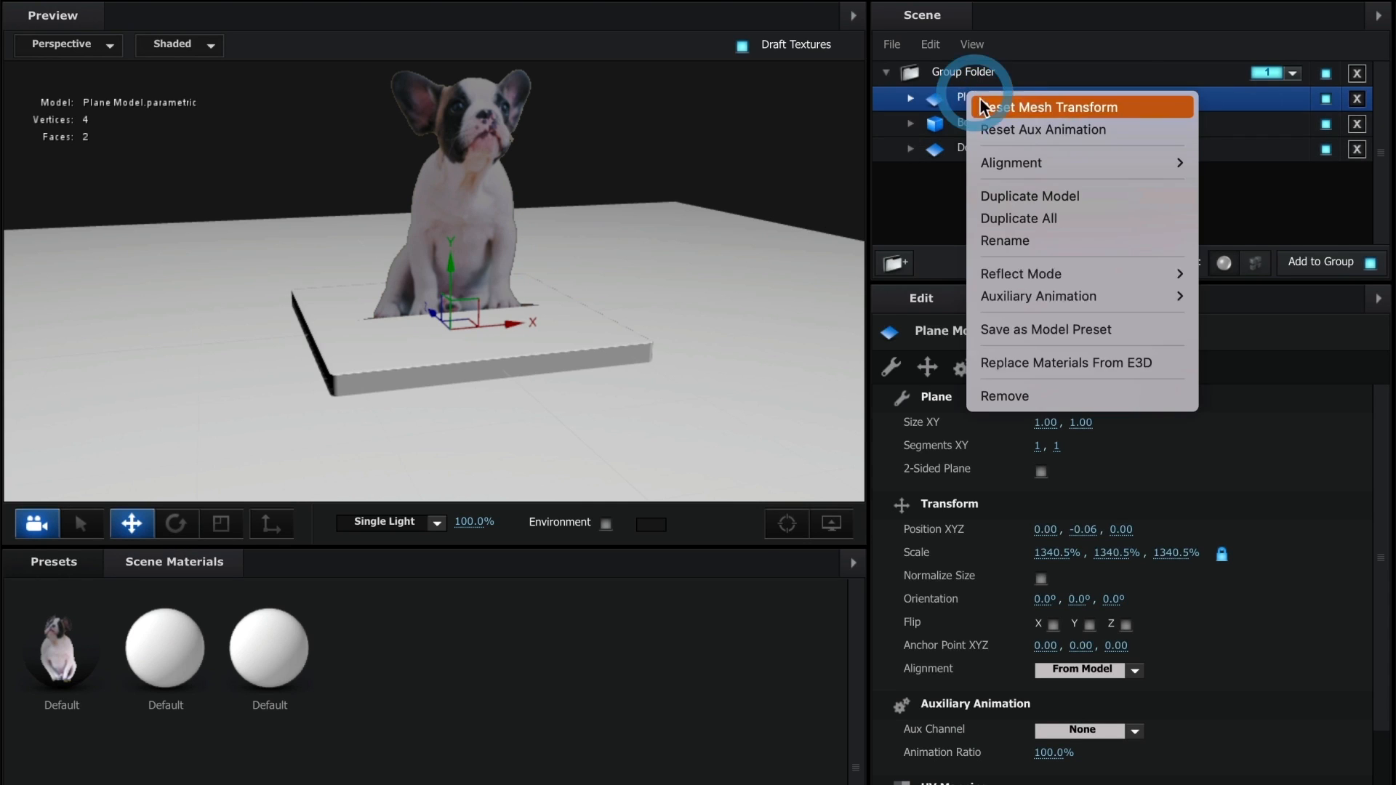
pyautogui.click(1028, 240)
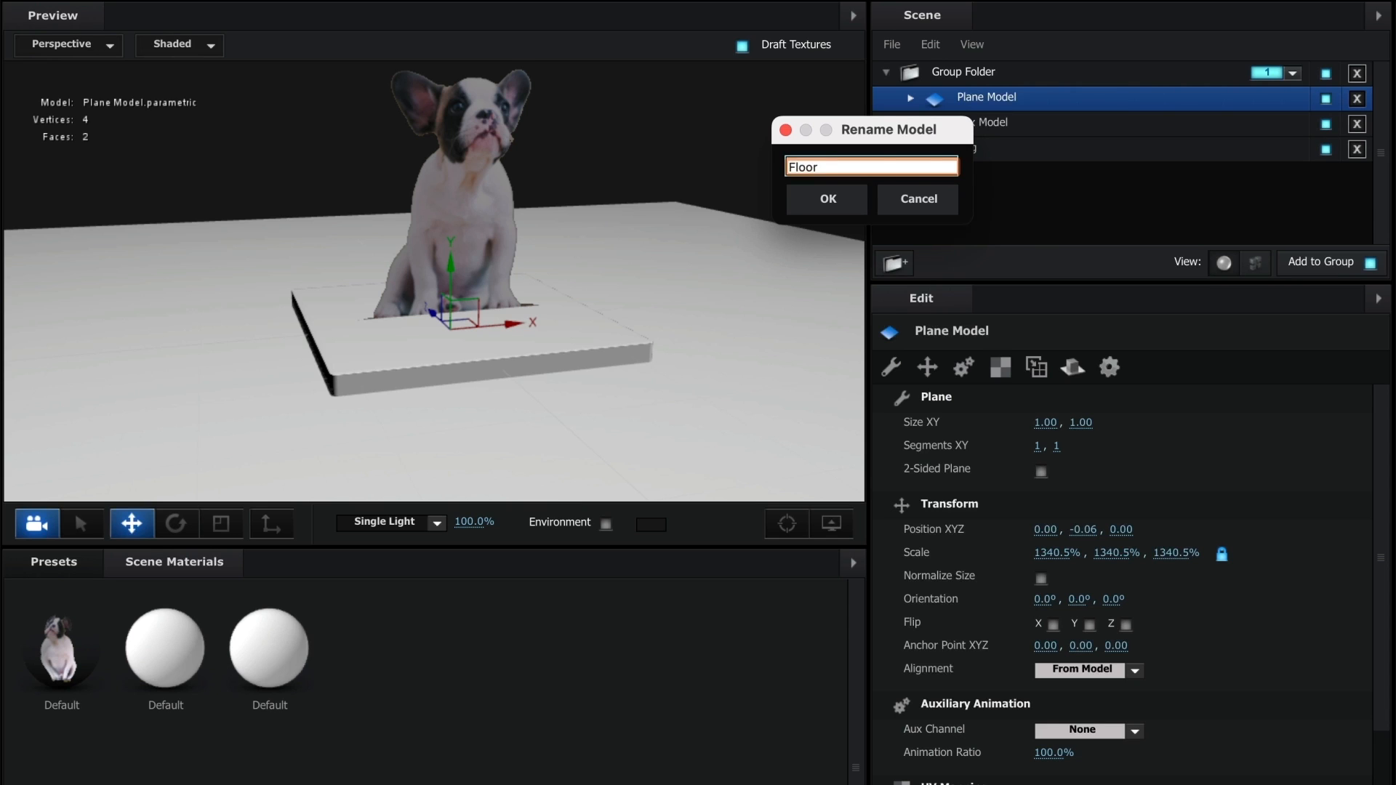
pyautogui.write('Floor')
pyautogui.click(826, 206)
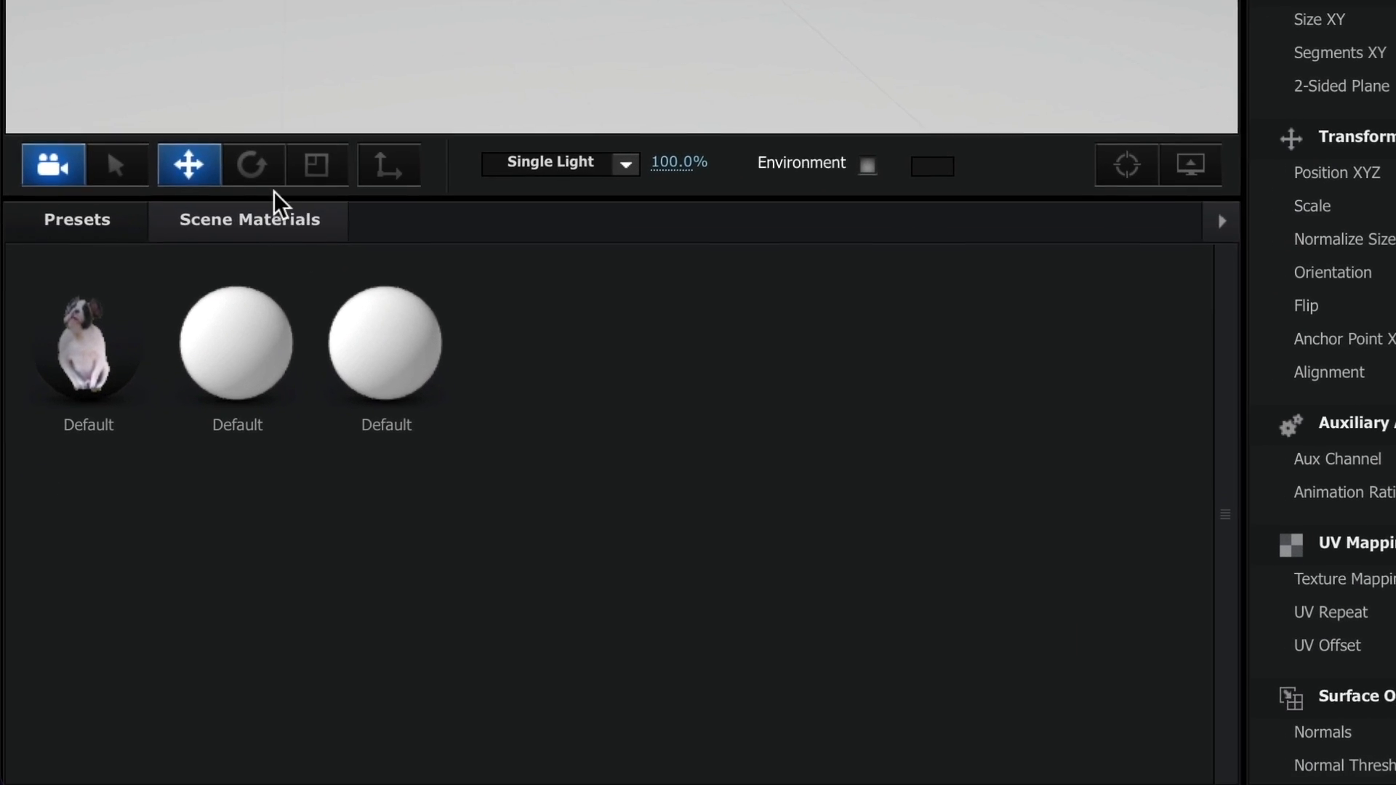
# Apply a see-through preset from the Physical materials folder to the Floor plane and return to the composition.
pyautogui.click(104, 207)
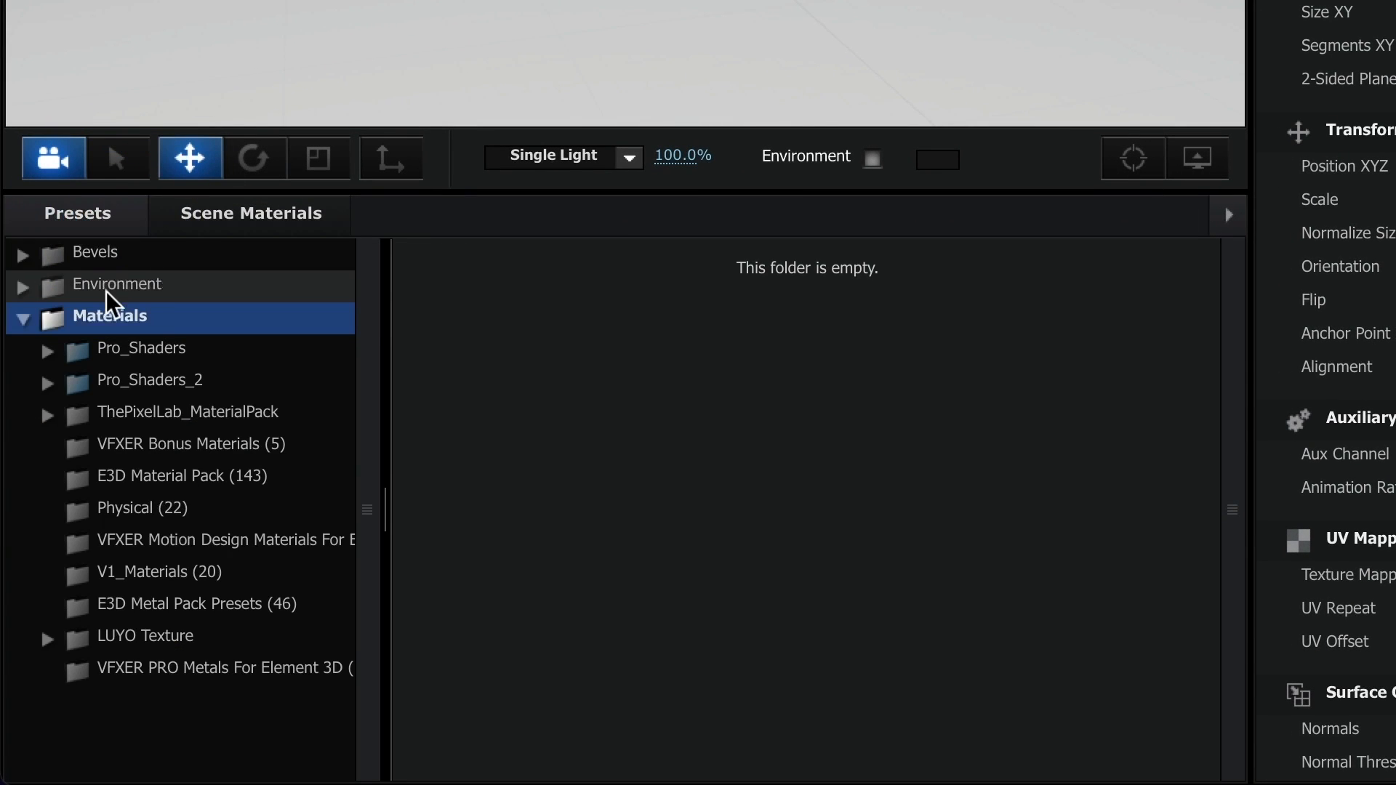
pyautogui.click(132, 507)
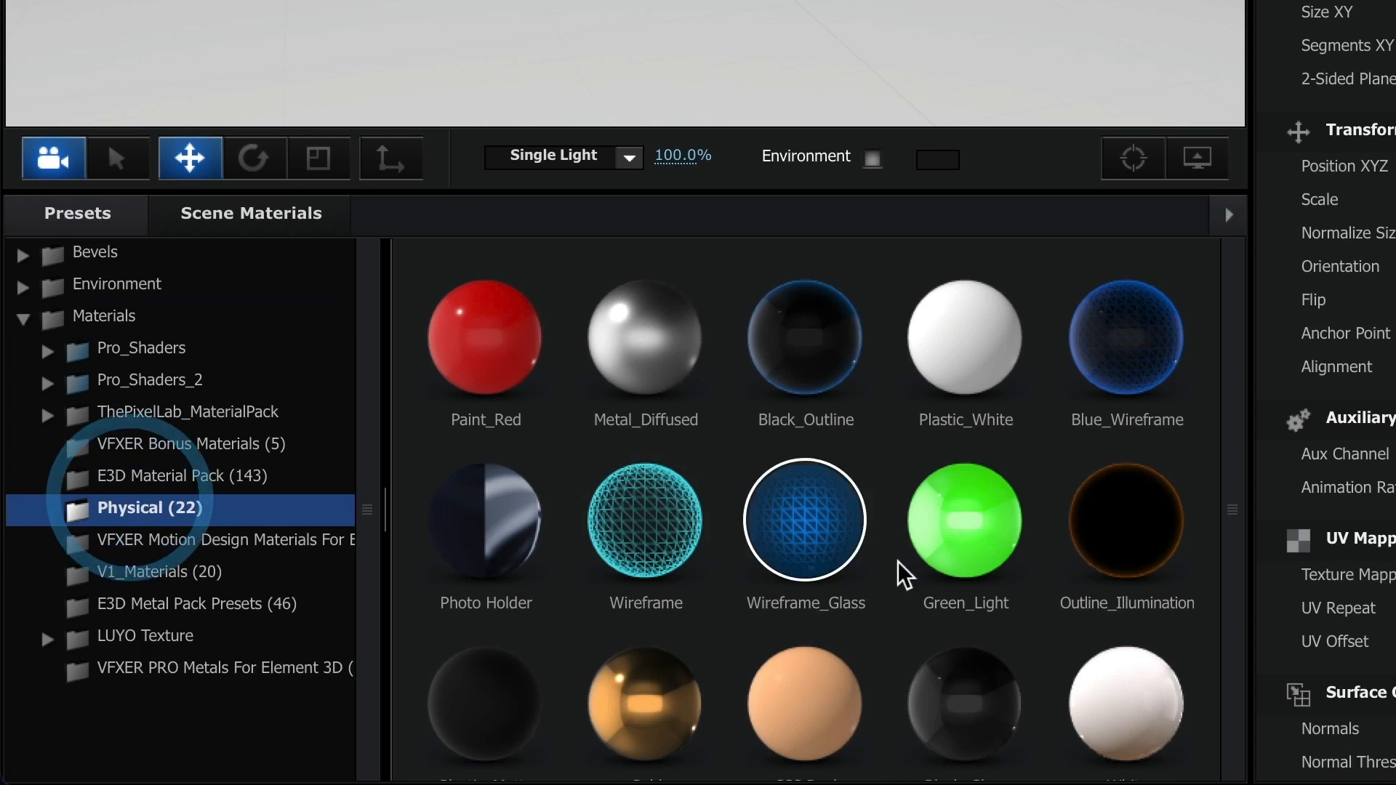
pyautogui.moveTo(1243, 429); pyautogui.dragTo(1234, 701)
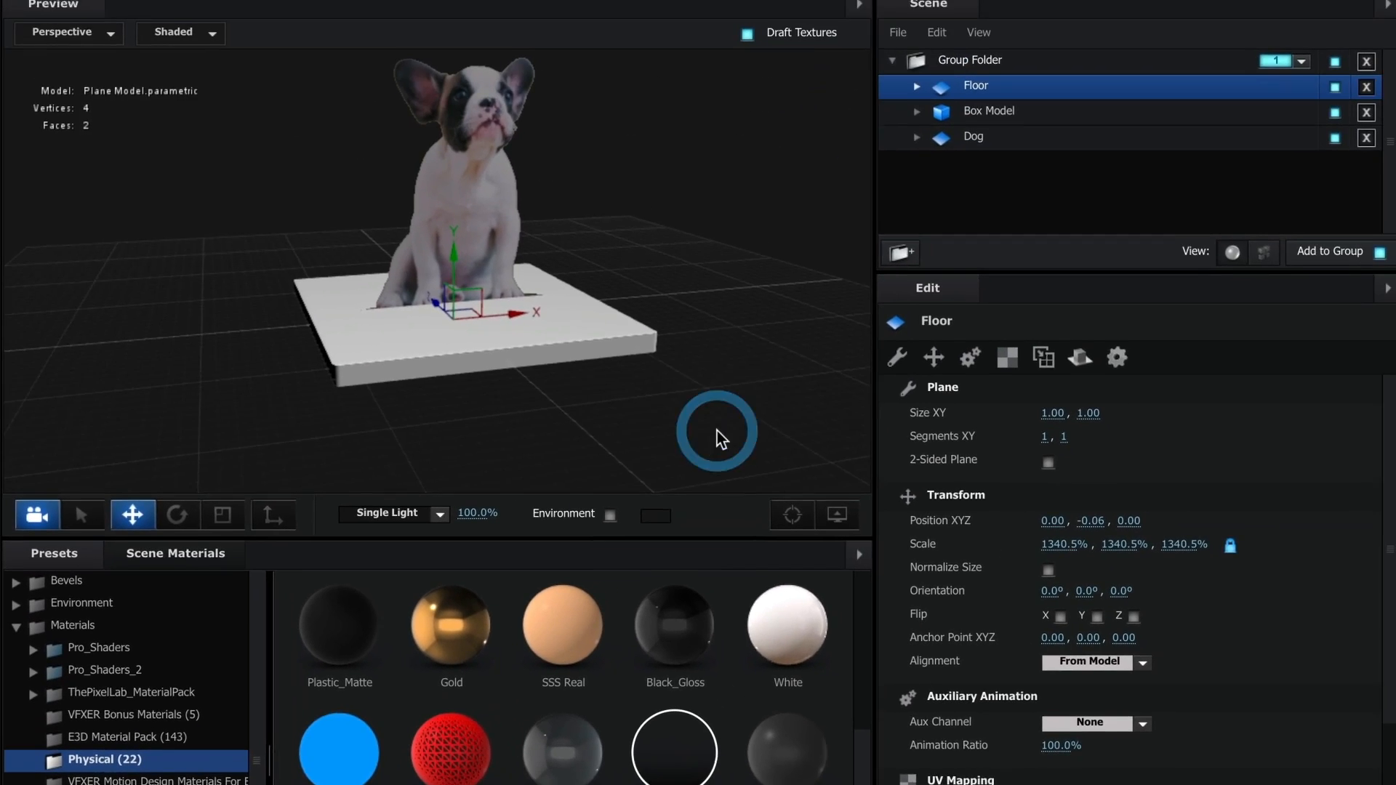
pyautogui.moveTo(716, 430)
pyautogui.mouseDown()
pyautogui.moveTo(657, 411)
pyautogui.moveTo(570, 414)
pyautogui.moveTo(711, 417)
pyautogui.mouseUp()
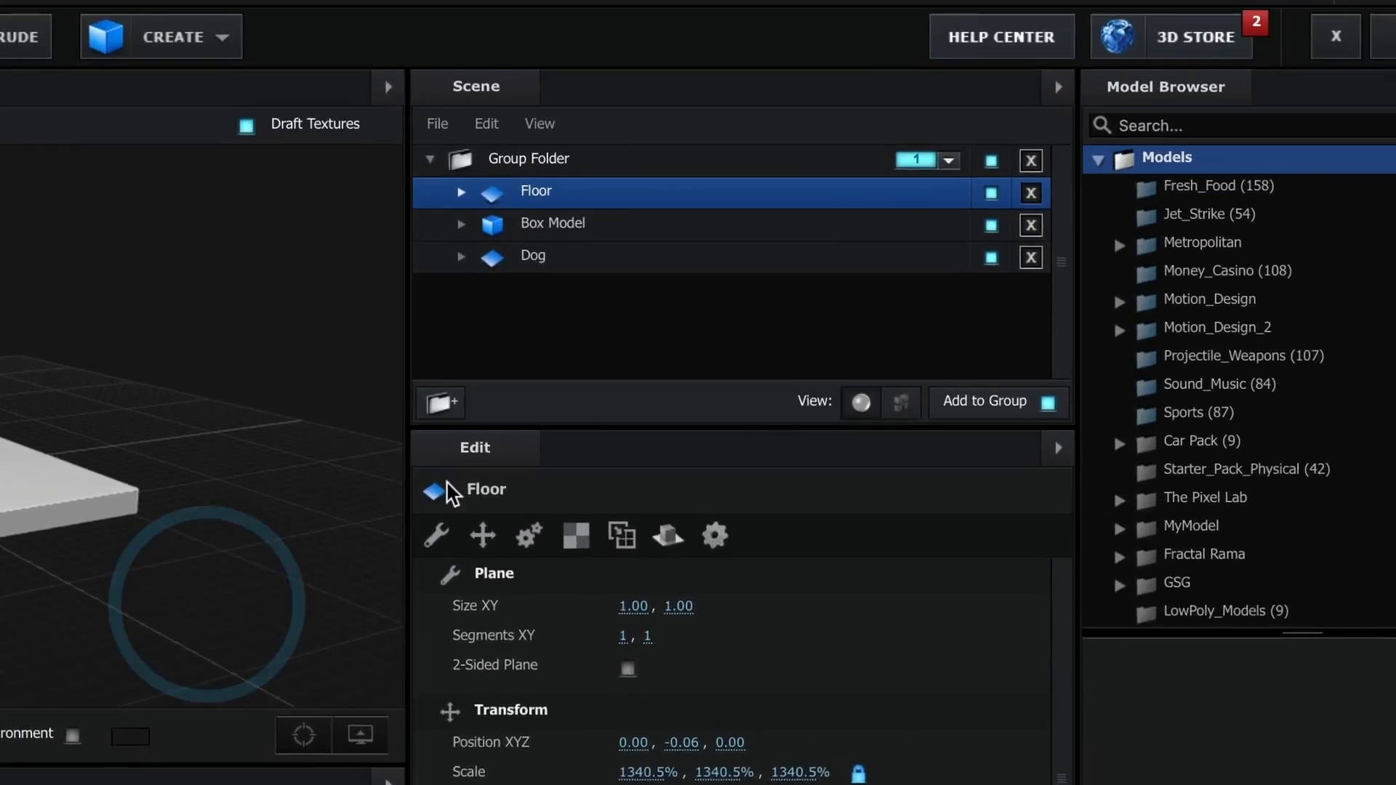
pyautogui.click(1385, 36)
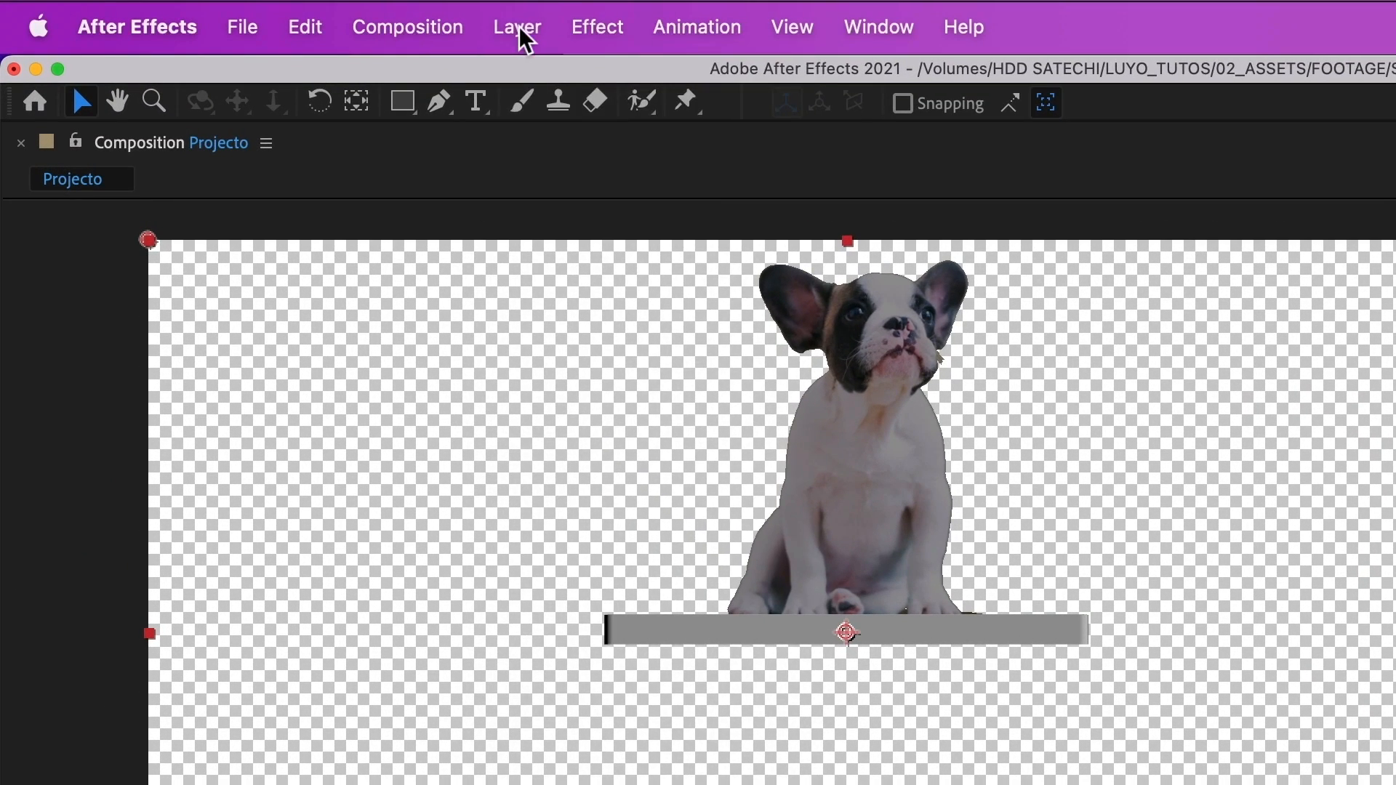
# Add a two-node camera with the 35mm preset and orbit it to view the dog and platform from slightly above.
pyautogui.click(517, 27)
pyautogui.moveTo(637, 77)
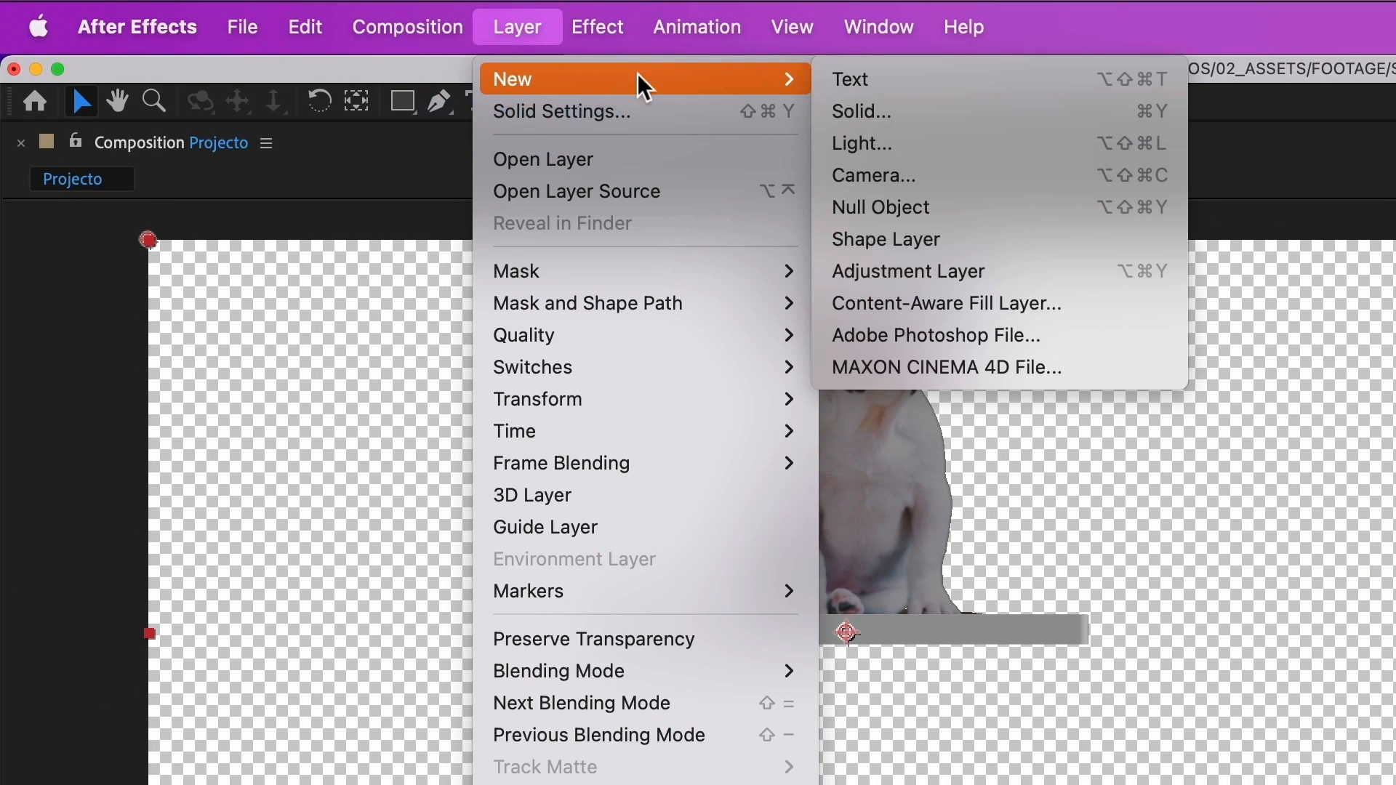
pyautogui.click(886, 174)
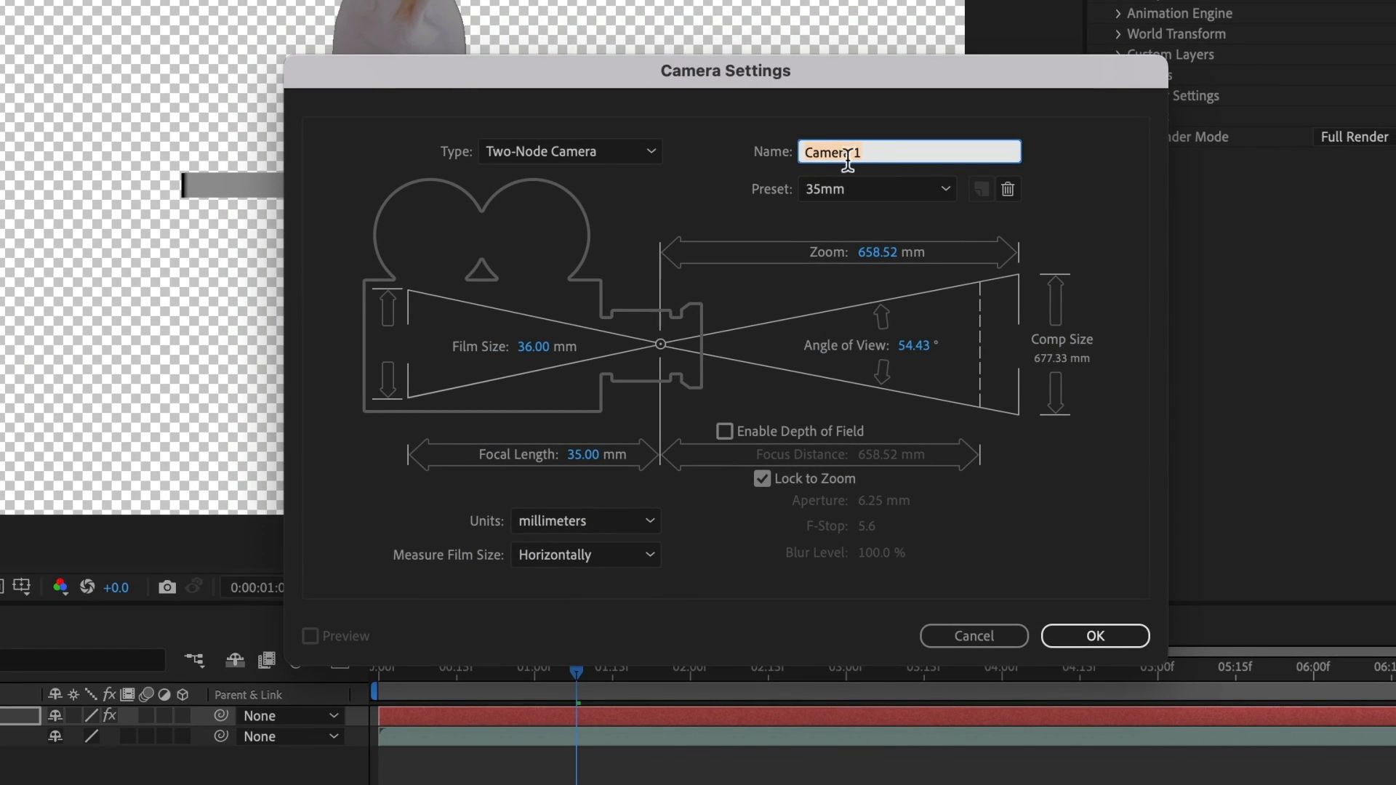
pyautogui.click(1109, 638)
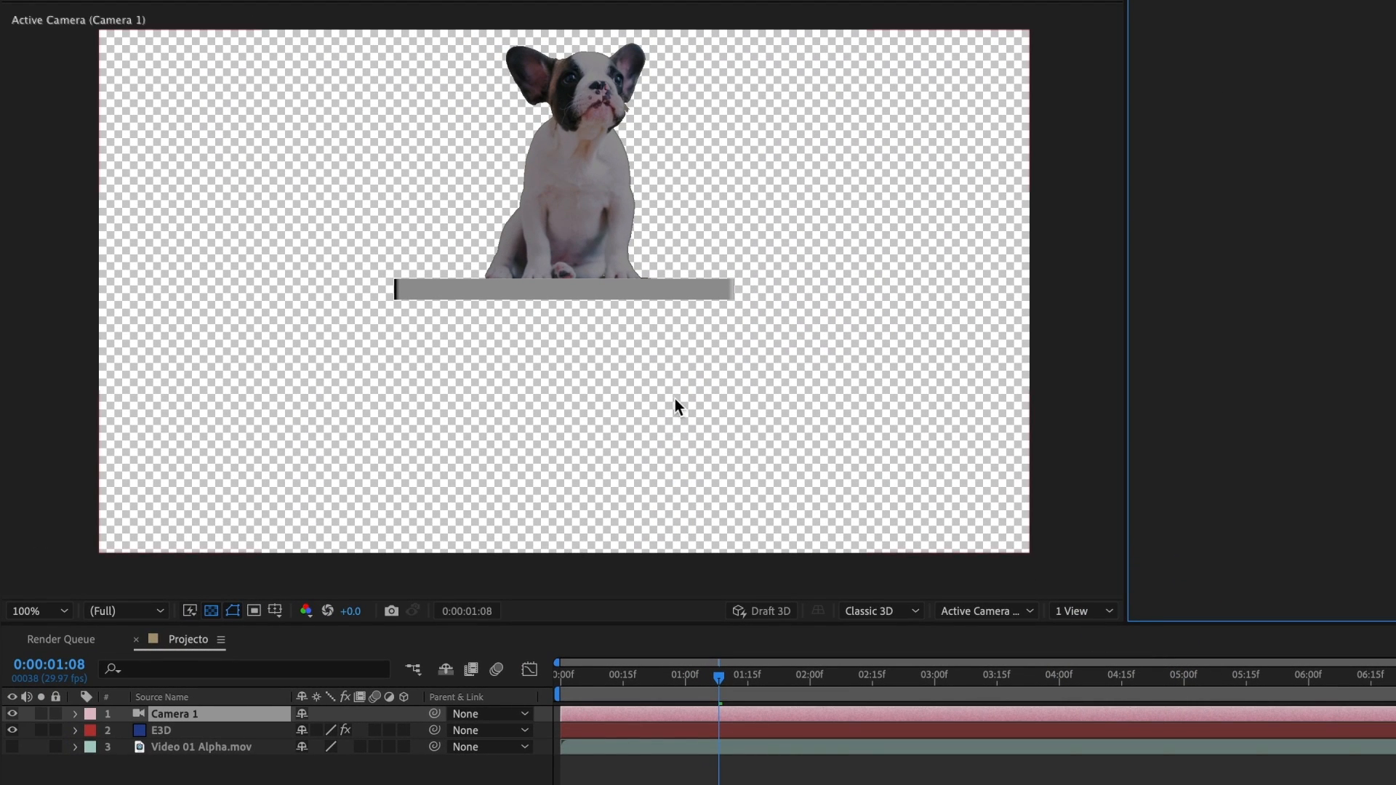
pyautogui.press('c')
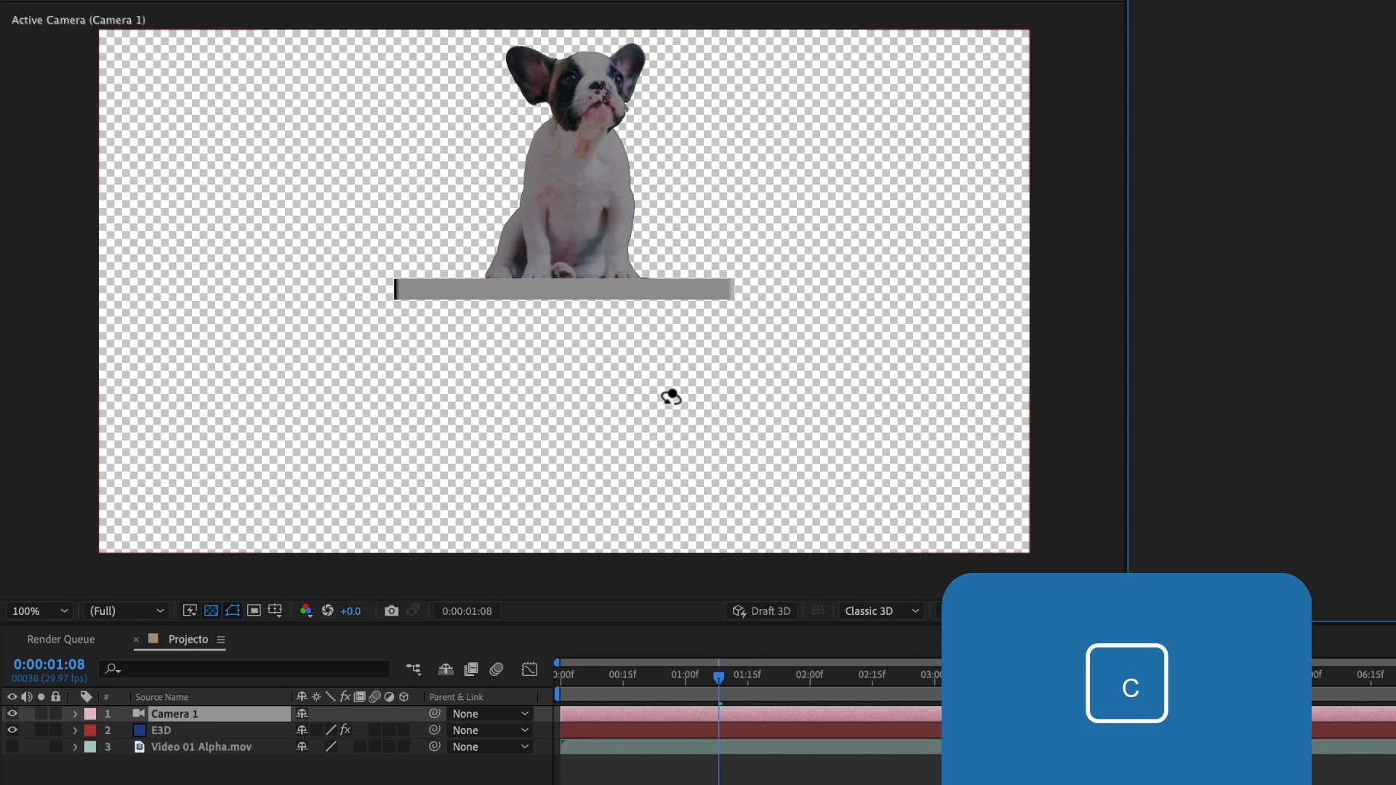
pyautogui.moveTo(554, 317); pyautogui.dragTo(607, 353)
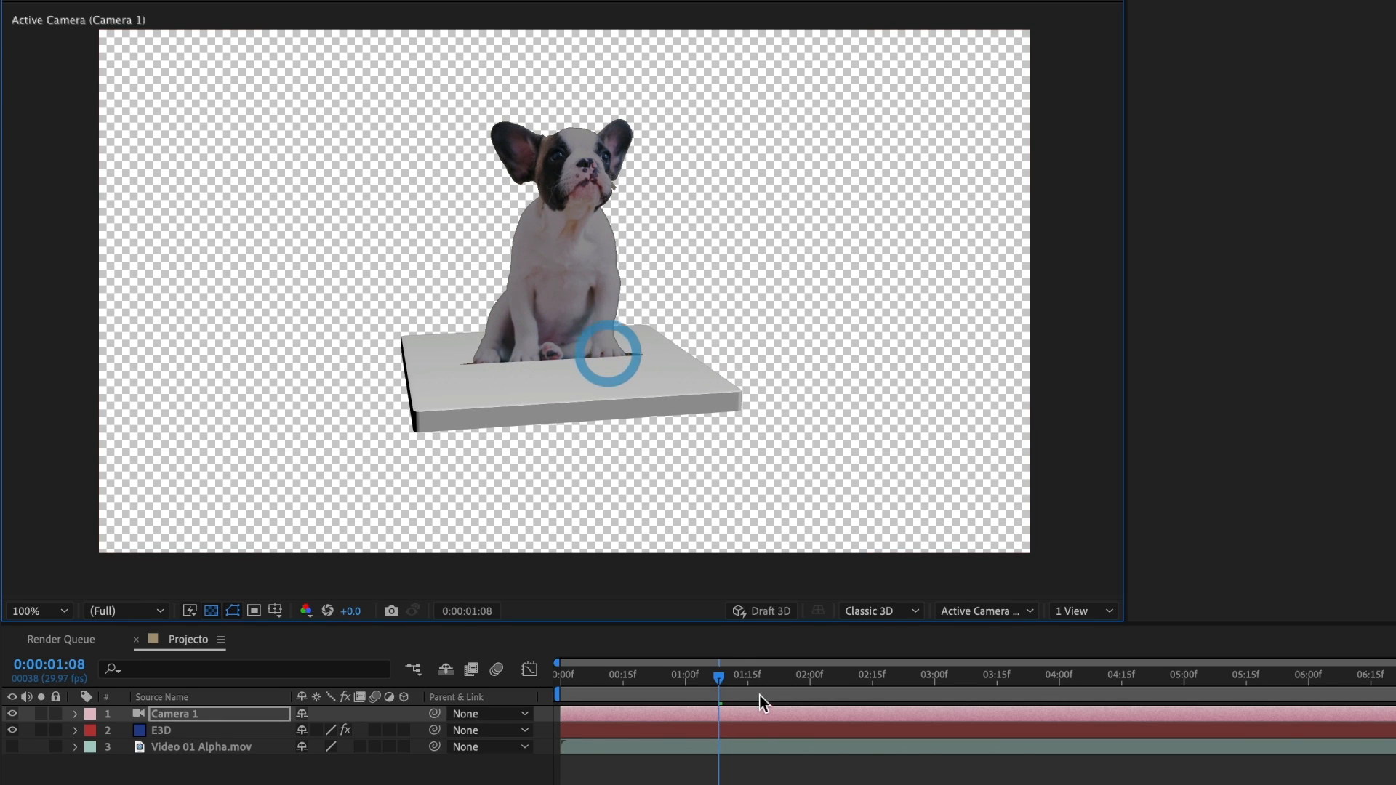
# Play the composition from its first frame to check the dog's movement, and return the playhead to the start.
pyautogui.moveTo(718, 675); pyautogui.dragTo(641, 675)
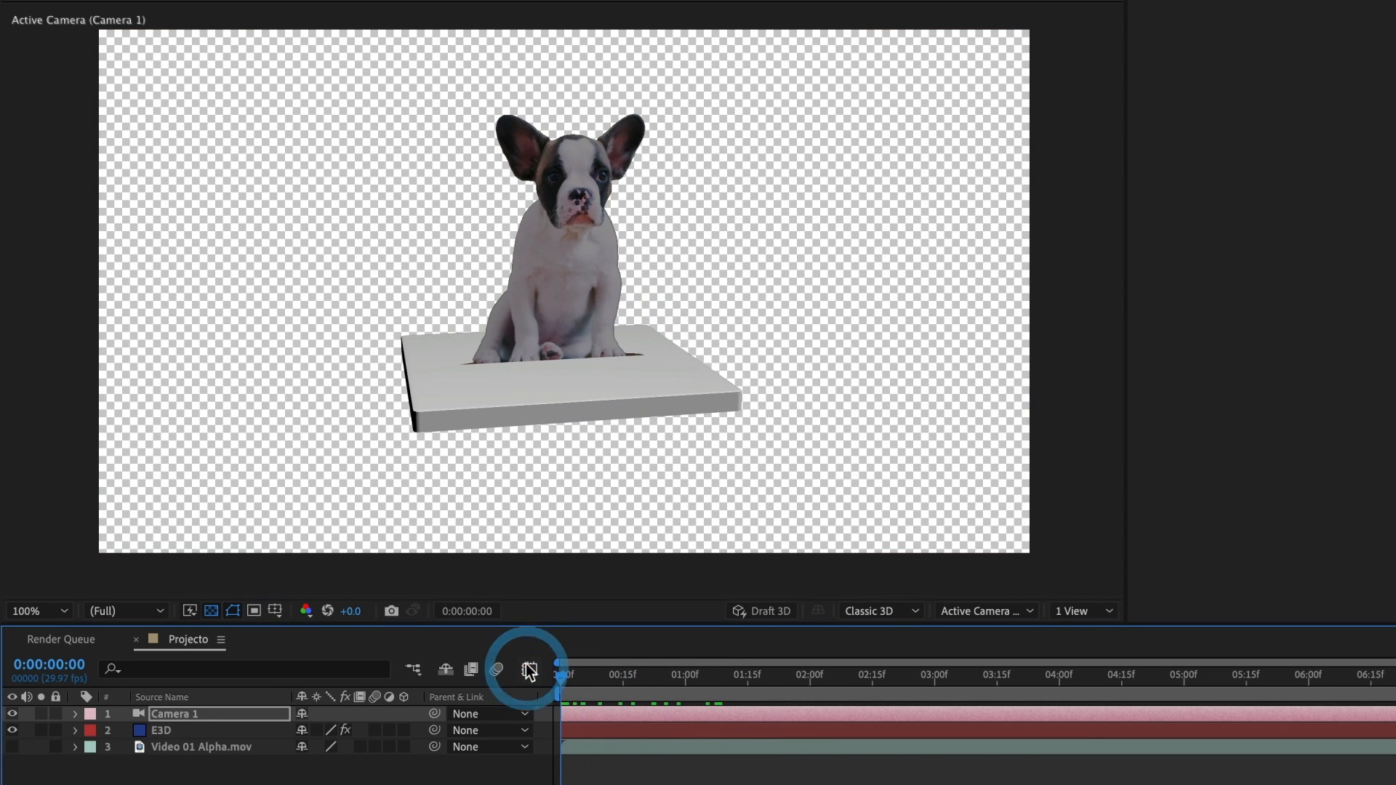
pyautogui.press('space')
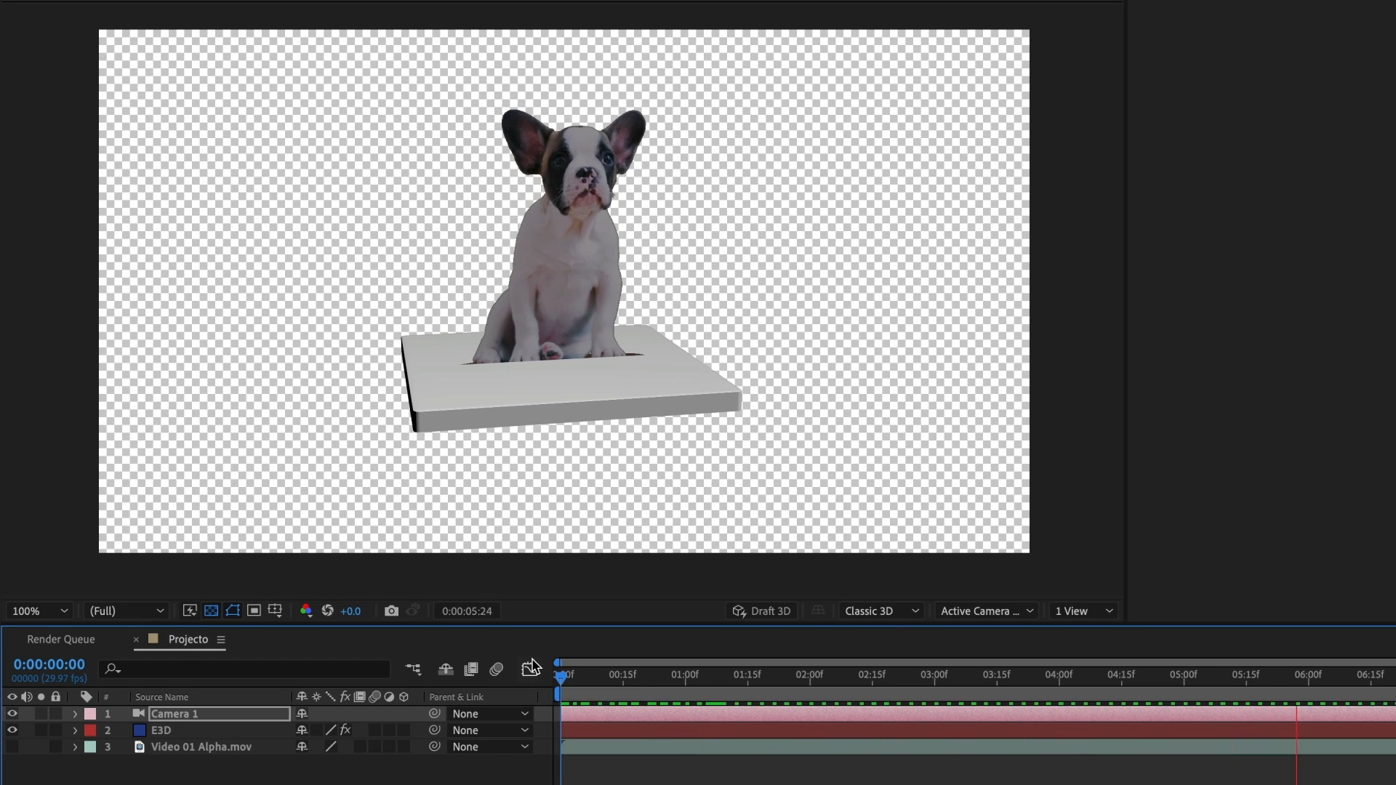
pyautogui.press('space')
pyautogui.moveTo(618, 661); pyautogui.dragTo(548, 682)
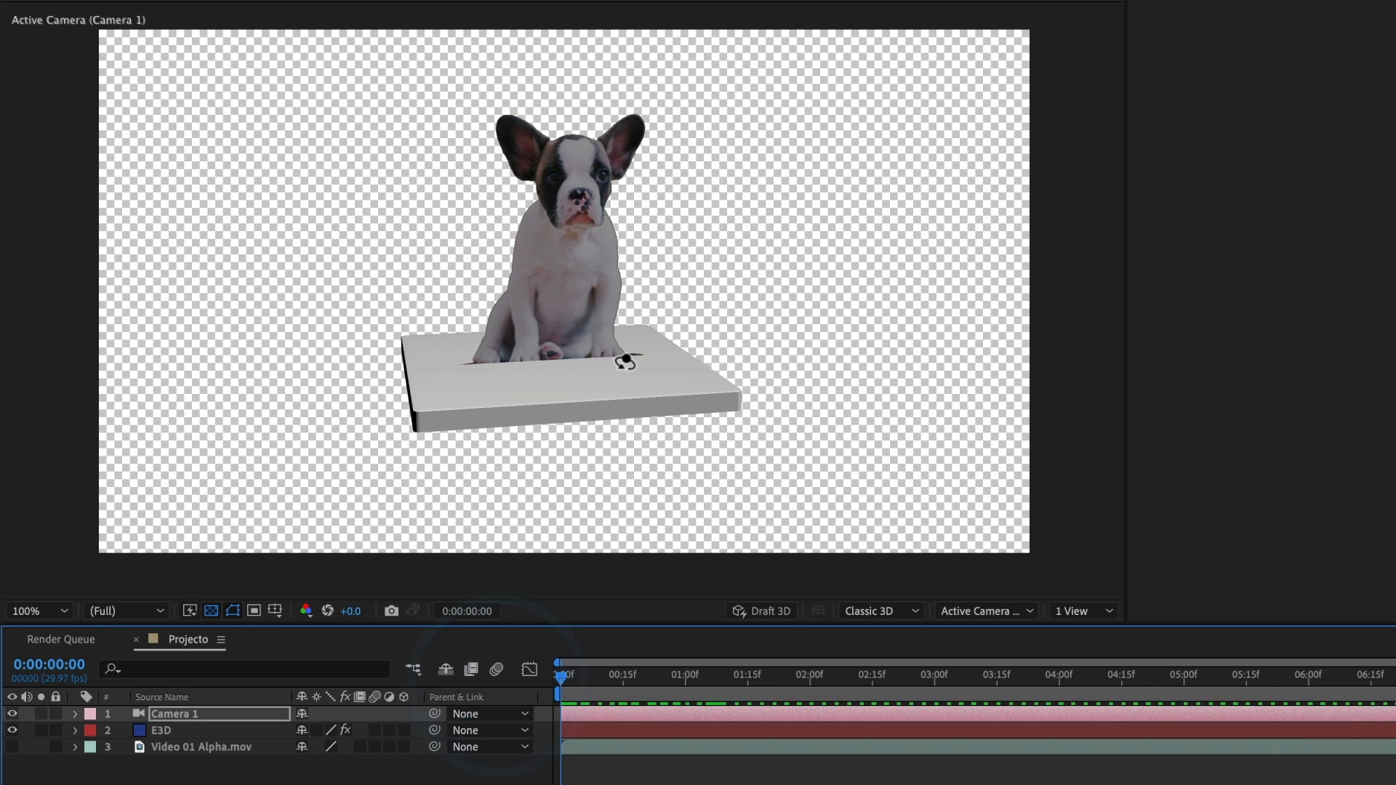
pyautogui.moveTo(620, 358)
pyautogui.mouseDown()
pyautogui.moveTo(580, 359)
pyautogui.moveTo(644, 356)
pyautogui.moveTo(625, 358)
pyautogui.mouseUp()
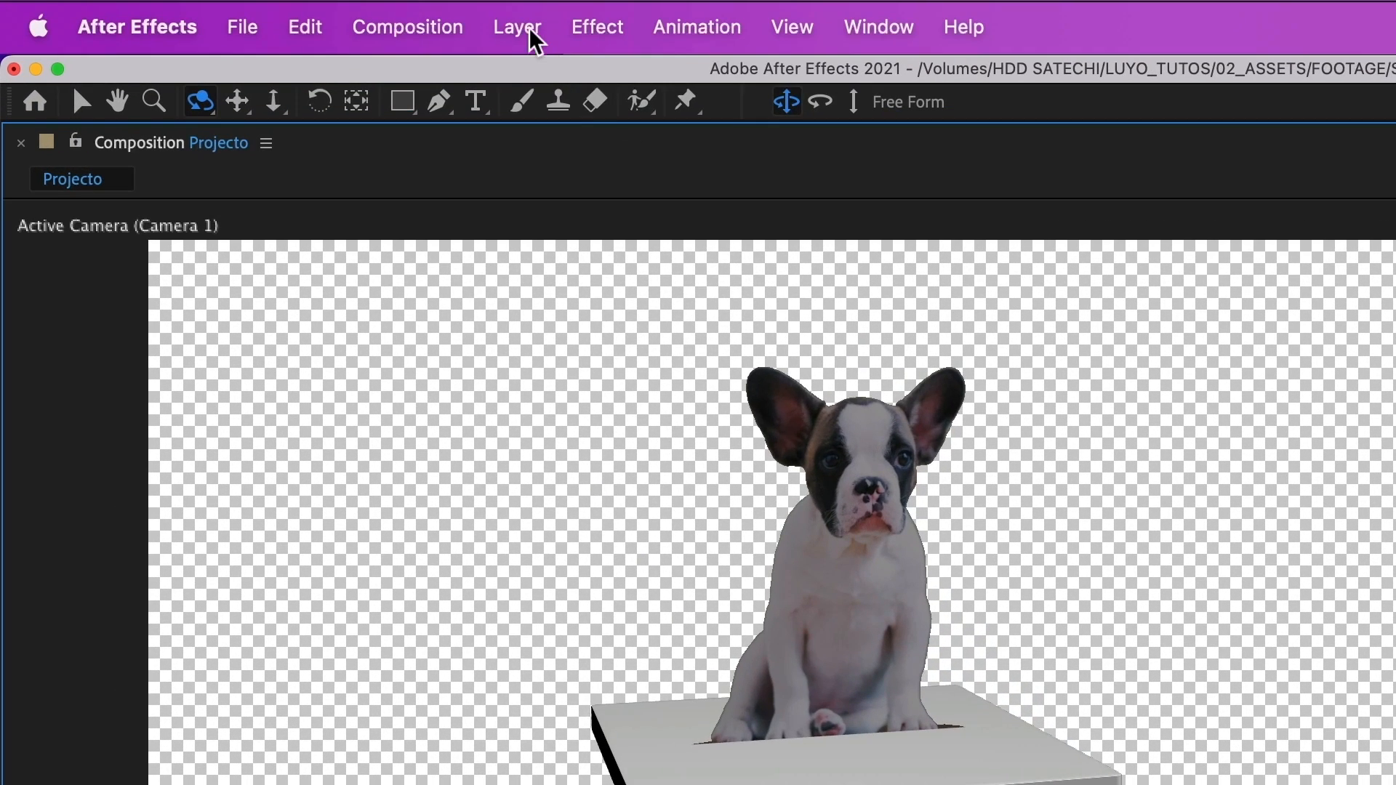
# Create a white parallel light with 100% intensity and shadow casting enabled.
pyautogui.click(530, 29)
pyautogui.moveTo(539, 86)
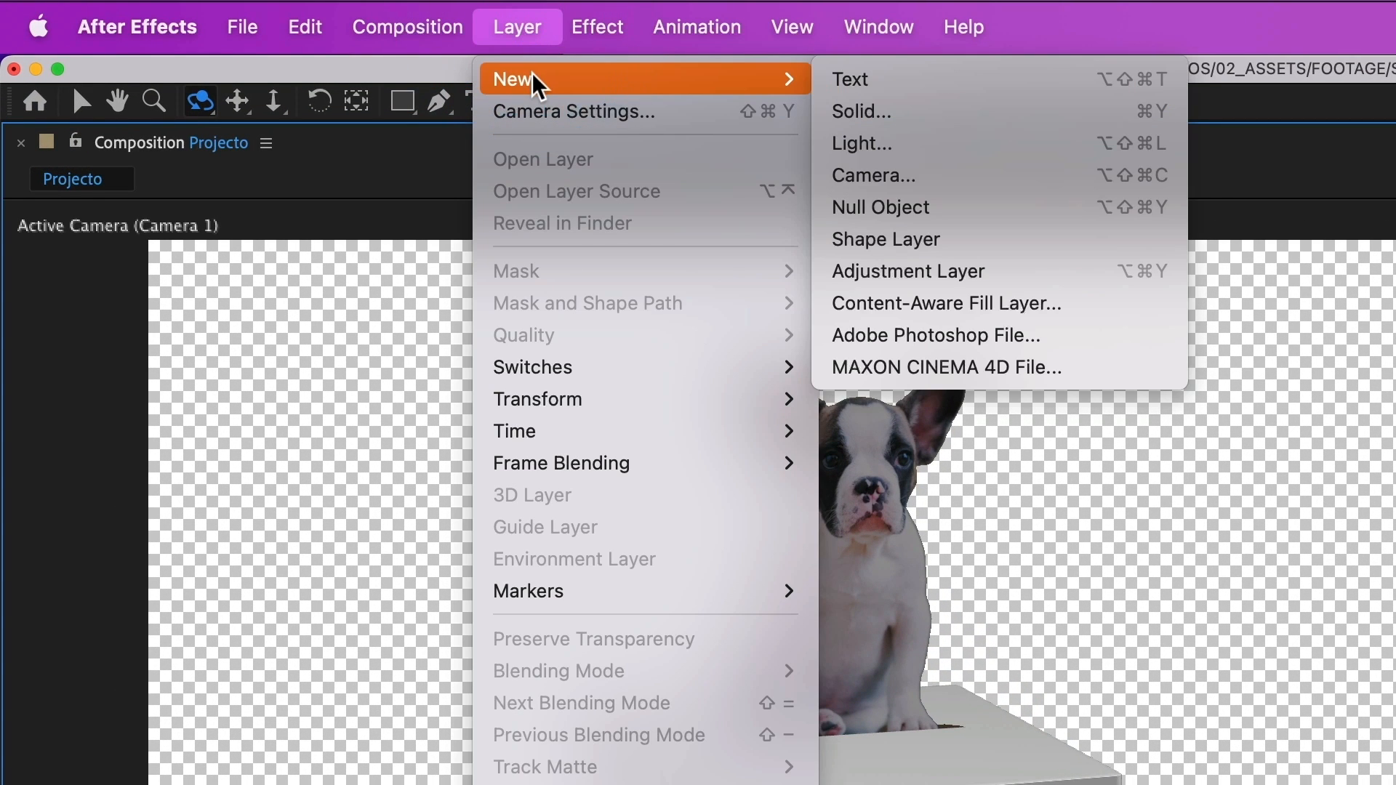
pyautogui.click(889, 145)
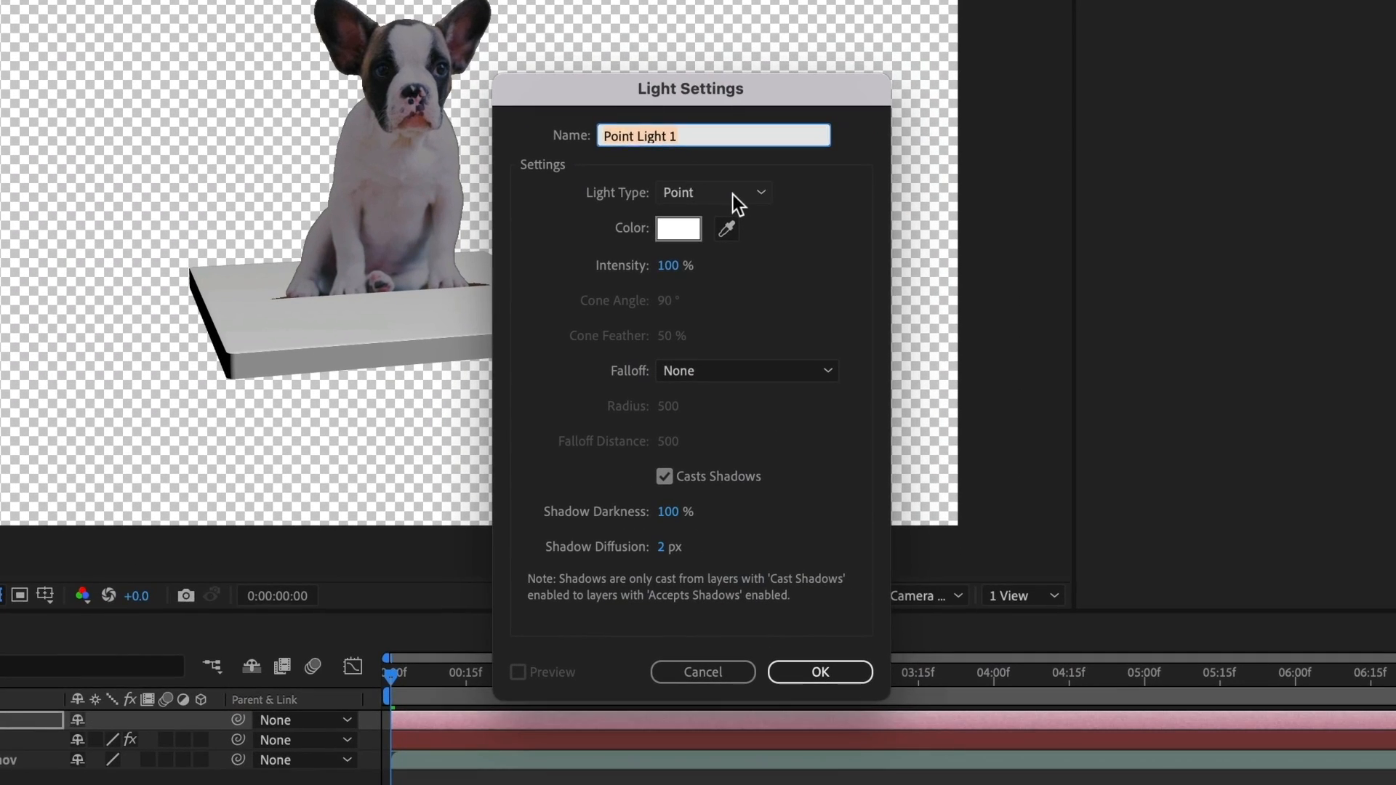
pyautogui.click(1264, 614)
pyautogui.click(696, 217)
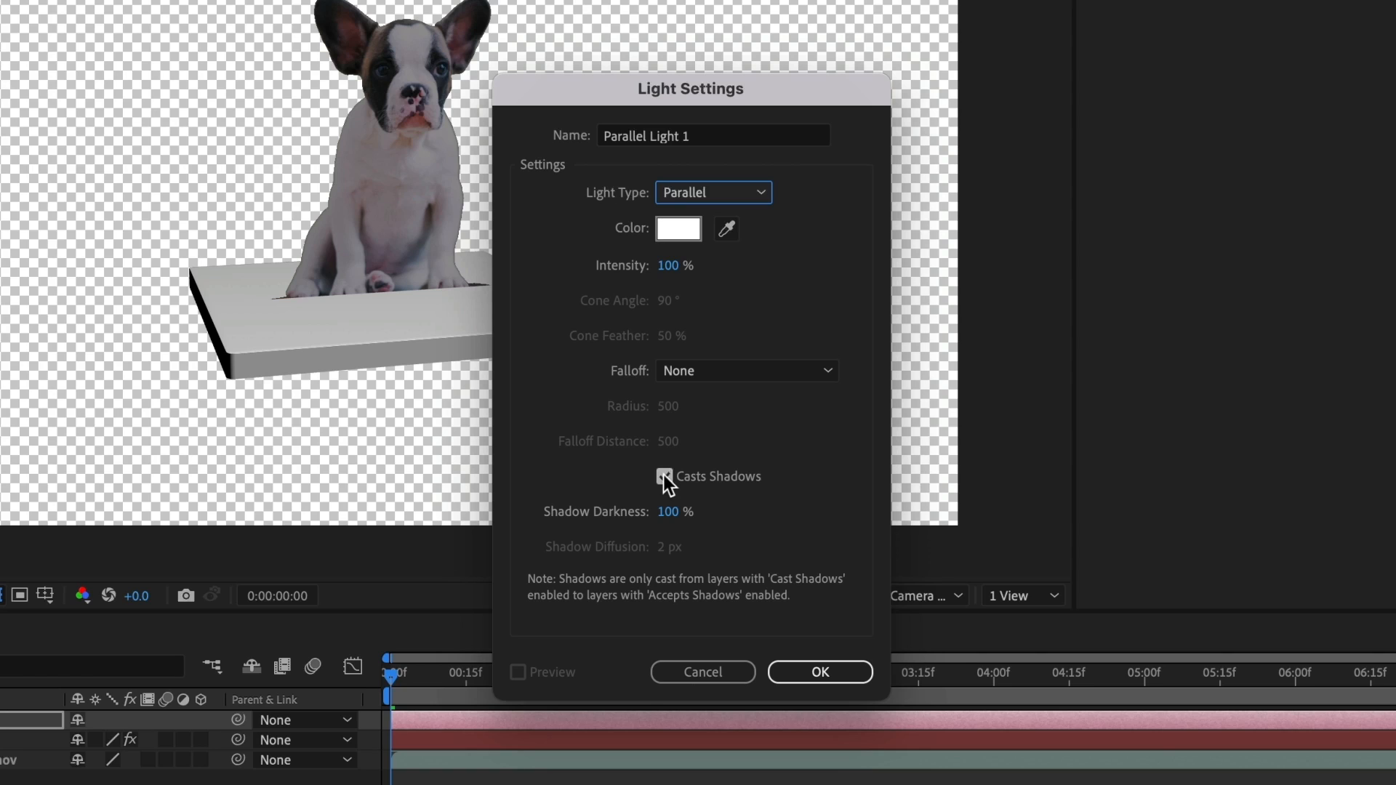
pyautogui.click(795, 662)
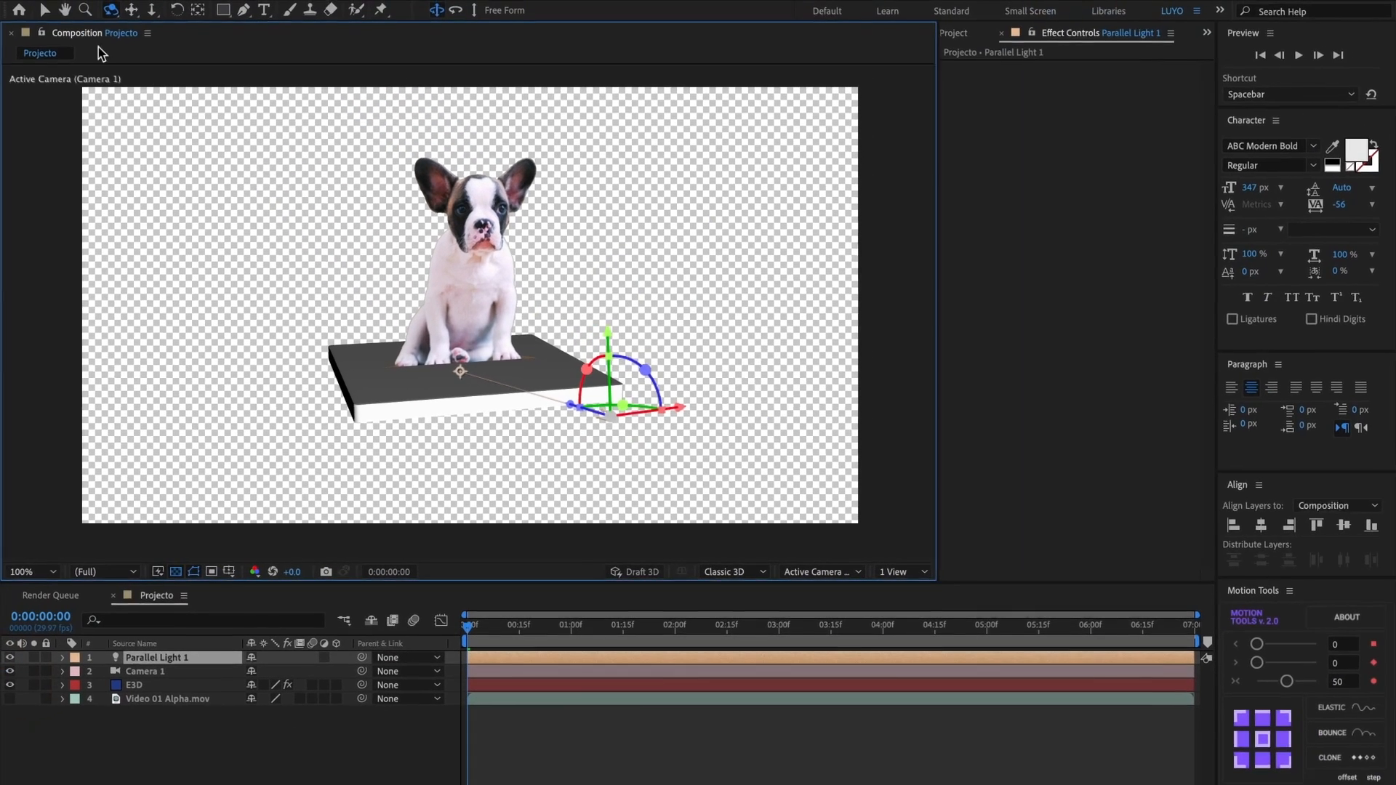
# Switch the composition to four views and shift the parallel light slightly in the negative X direction in the Top view.
pyautogui.click(45, 11)
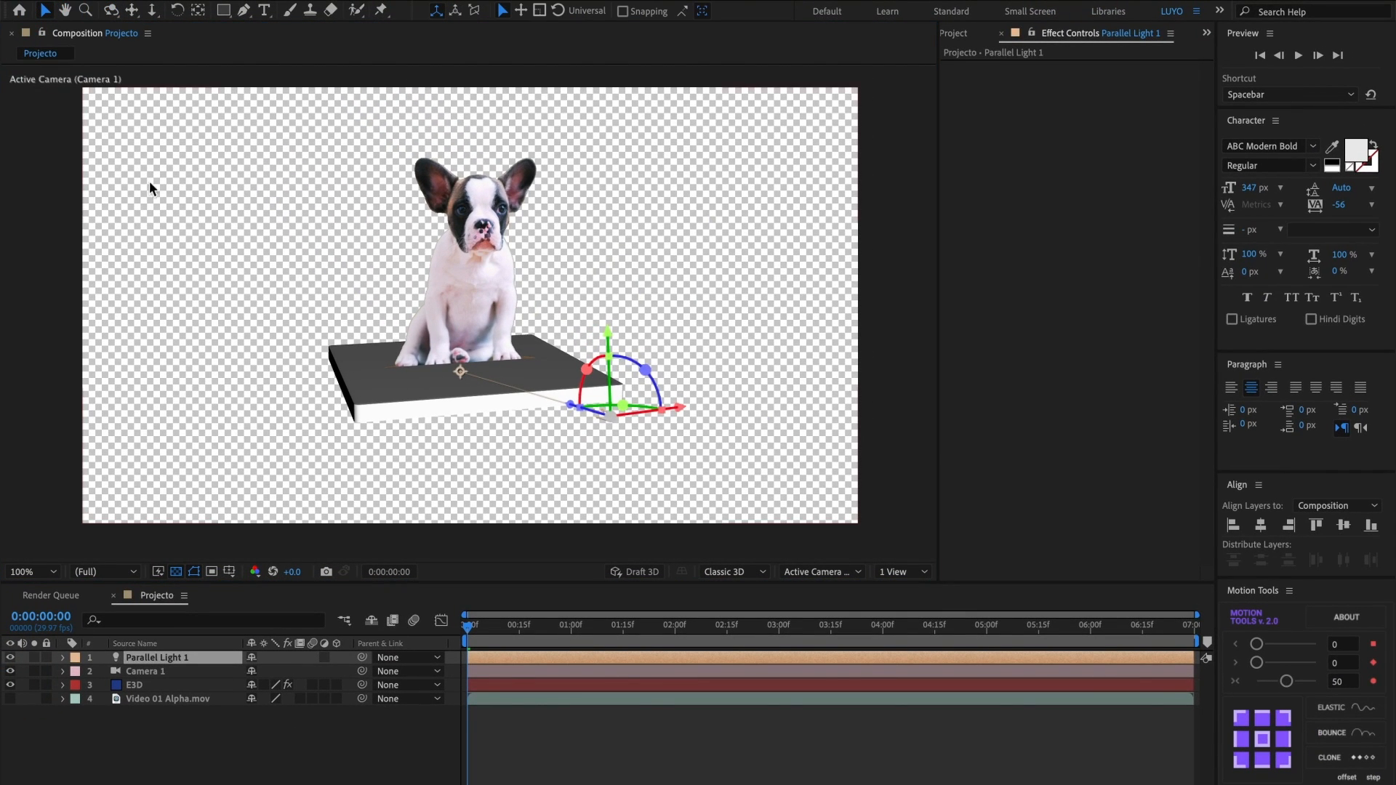
pyautogui.click(914, 573)
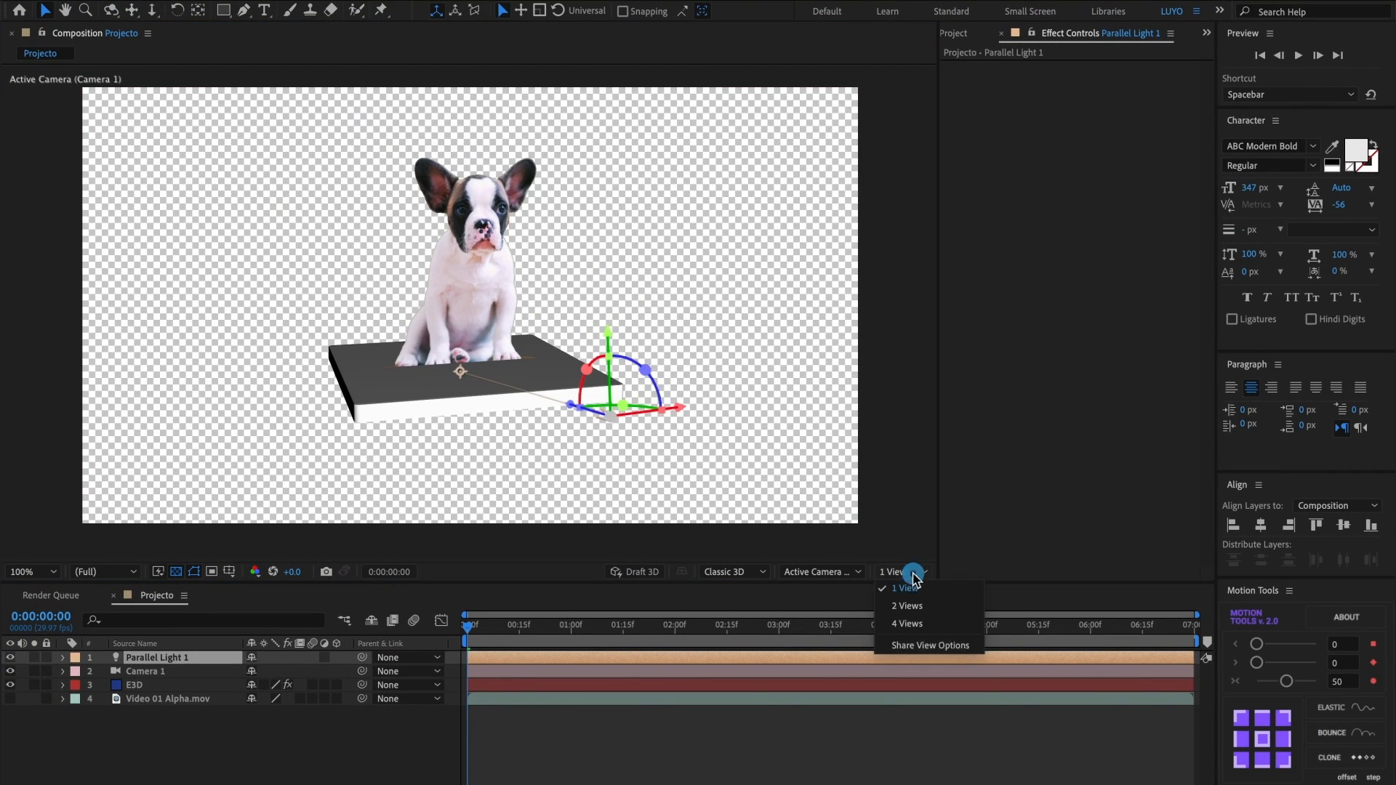
pyautogui.click(910, 623)
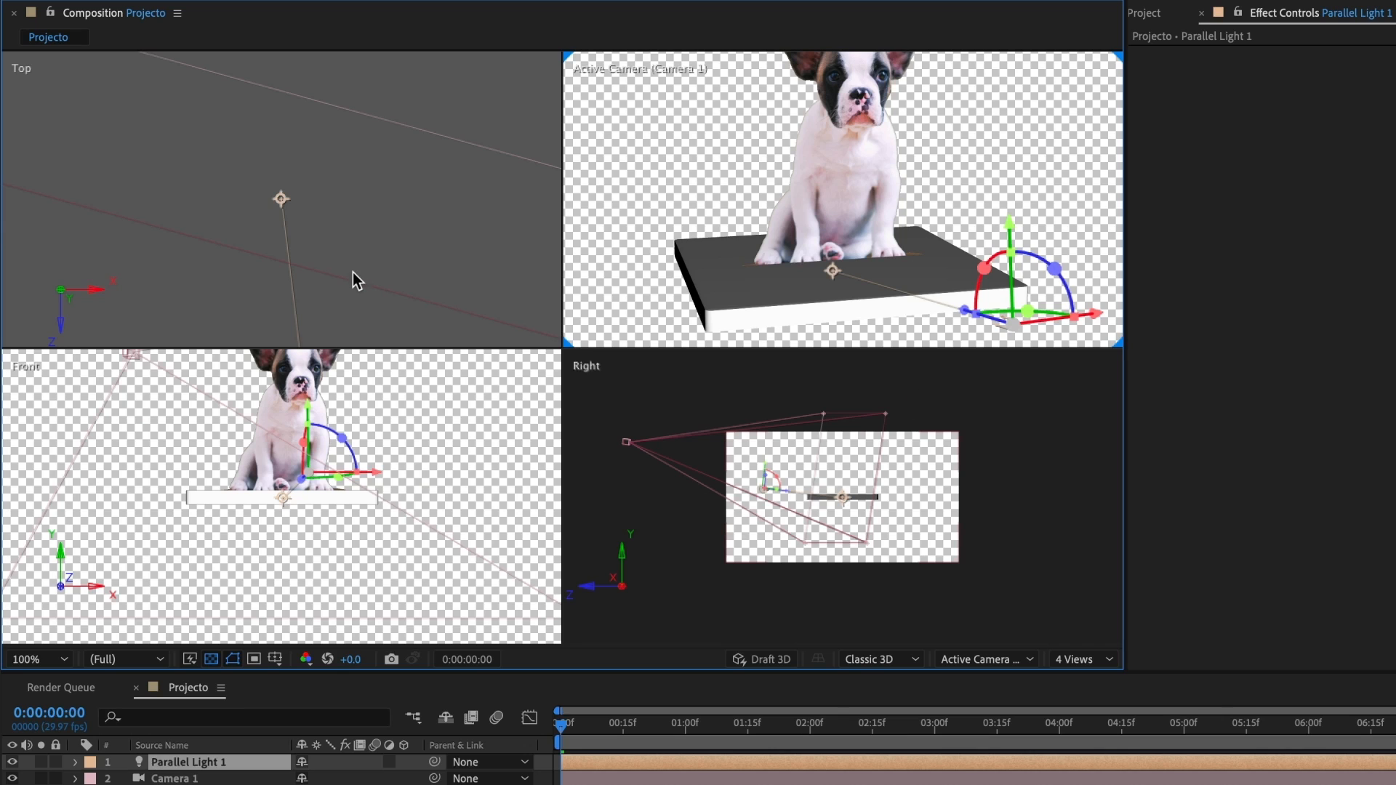
pyautogui.scroll(-2, 353, 272)
pyautogui.moveTo(354, 273); pyautogui.dragTo(367, 244, button='middle')
pyautogui.scroll(1, 367, 244)
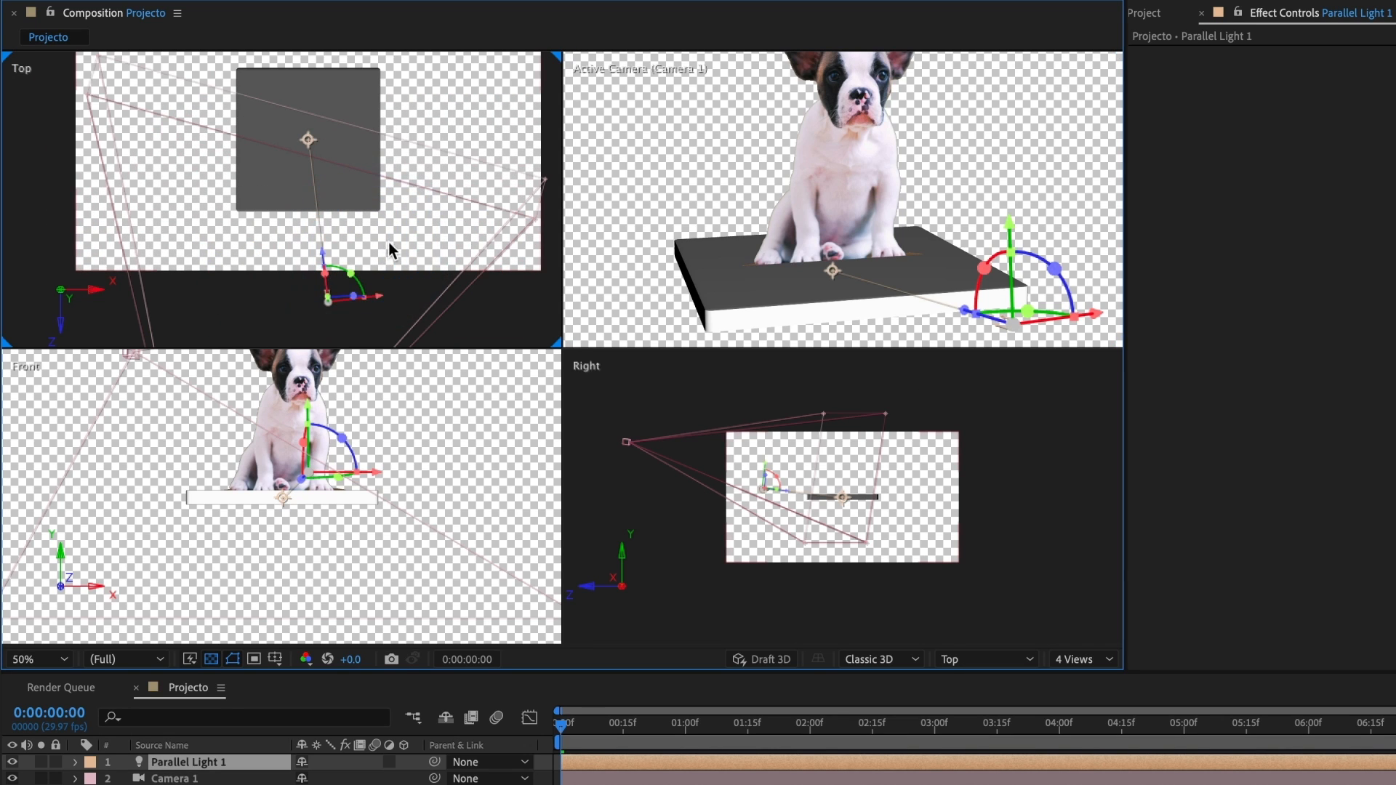
pyautogui.click(312, 320)
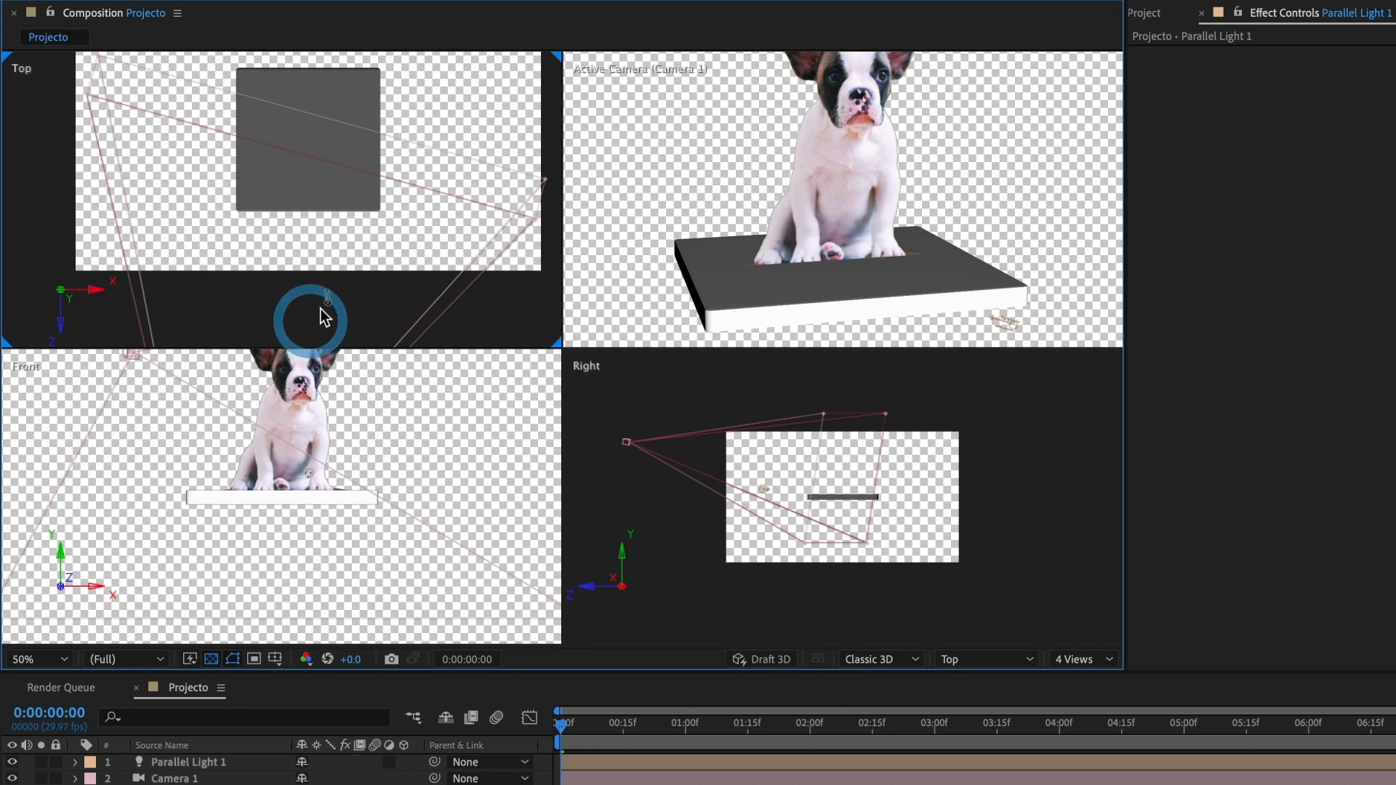
pyautogui.moveTo(327, 301); pyautogui.dragTo(302, 301)
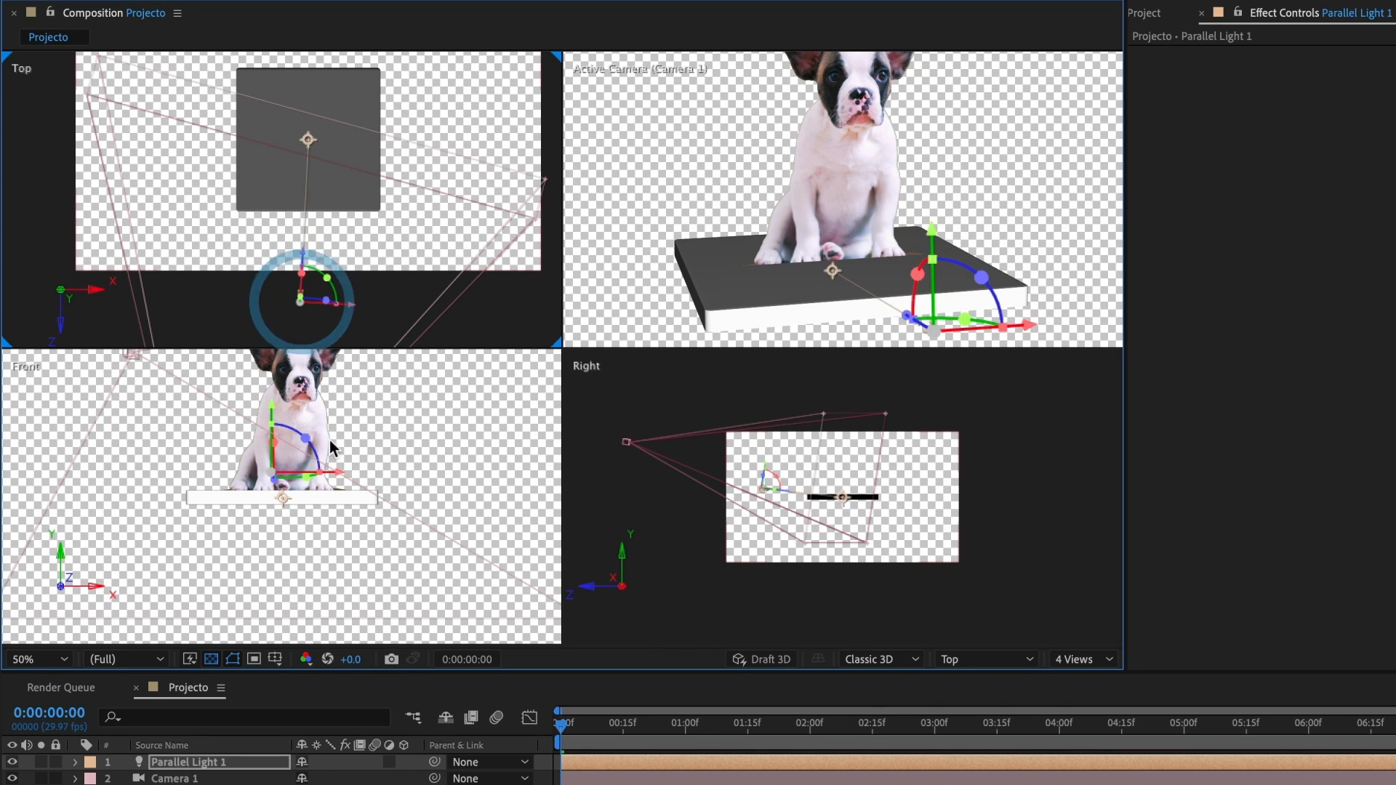
# Raise the parallel light above the dog's head in the Front view and pull it higher and farther forward in the Right view.
pyautogui.moveTo(351, 437); pyautogui.dragTo(357, 488, button='middle')
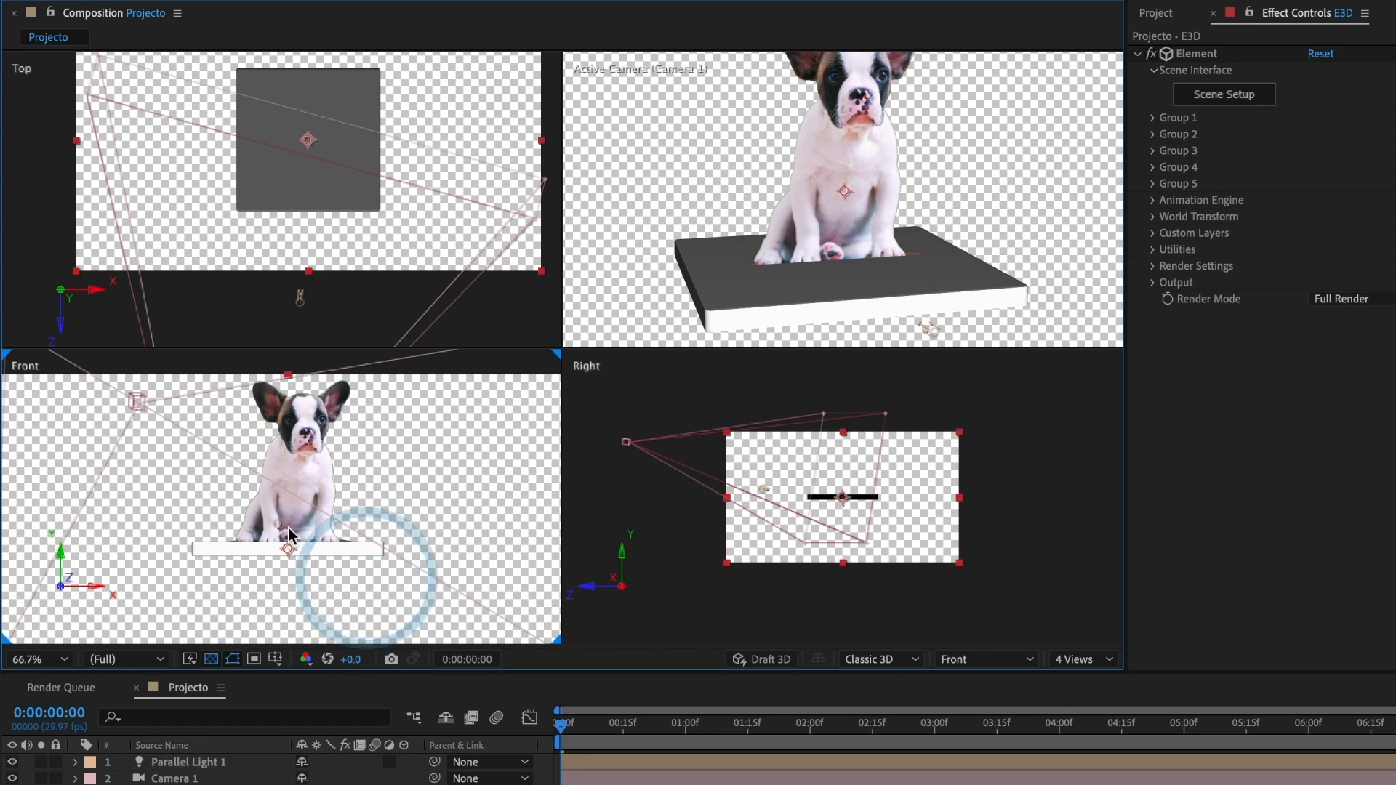
pyautogui.moveTo(289, 527); pyautogui.dragTo(306, 363)
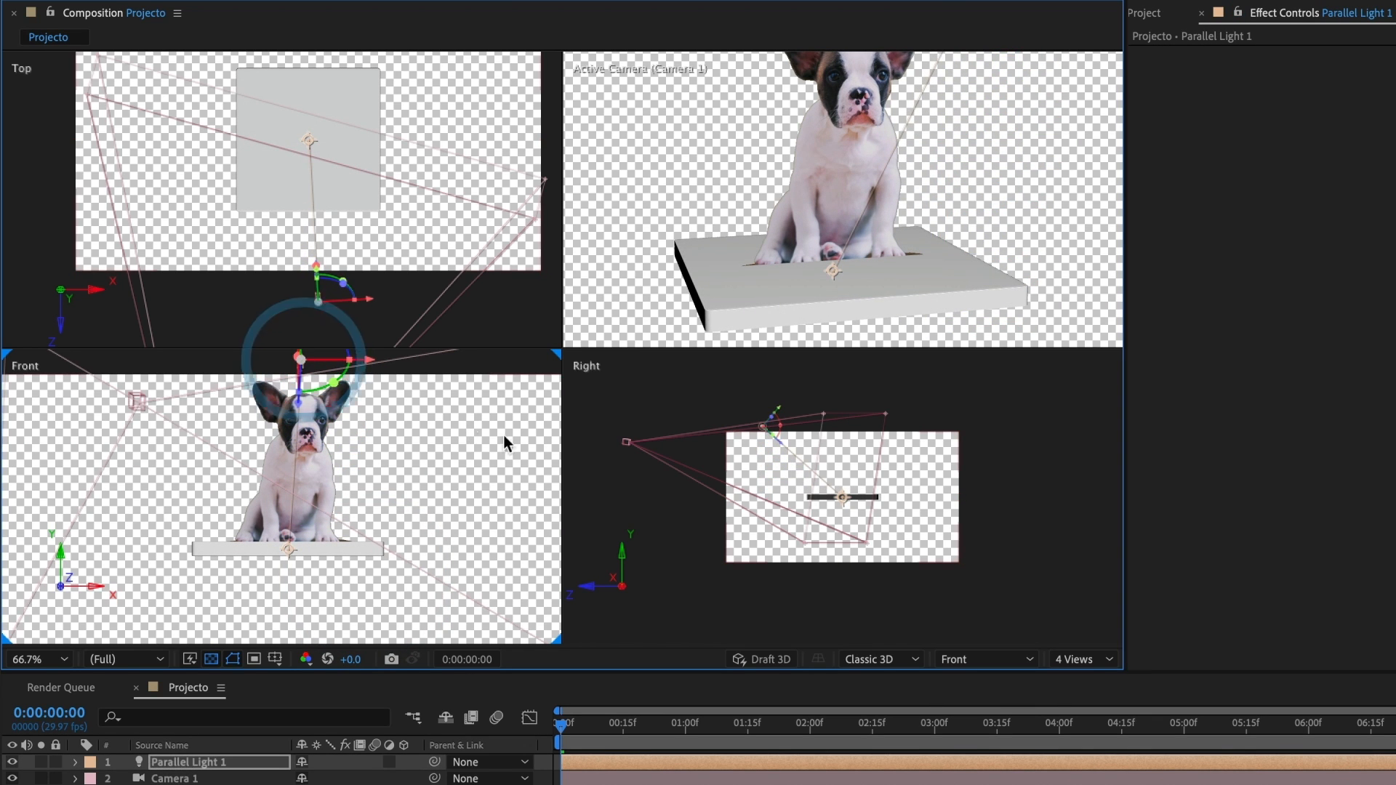
pyautogui.scroll(4, 771, 496)
pyautogui.moveTo(773, 474); pyautogui.dragTo(816, 531, button='middle')
pyautogui.click(710, 391)
pyautogui.moveTo(723, 417); pyautogui.dragTo(657, 372)
pyautogui.click(657, 373)
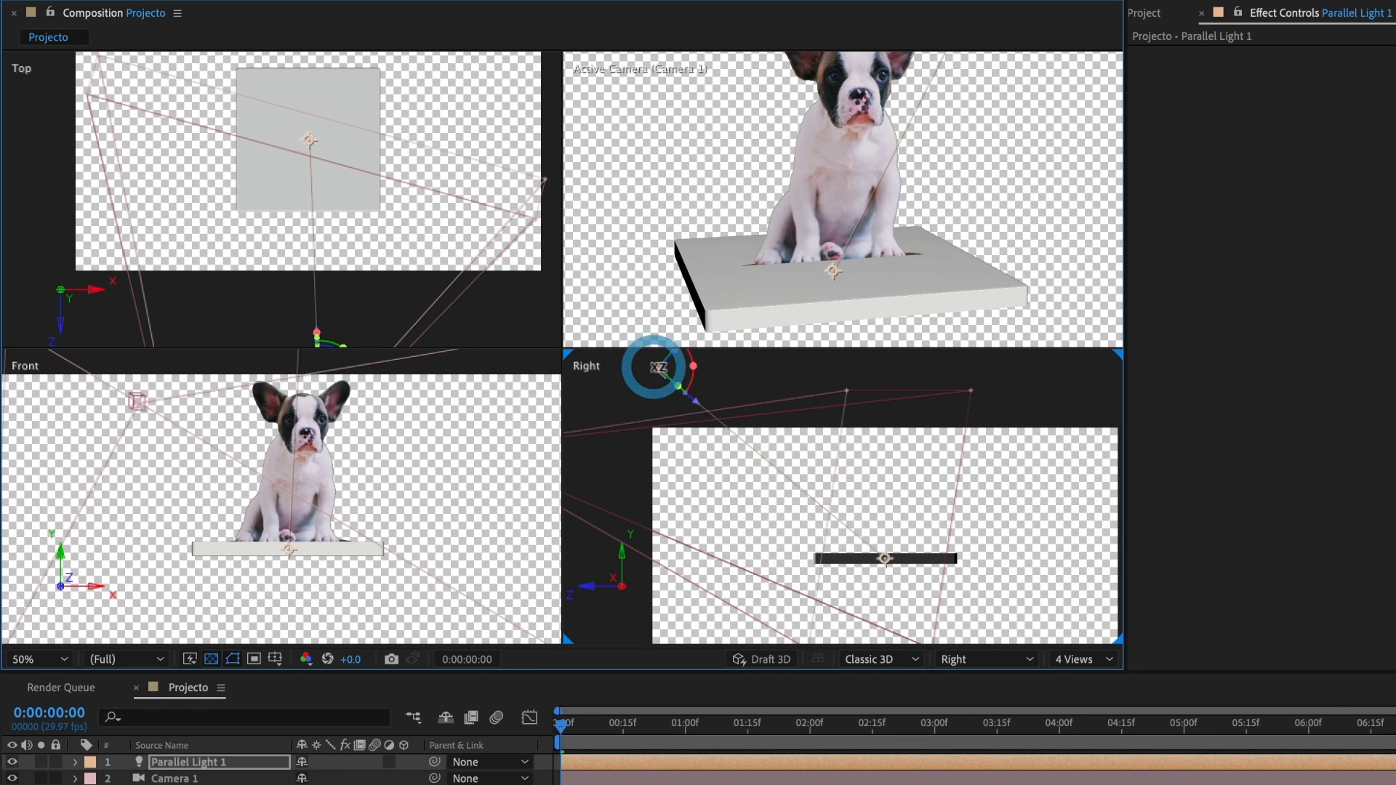
# Restore the single camera view and orbit the camera until a corner of the platform faces forward.
pyautogui.click(1070, 659)
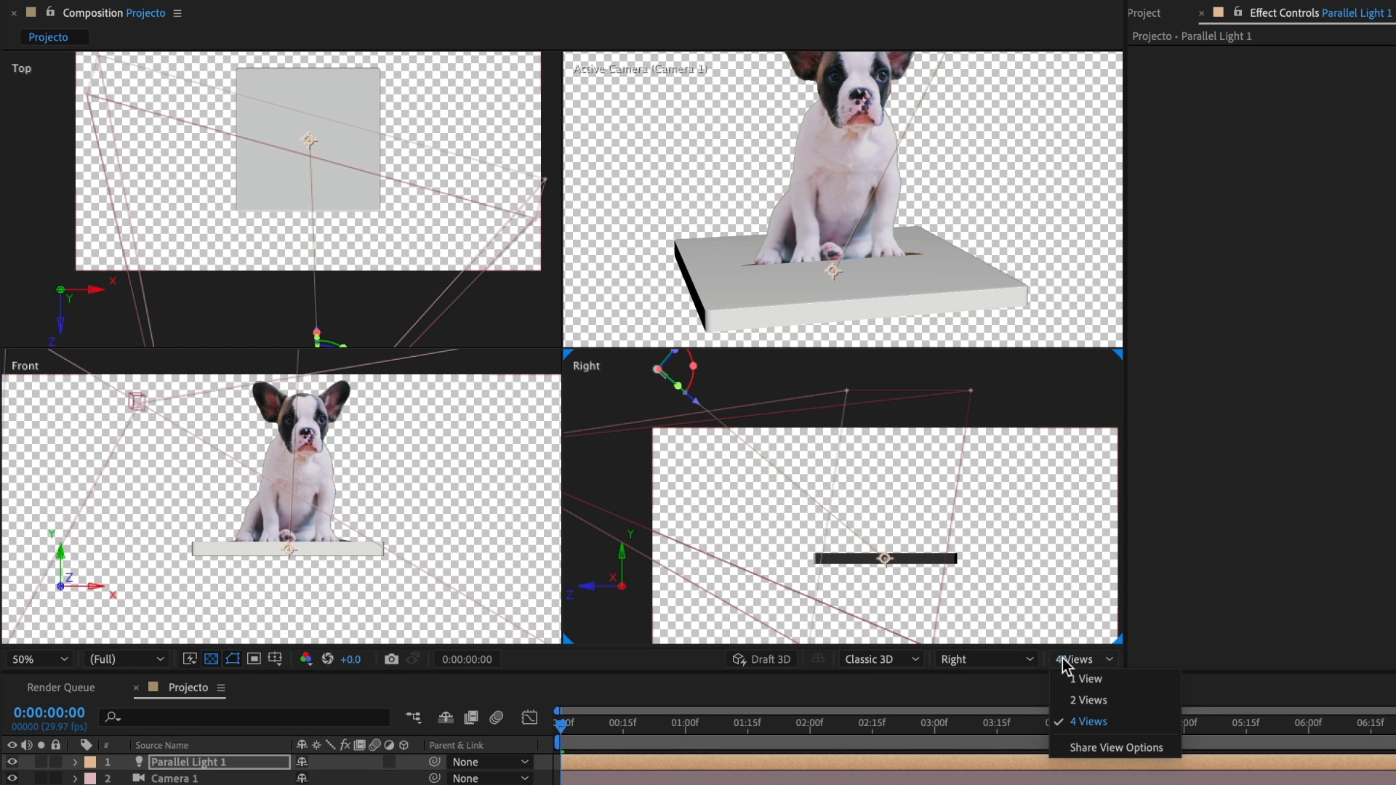
pyautogui.click(1077, 682)
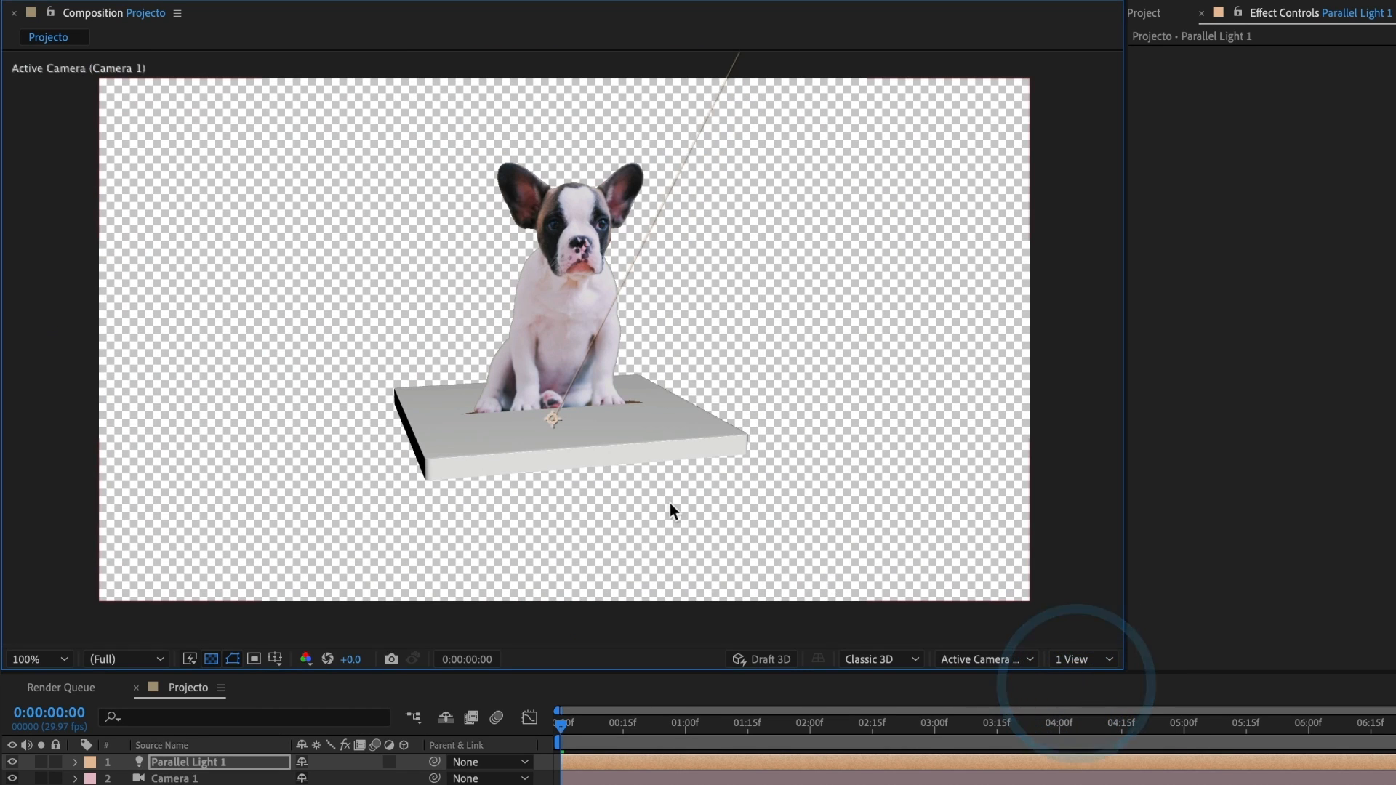
pyautogui.click(631, 486)
pyautogui.press('c')
pyautogui.moveTo(601, 468); pyautogui.dragTo(655, 477)
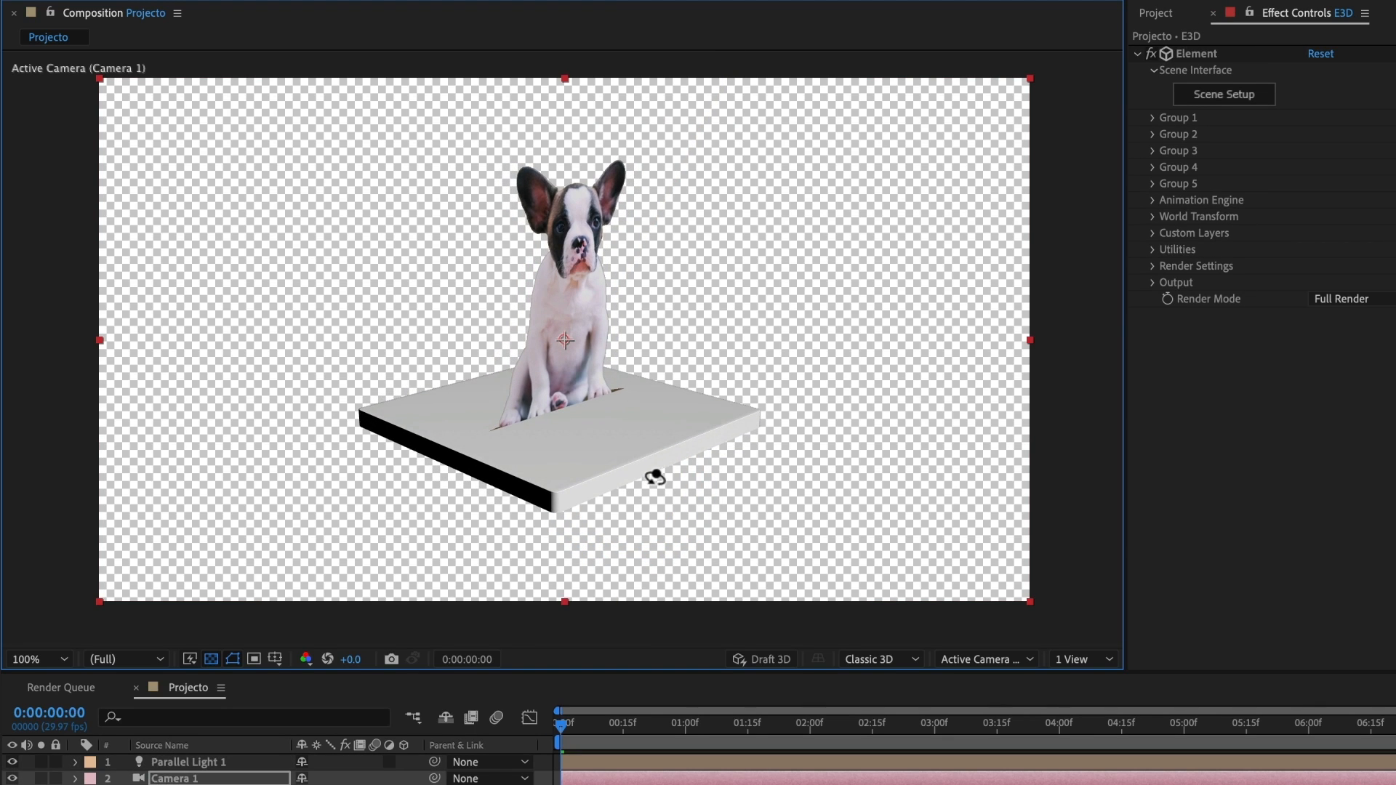
pyautogui.click(655, 478)
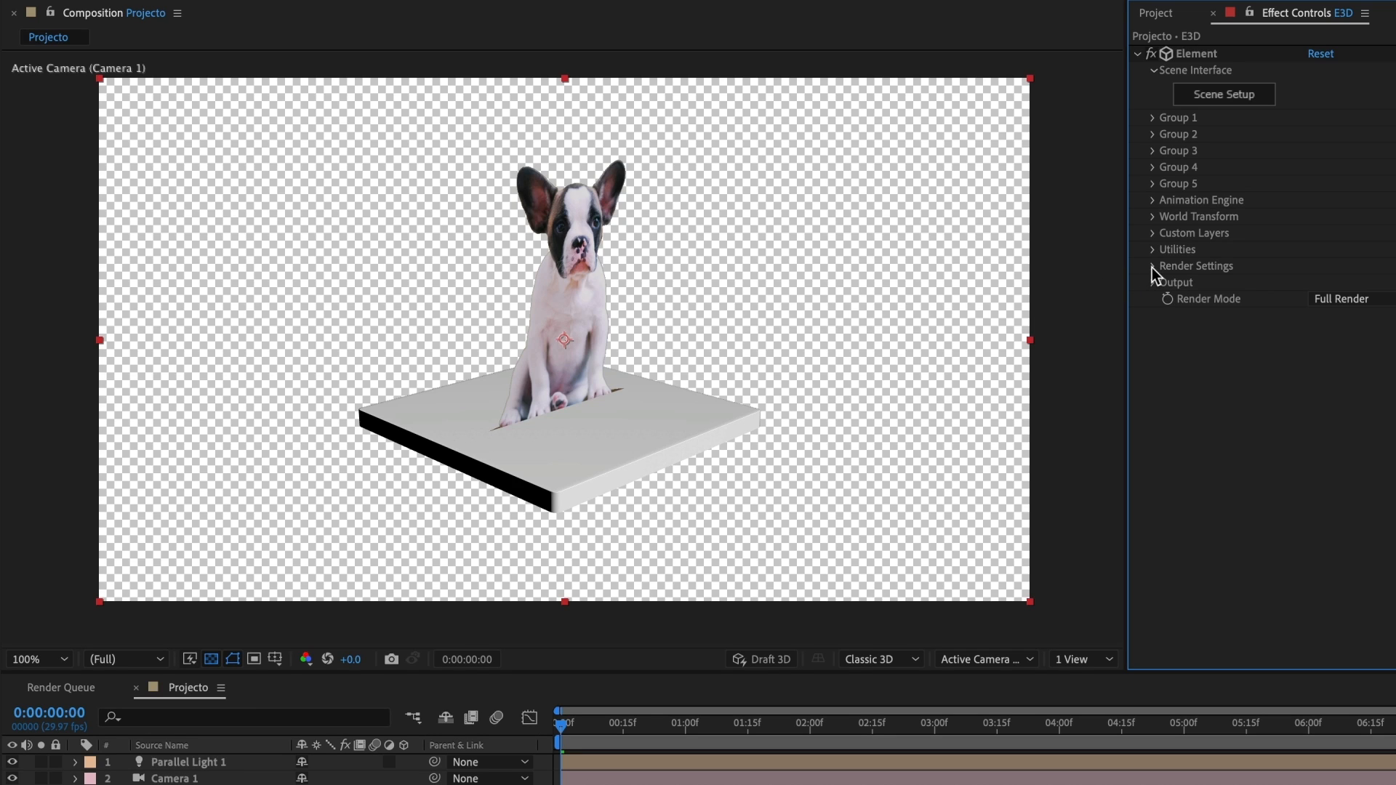
# Enable shadows in the Element effect's render settings and orbit the camera to a more frontal view of the dog.
pyautogui.click(1151, 266)
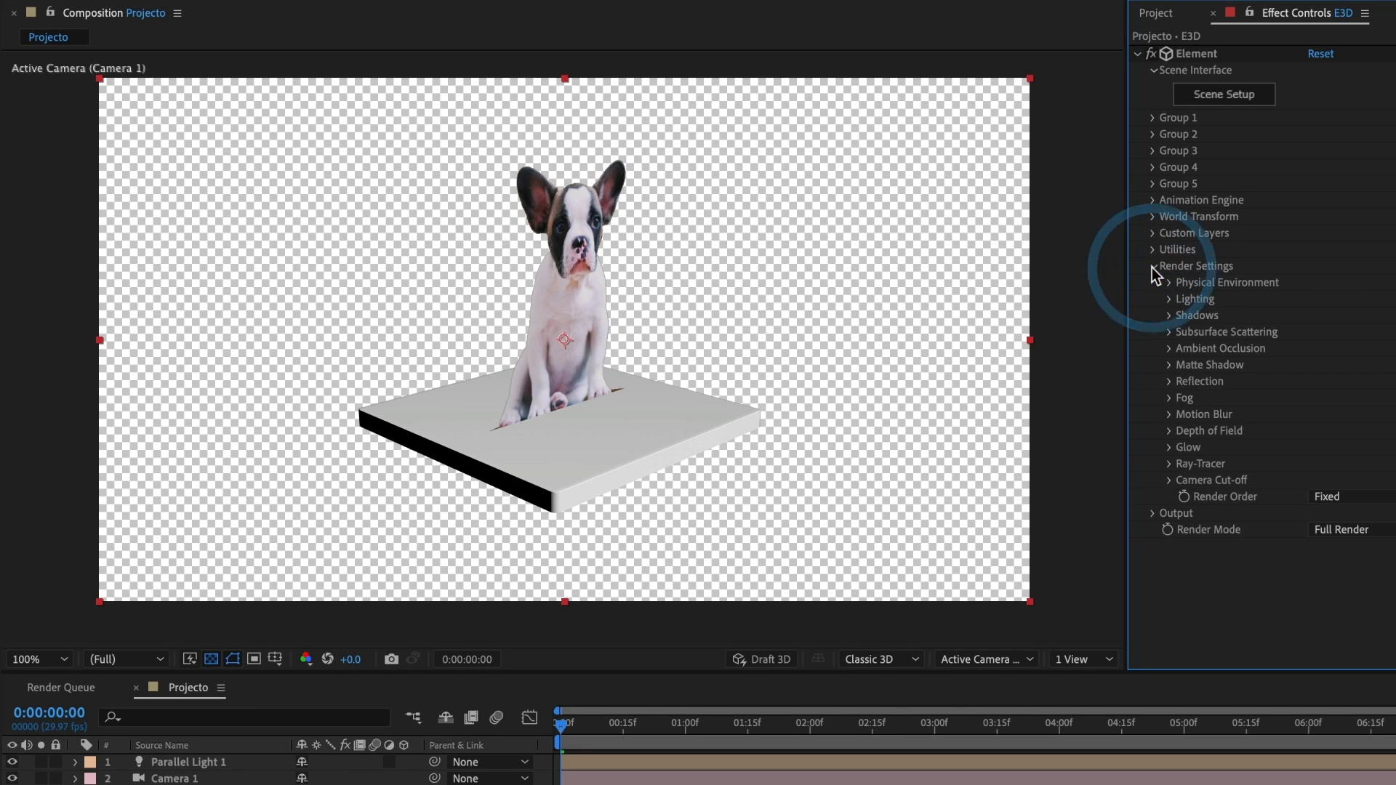
pyautogui.click(1168, 315)
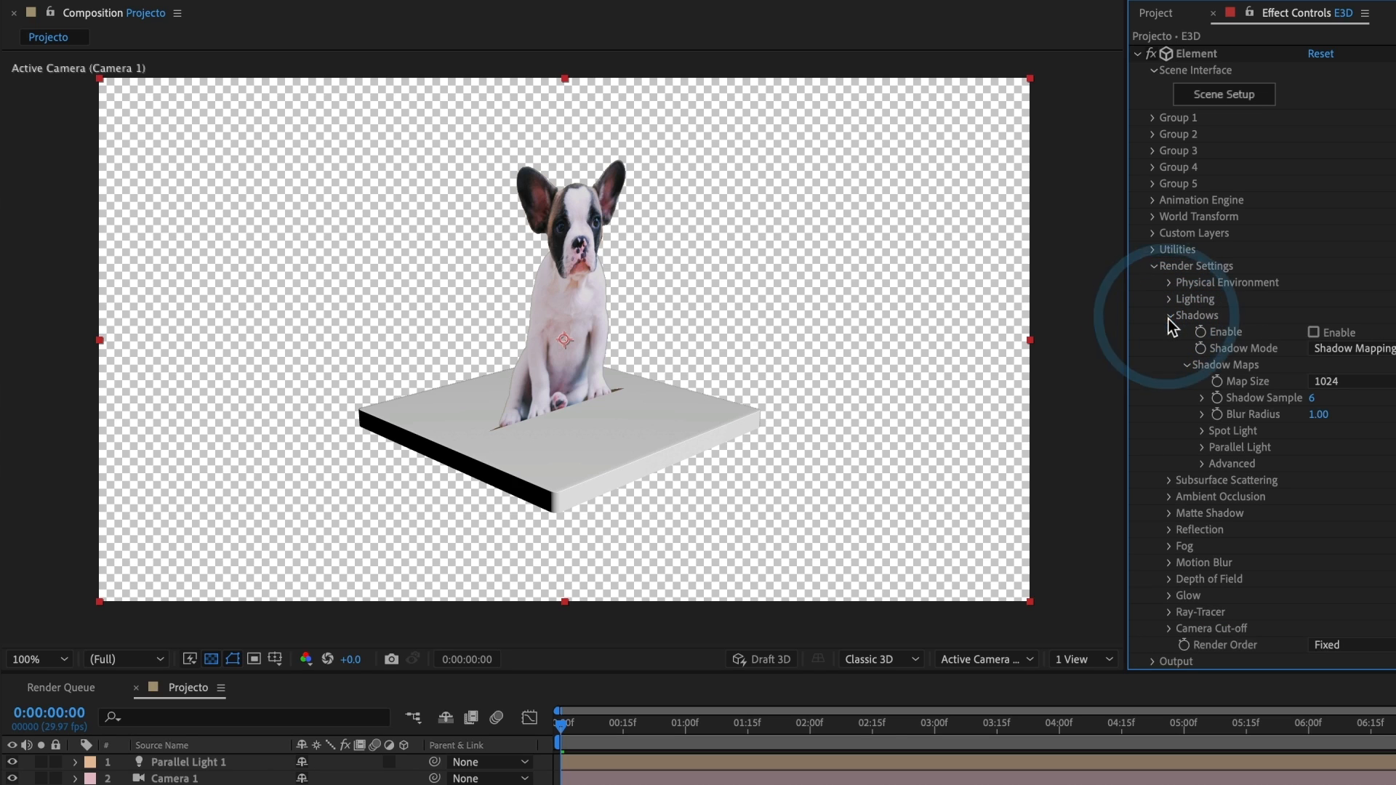
pyautogui.click(1313, 333)
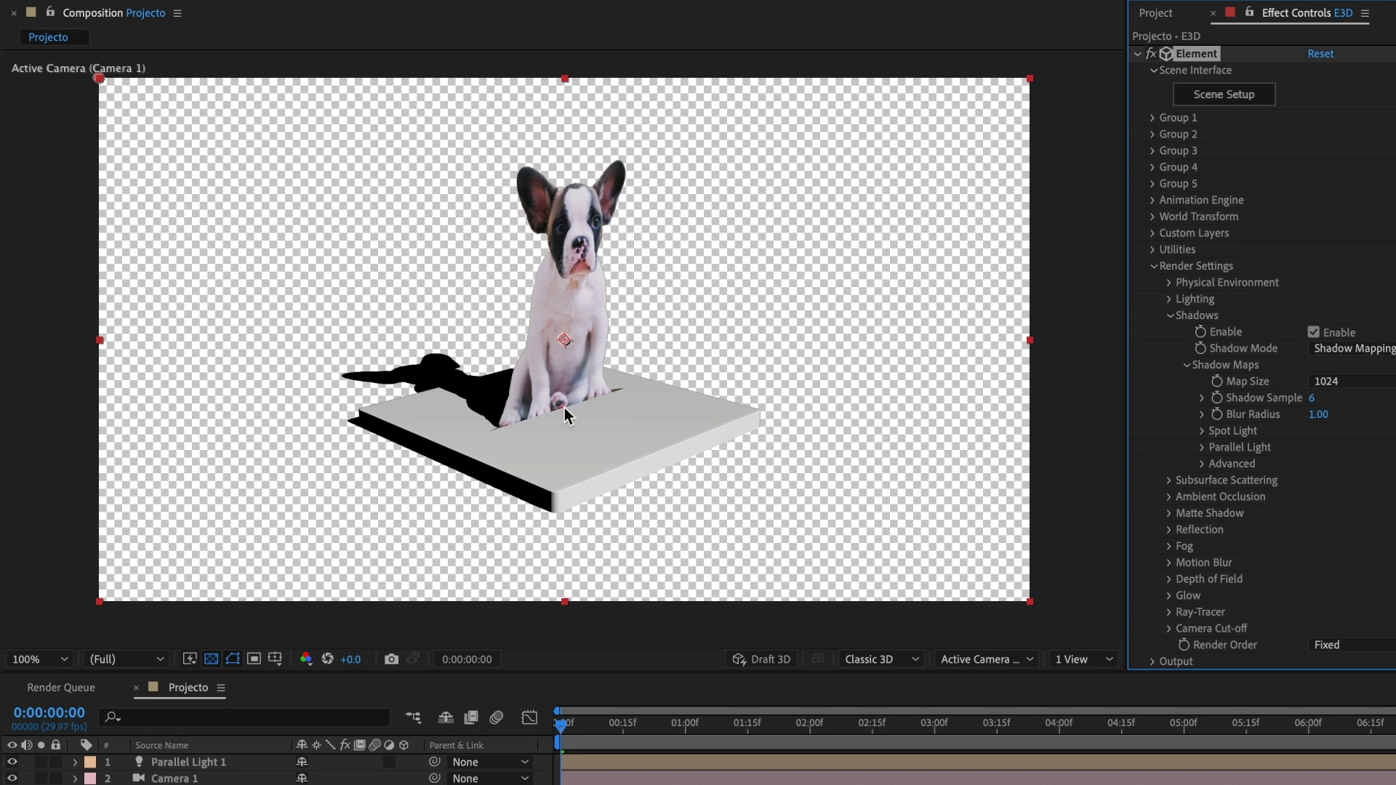
pyautogui.moveTo(582, 469); pyautogui.dragTo(547, 458)
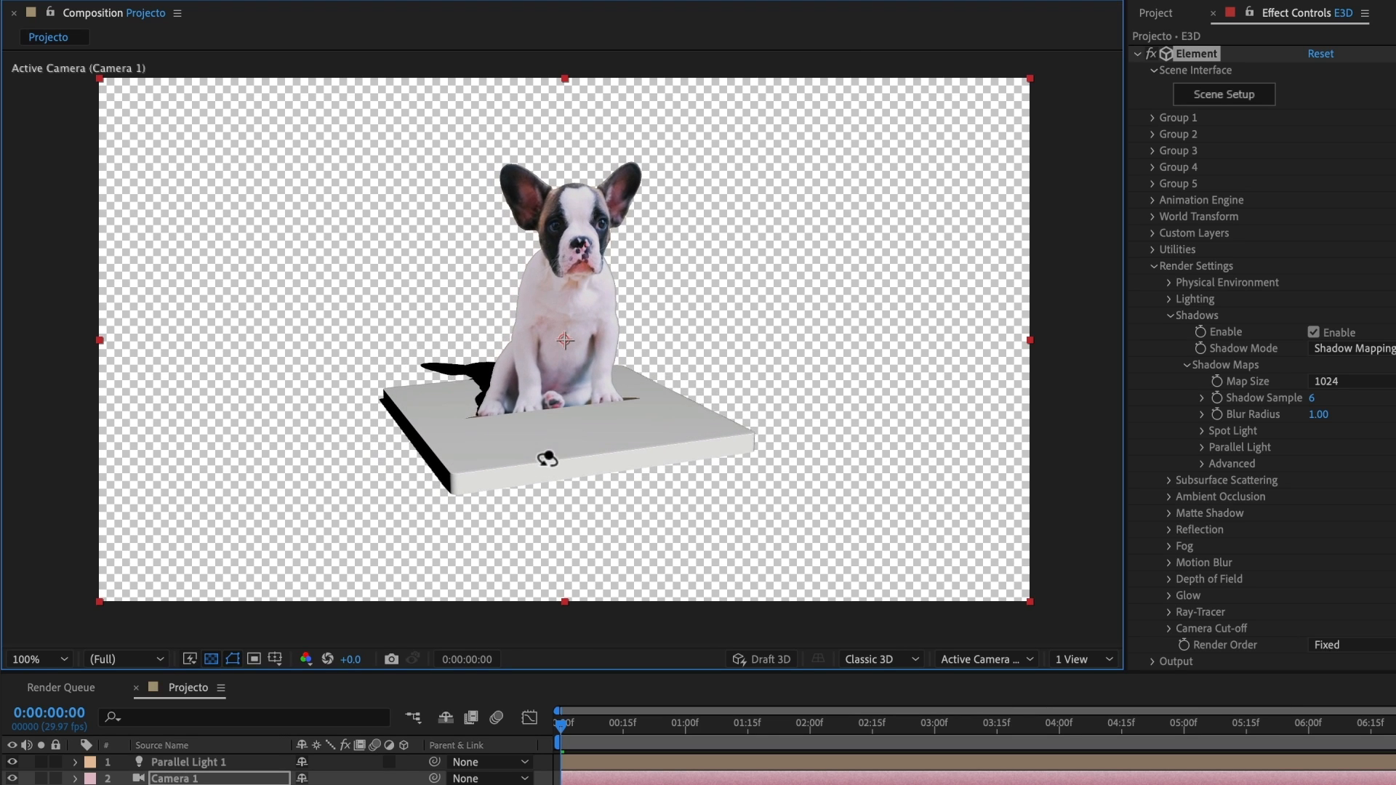
pyautogui.press('v')
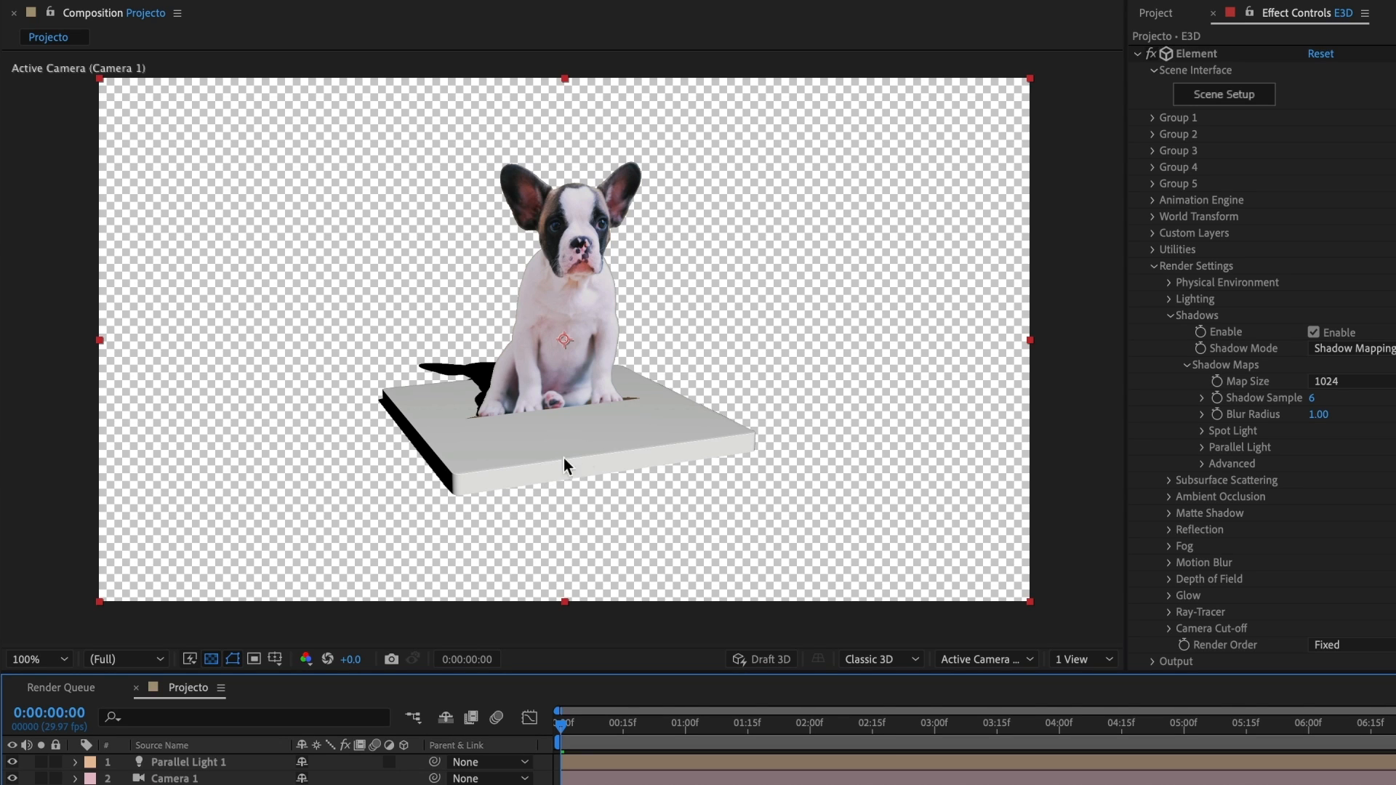
# Open the Element scene setup and delete the Box Model from the scene.
pyautogui.click(1247, 96)
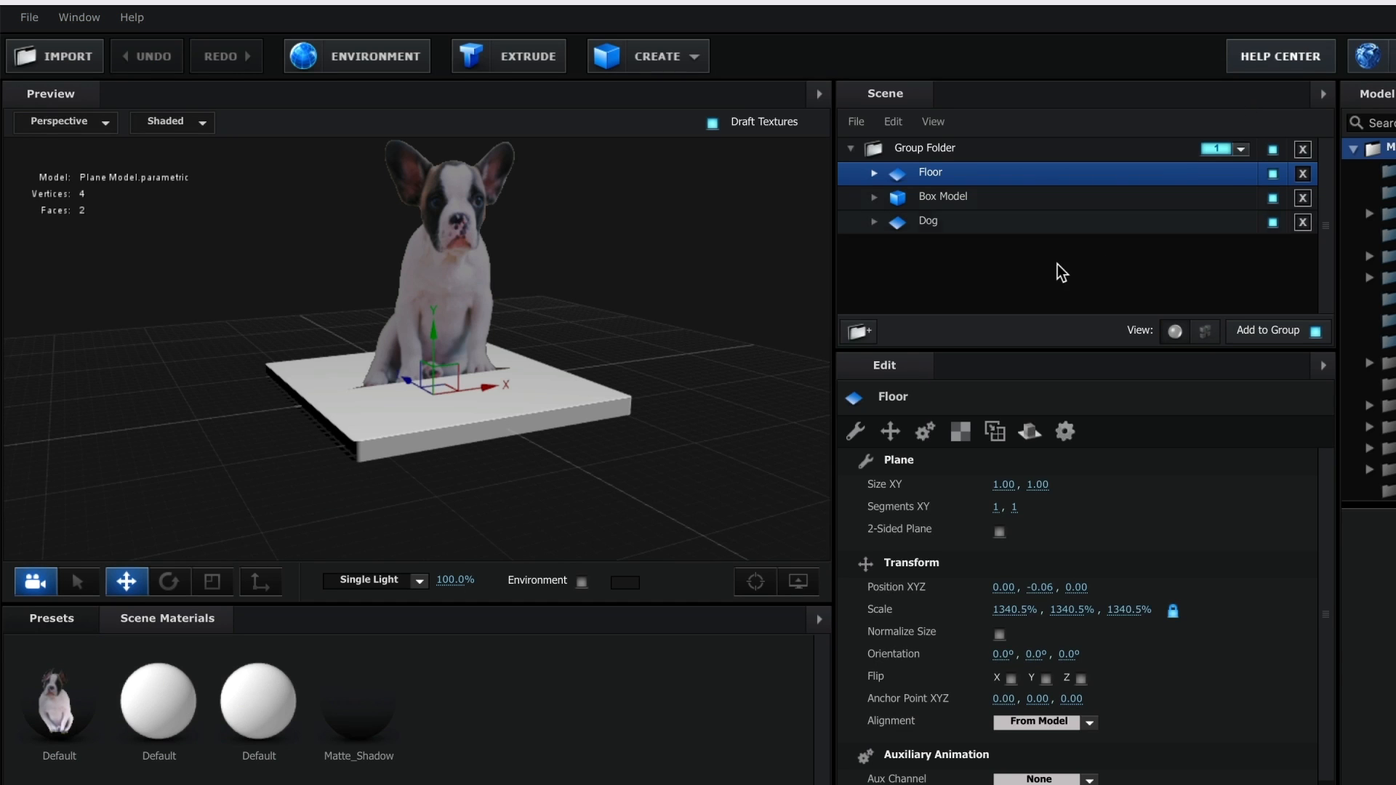
pyautogui.moveTo(657, 433); pyautogui.dragTo(617, 452)
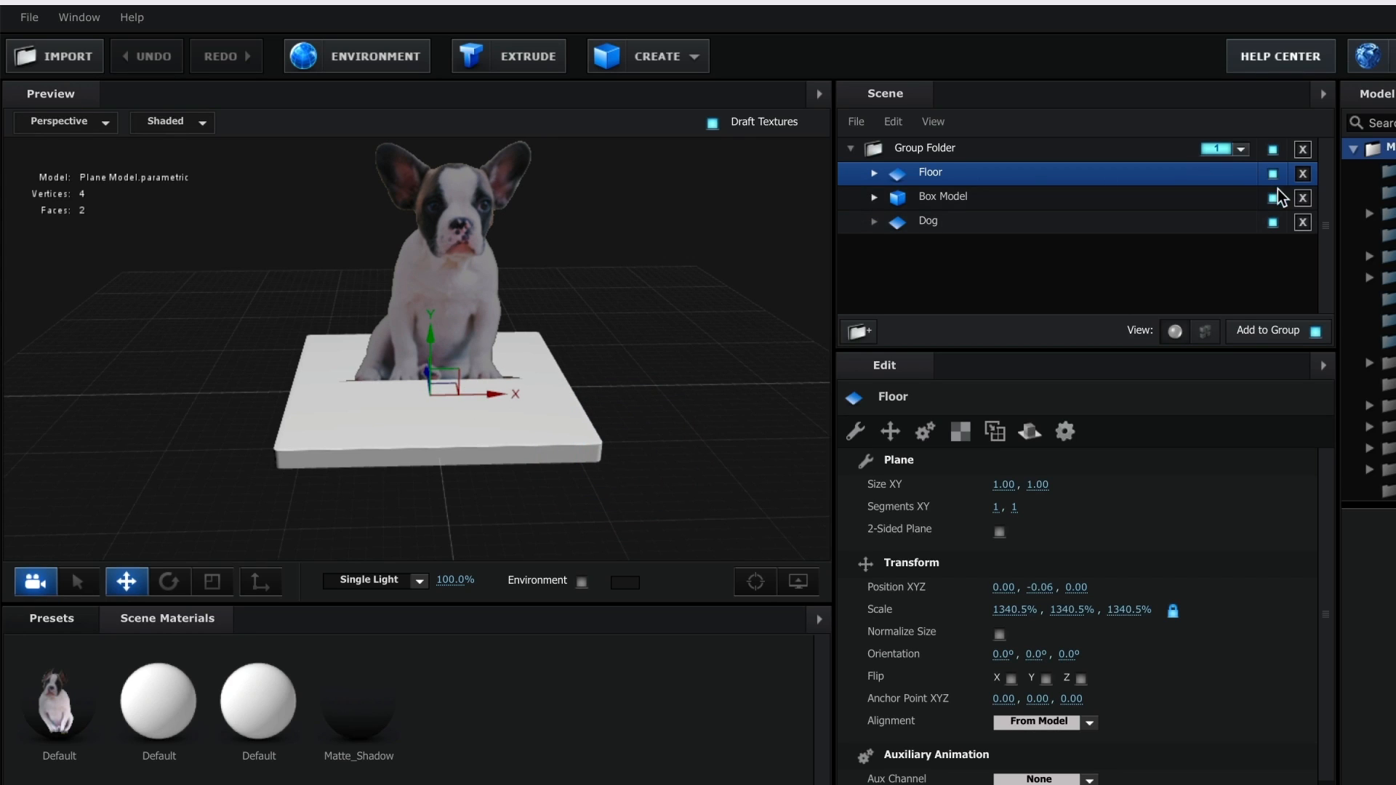
pyautogui.click(1302, 198)
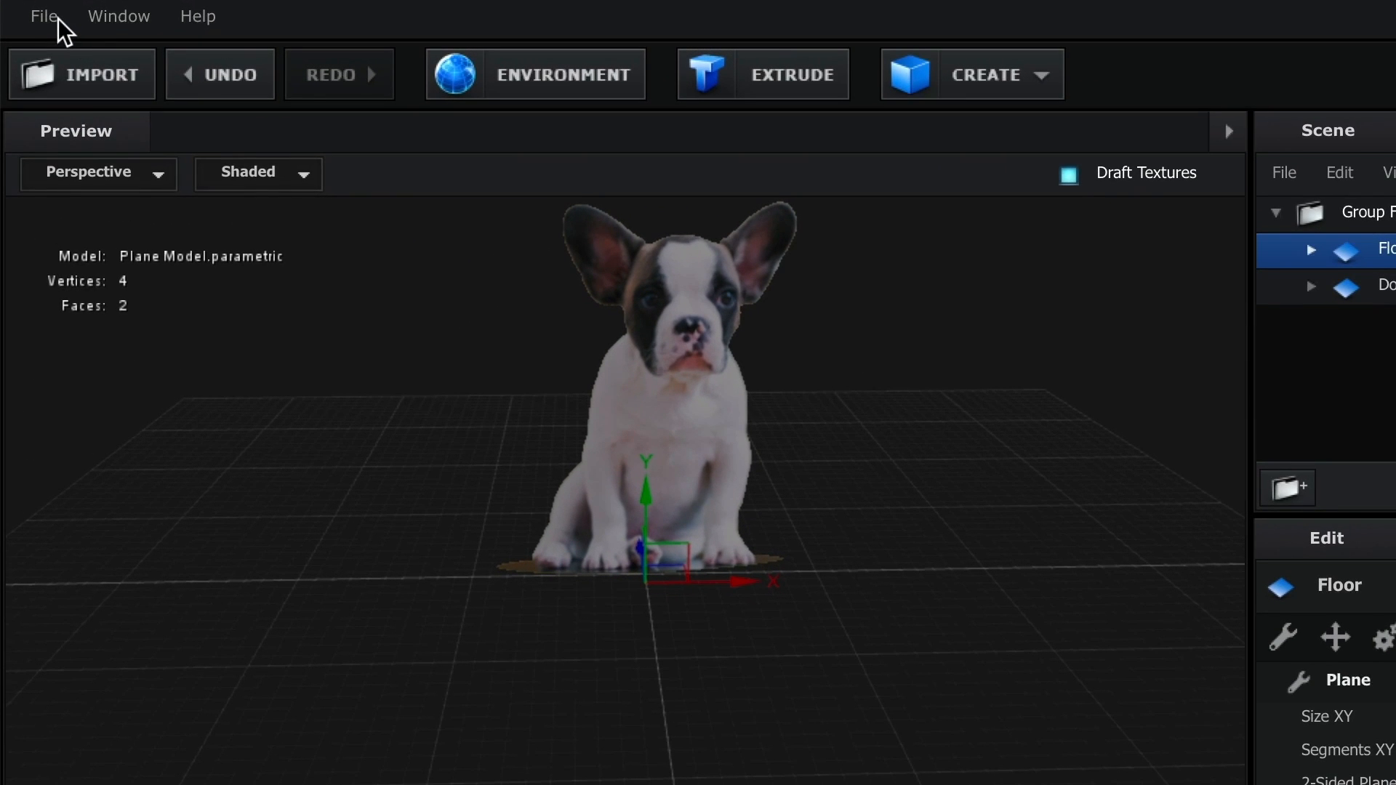
# Import Episode 34.obj from the Desktop's Projecto/Modelo 3D folder as a 3D object, accepting the default import preferences.
pyautogui.click(50, 16)
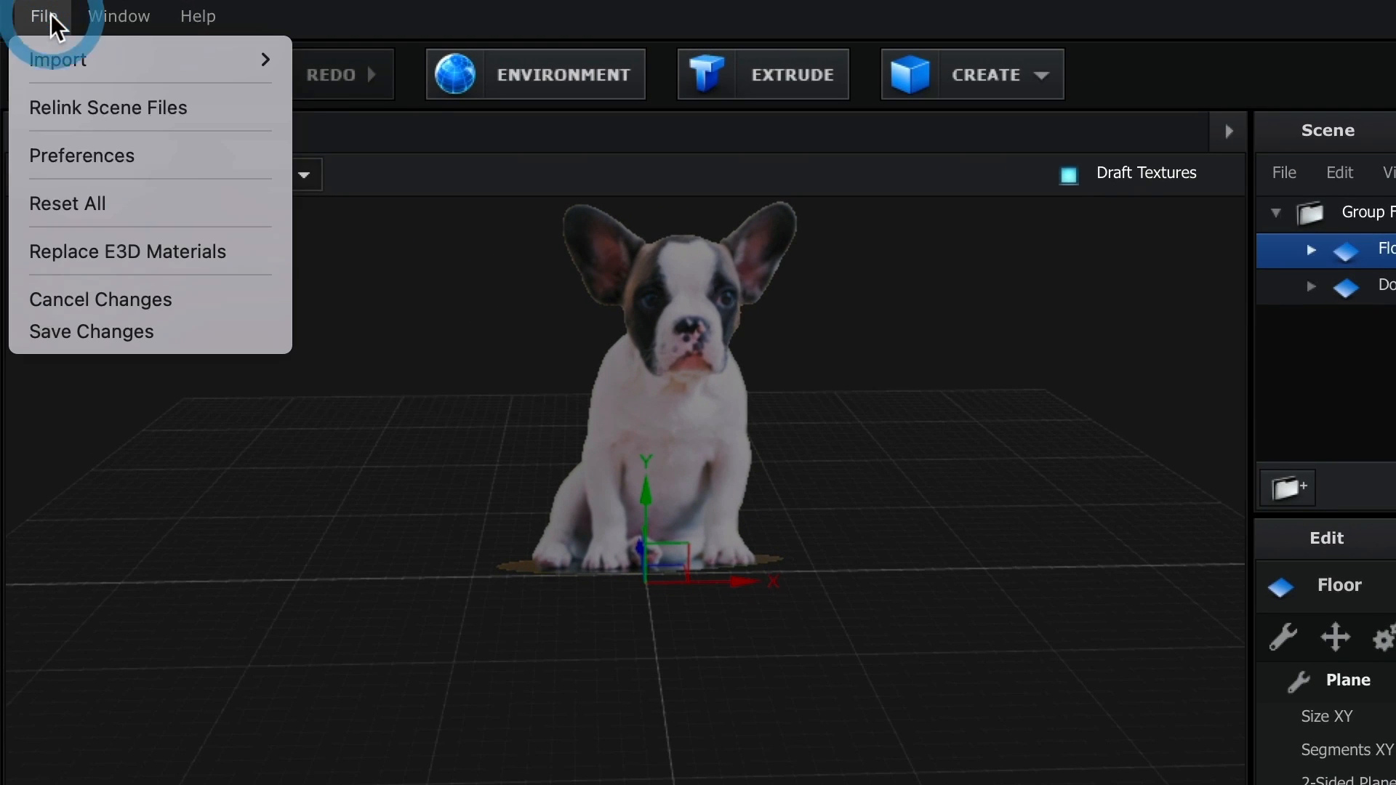
pyautogui.moveTo(50, 62)
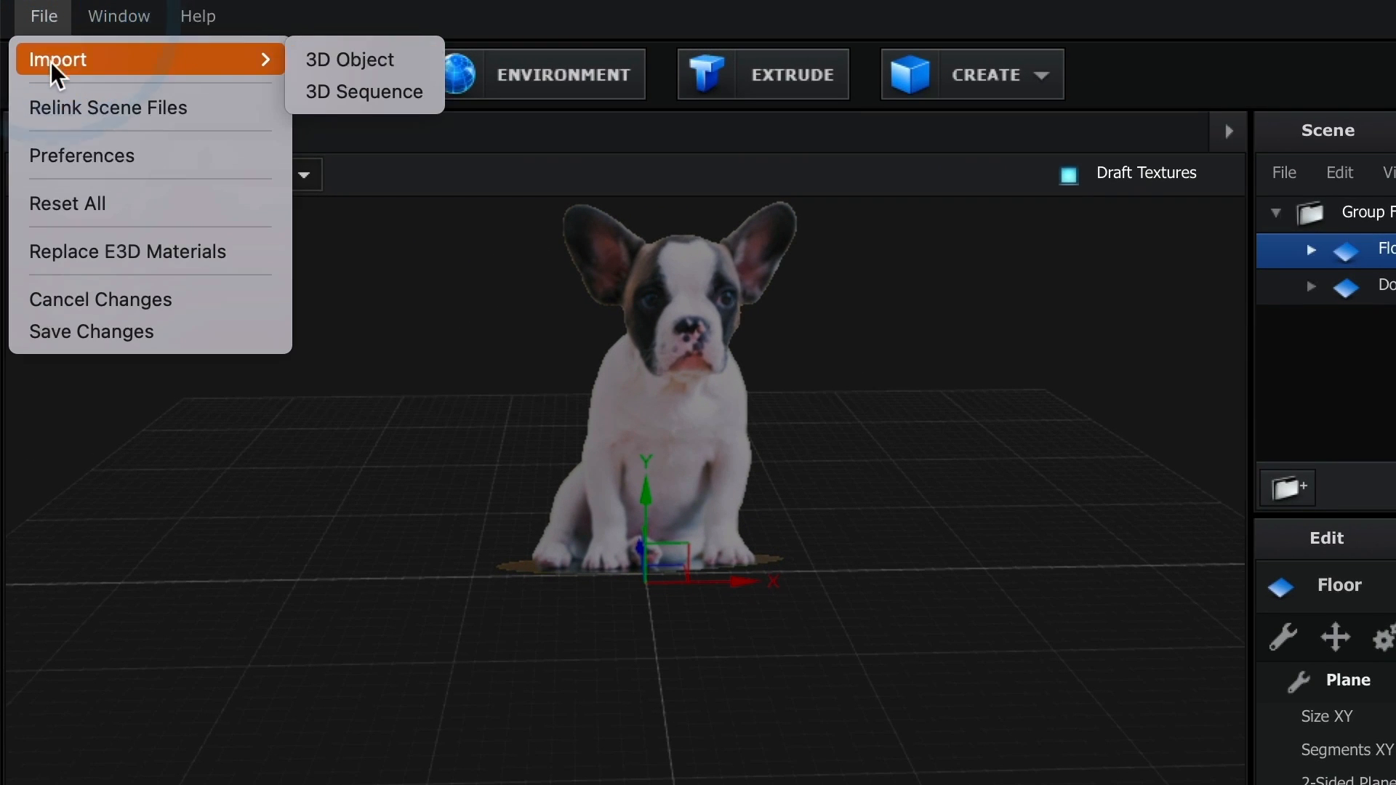
pyautogui.click(346, 64)
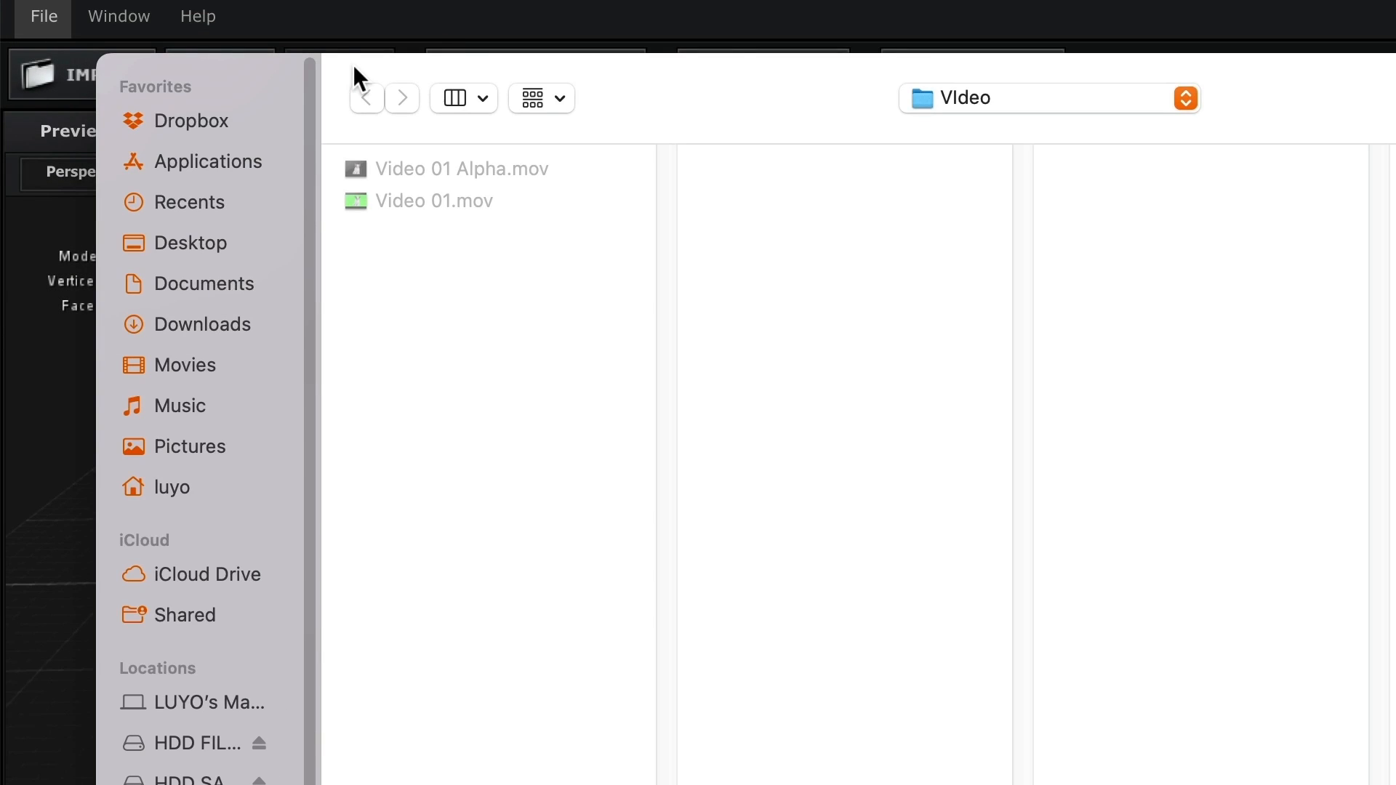
pyautogui.click(185, 234)
pyautogui.click(425, 176)
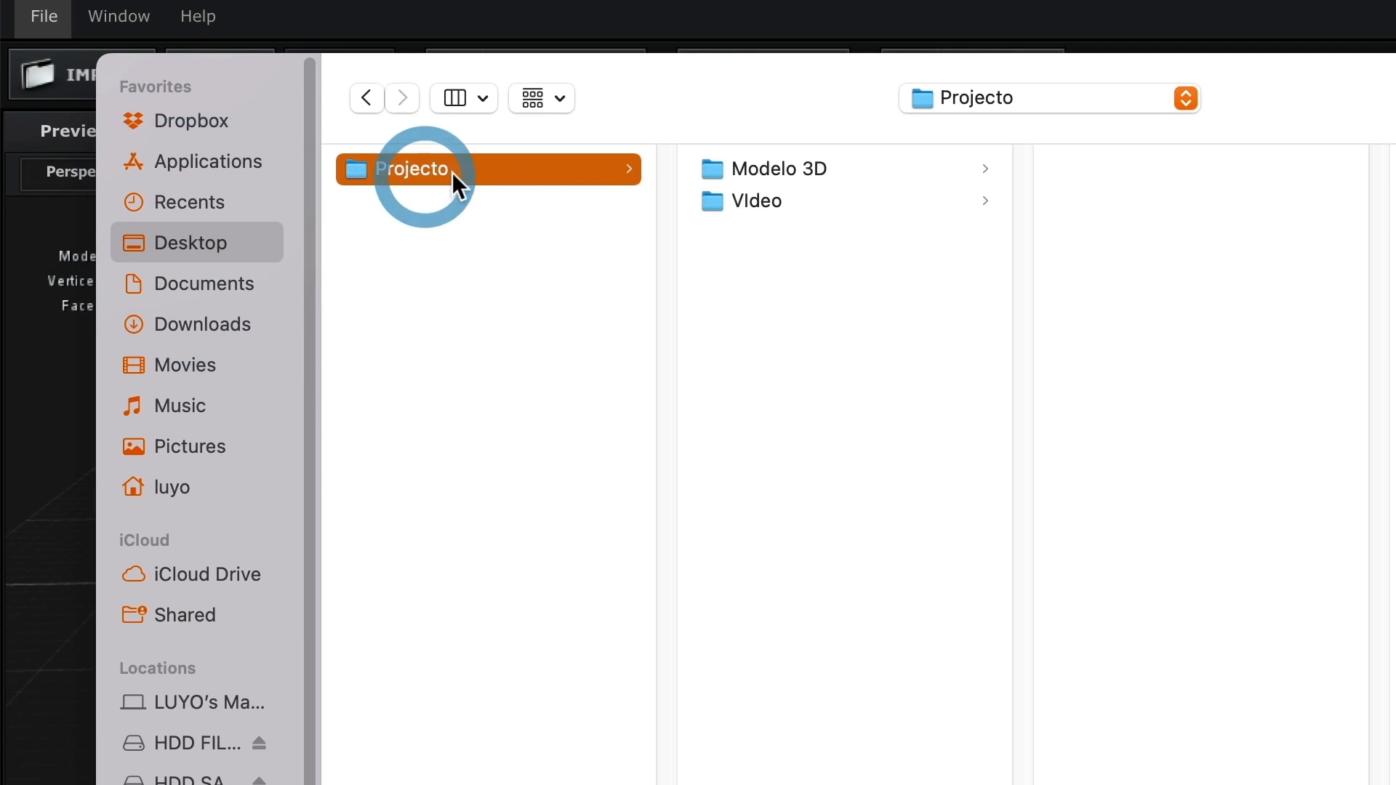
pyautogui.click(747, 172)
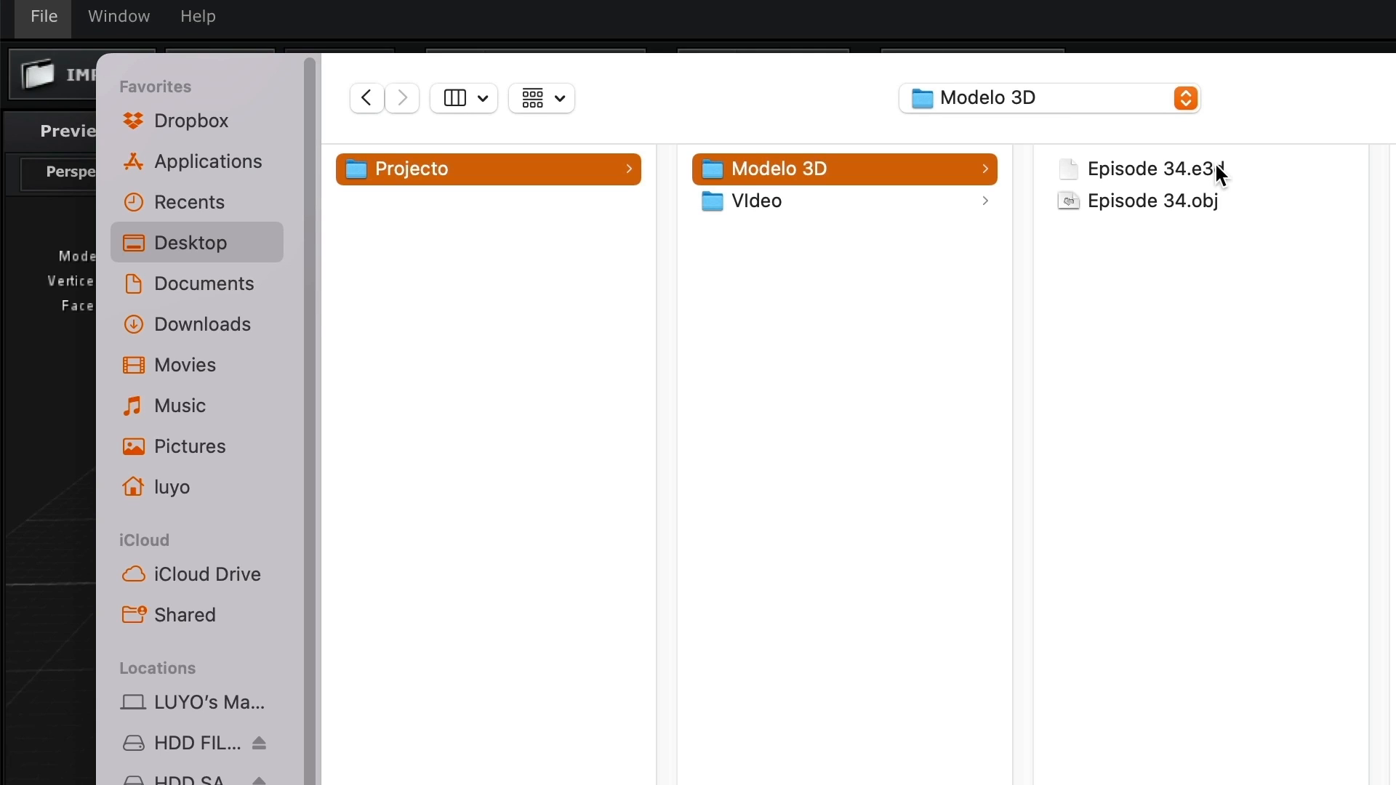
pyautogui.click(1215, 171)
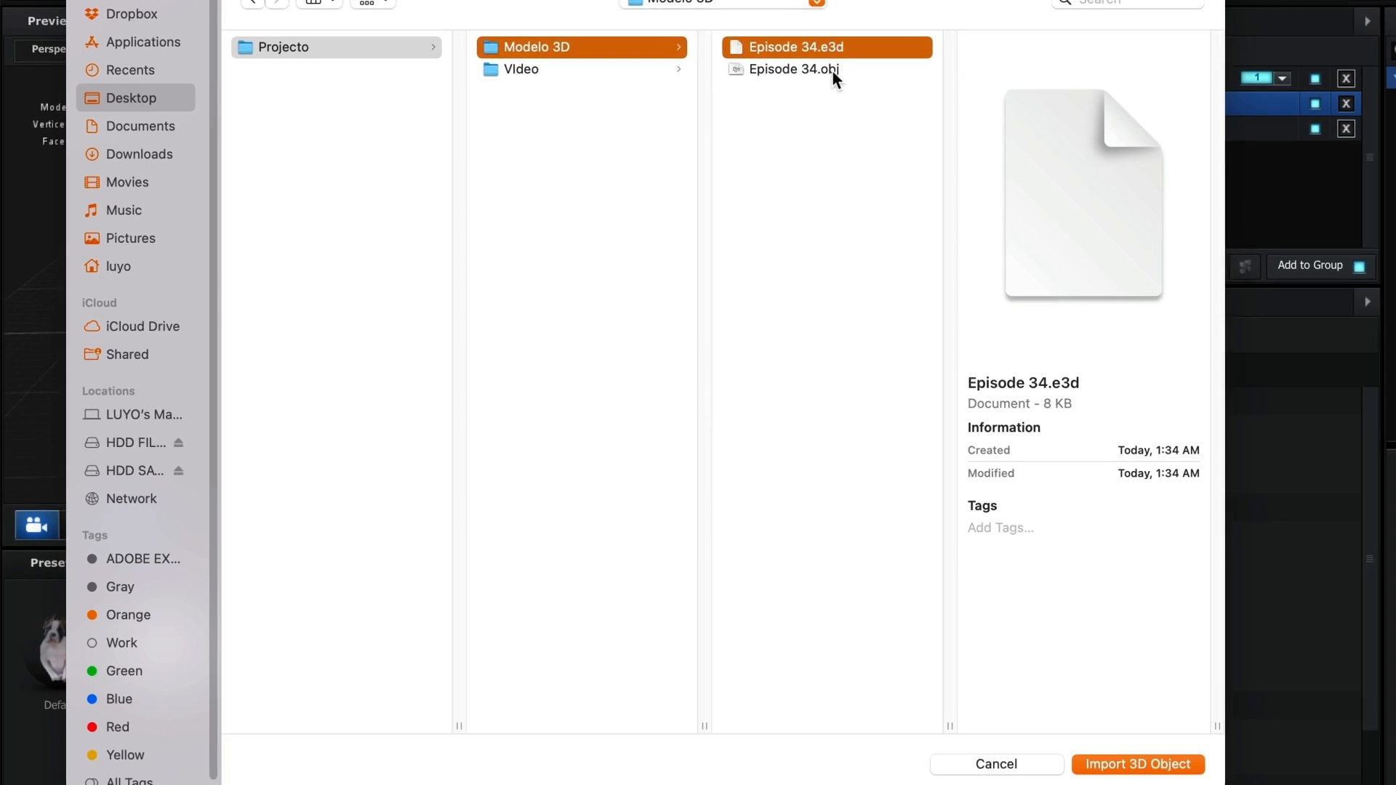
pyautogui.click(1159, 202)
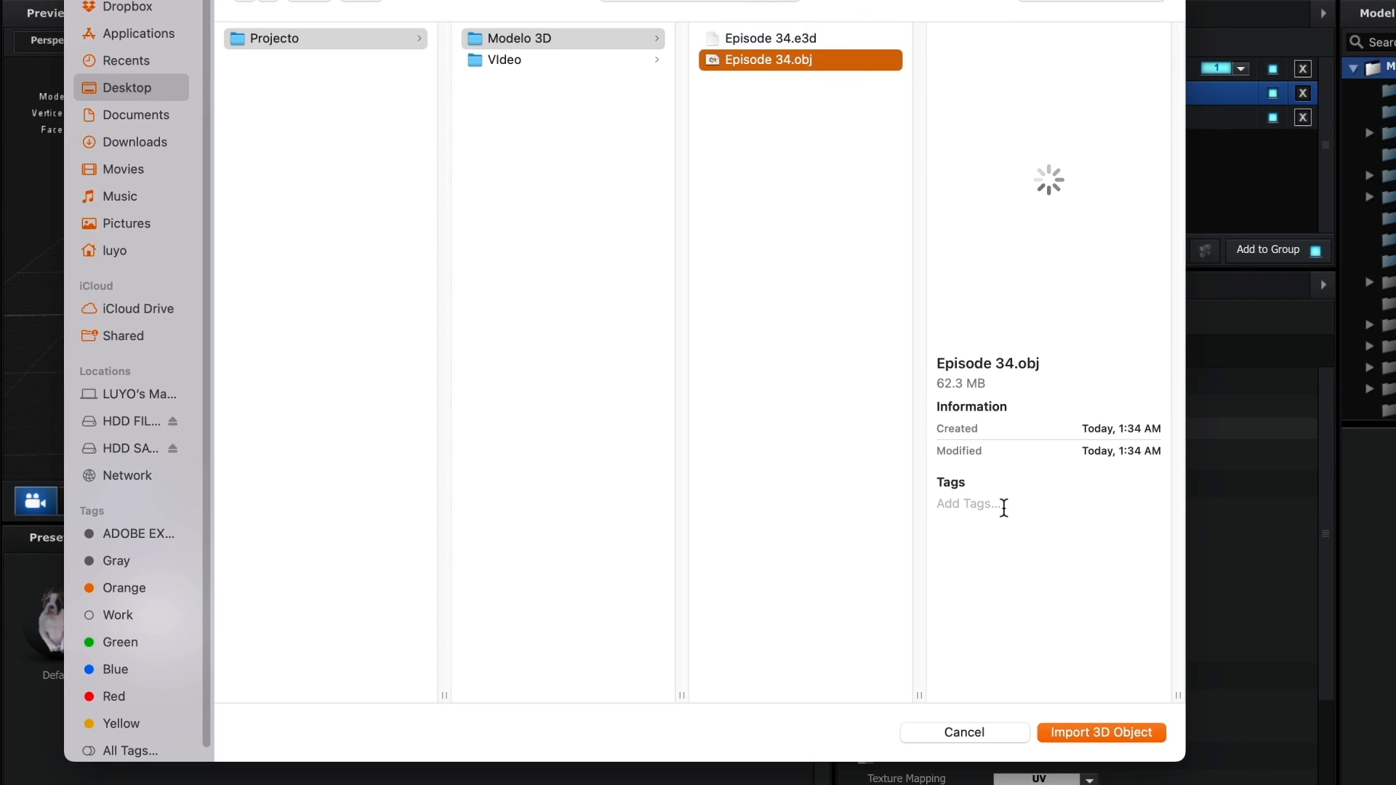
pyautogui.click(1122, 732)
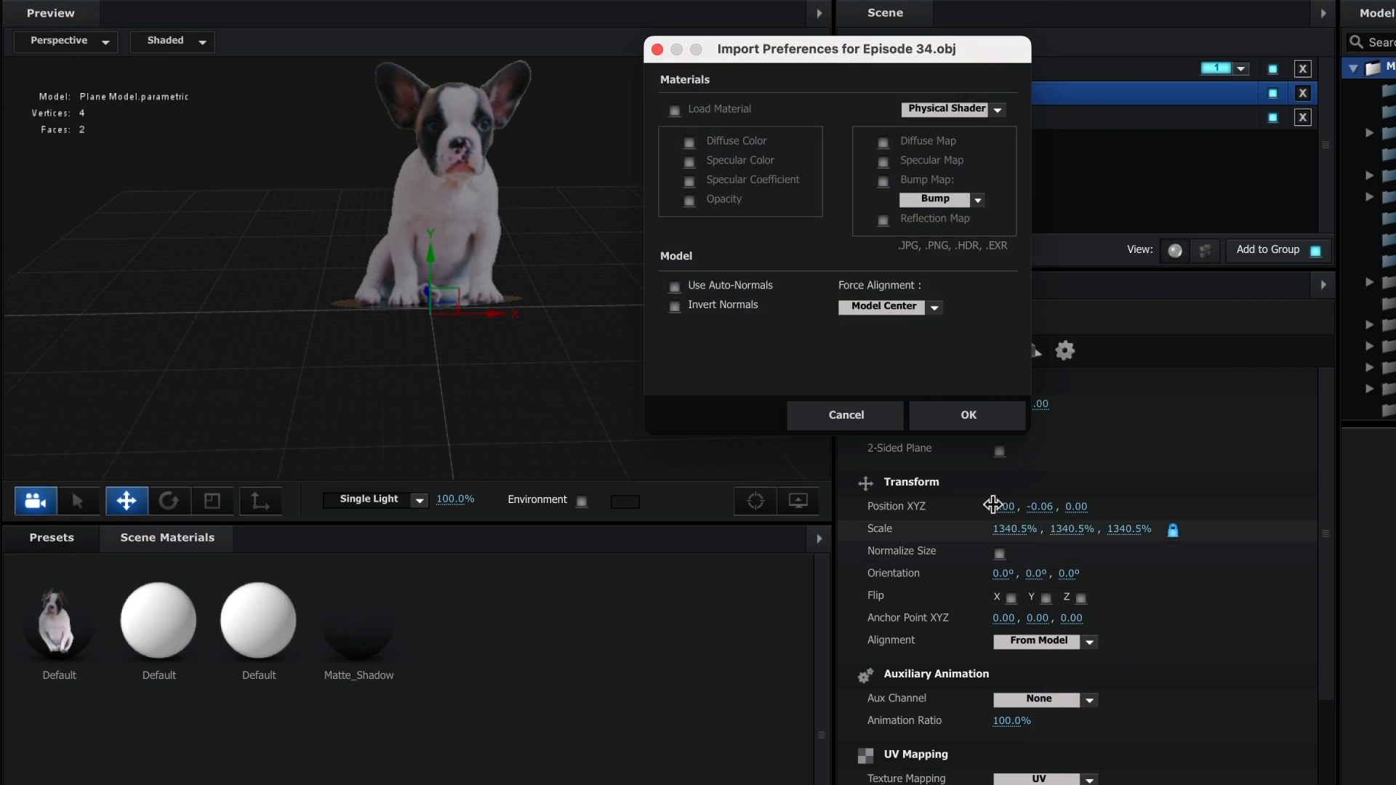
pyautogui.click(963, 425)
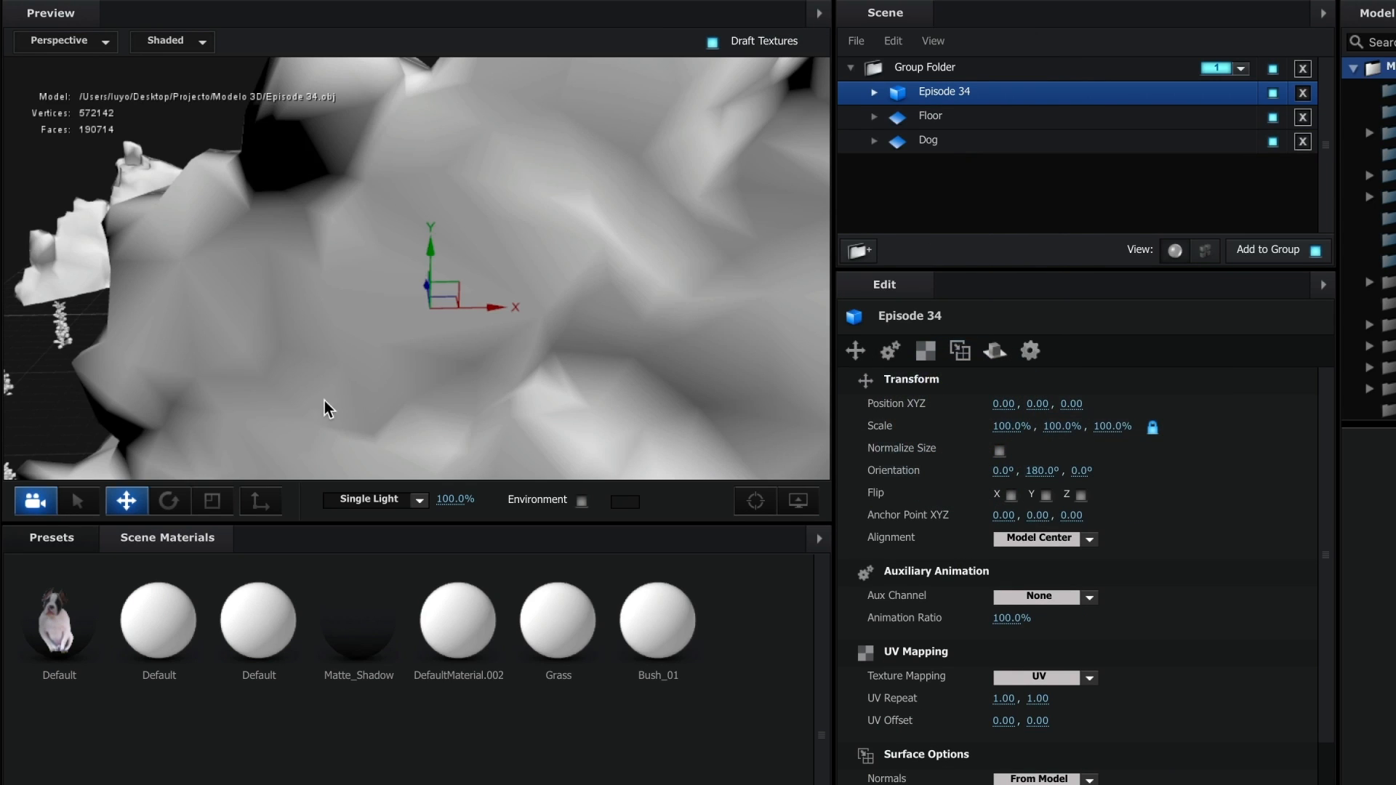
# Normalize the untextured Episode 34 model, try it beside the dog at X 1.18, Y 0.57 with 298.3° Y rotation, and delete it.
pyautogui.click(998, 451)
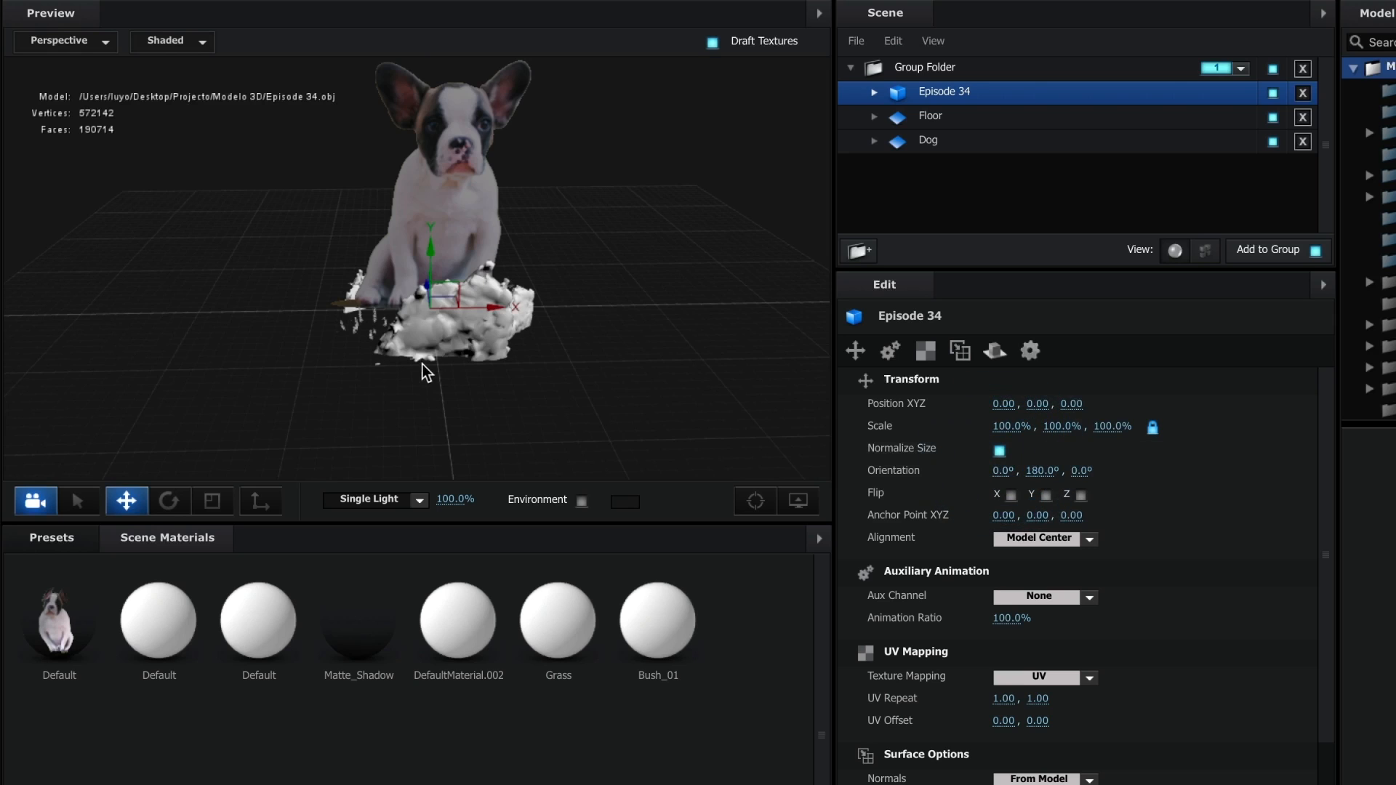
pyautogui.moveTo(421, 260); pyautogui.dragTo(438, 185)
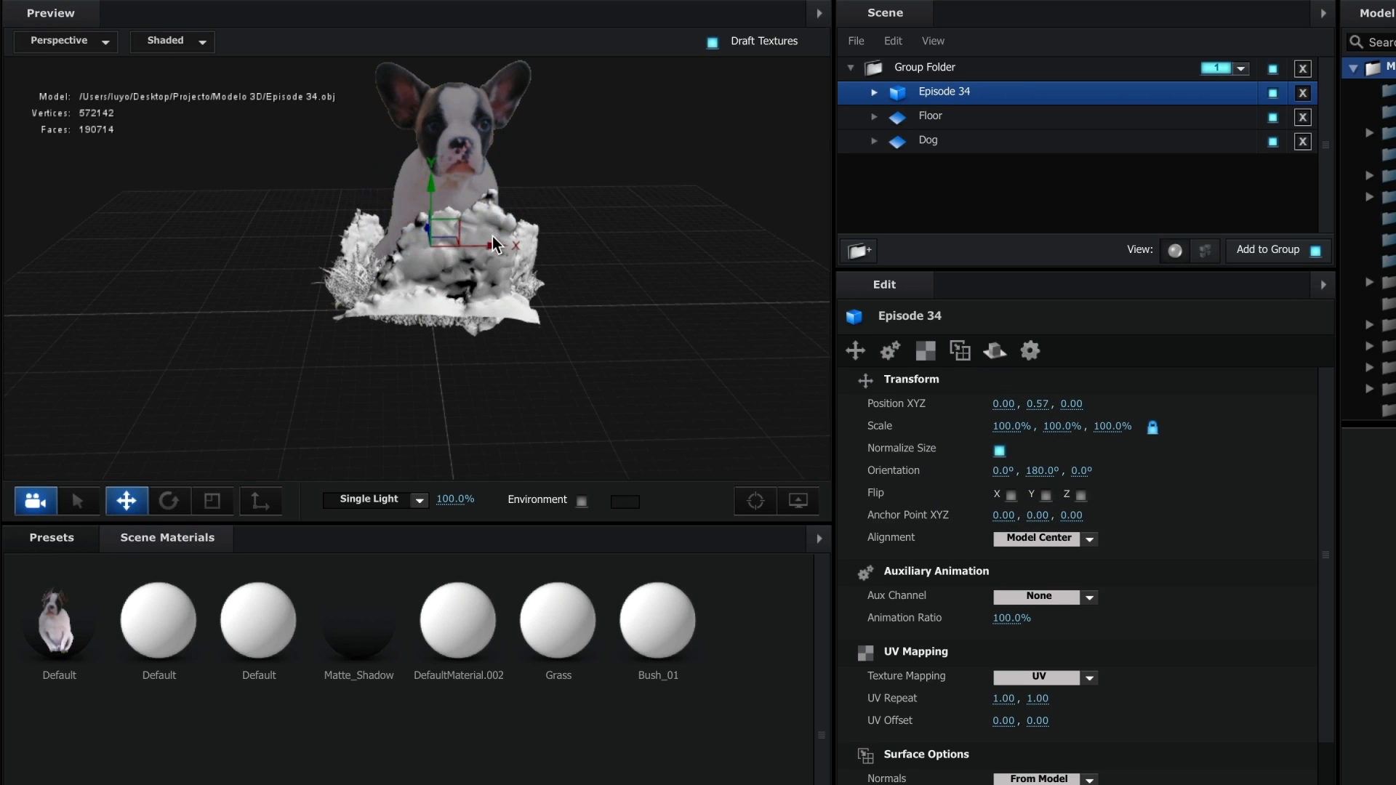
pyautogui.moveTo(491, 237); pyautogui.dragTo(649, 234)
pyautogui.click(169, 500)
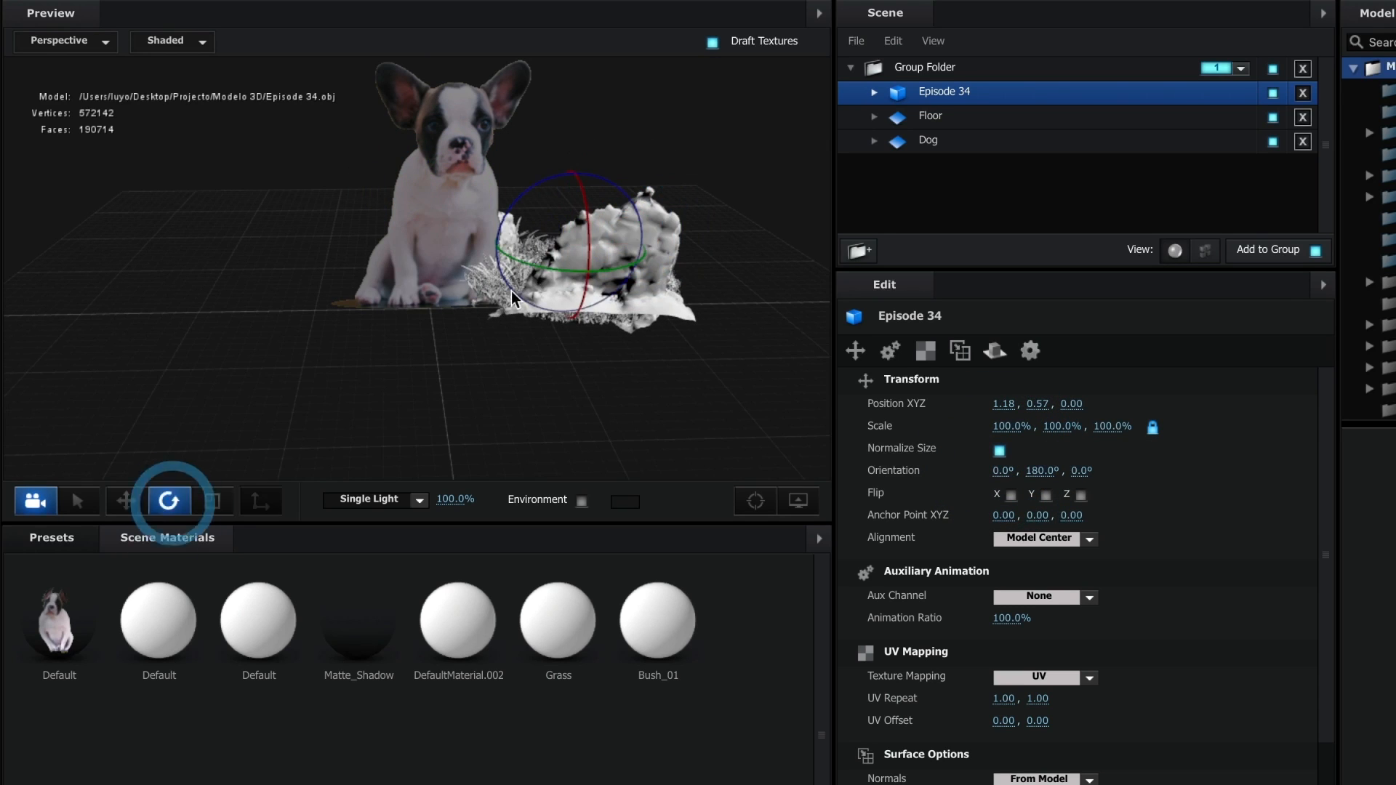
pyautogui.moveTo(520, 261); pyautogui.dragTo(709, 241)
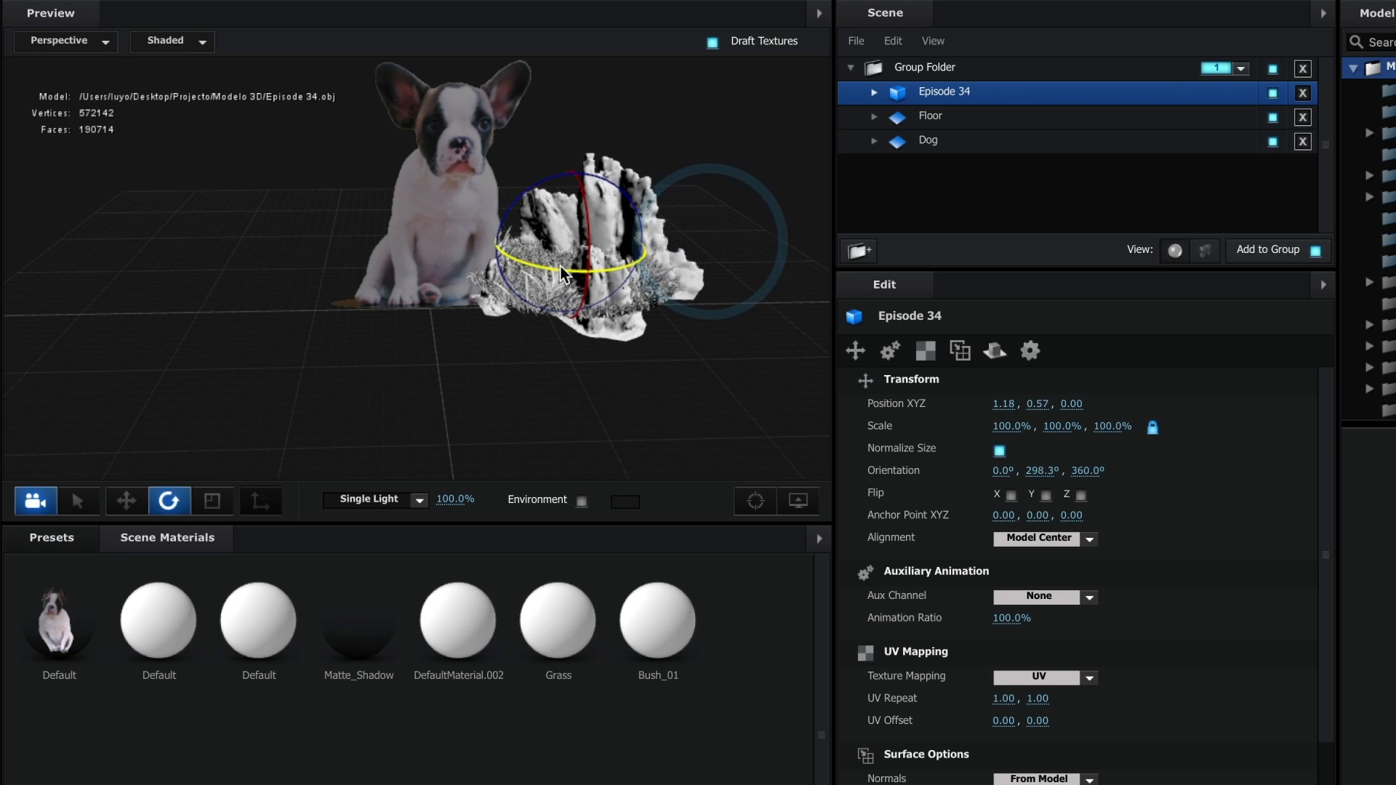
pyautogui.click(1302, 93)
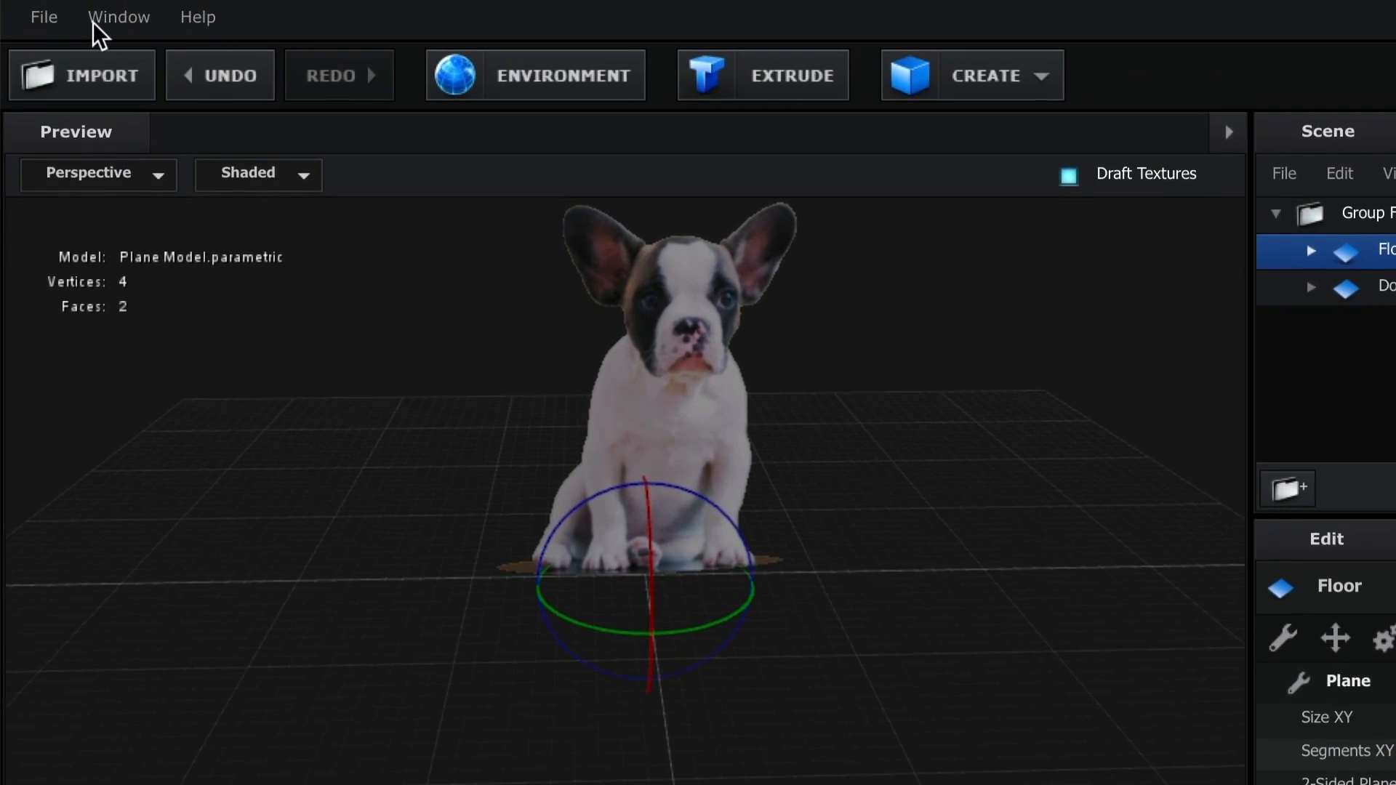
# Import Episode 34.e3d from the Modelo 3D folder as a 3D object.
pyautogui.click(62, 18)
pyautogui.moveTo(55, 58)
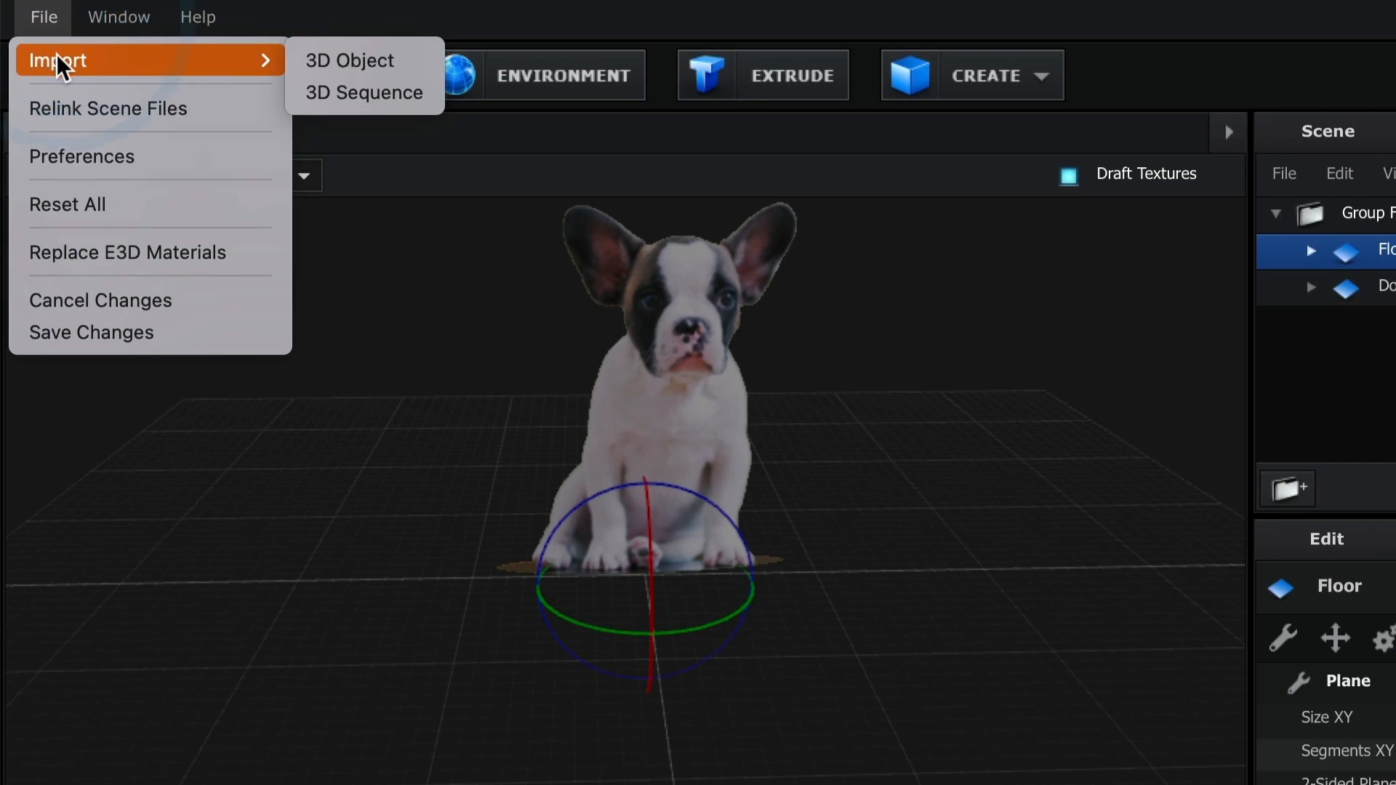
pyautogui.click(365, 61)
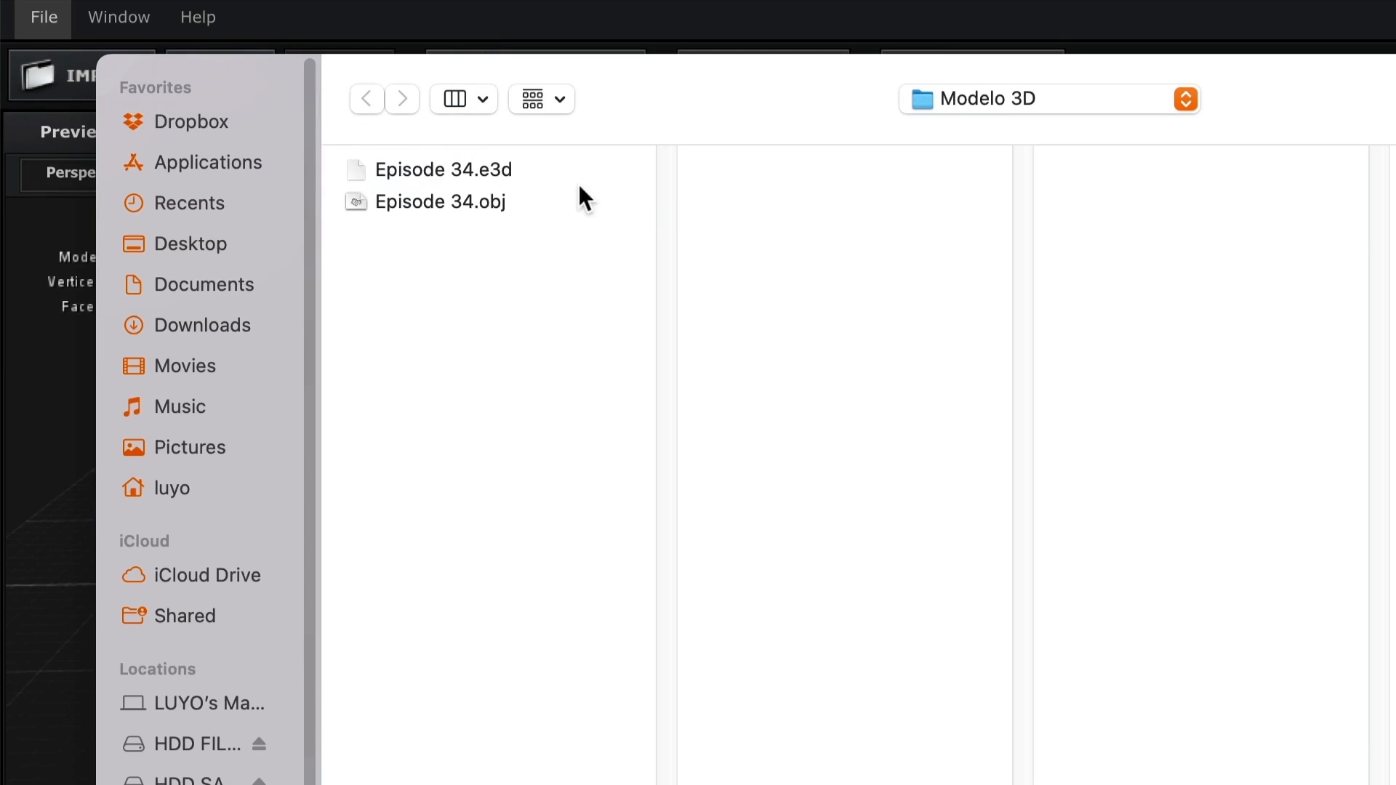
pyautogui.click(500, 174)
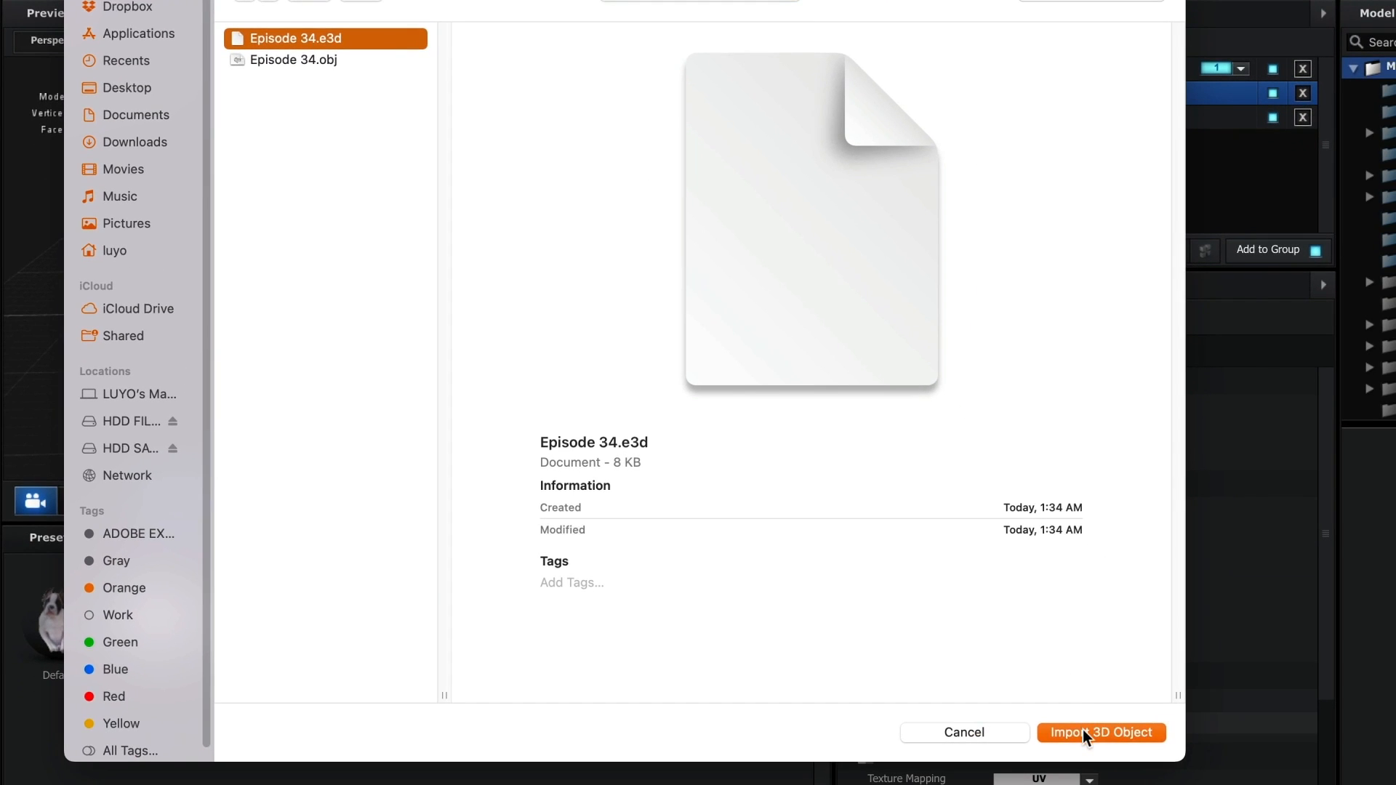
pyautogui.click(1083, 732)
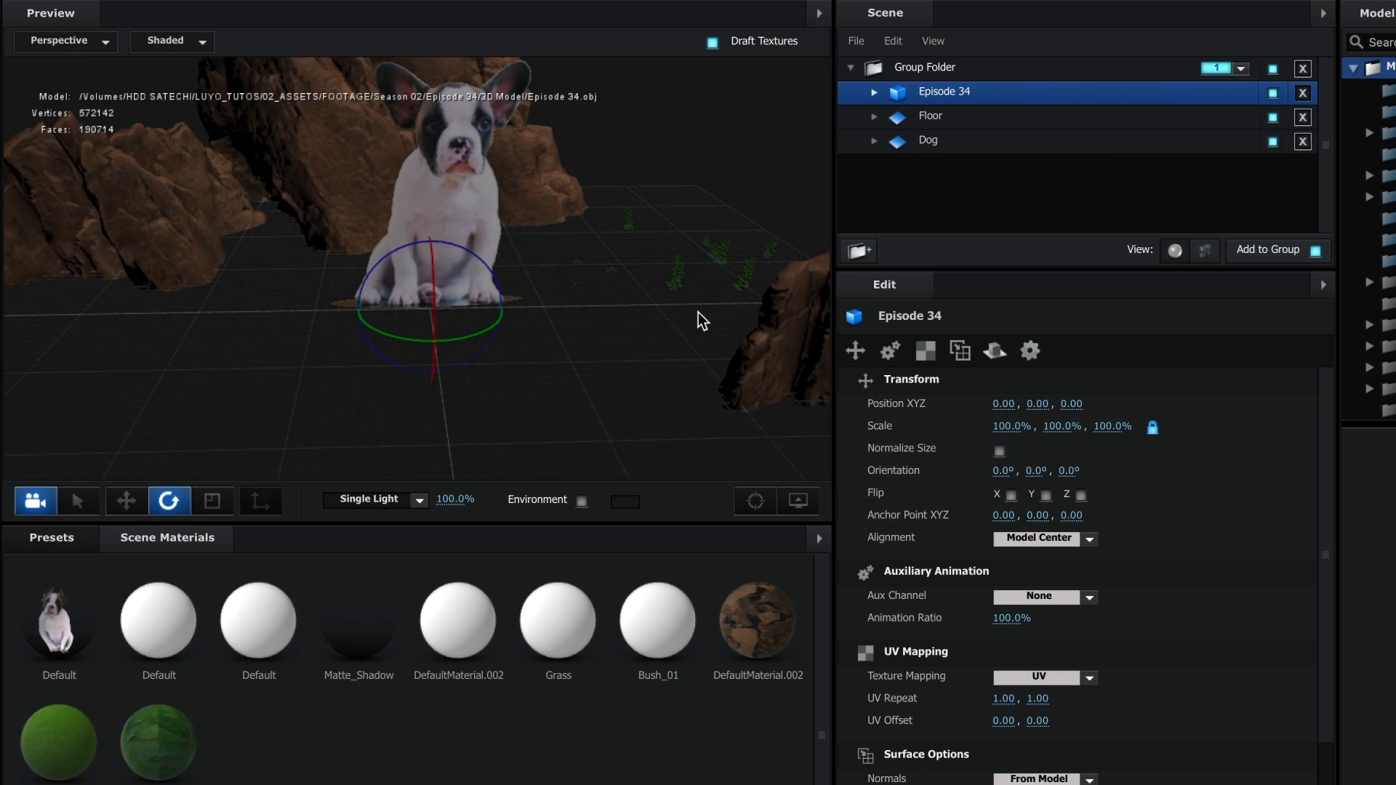
# Normalize the textured Episode 34 model's size, scale it uniformly to about 228.9%, and raise it to about Y 0.60 under the dog.
pyautogui.click(999, 451)
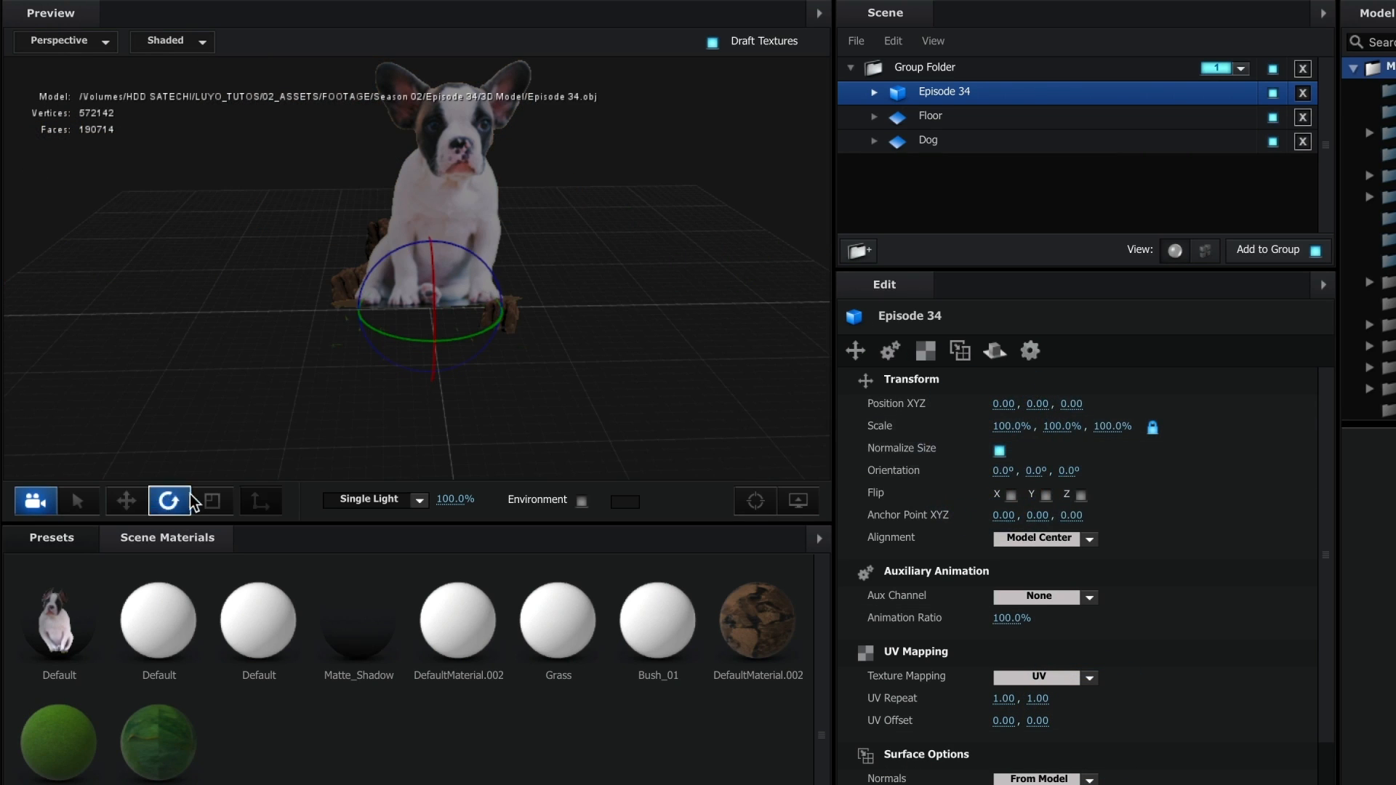
pyautogui.click(212, 500)
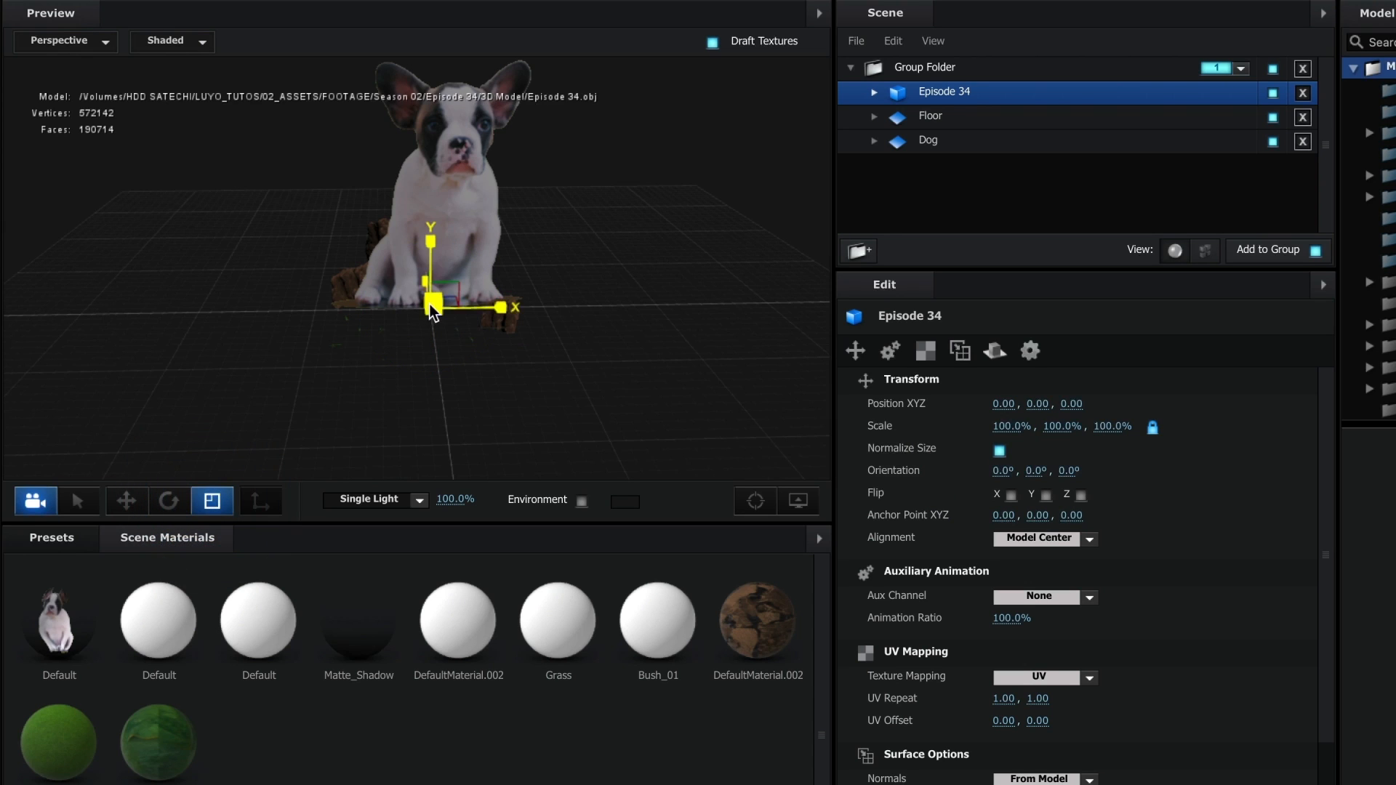
pyautogui.moveTo(433, 309); pyautogui.dragTo(630, 303)
pyautogui.click(126, 501)
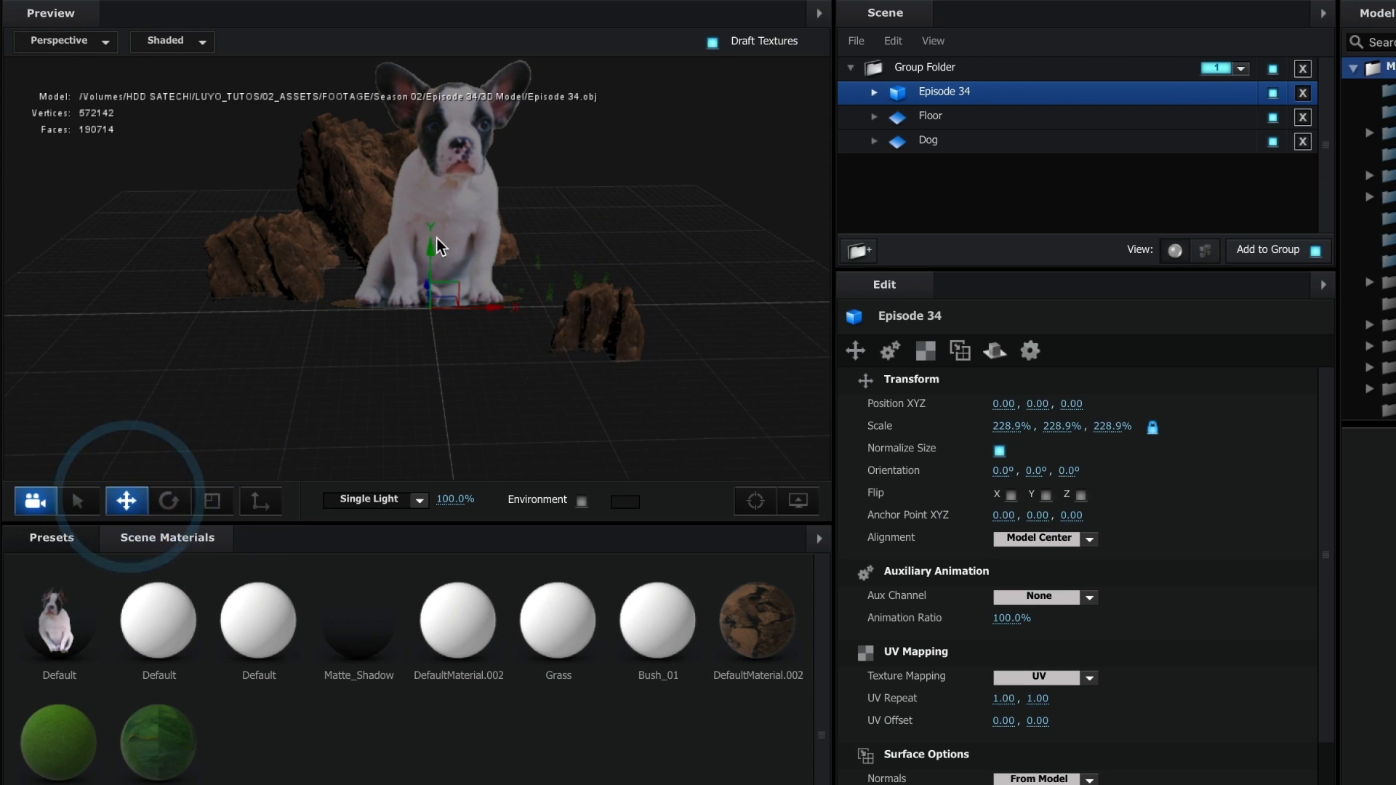
pyautogui.moveTo(436, 238); pyautogui.dragTo(456, 176)
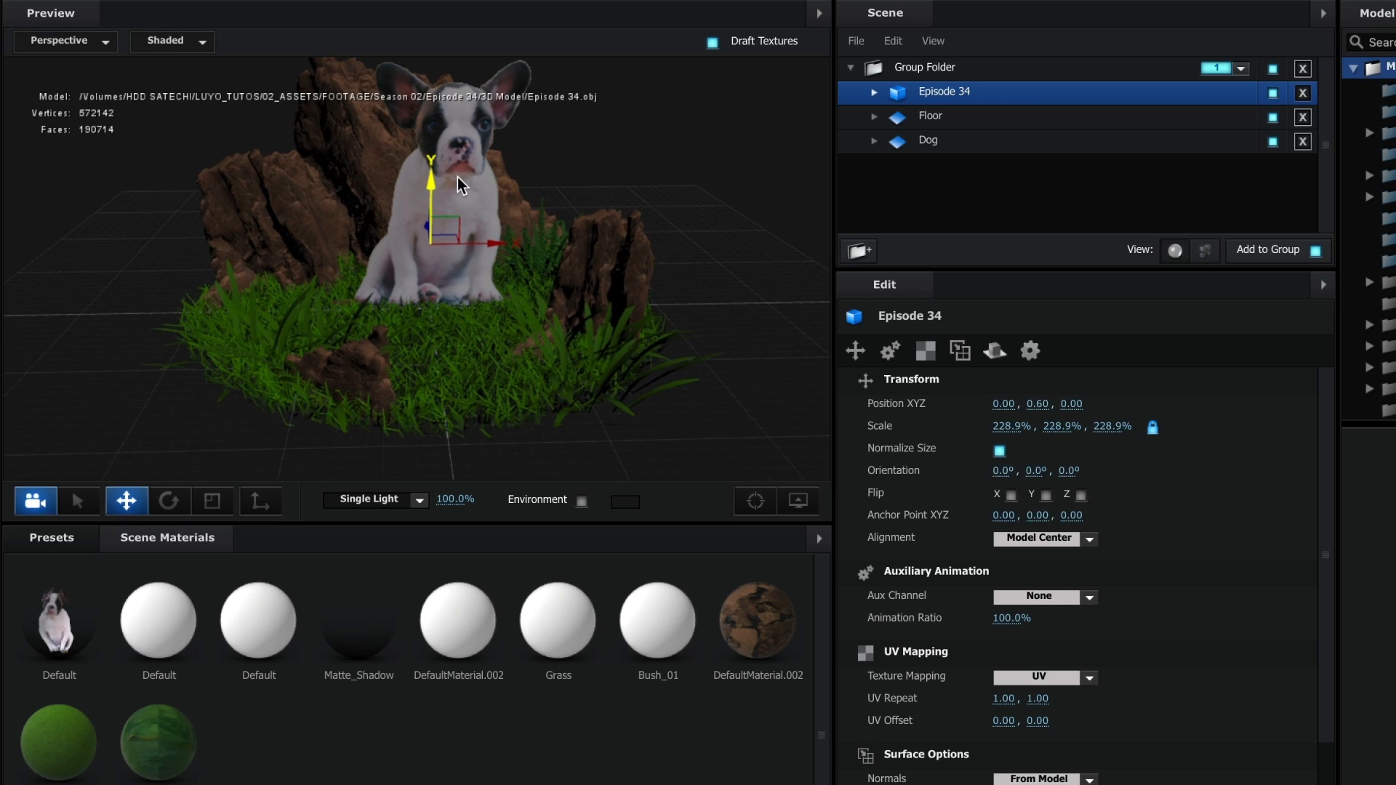
pyautogui.moveTo(413, 361); pyautogui.dragTo(468, 341)
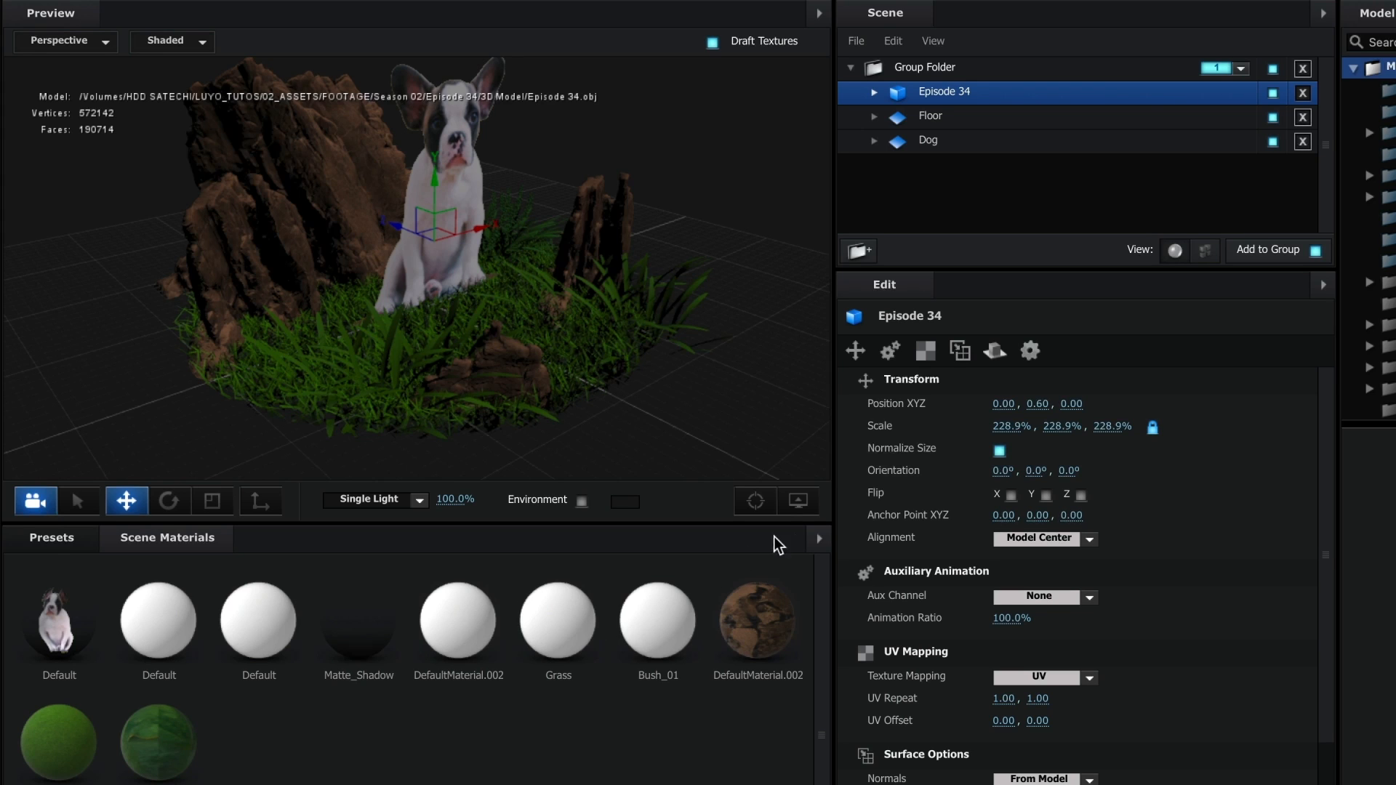
# Remove the unused scene materials and return to the composition with the updated scene.
pyautogui.click(810, 537)
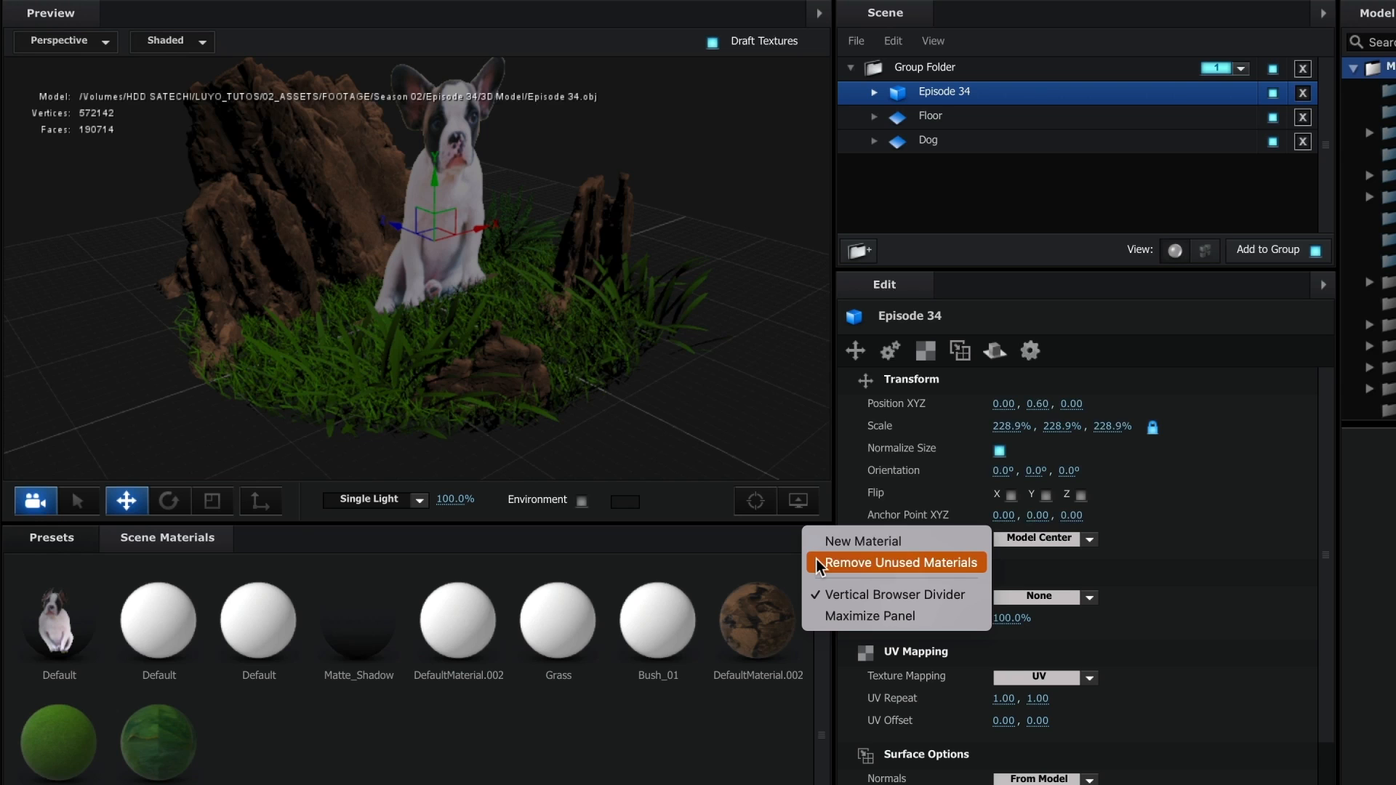
pyautogui.click(817, 560)
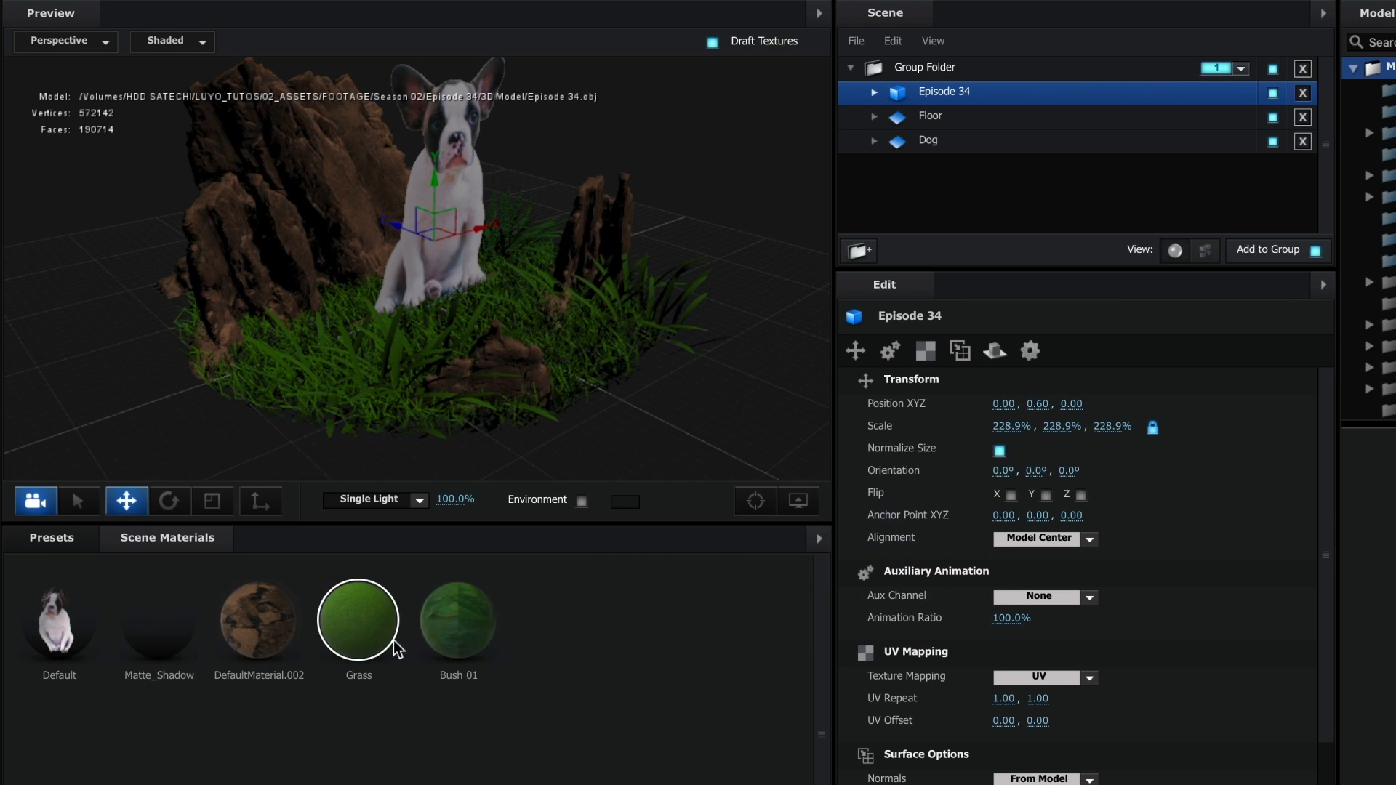
pyautogui.moveTo(568, 403); pyautogui.dragTo(505, 387)
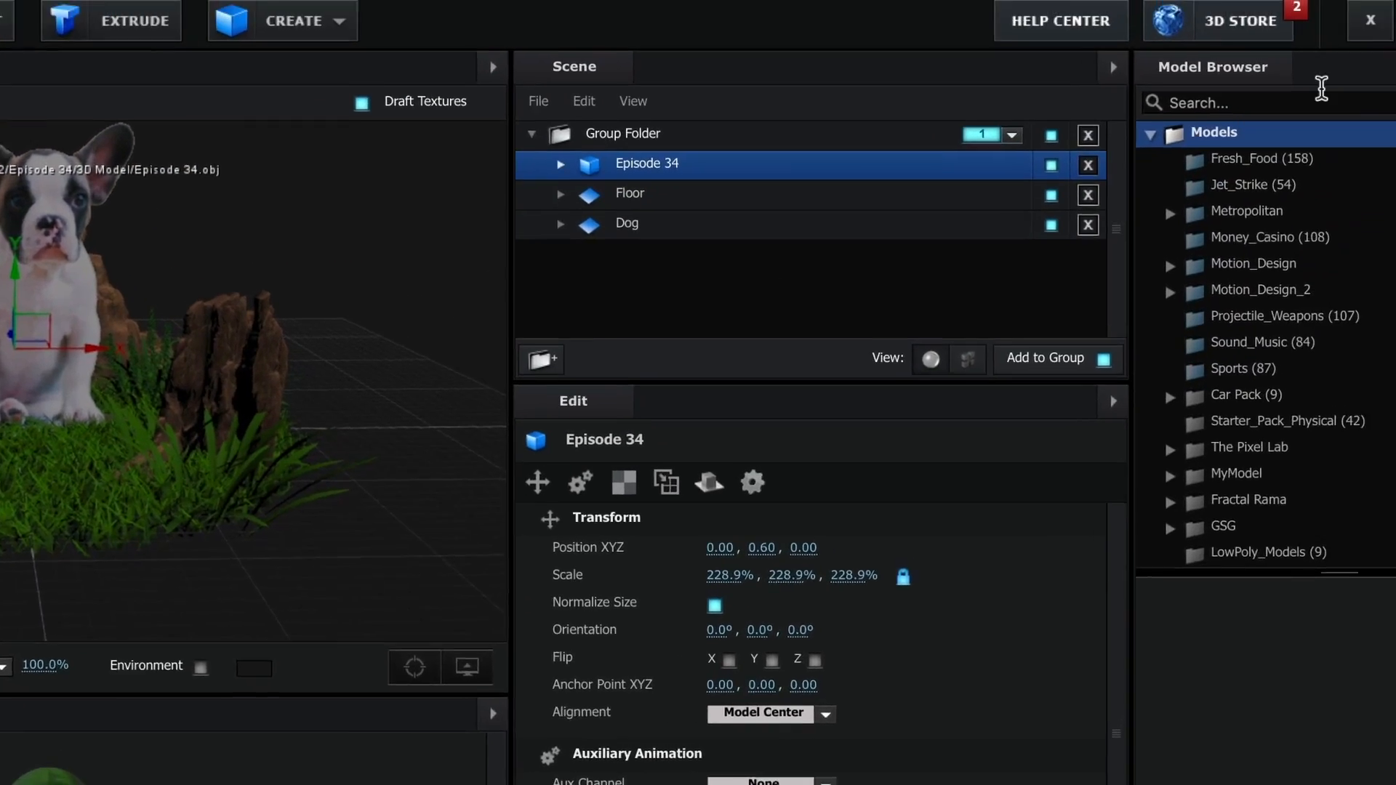
pyautogui.click(1346, 81)
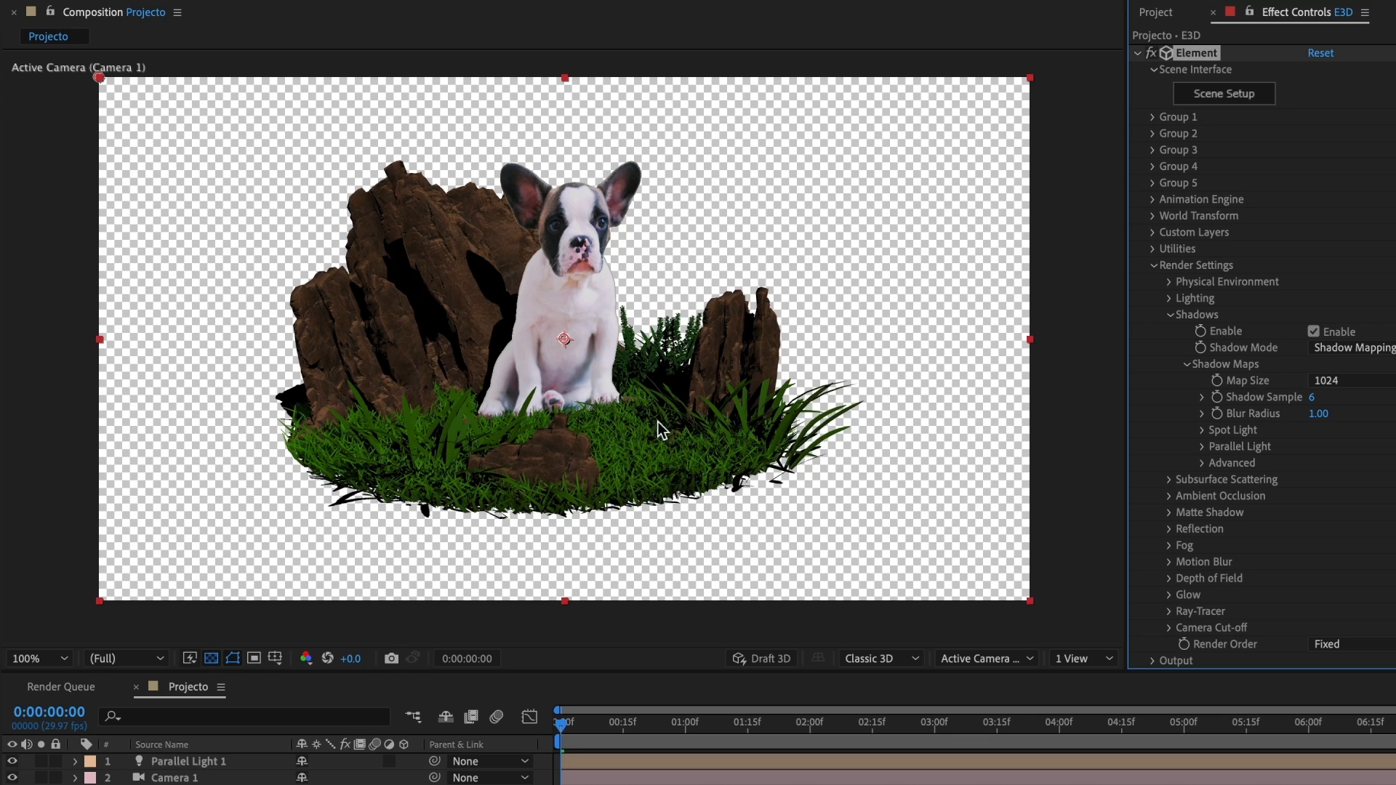
# Orbit the camera around the dog and rock model and check the scene at about 0:00:01:17.
pyautogui.press('c')
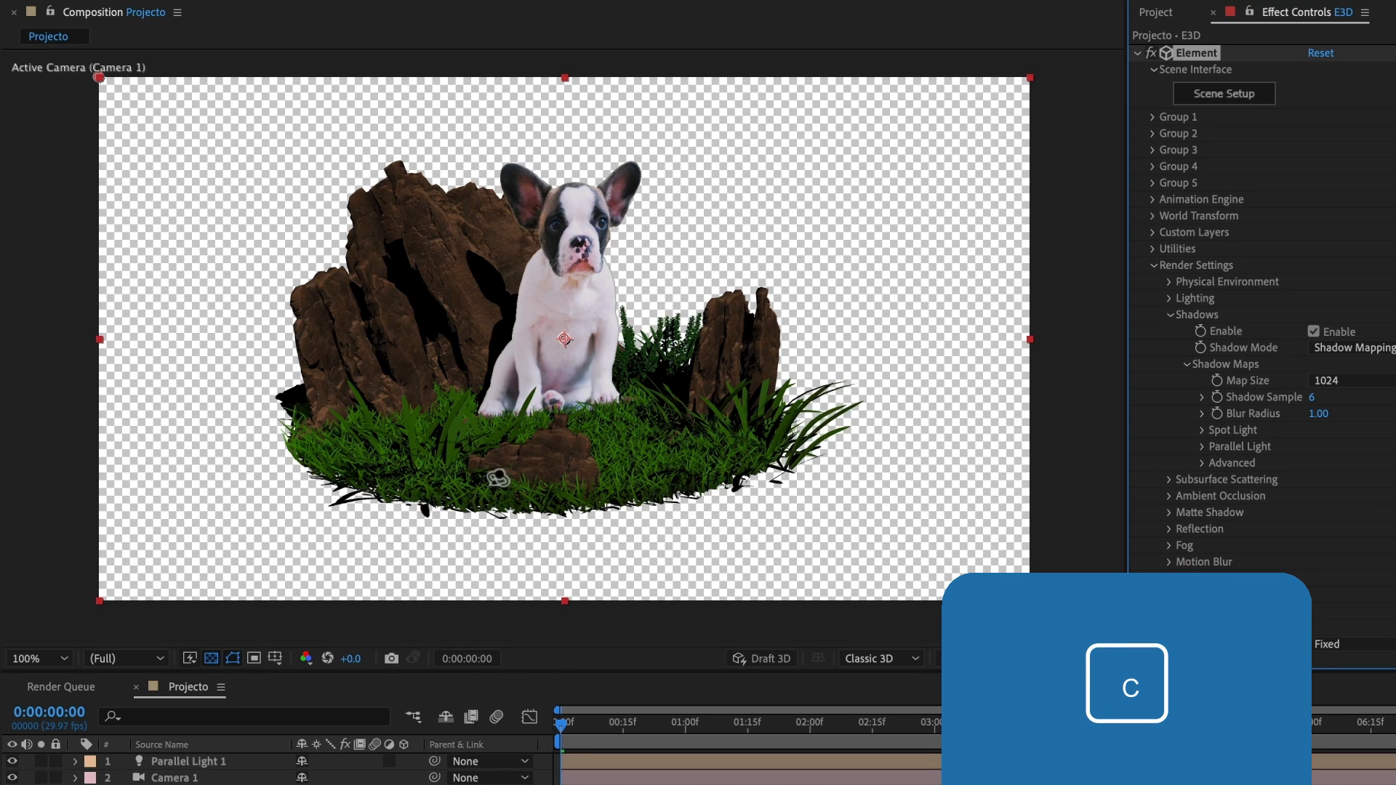
pyautogui.moveTo(548, 429); pyautogui.dragTo(451, 436)
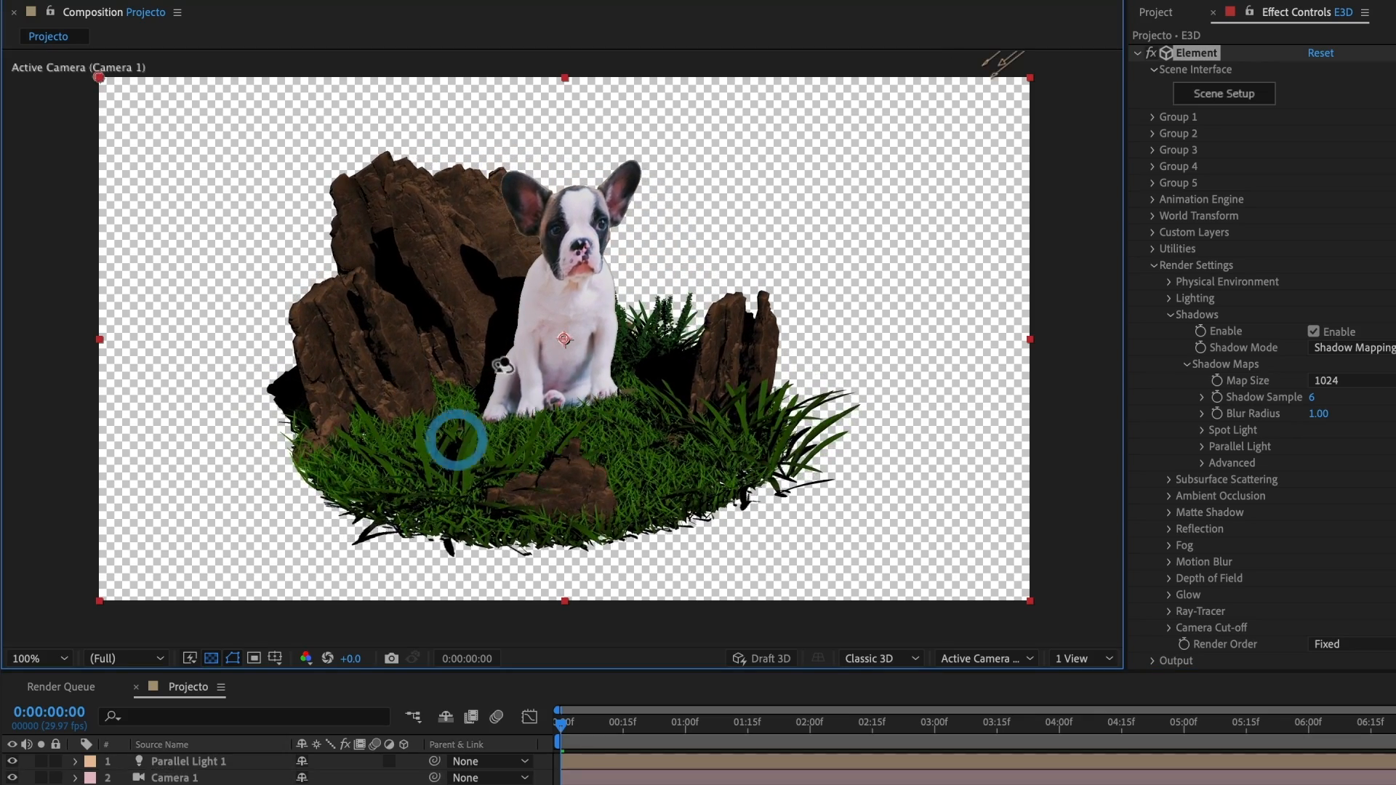
pyautogui.moveTo(579, 719); pyautogui.dragTo(756, 725)
pyautogui.moveTo(707, 529); pyautogui.dragTo(639, 521)
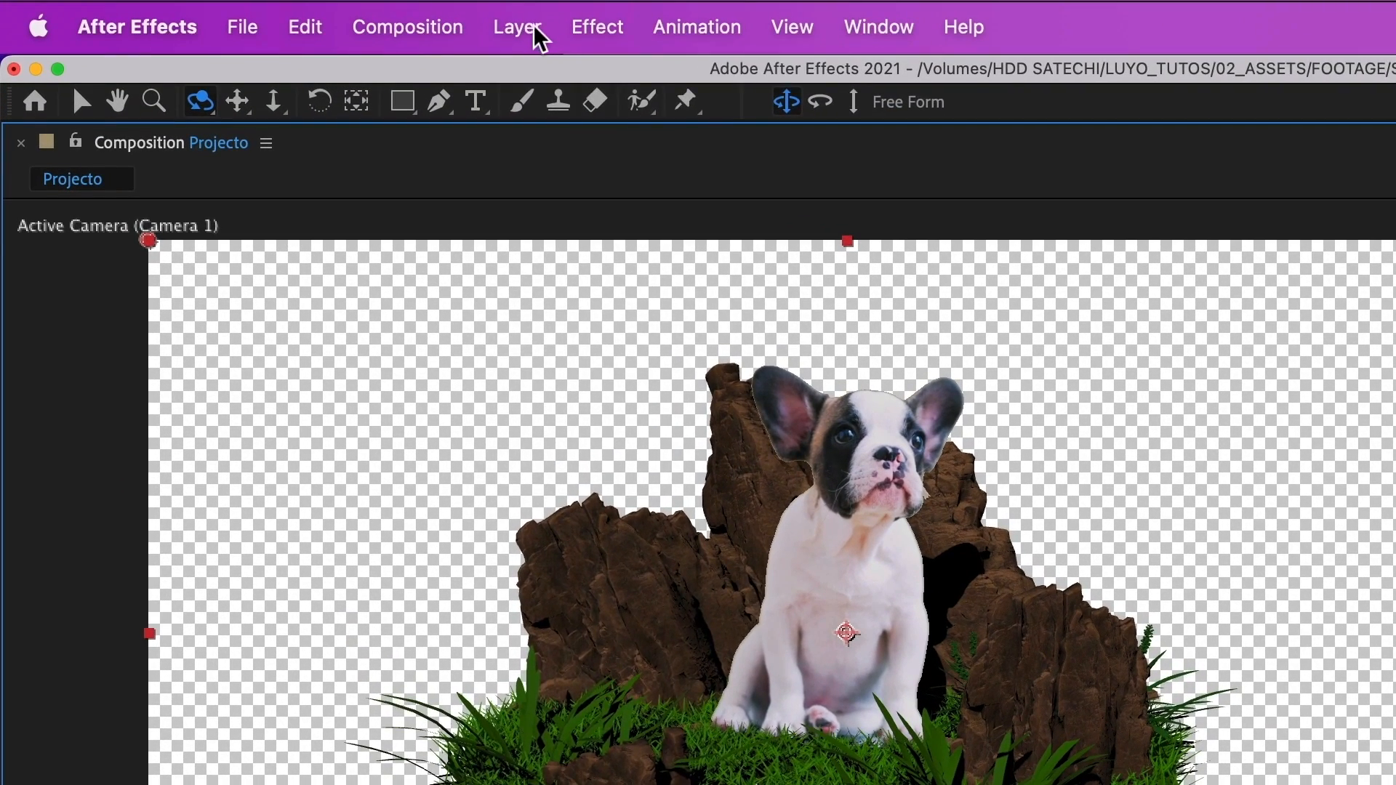
# Create a 1920 x 1080 px solid named Background and place it below the E3D layer.
pyautogui.press('v')
pyautogui.click(518, 27)
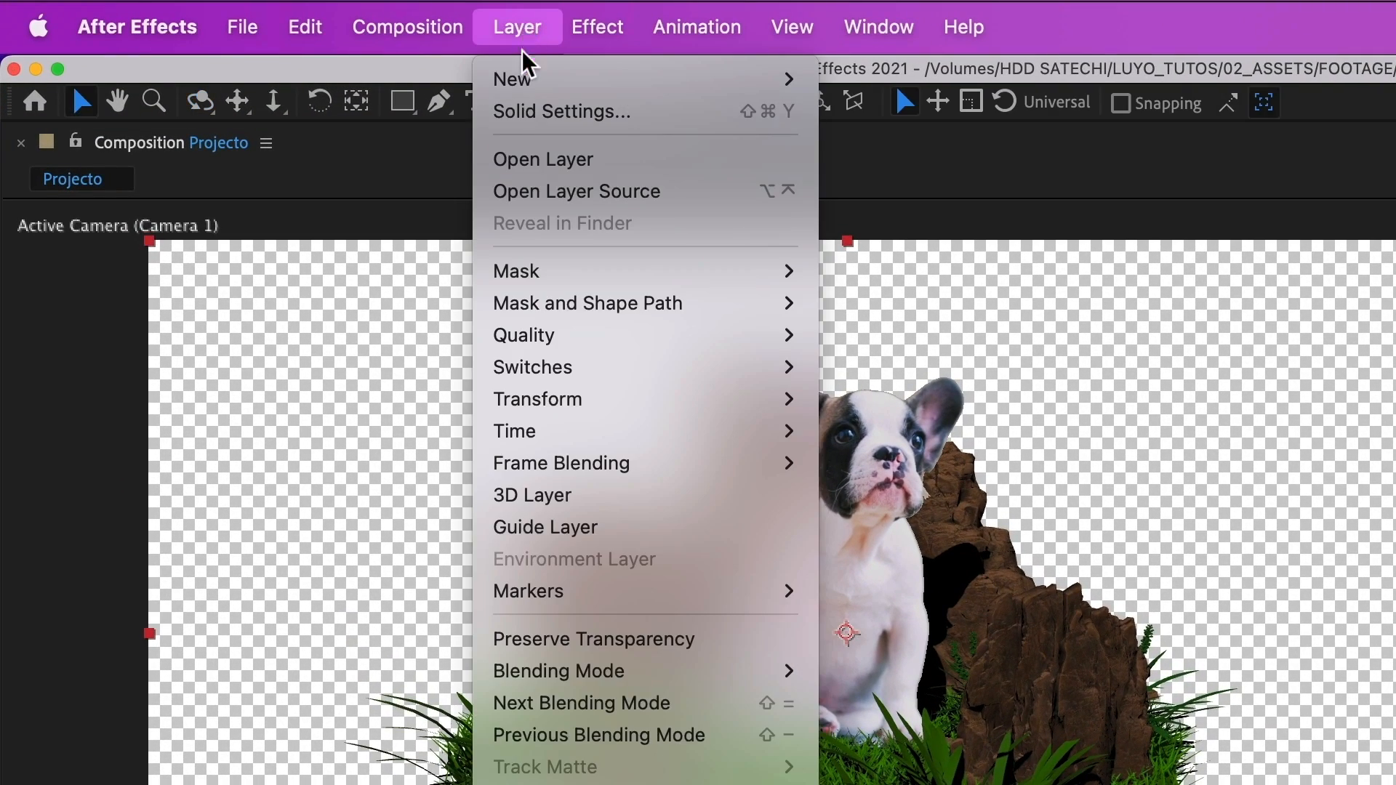
pyautogui.moveTo(523, 81)
pyautogui.click(875, 112)
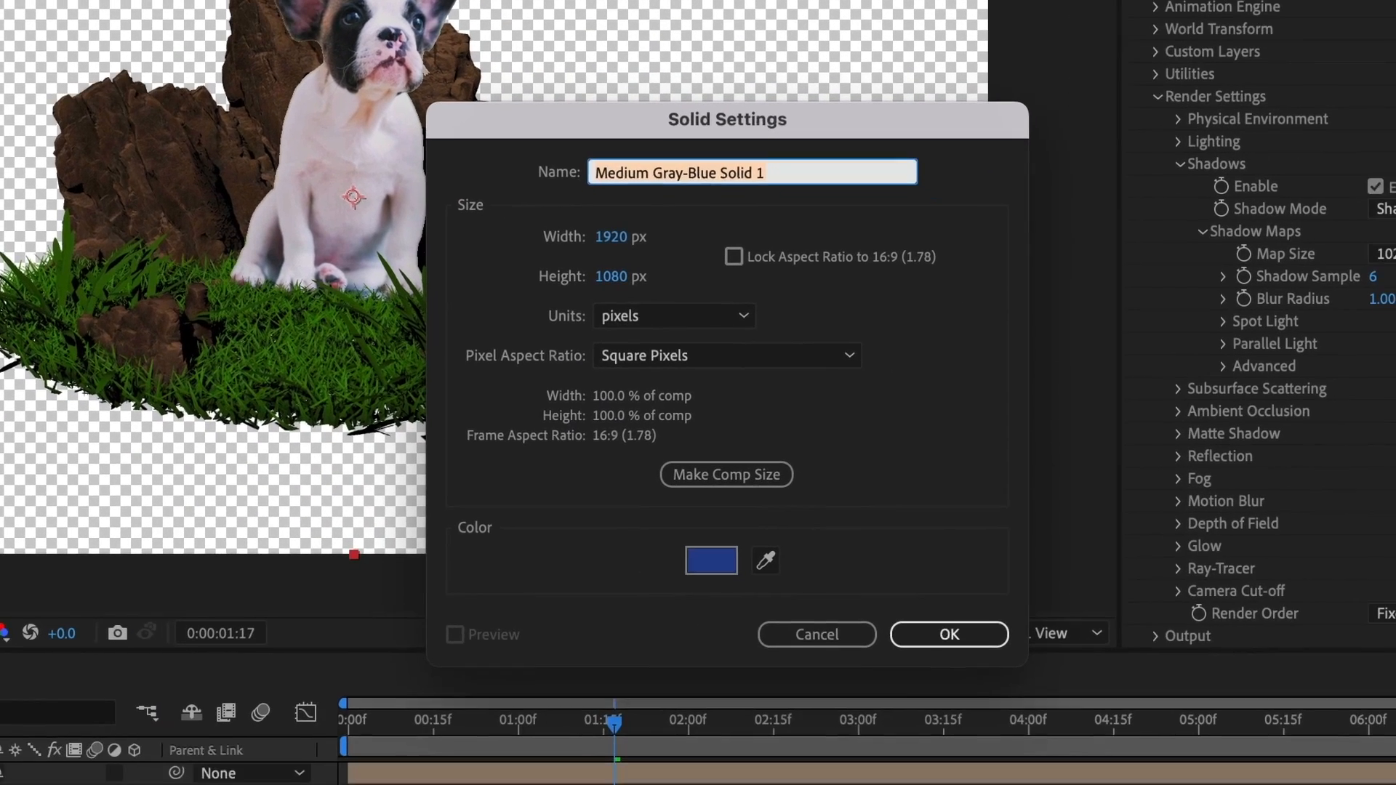
pyautogui.write('Background')
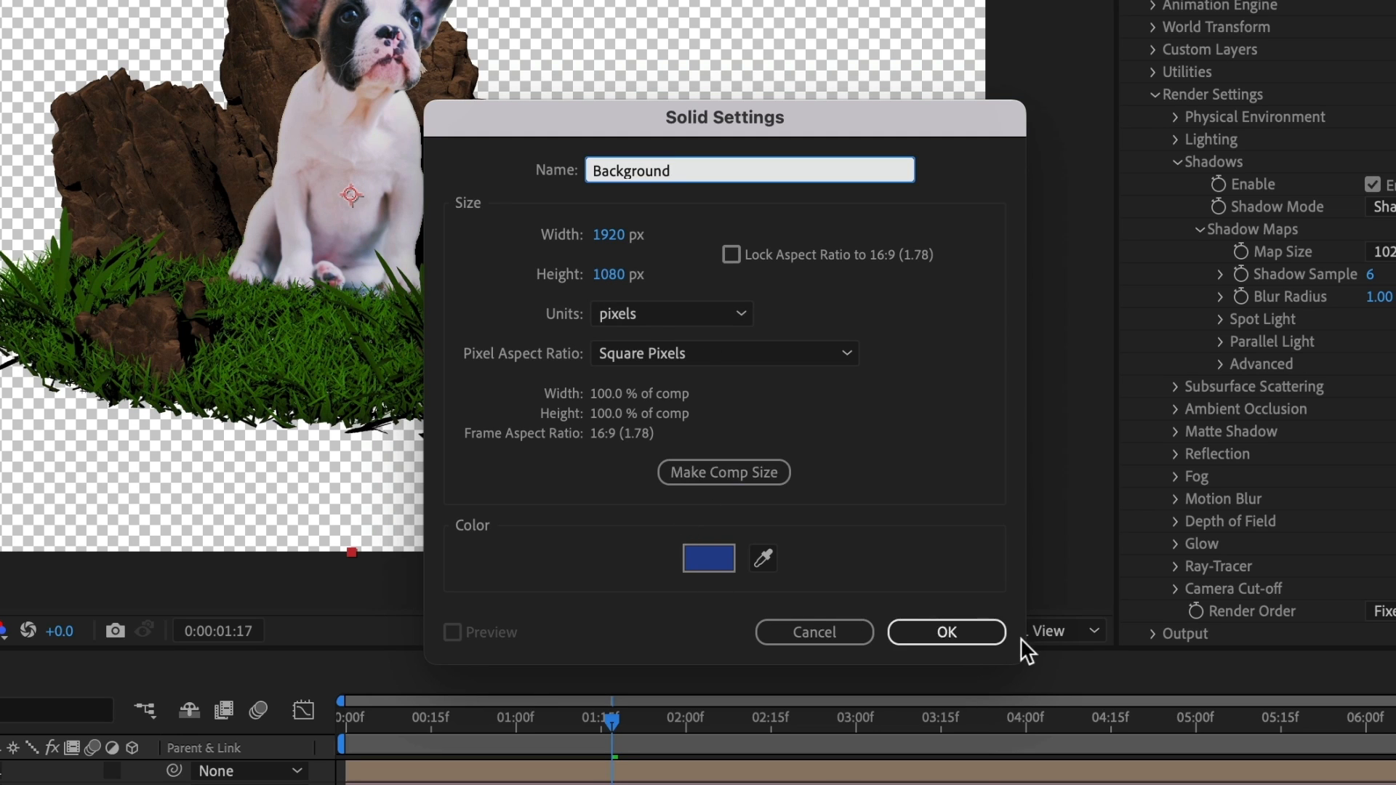
pyautogui.click(992, 634)
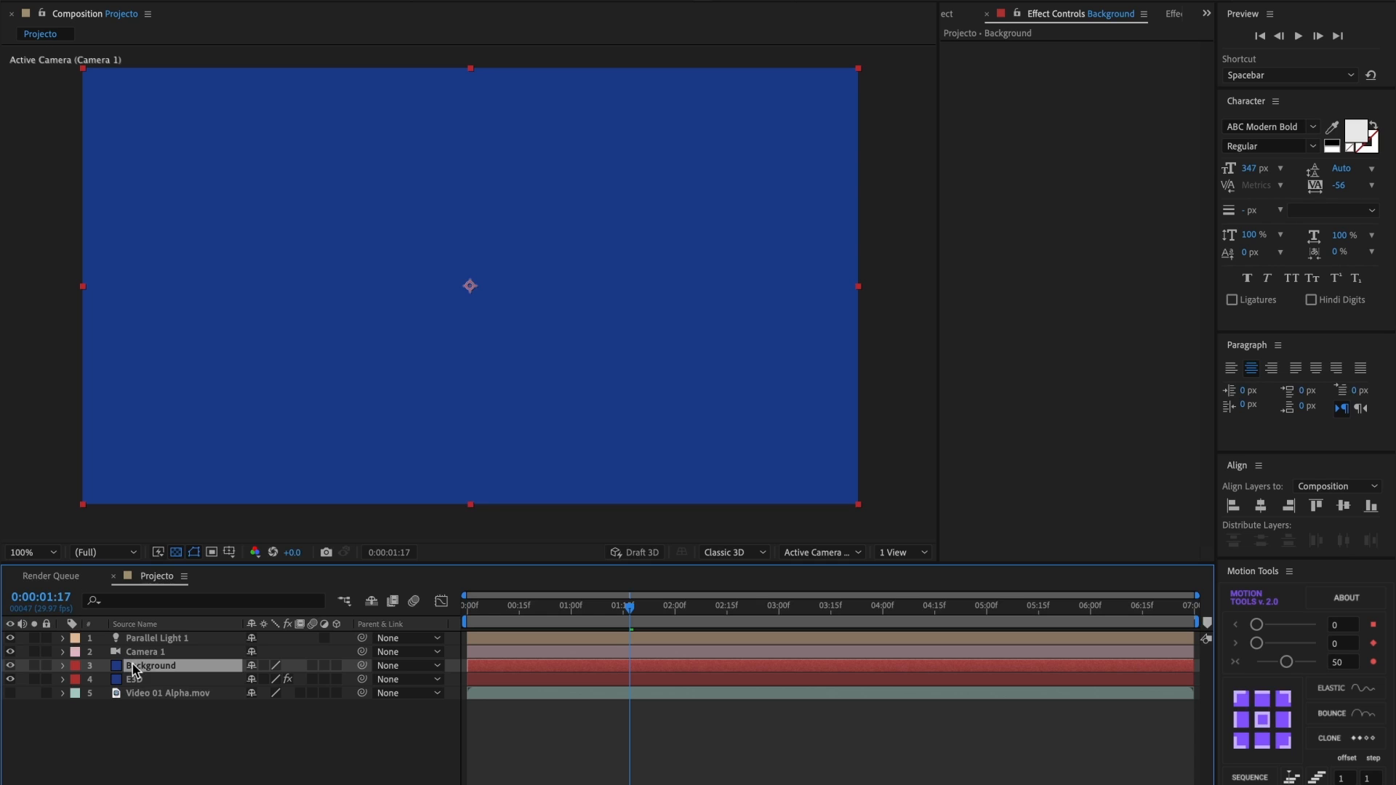
pyautogui.moveTo(133, 669); pyautogui.dragTo(138, 687)
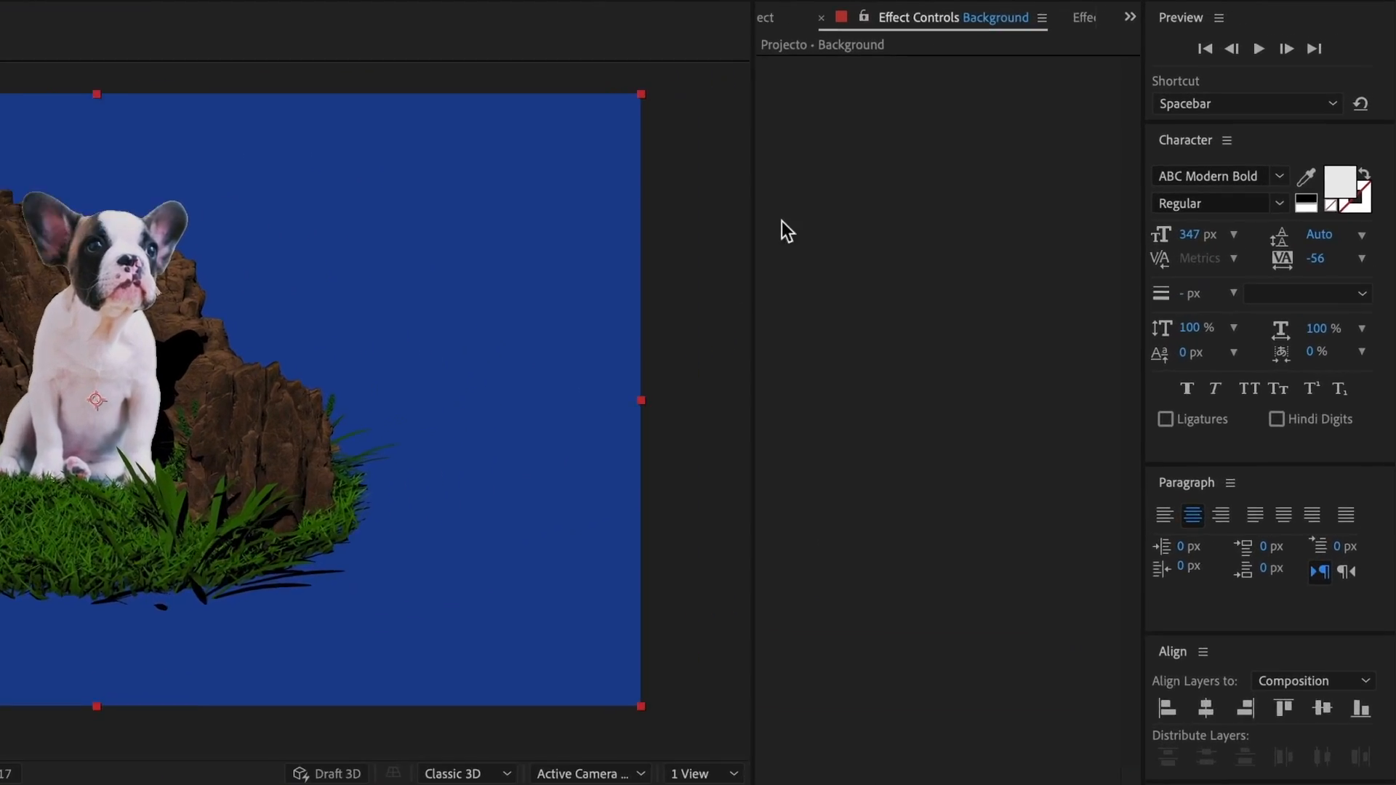
# Find the Gradient Ramp effect and apply it to the Background layer.
pyautogui.click(1051, 26)
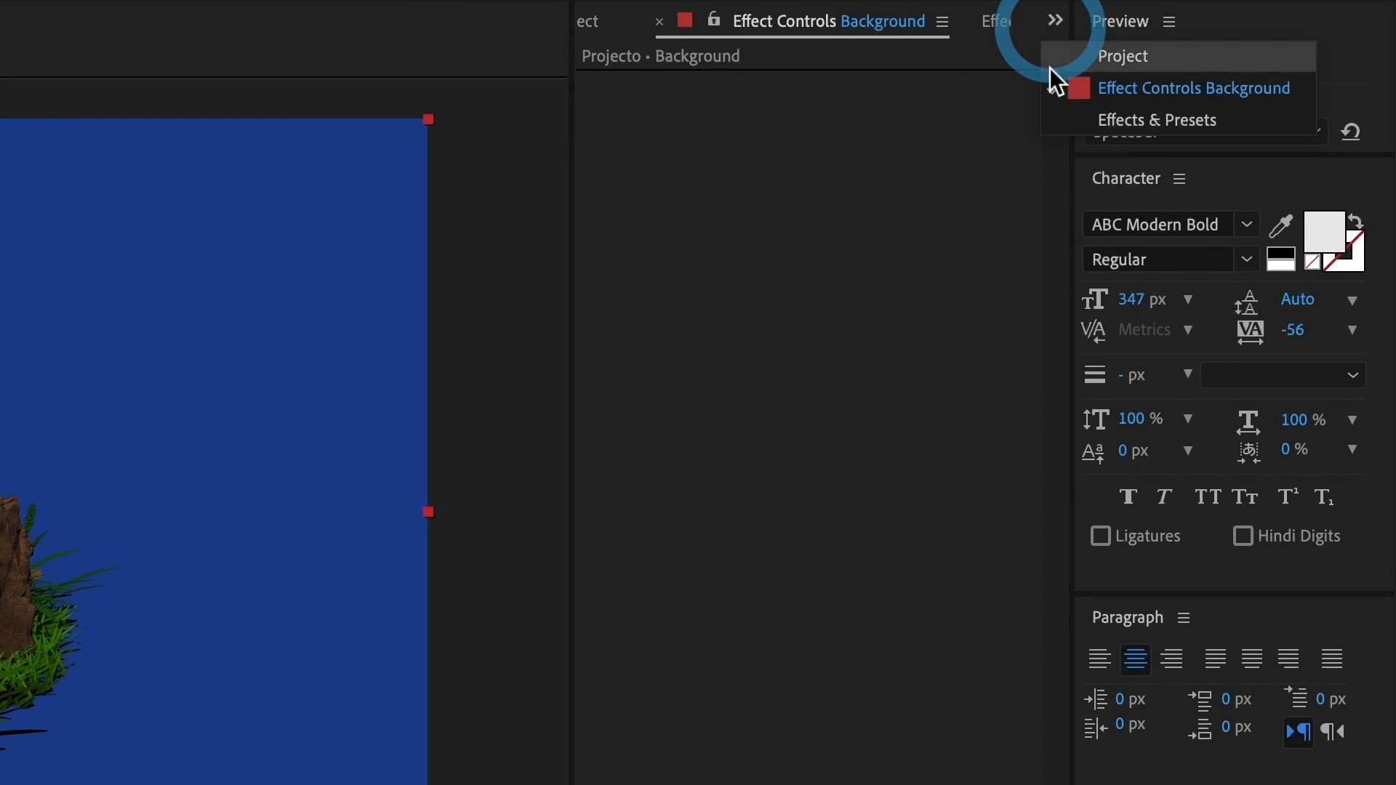
pyautogui.click(1077, 123)
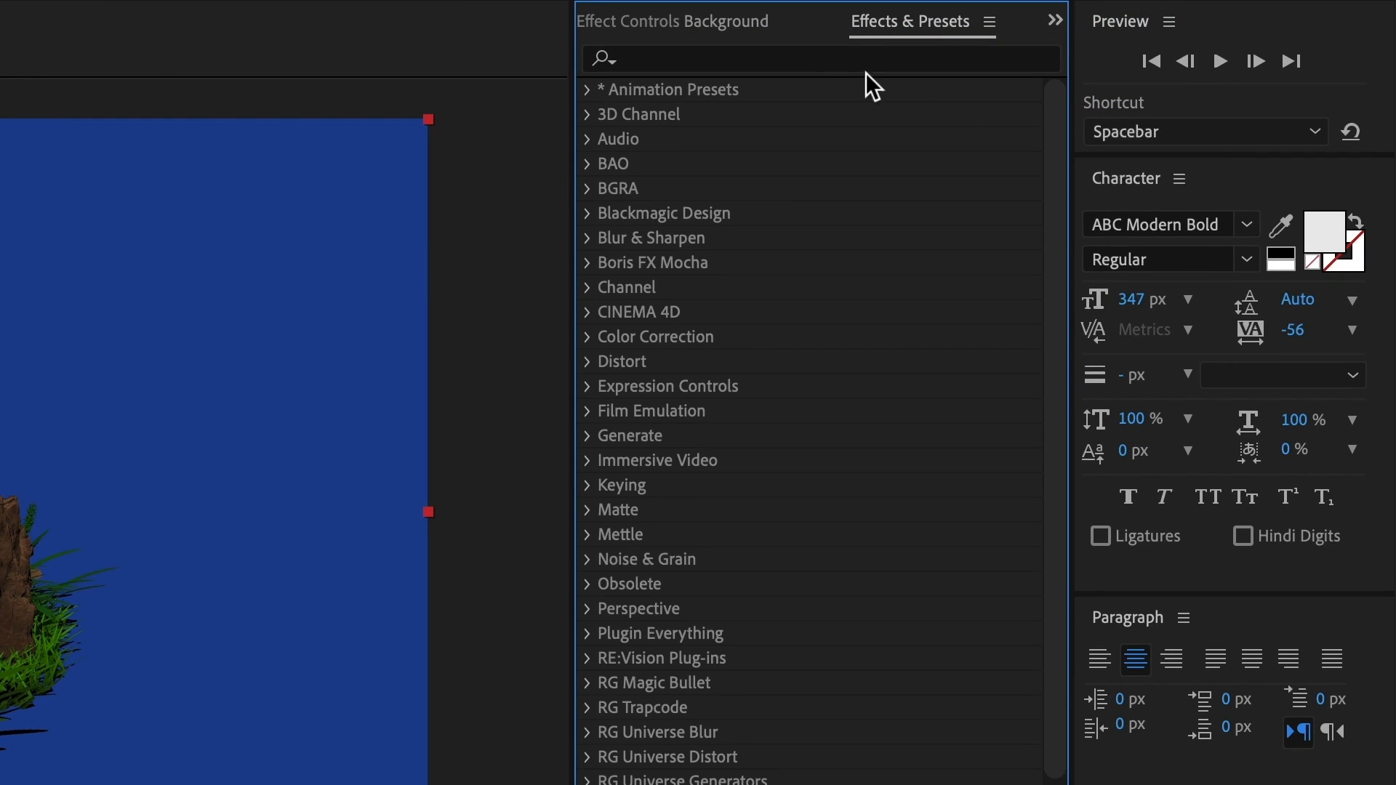
pyautogui.click(801, 59)
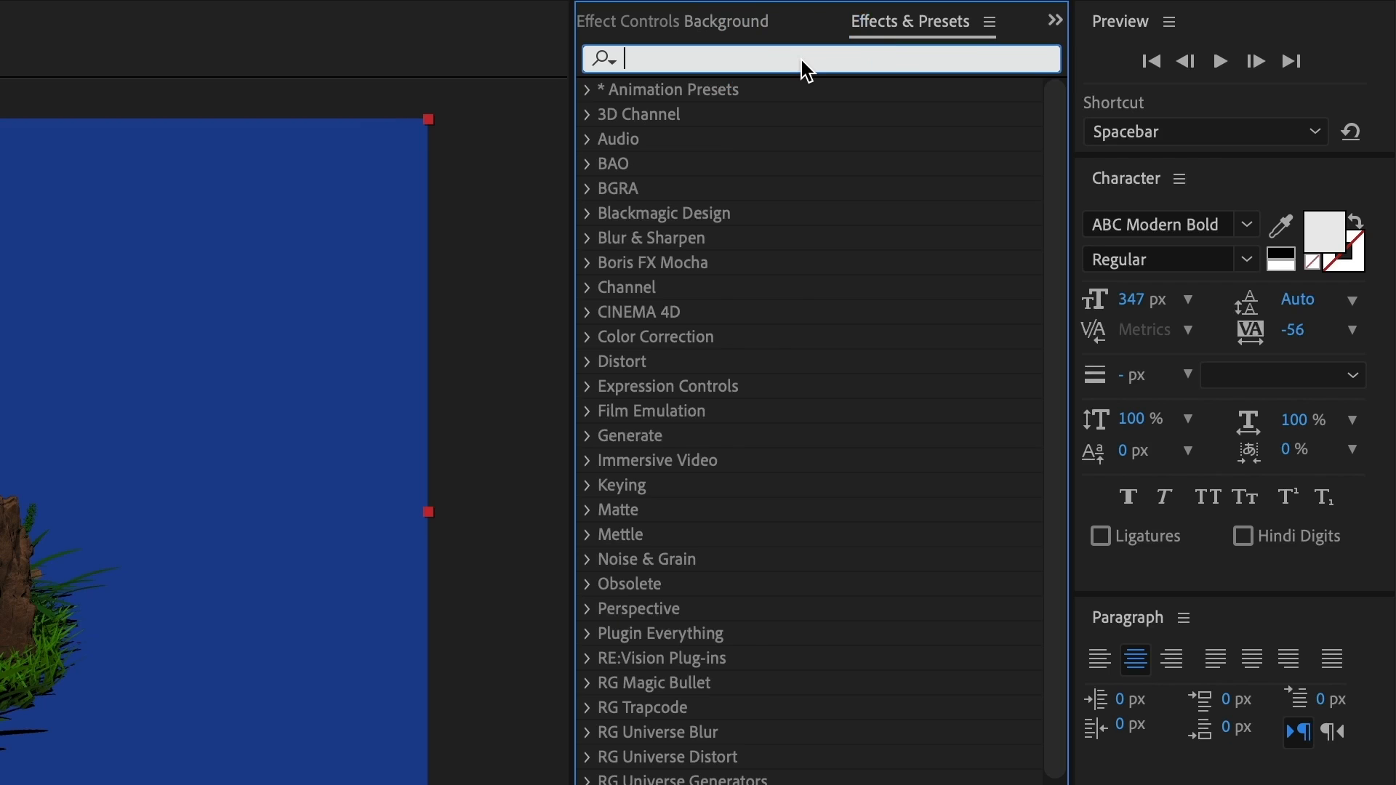
pyautogui.write('gradient')
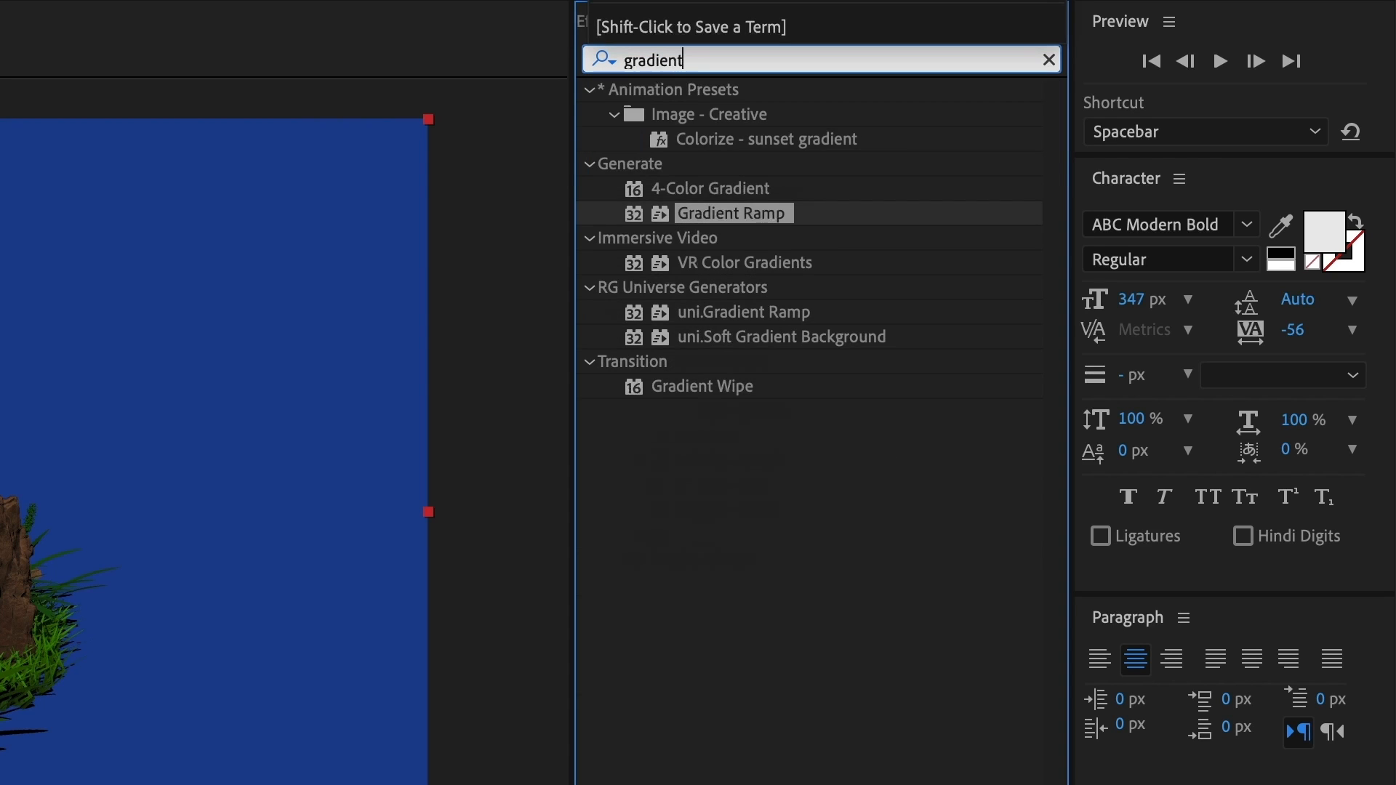
pyautogui.write(' ramp')
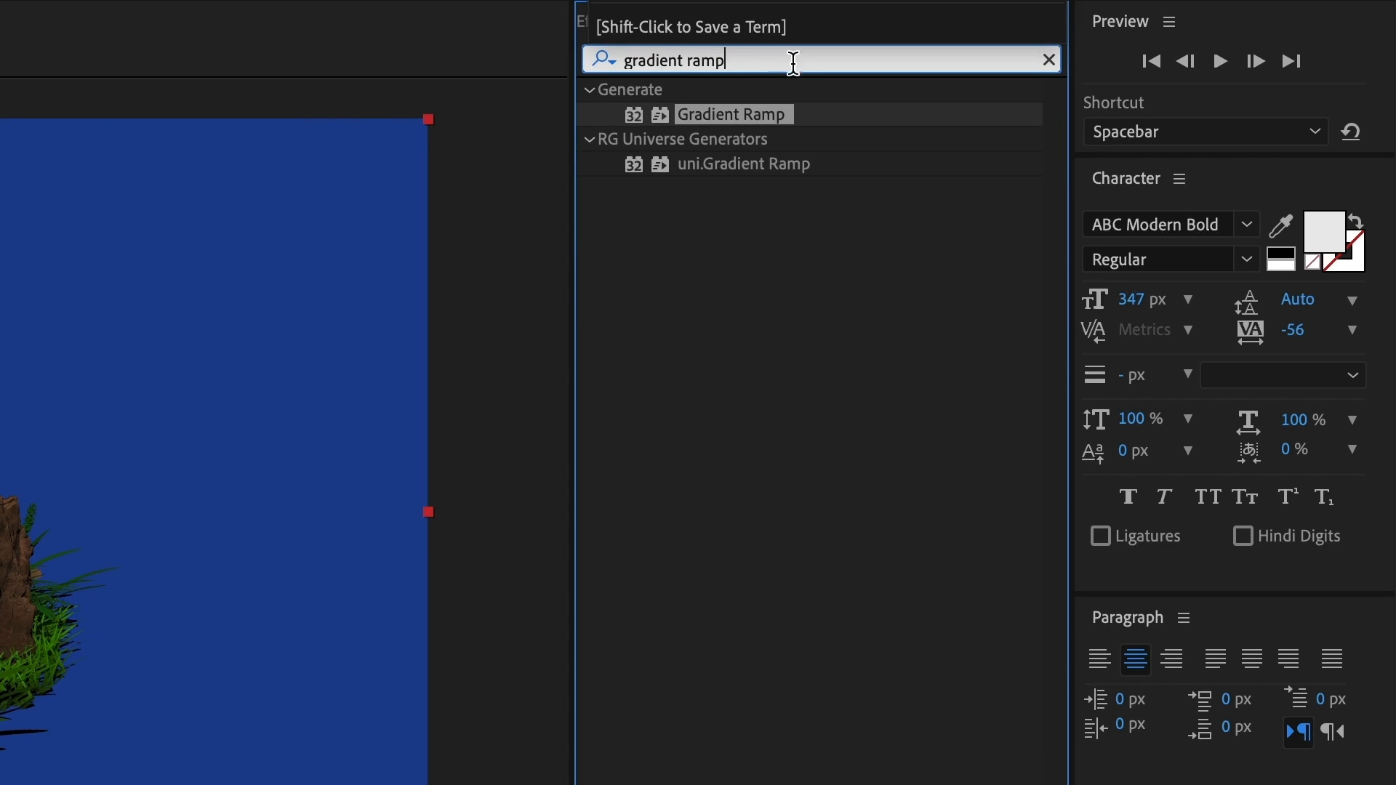
pyautogui.moveTo(722, 115); pyautogui.dragTo(247, 633)
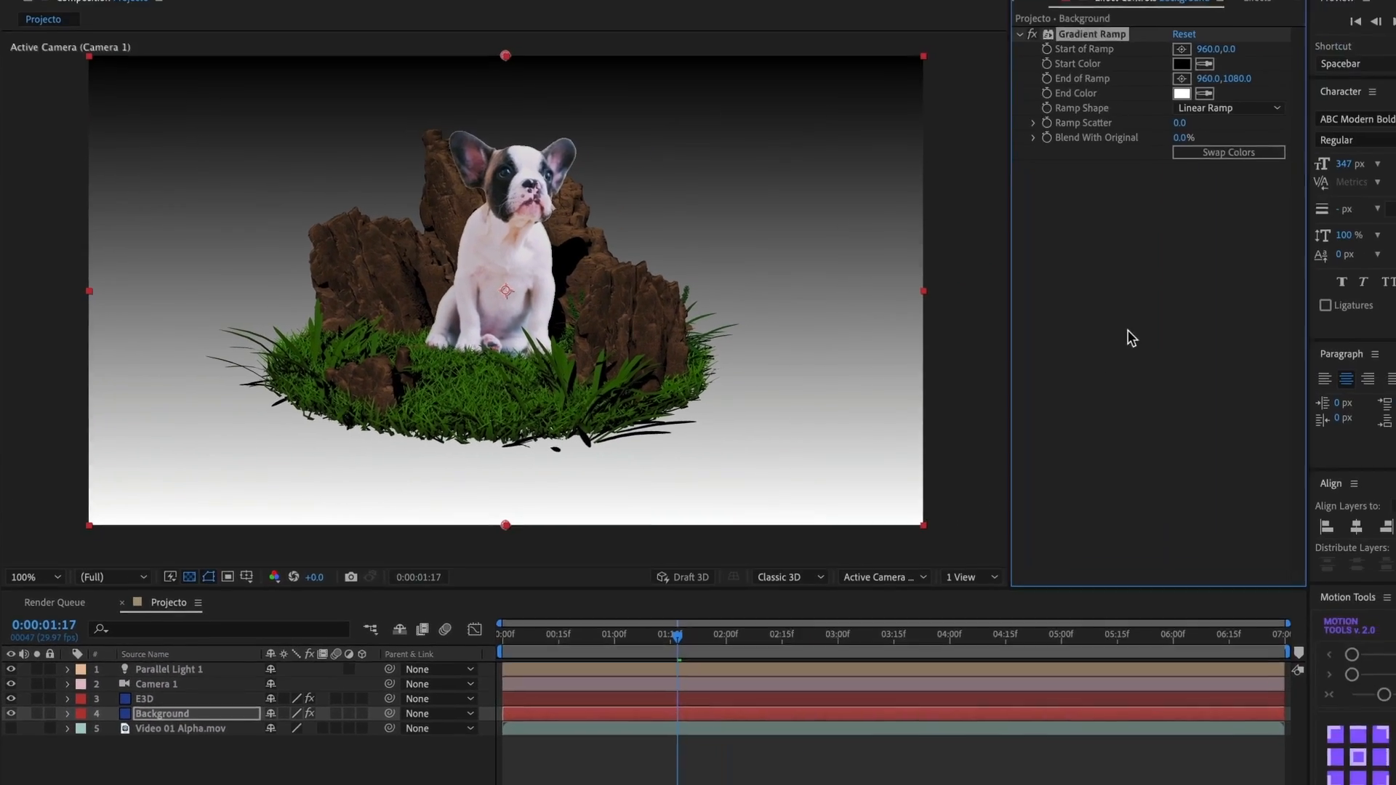
# Set the ramp's start color to blue 206EA8 and its end color to a very dark blue, about 040F18.
pyautogui.click(1164, 75)
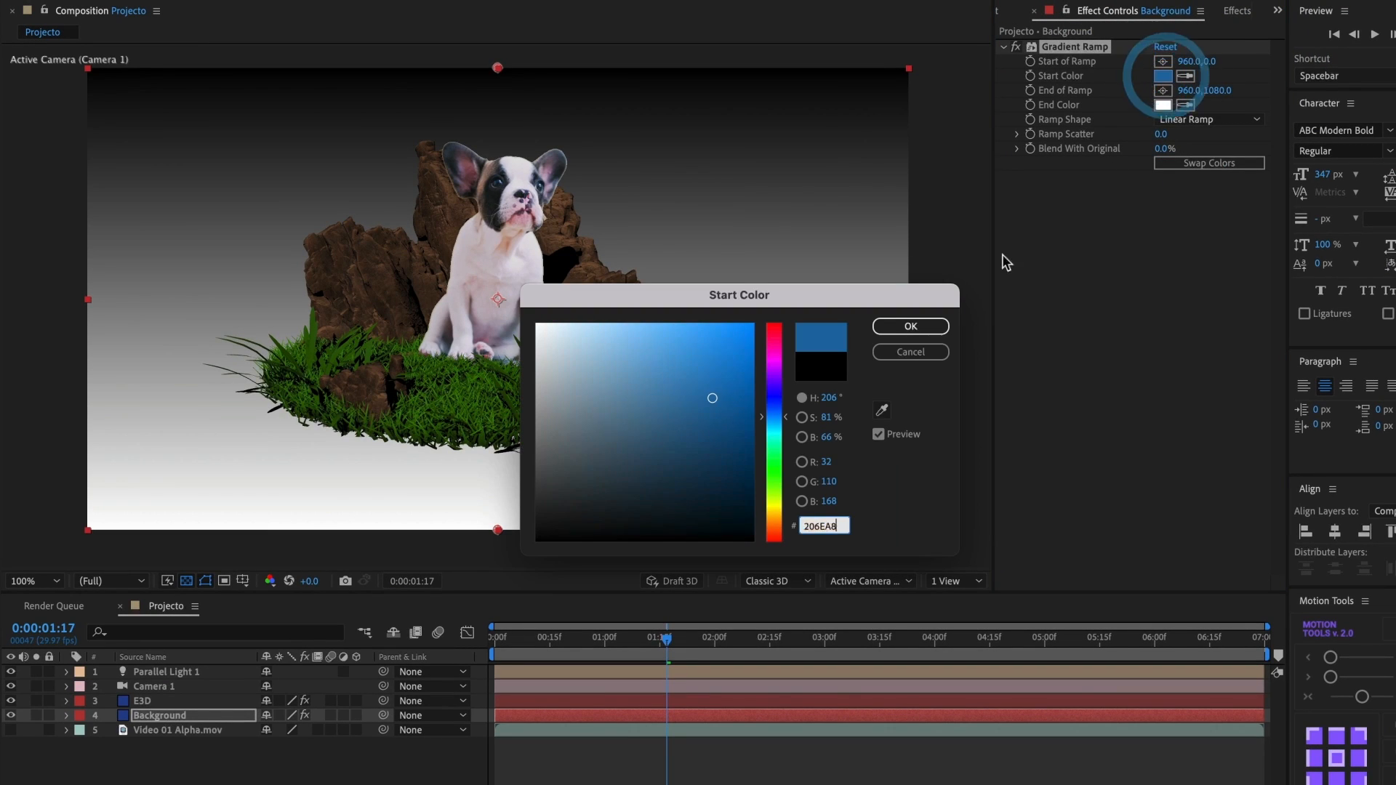
pyautogui.click(888, 329)
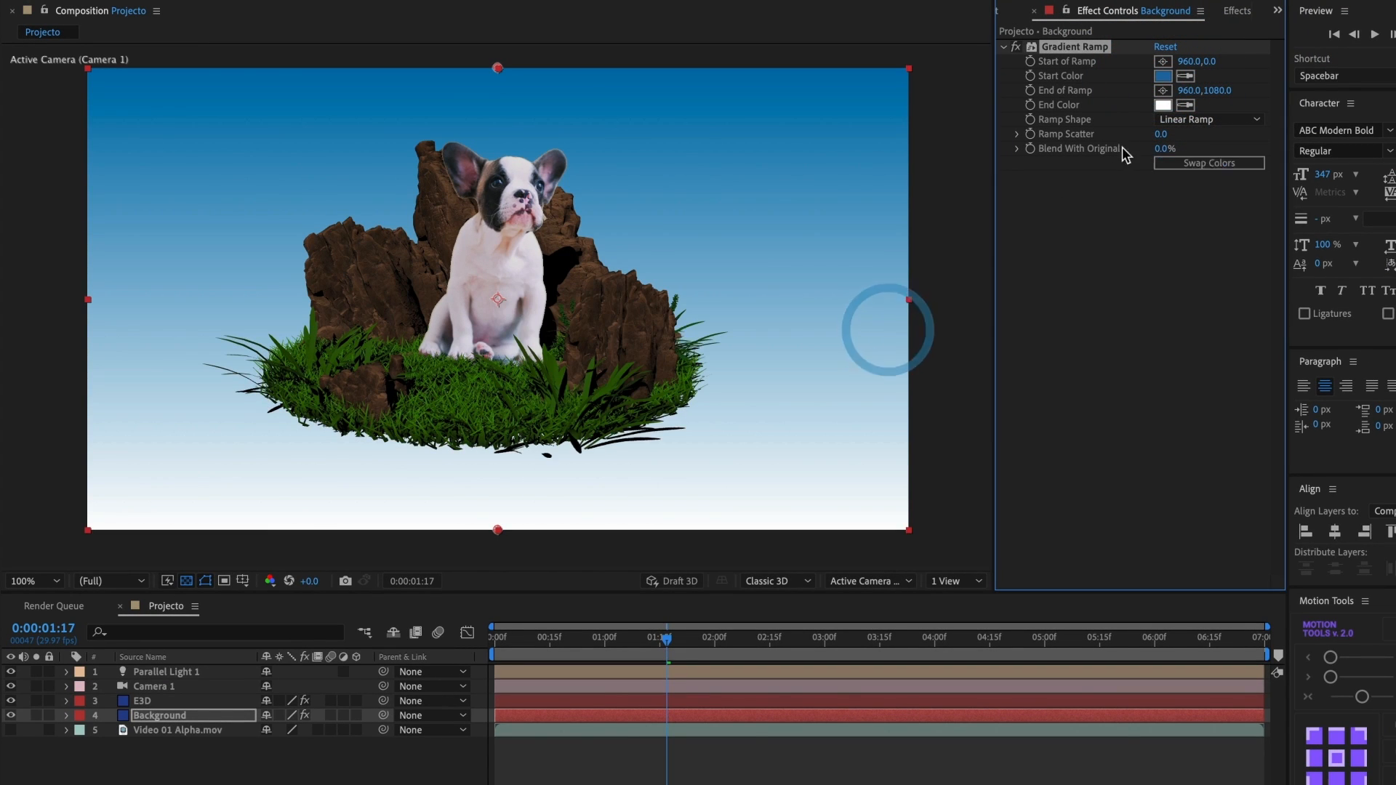
pyautogui.click(1164, 104)
pyautogui.write('206EA8')
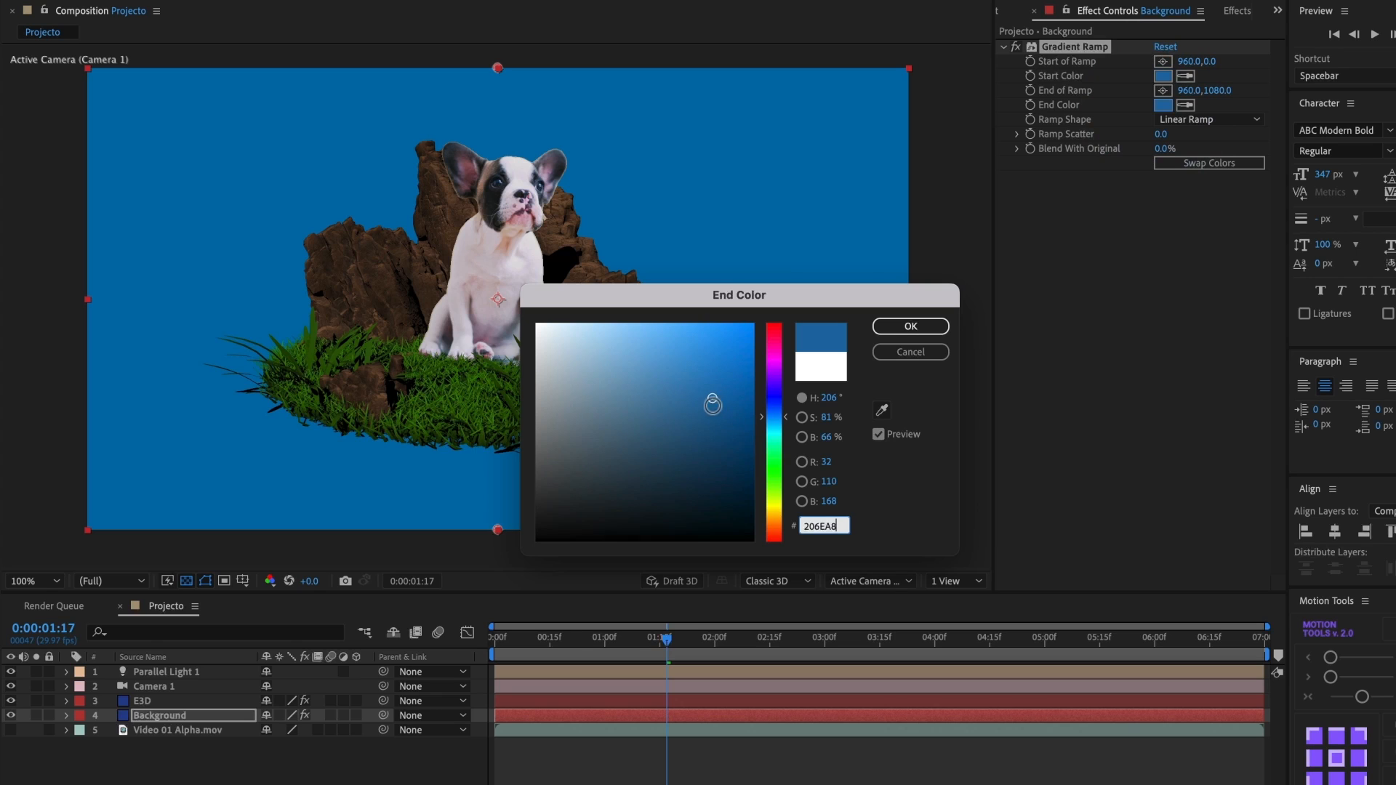
pyautogui.moveTo(713, 404); pyautogui.dragTo(721, 521)
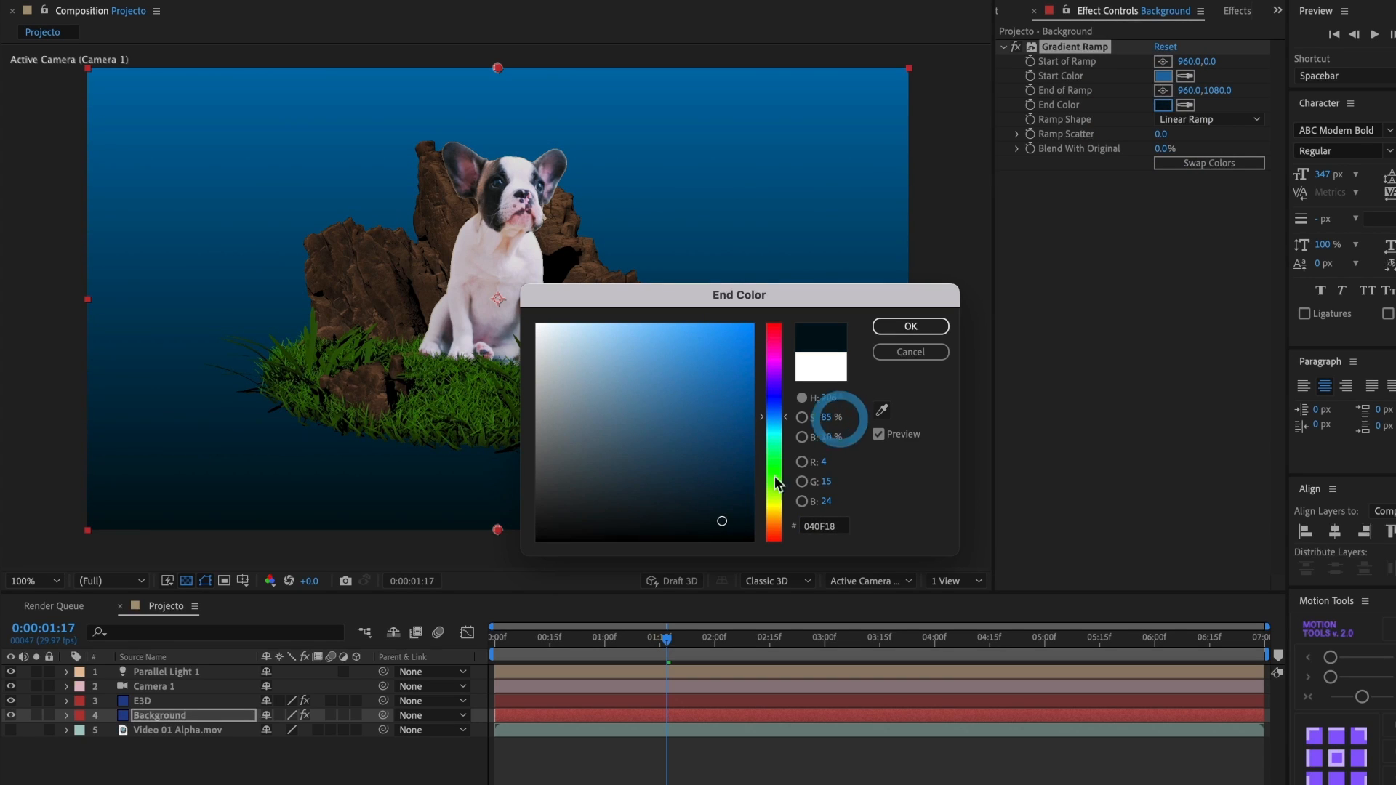
pyautogui.click(909, 325)
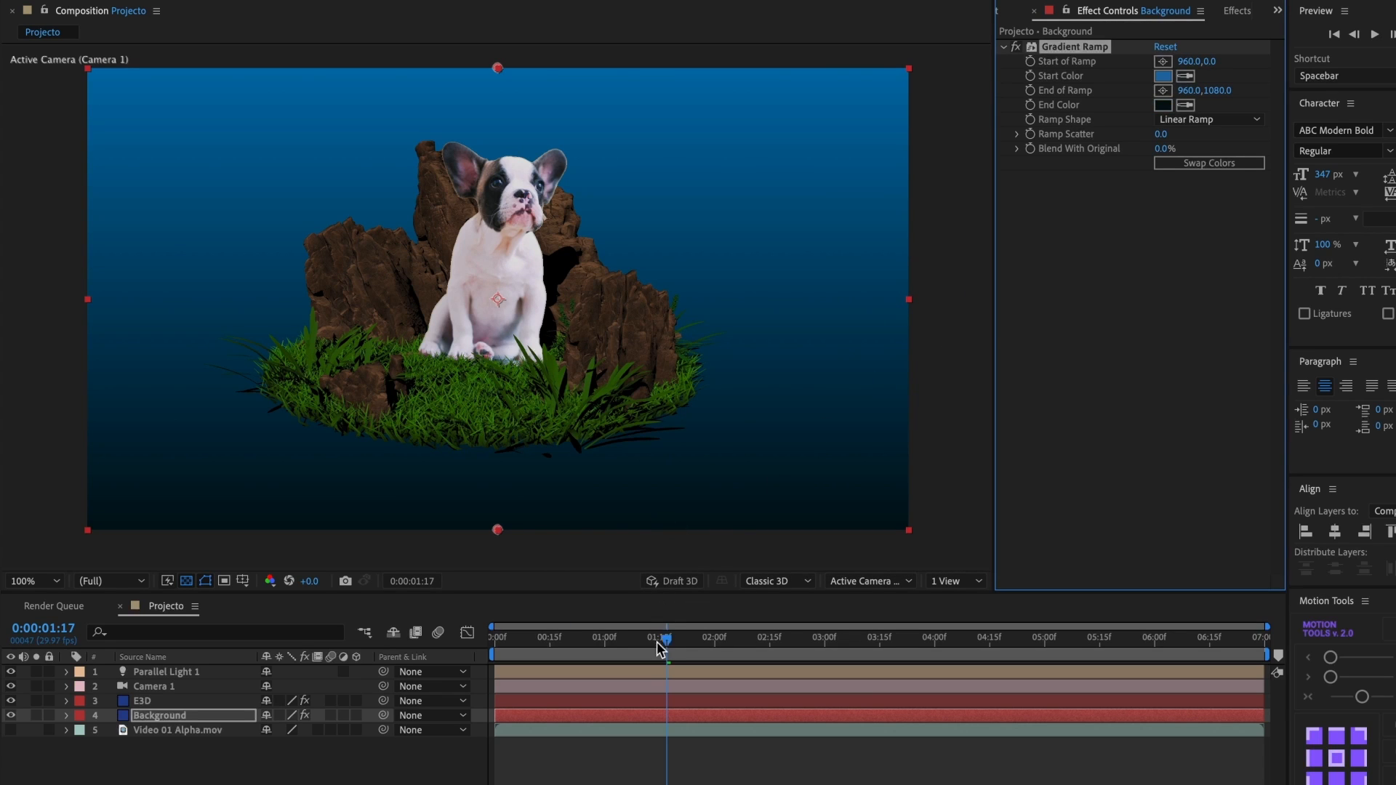
# Orbit Camera 1 to a starting view and keyframe its Point of Interest and Position at 0:00:00:00.
pyautogui.moveTo(660, 642); pyautogui.dragTo(504, 643)
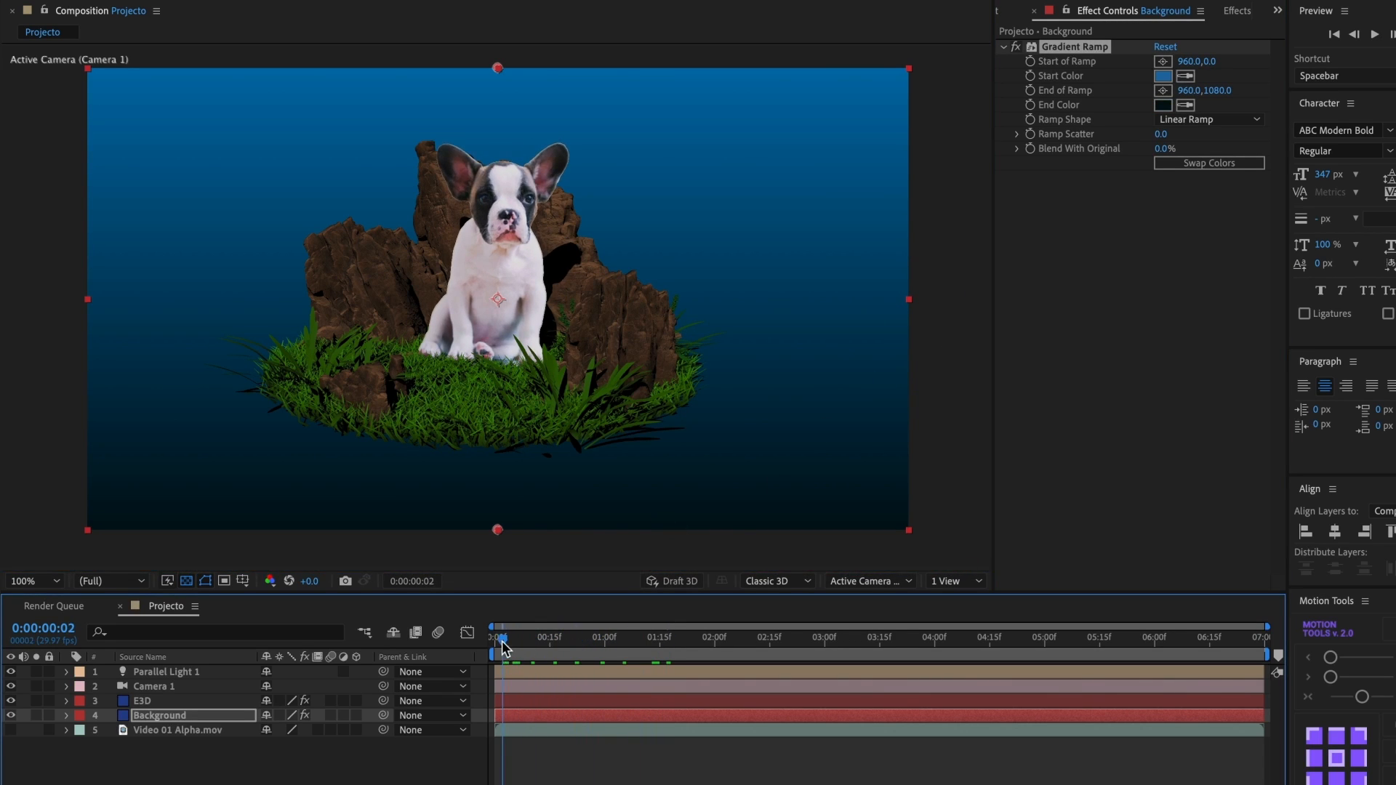
pyautogui.press('c')
pyautogui.moveTo(458, 426); pyautogui.dragTo(489, 417)
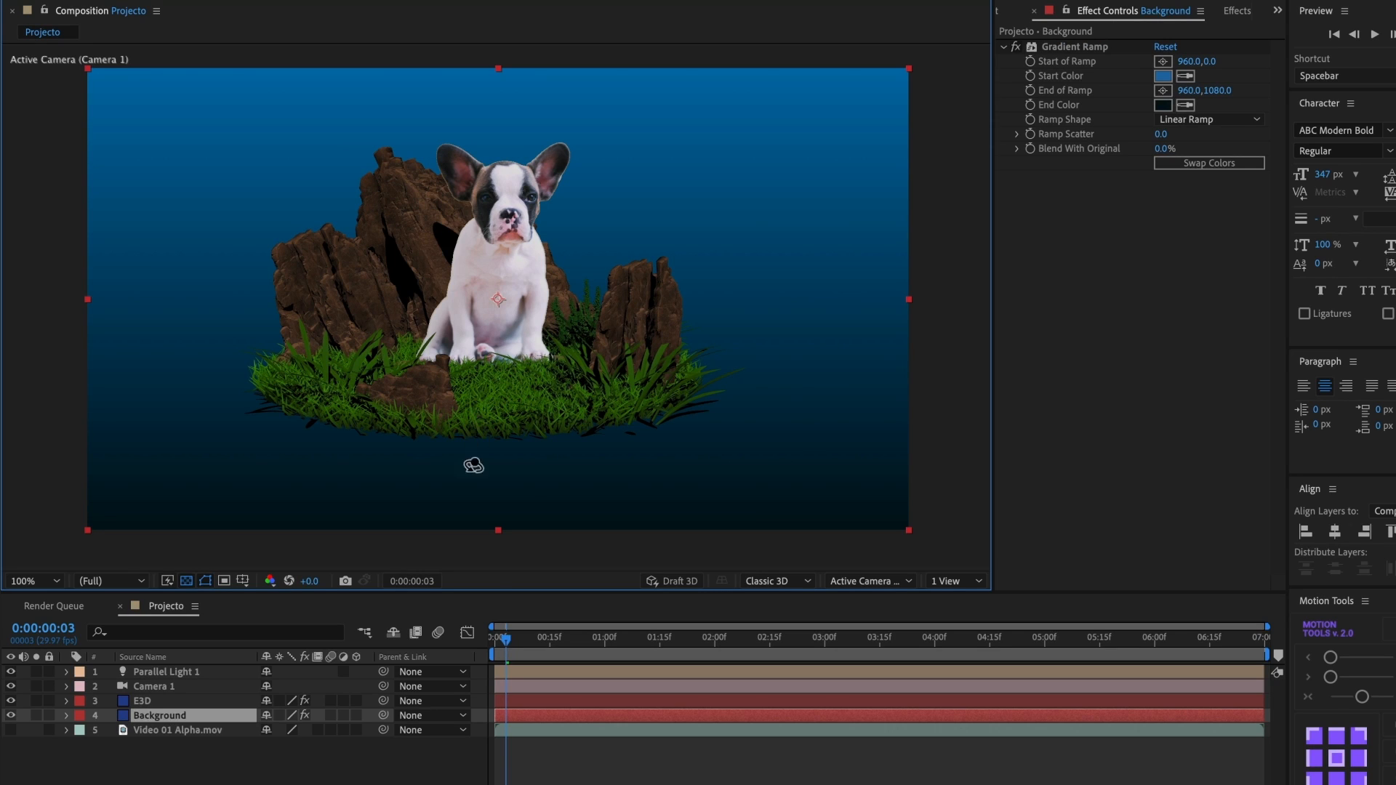
pyautogui.moveTo(500, 637); pyautogui.dragTo(482, 649)
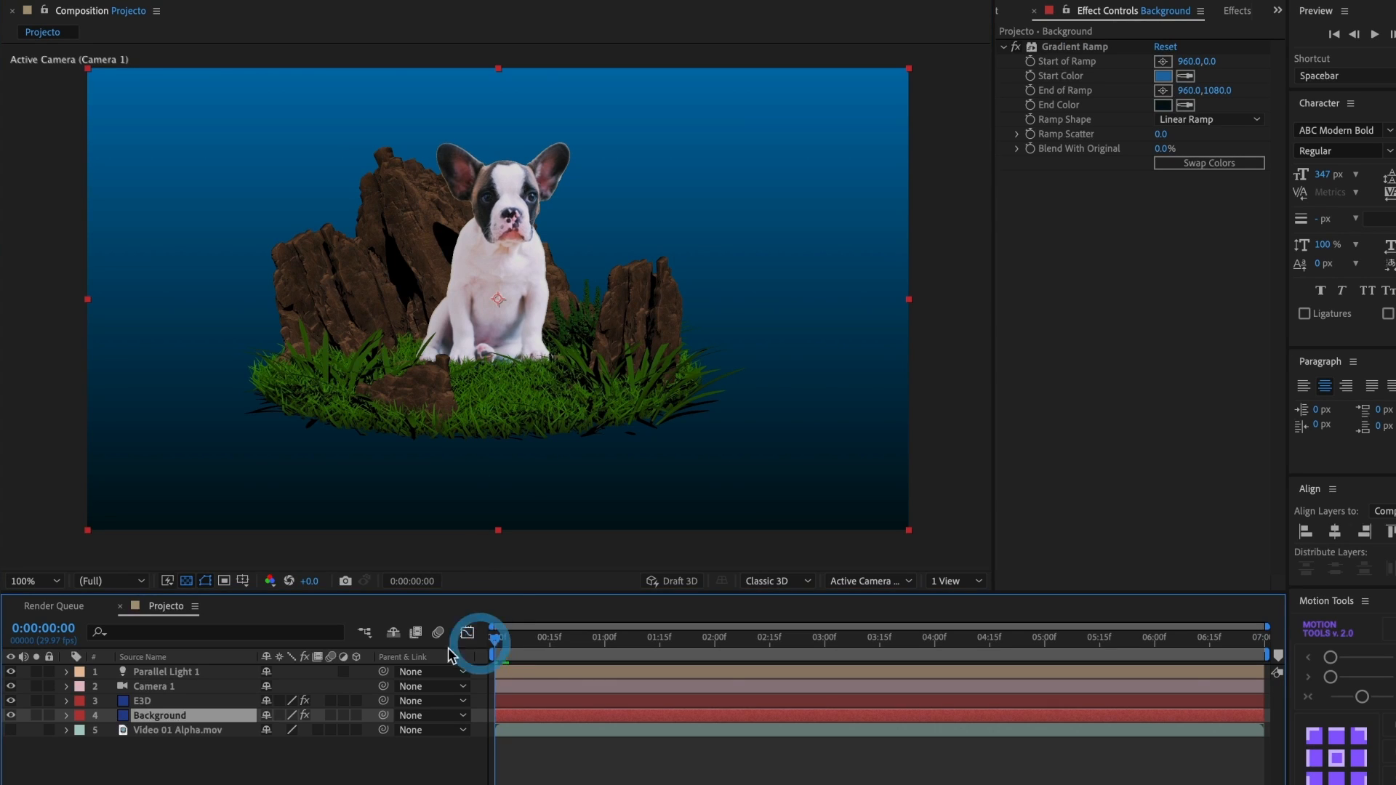
pyautogui.click(68, 686)
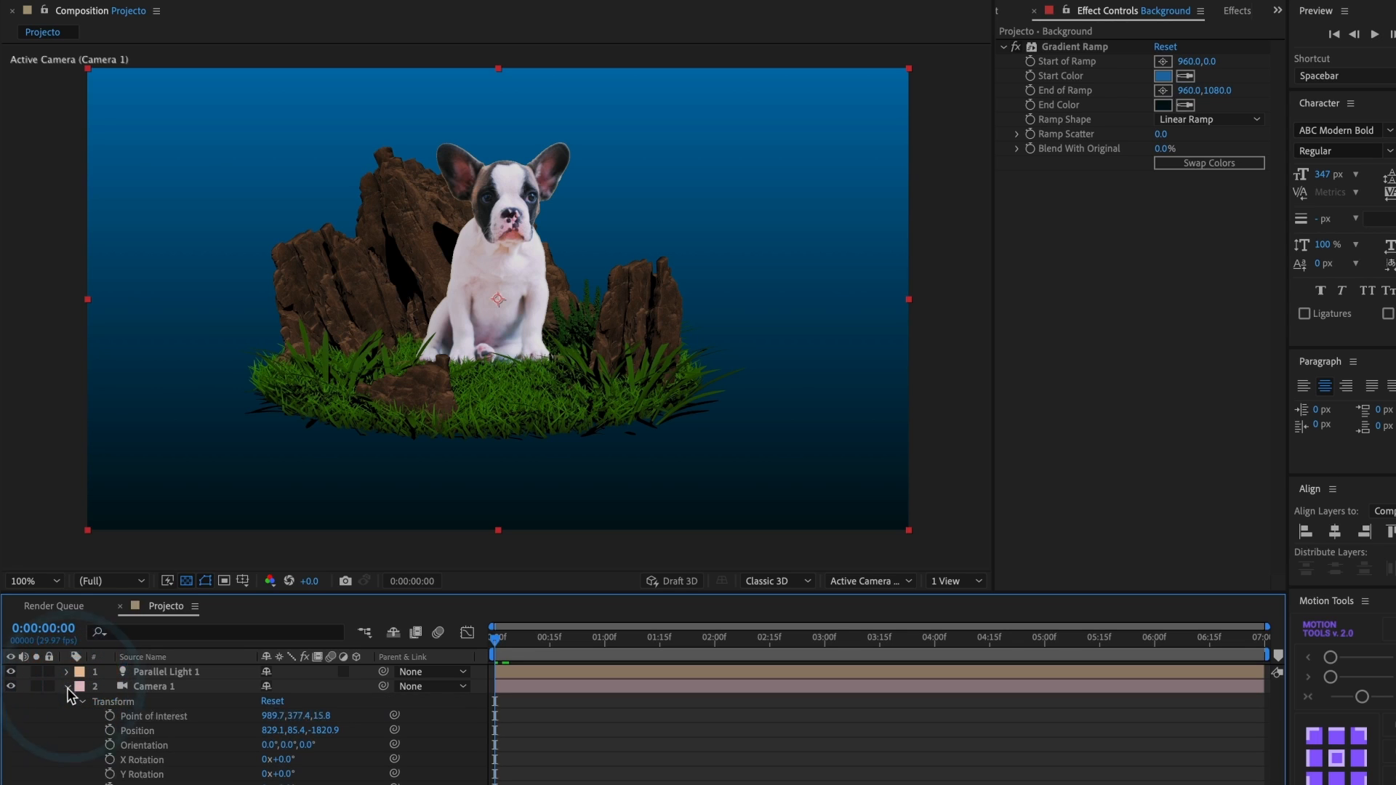
pyautogui.click(109, 715)
pyautogui.click(109, 730)
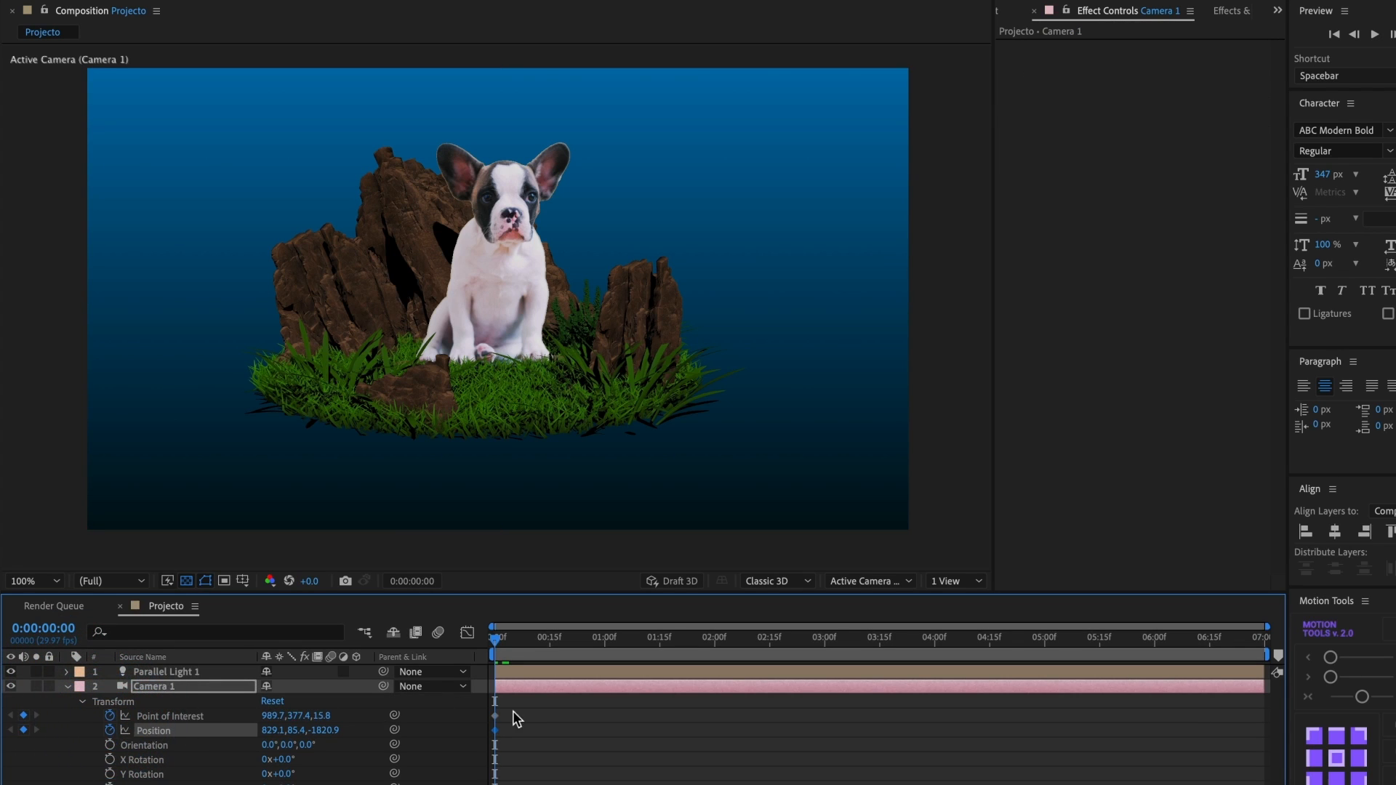
# Orbit Camera 1 at 0:00:06:29 to an end position of about 1230.4, 85.4, -1812.1.
pyautogui.moveTo(507, 647); pyautogui.dragTo(1266, 651)
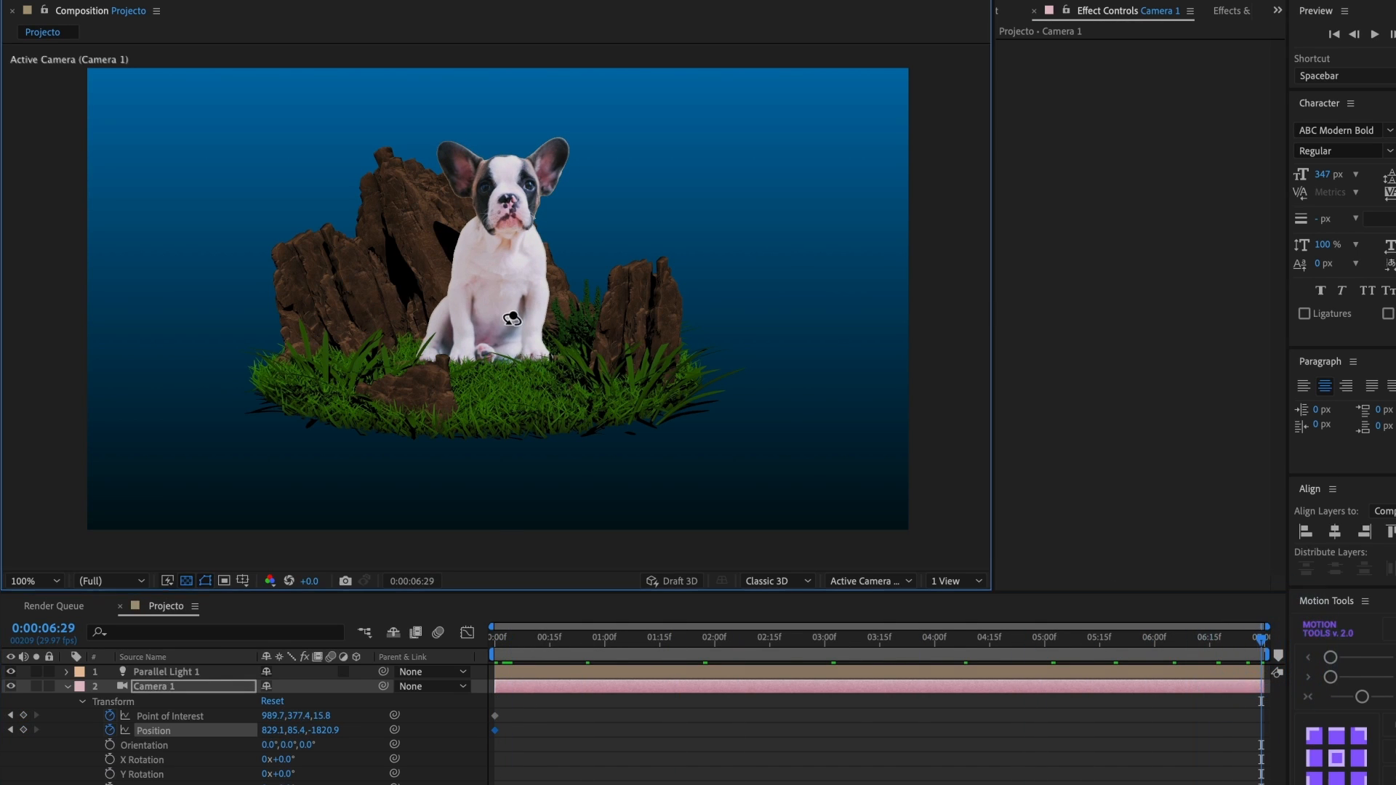
pyautogui.moveTo(363, 291); pyautogui.dragTo(489, 320)
pyautogui.click(917, 497)
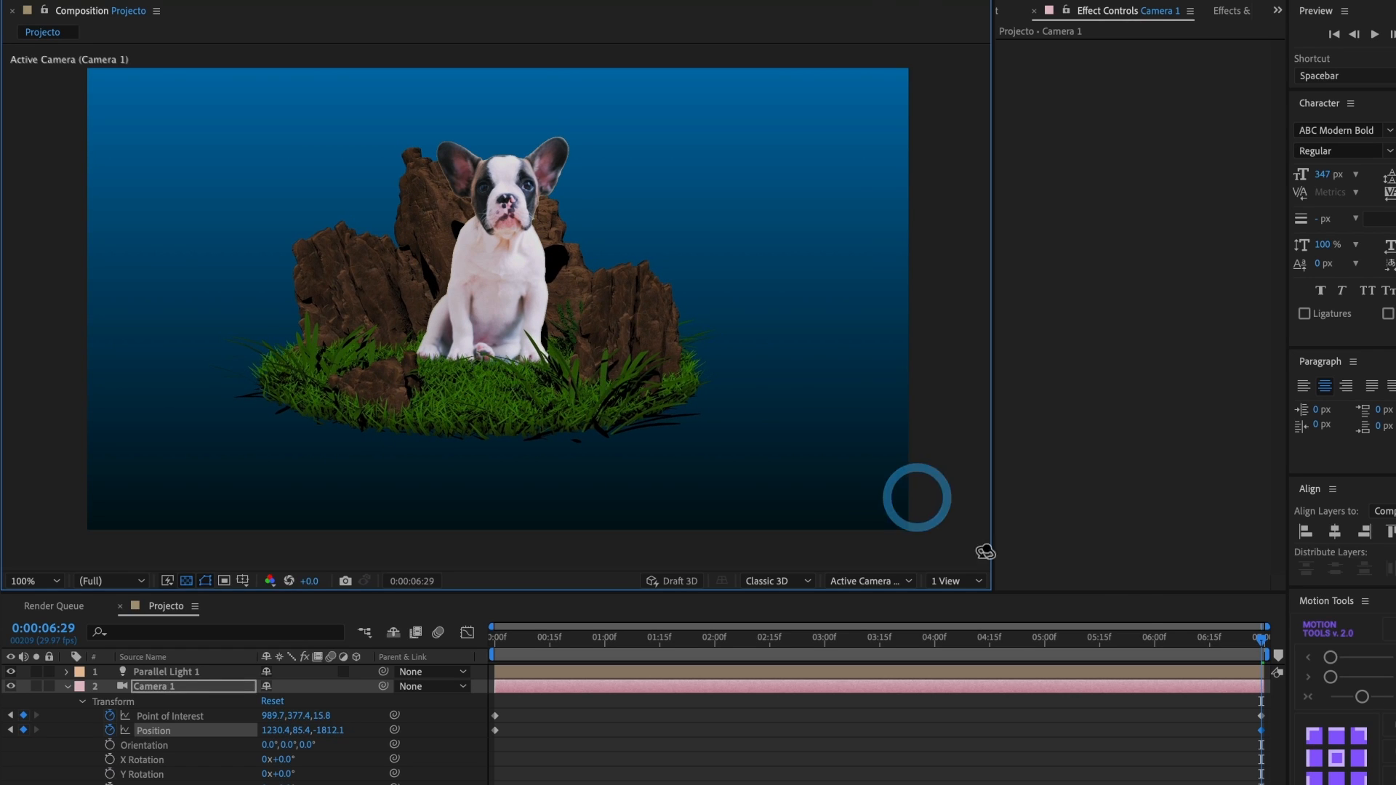
# Widen the camera move by orbiting its first-frame position to about 716.9, 101.5, -1810.1, and preview the animation.
pyautogui.moveTo(1259, 644); pyautogui.dragTo(448, 657)
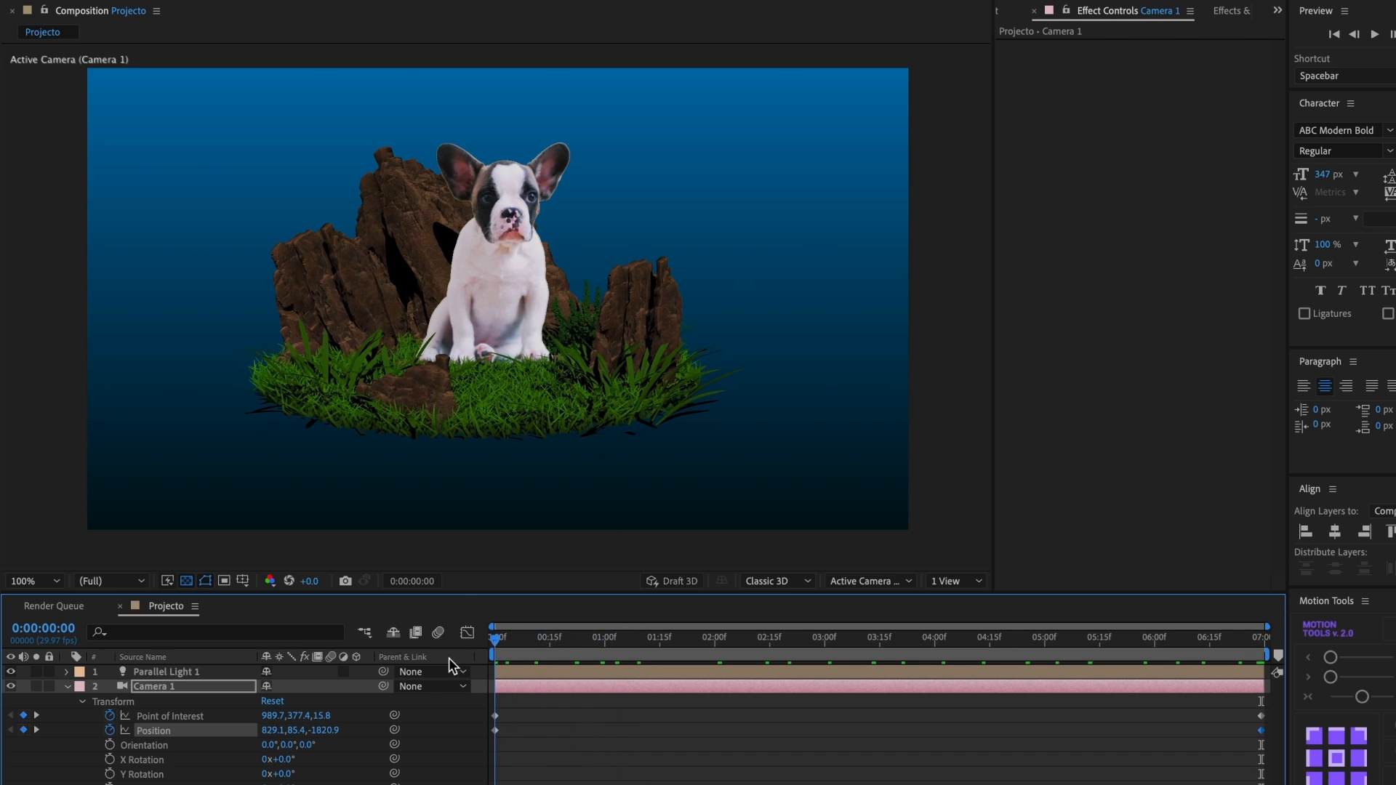
pyautogui.moveTo(495, 379); pyautogui.dragTo(500, 381)
pyautogui.moveTo(514, 639); pyautogui.dragTo(1144, 661)
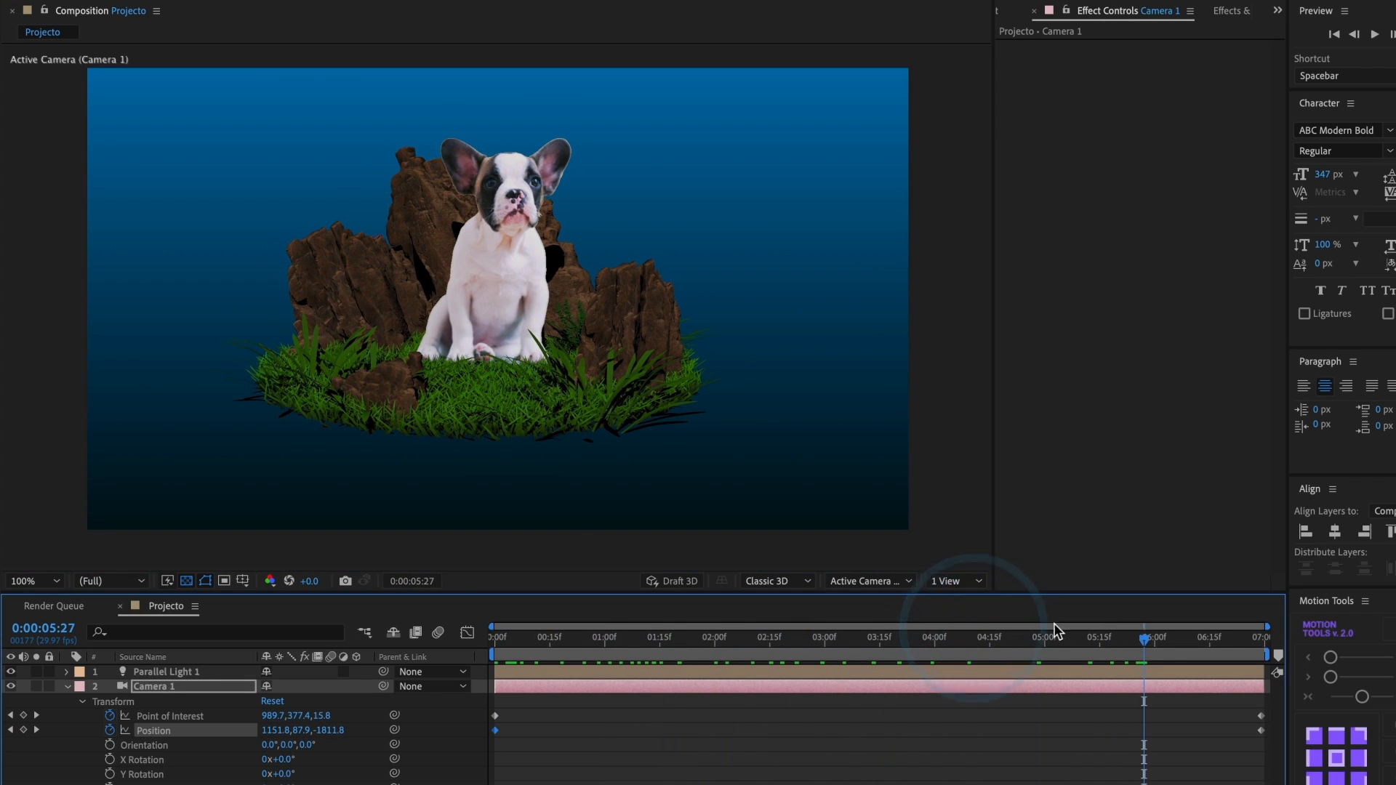
pyautogui.click(864, 644)
pyautogui.moveTo(863, 650); pyautogui.dragTo(446, 648)
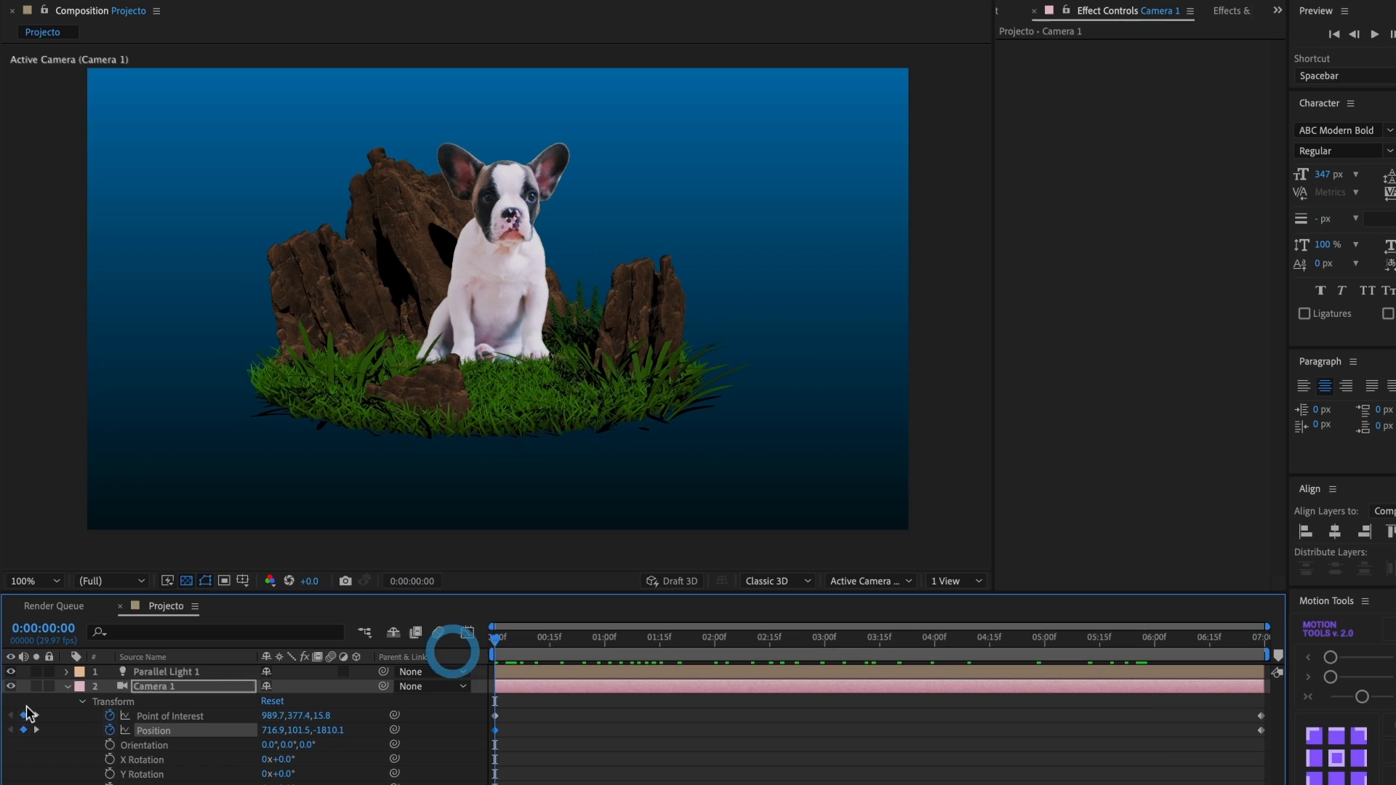
pyautogui.click(69, 687)
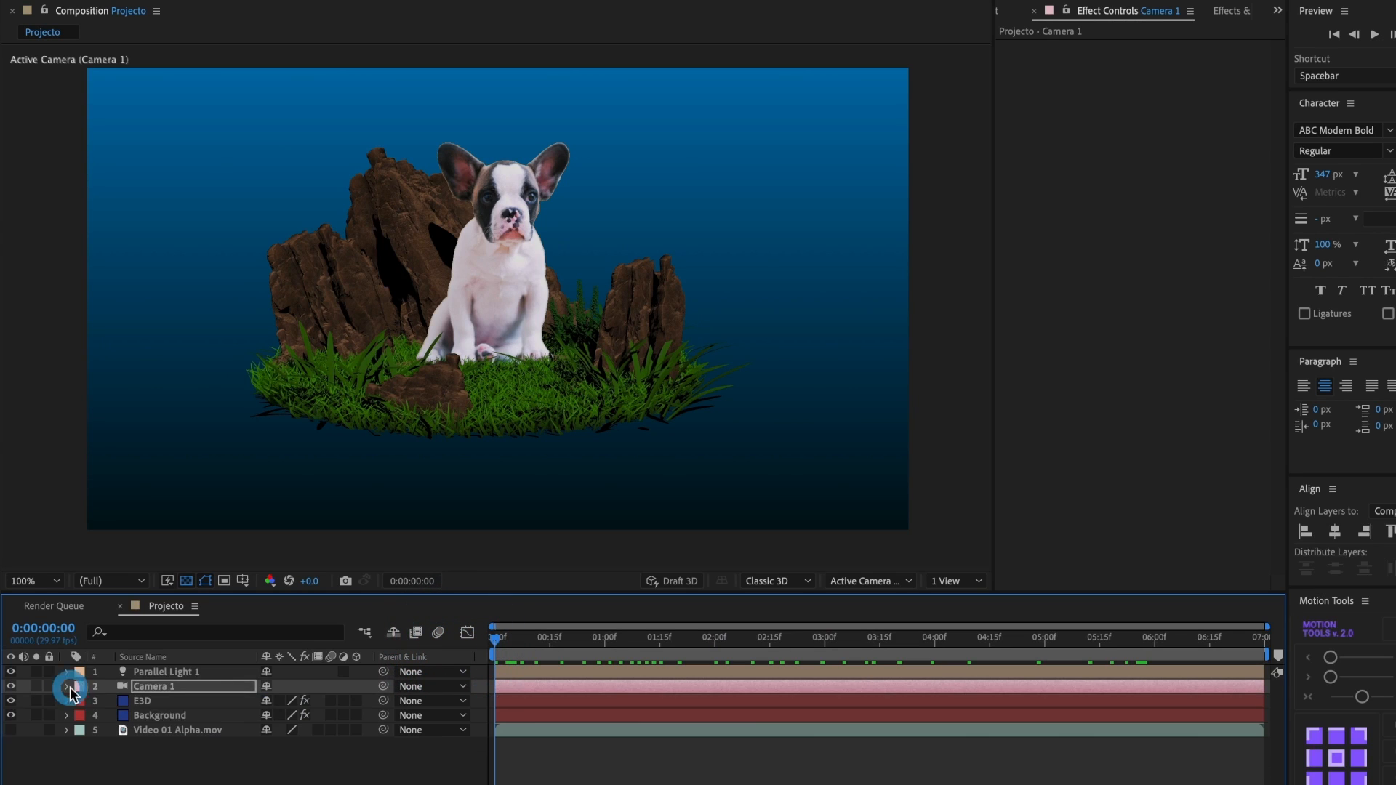
# Set the E3D shadow map size to 8192 and blur radius to about 8.57, and inspect the shadows at 200%.
pyautogui.click(146, 702)
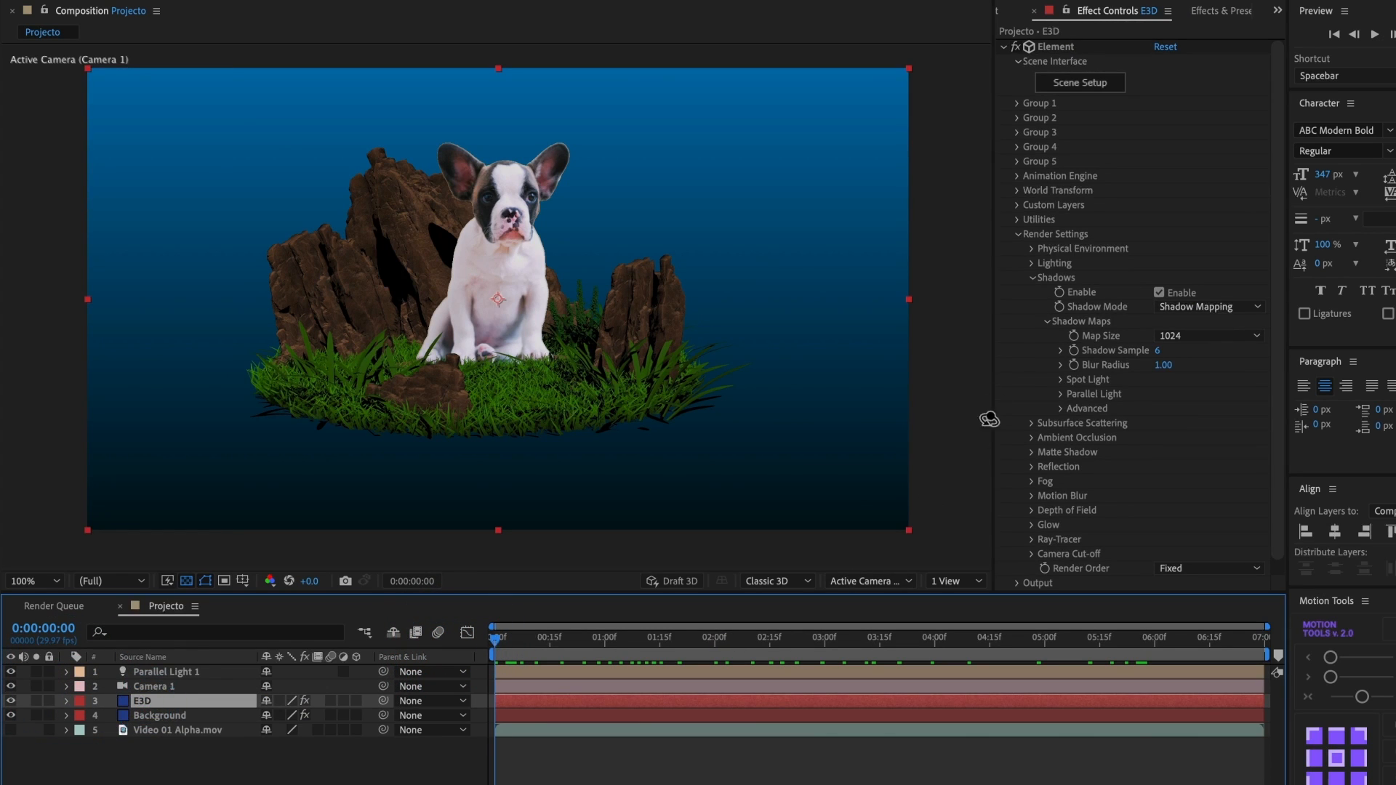
pyautogui.click(1165, 337)
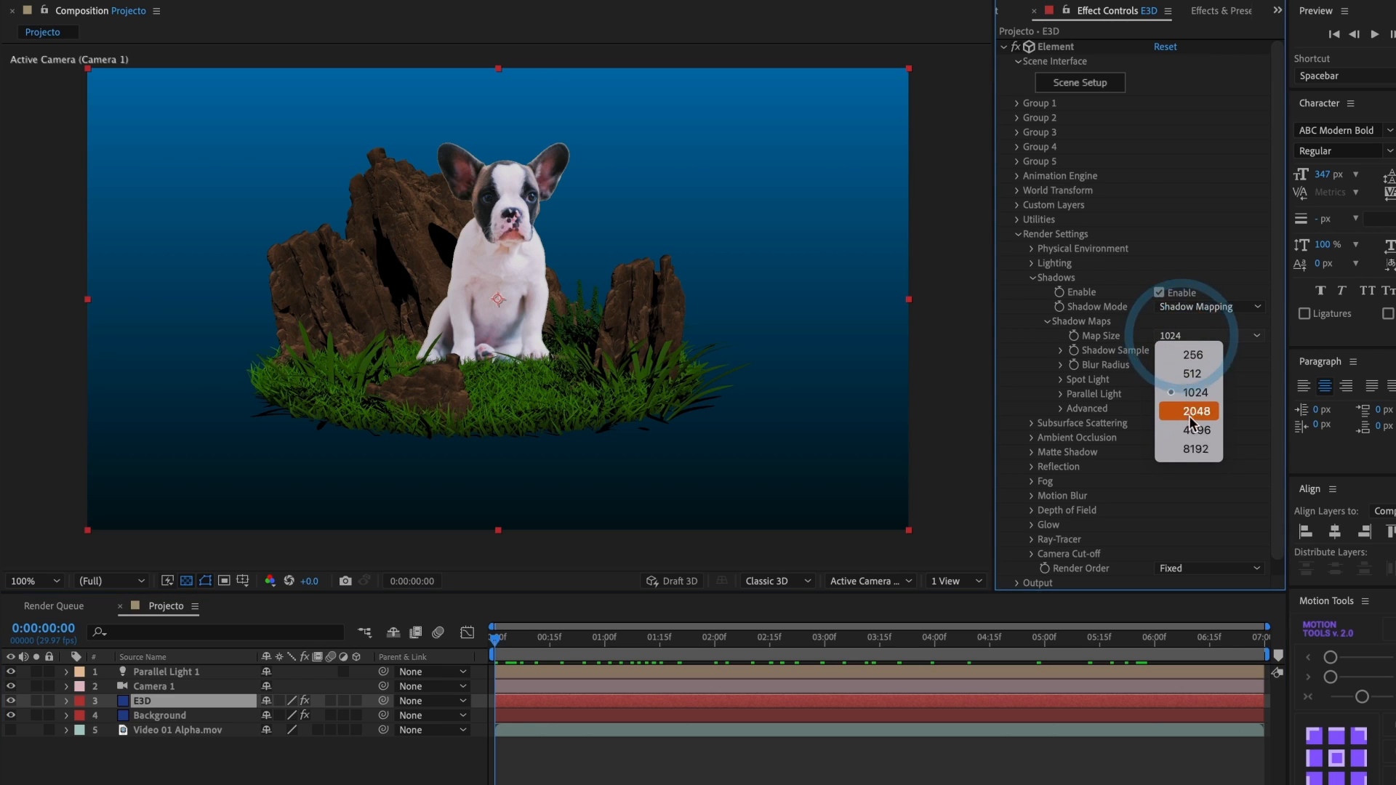
pyautogui.click(1195, 447)
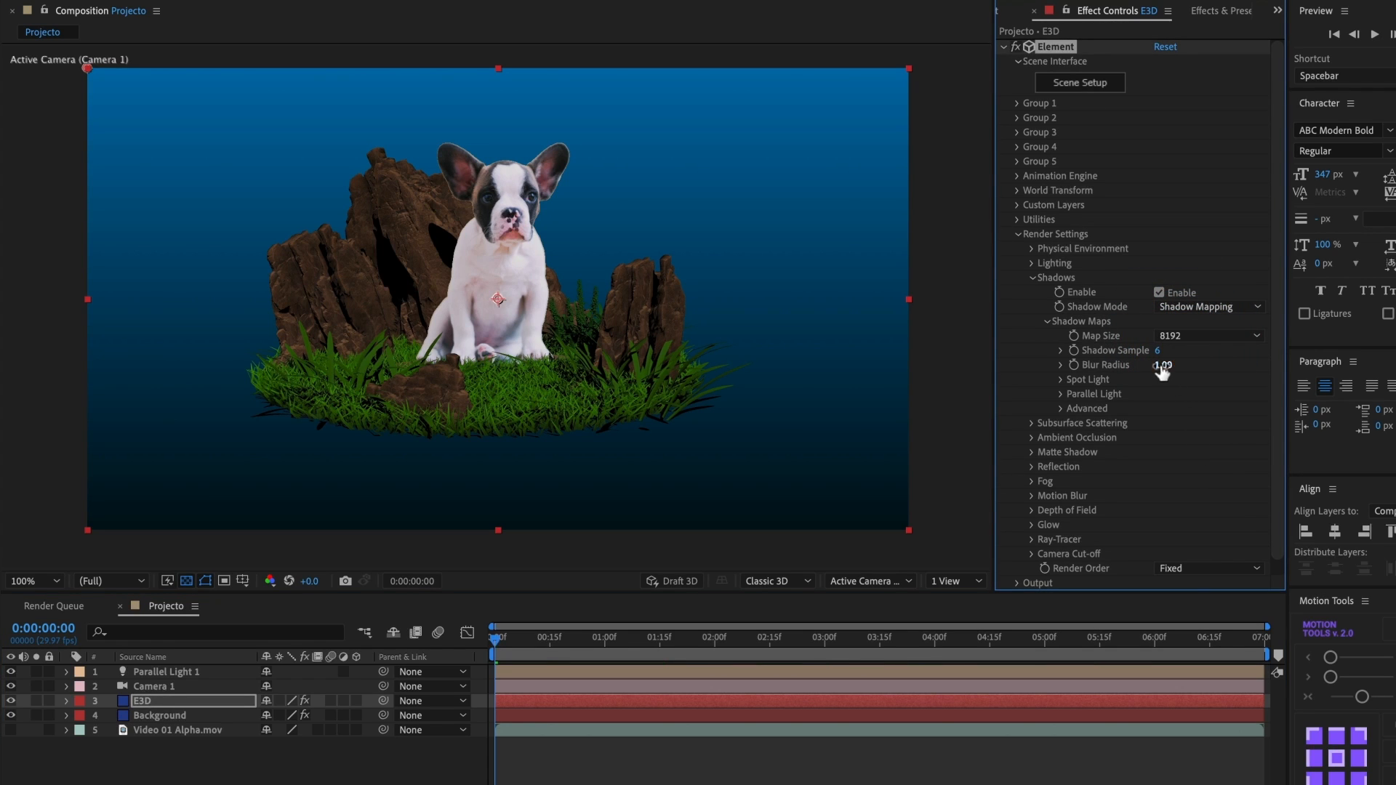
pyautogui.click(1060, 364)
pyautogui.moveTo(1101, 388); pyautogui.dragTo(1231, 393)
pyautogui.click(790, 310)
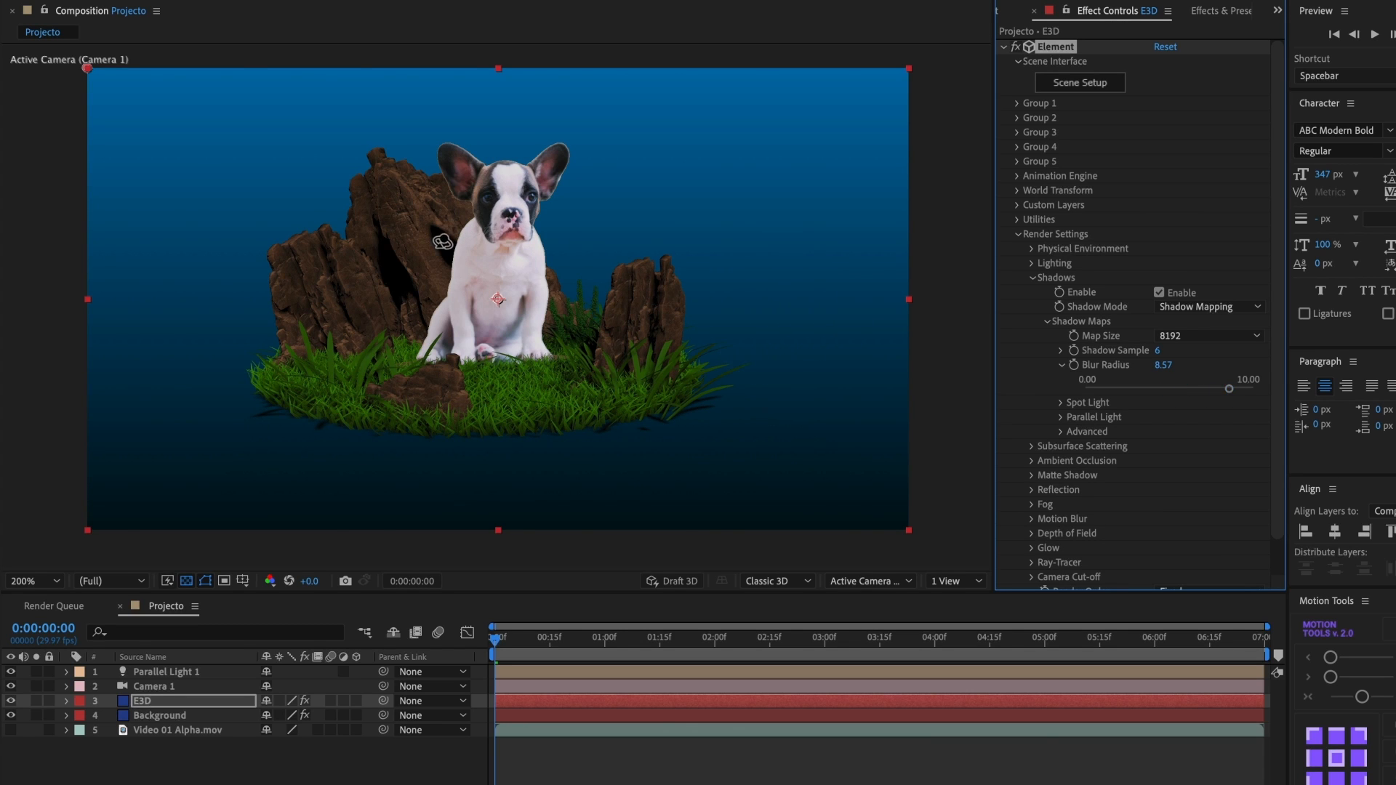
pyautogui.scroll(2, 445, 238)
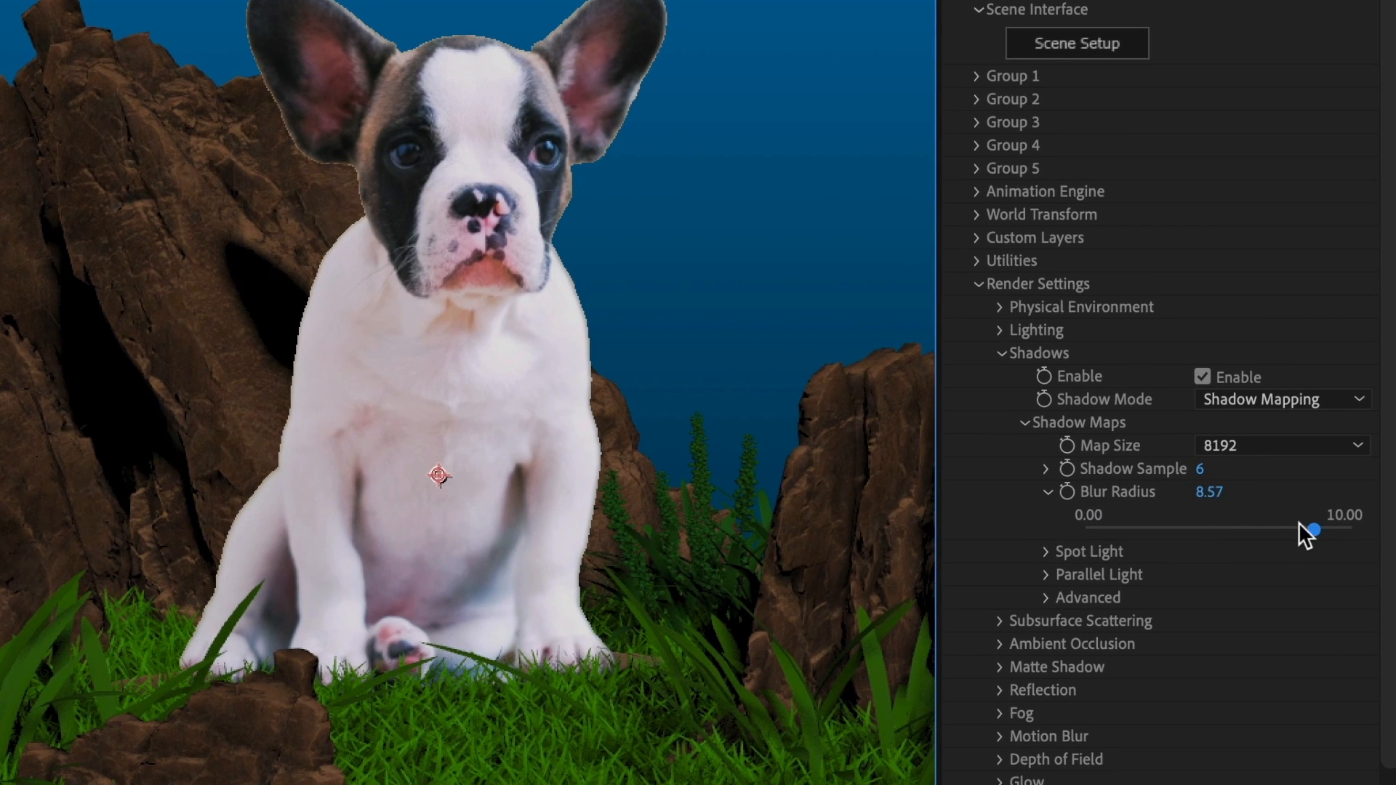
# Raise the blur radius of the E3D shadow maps to about 8.98.
pyautogui.moveTo(1308, 529)
pyautogui.mouseDown()
pyautogui.moveTo(1093, 531)
pyautogui.moveTo(1324, 529)
pyautogui.mouseUp()
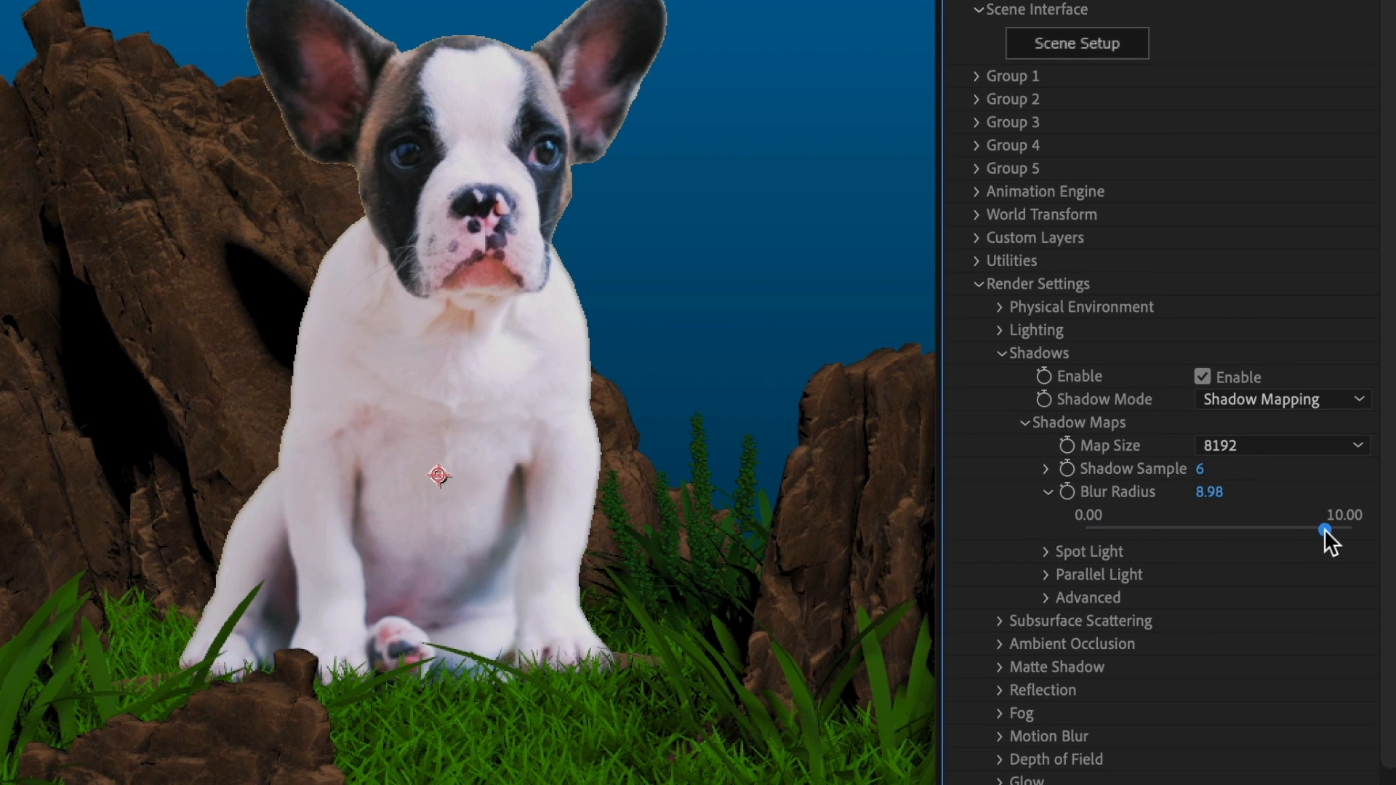
pyautogui.scroll(-1, 710, 469)
pyautogui.moveTo(547, 488); pyautogui.dragTo(503, 465, button='middle')
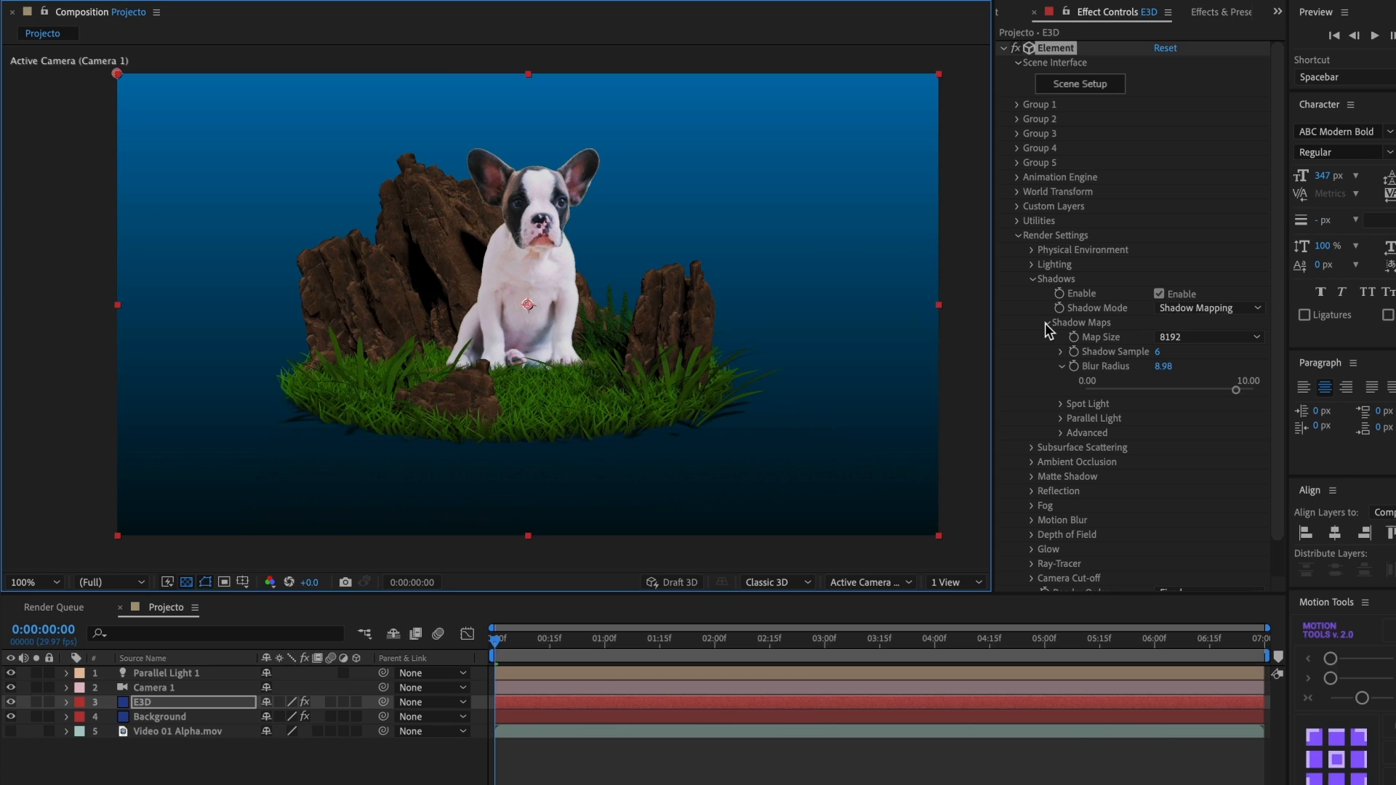
pyautogui.click(1032, 281)
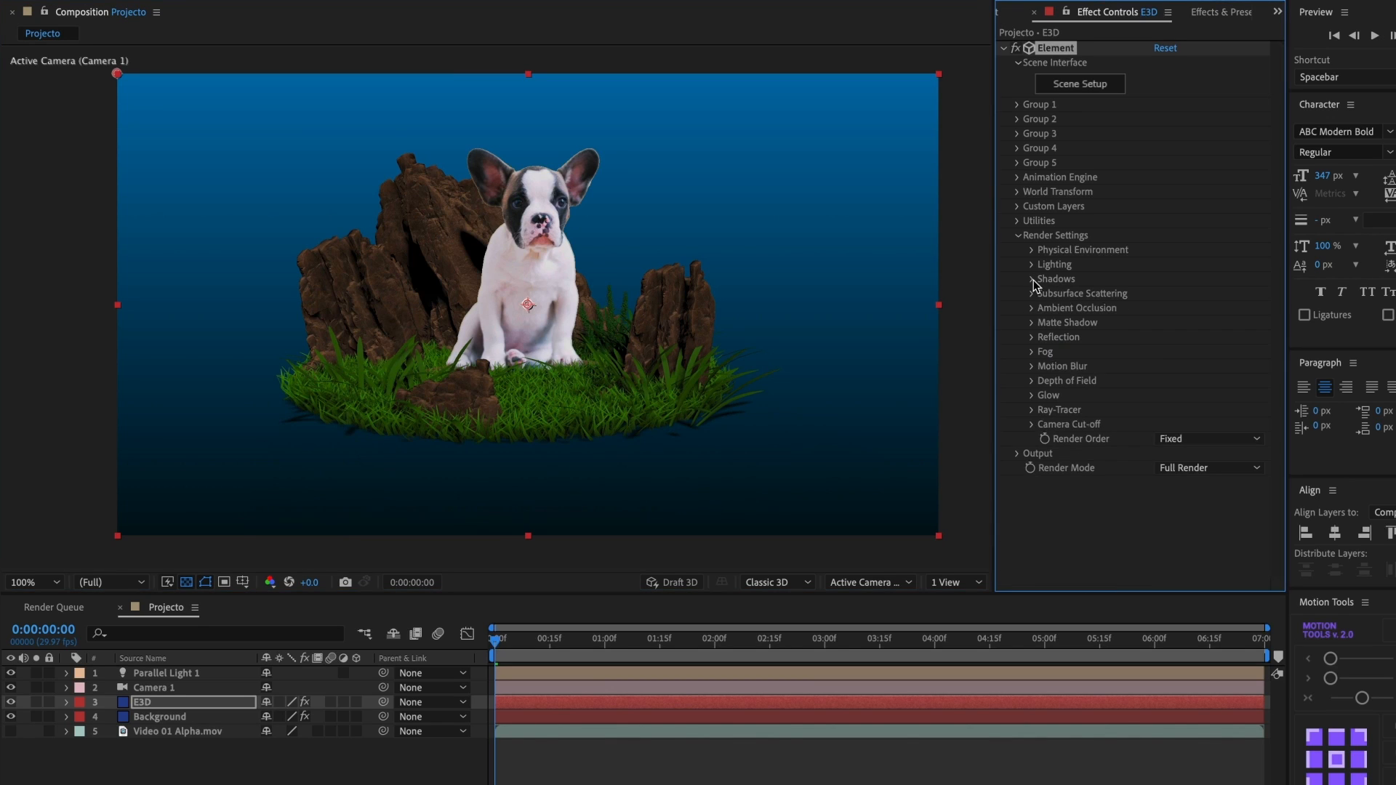
# Enable ambient occlusion in the E3D render settings and set the SSAO intensity to 4.0.
pyautogui.click(1030, 307)
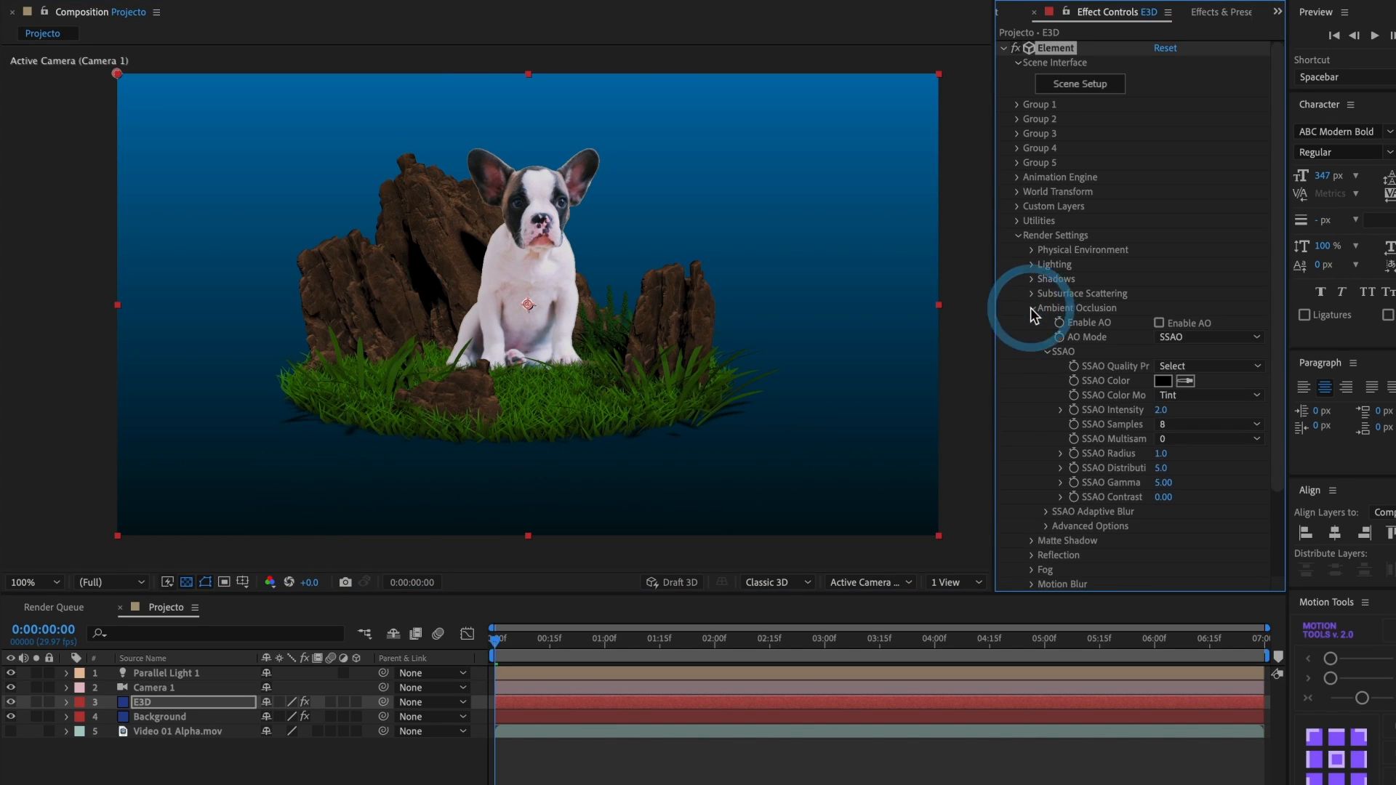
pyautogui.click(1158, 323)
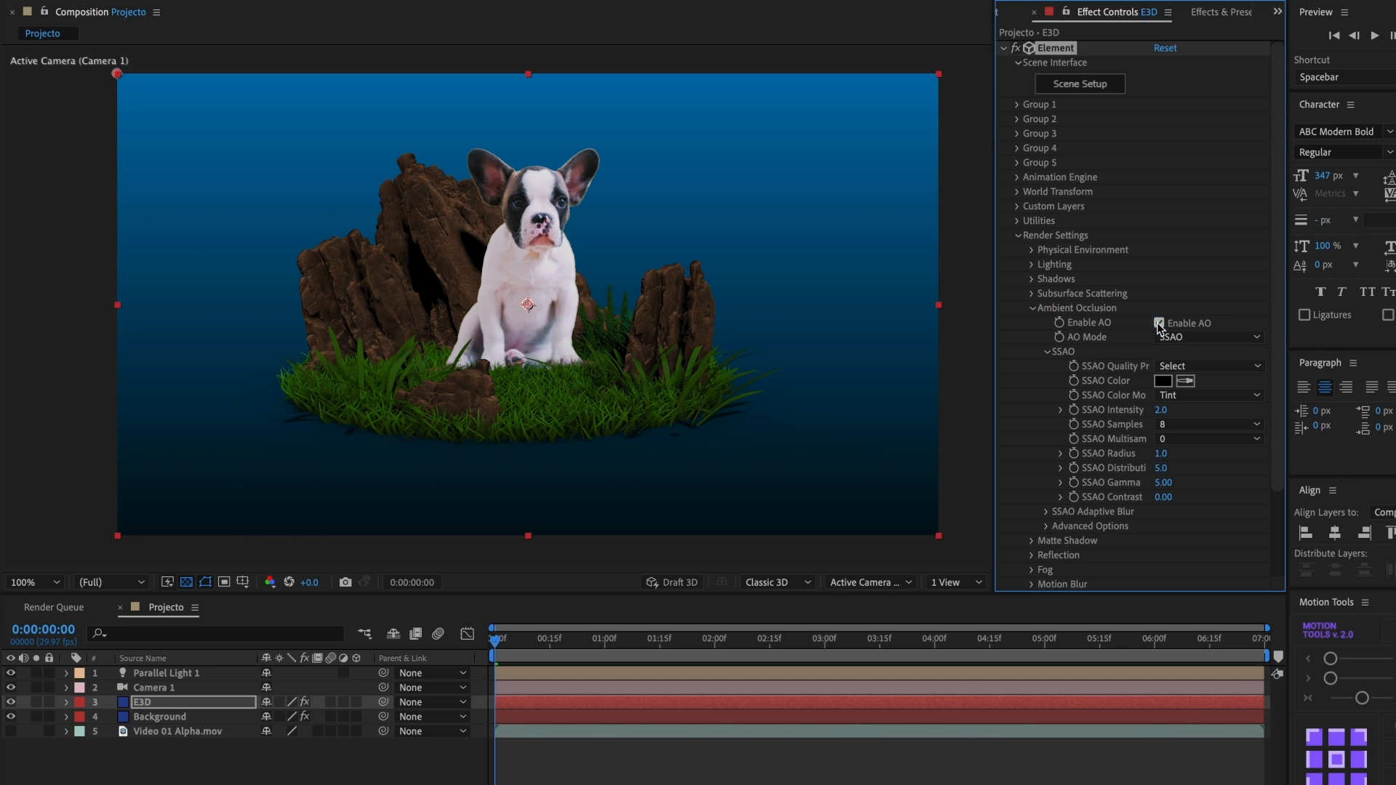
pyautogui.click(1161, 410)
pyautogui.write('4')
pyautogui.press('Return')
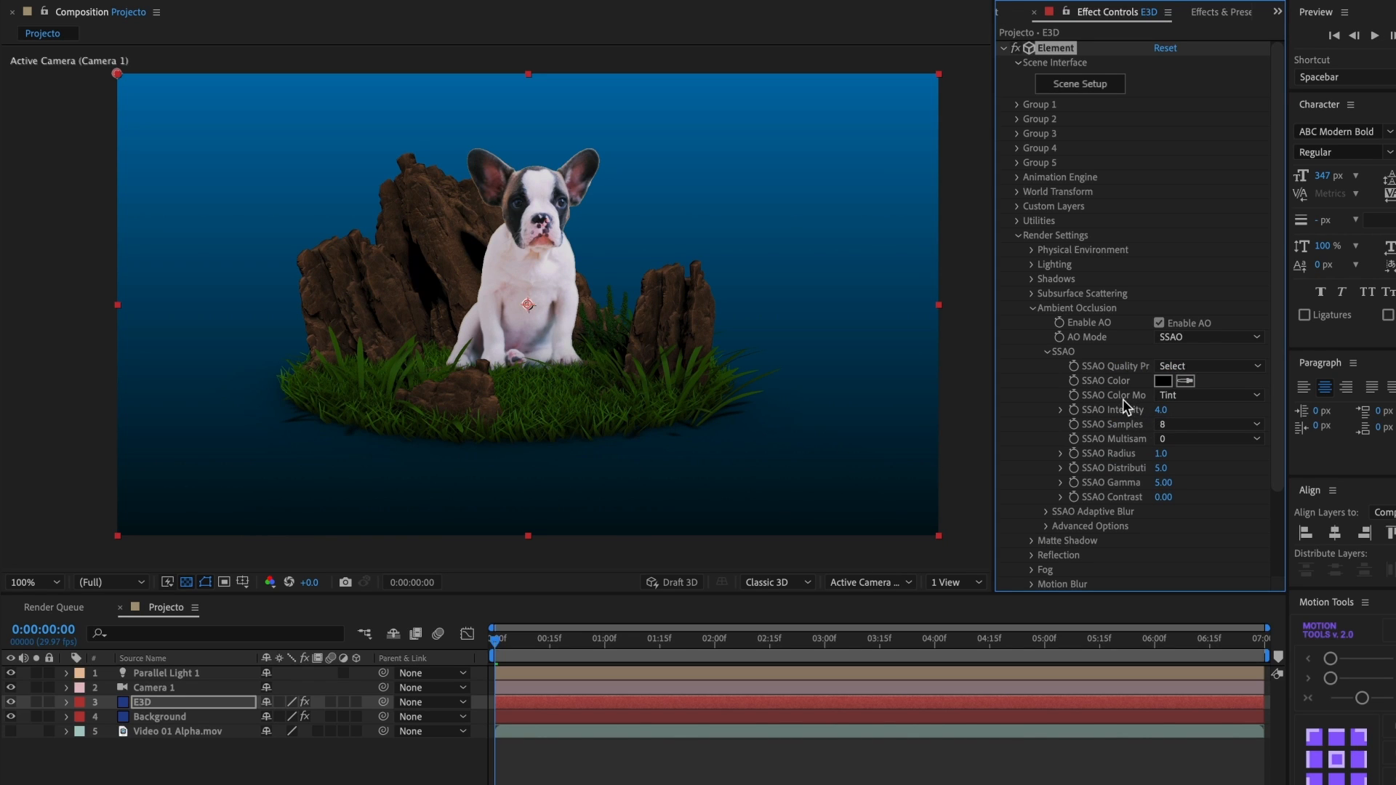
pyautogui.click(1032, 309)
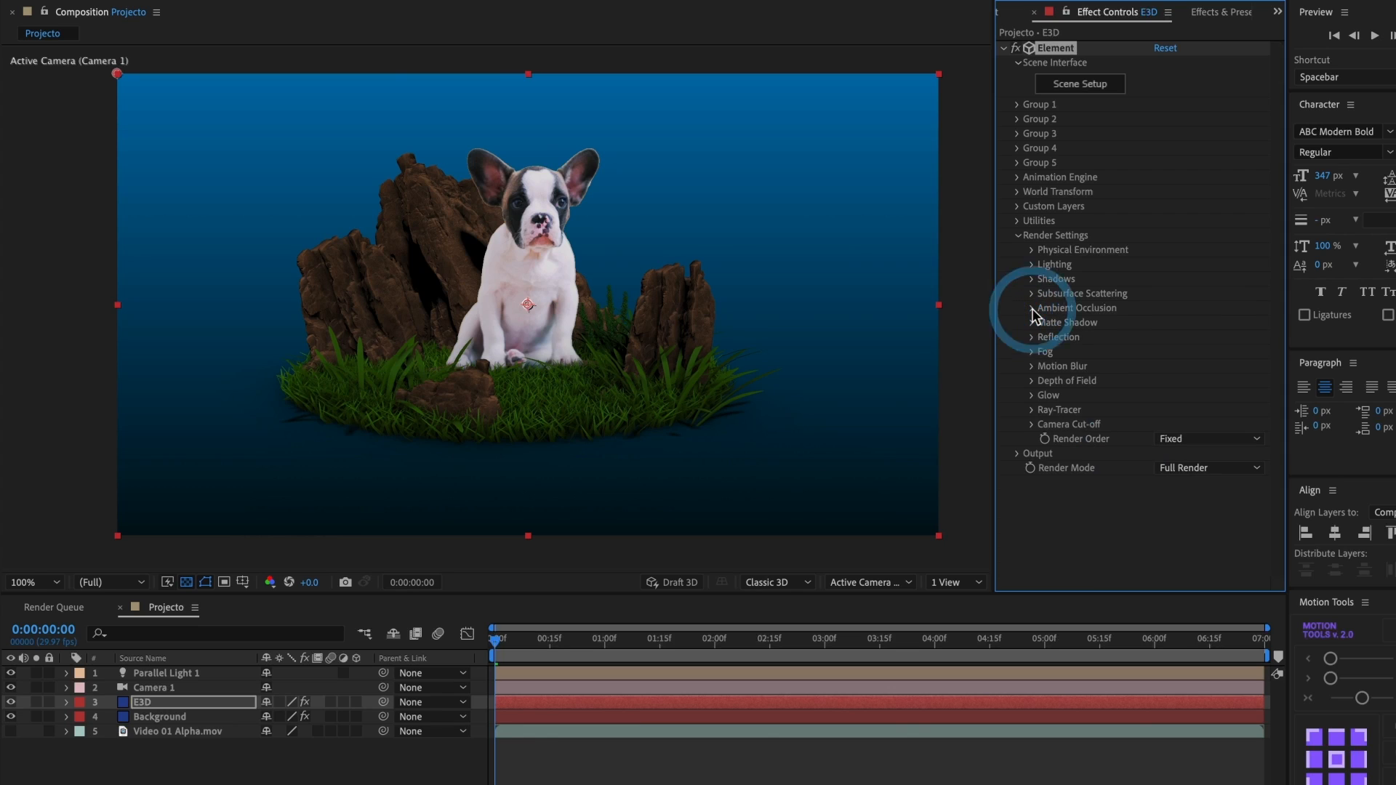
# Add the Single Light preset as additional lighting for the E3D layer and inspect the dog's edges at 400%.
pyautogui.click(1030, 265)
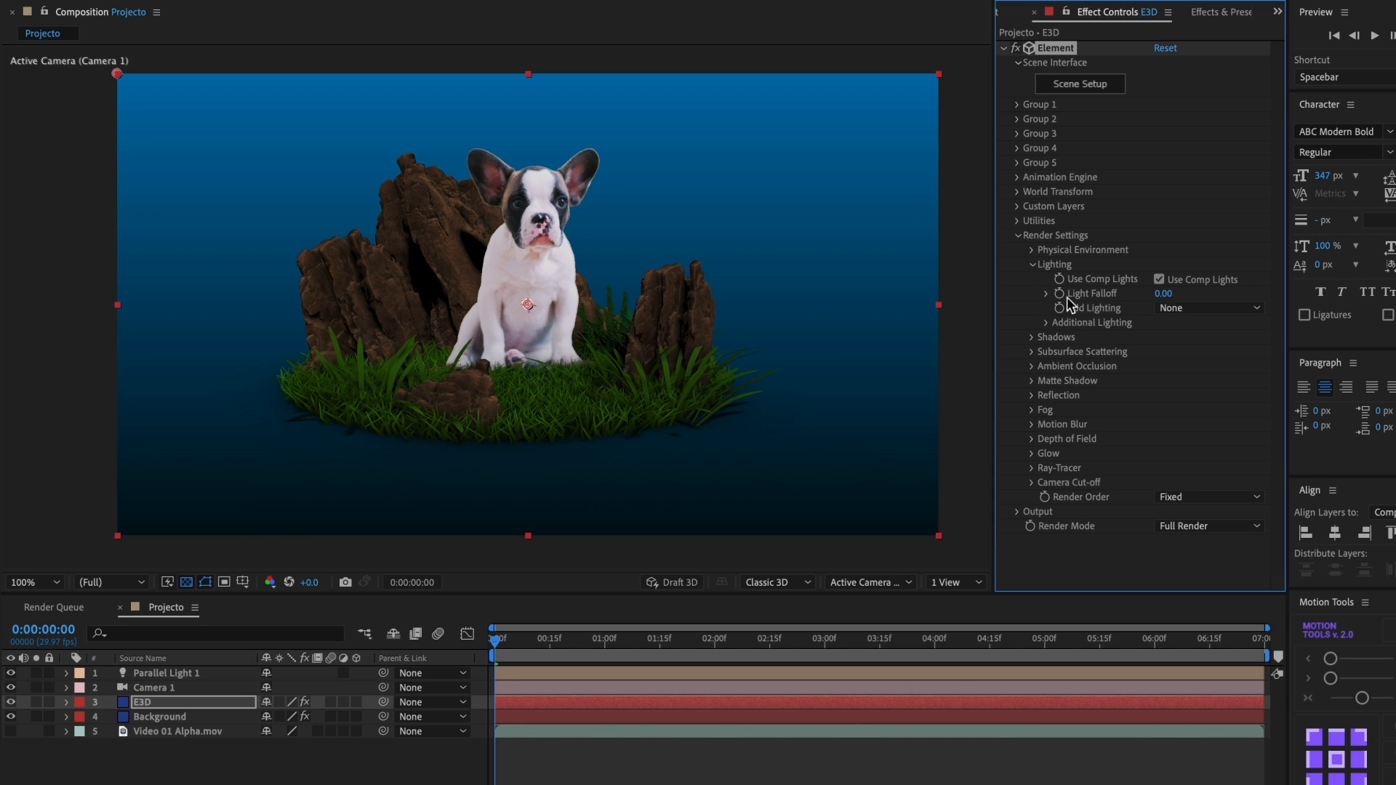
pyautogui.click(1177, 308)
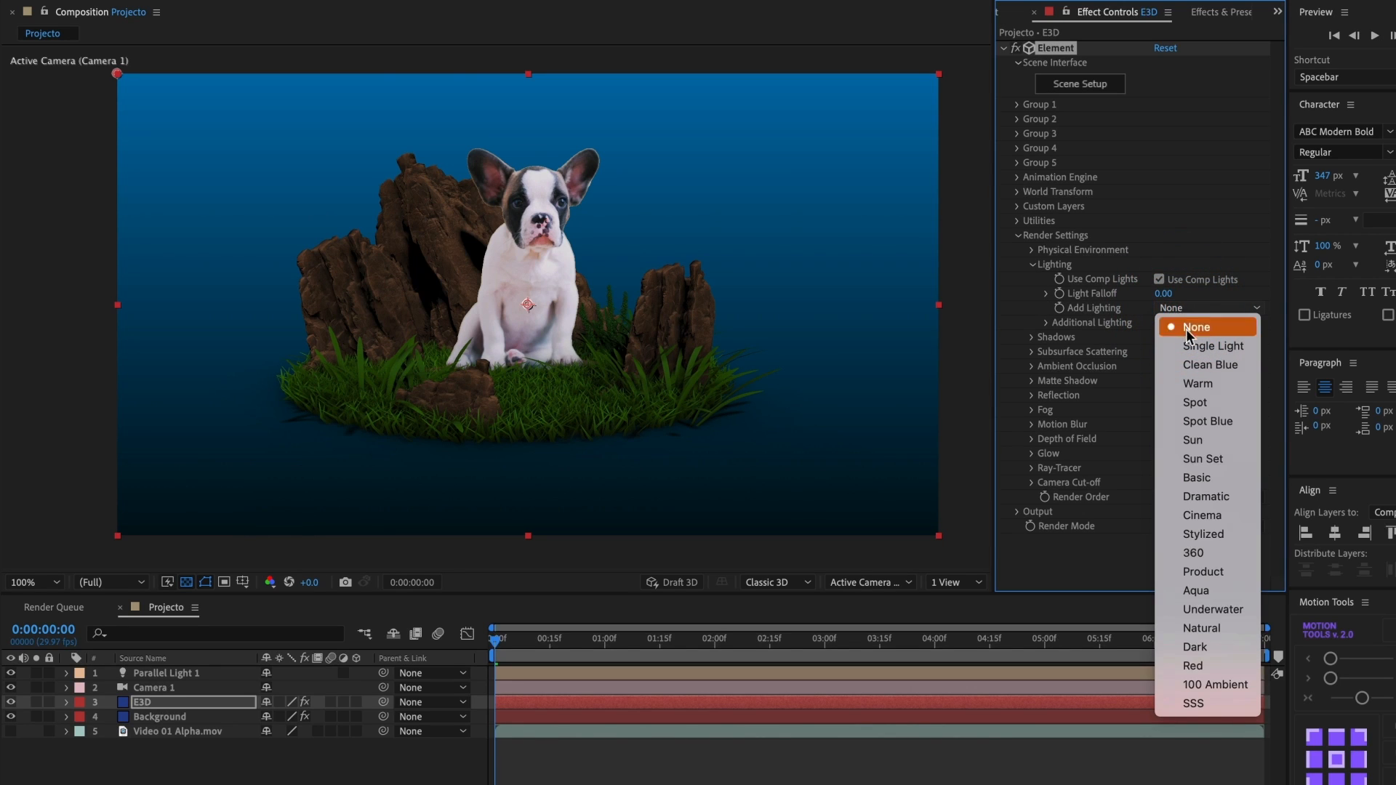
pyautogui.click(1193, 339)
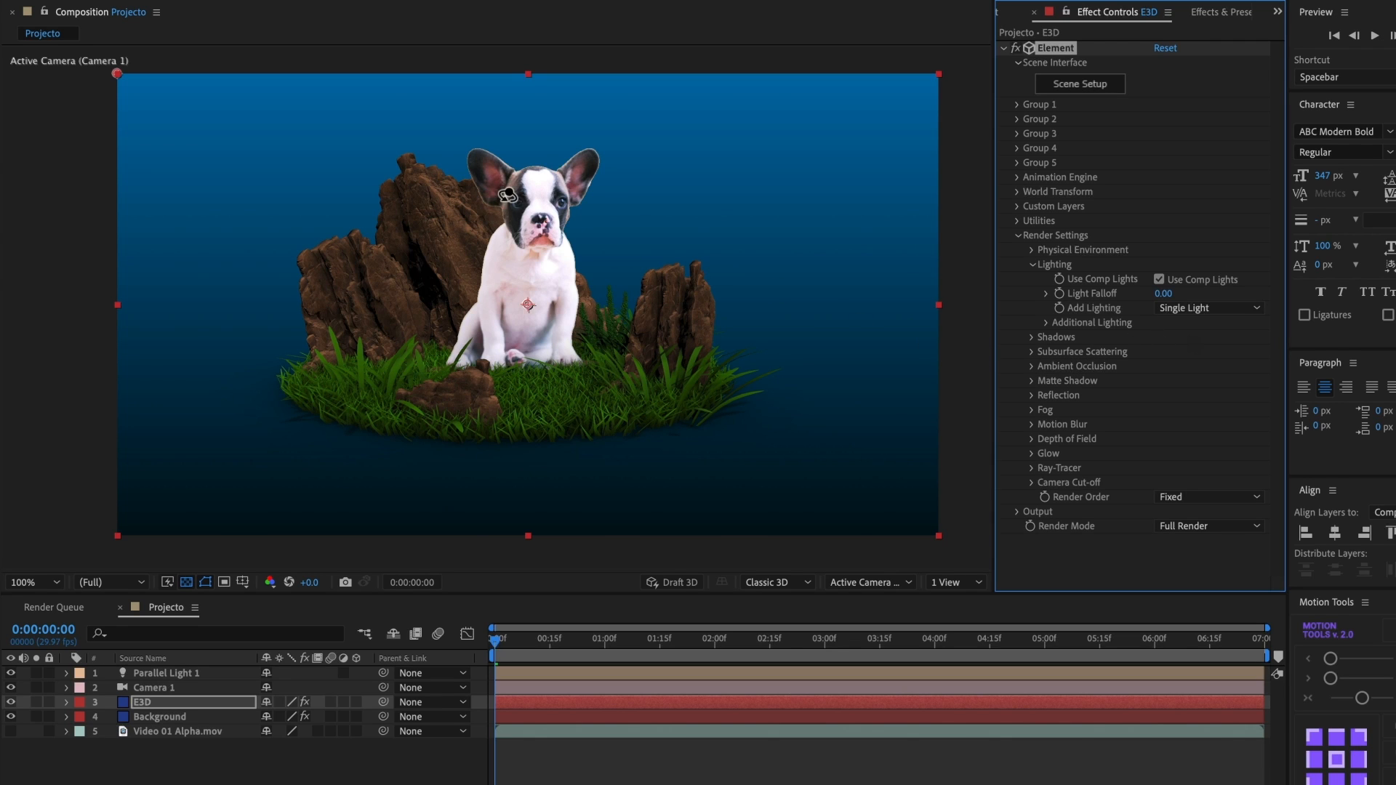
pyautogui.scroll(4, 507, 195)
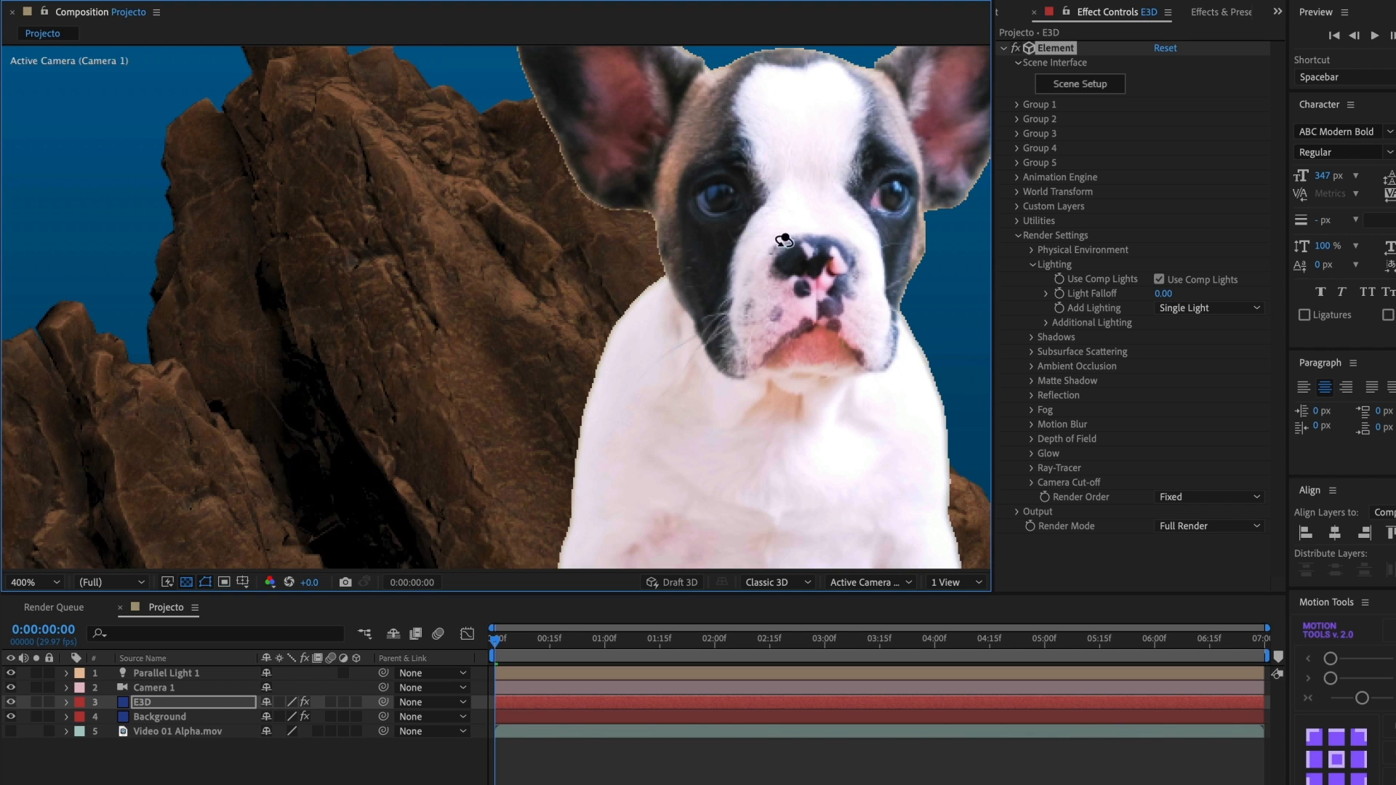
pyautogui.click(1031, 265)
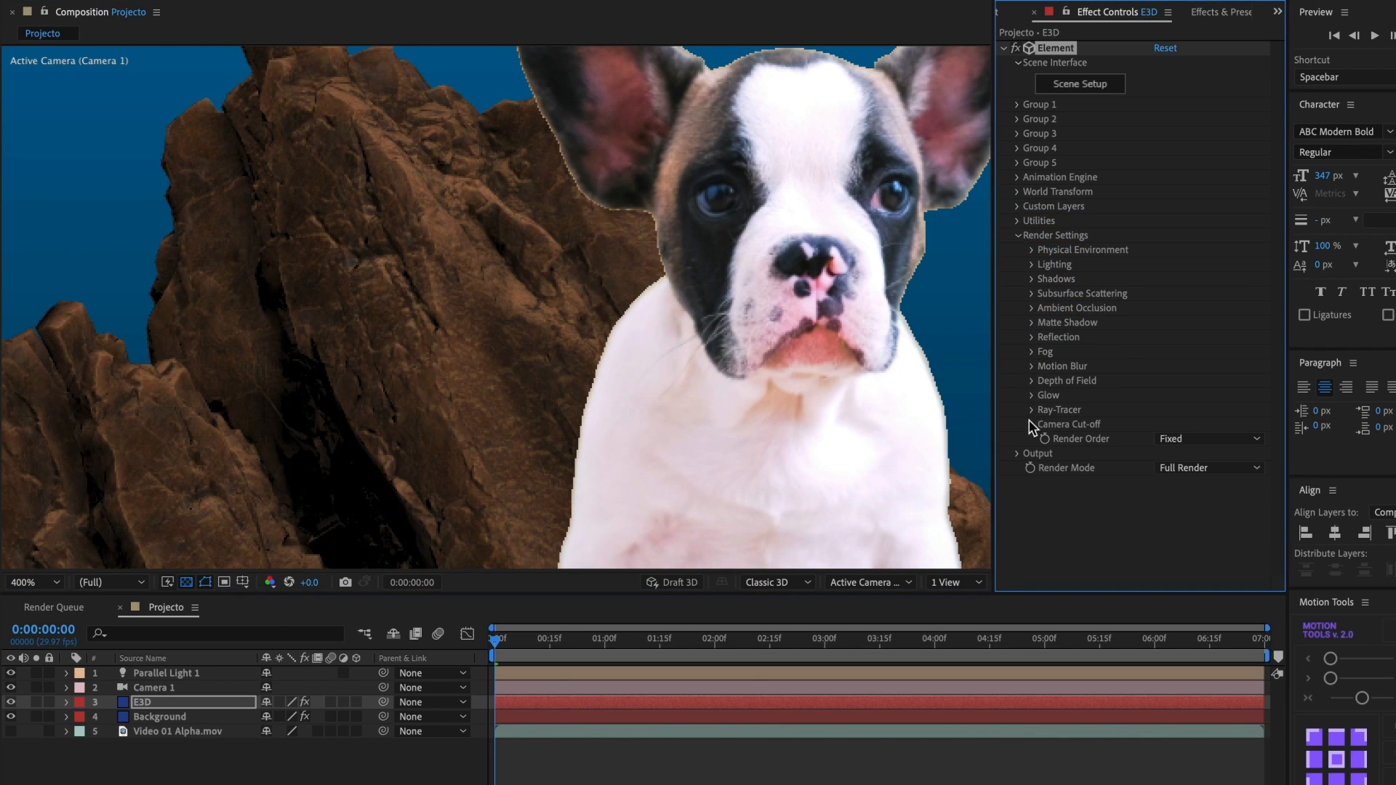
# Set FXAA Smoothing to 2 in the Element output's sampling and aliasing settings, and check the dog's edges.
pyautogui.click(1019, 453)
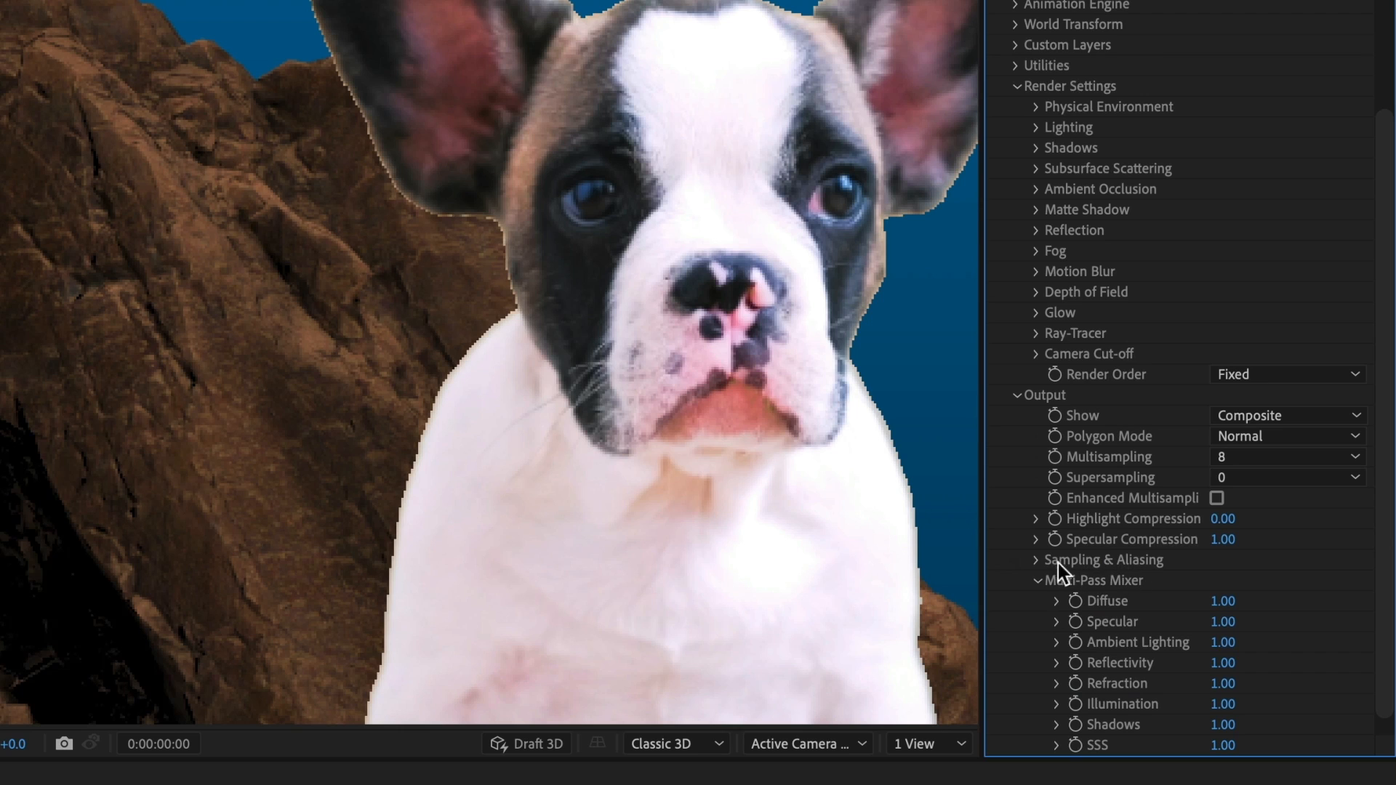
pyautogui.click(1036, 561)
pyautogui.scroll(-1, 1046, 560)
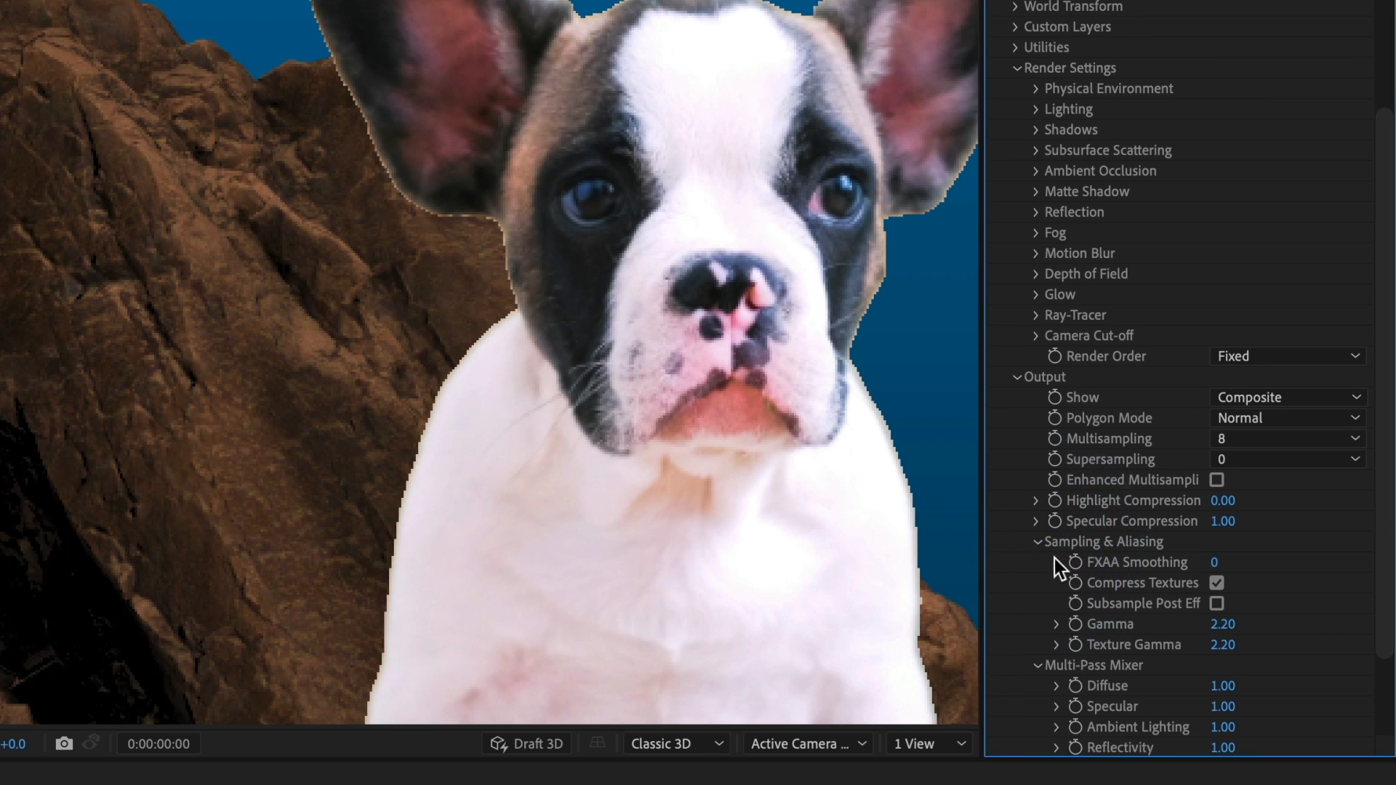
pyautogui.click(1214, 563)
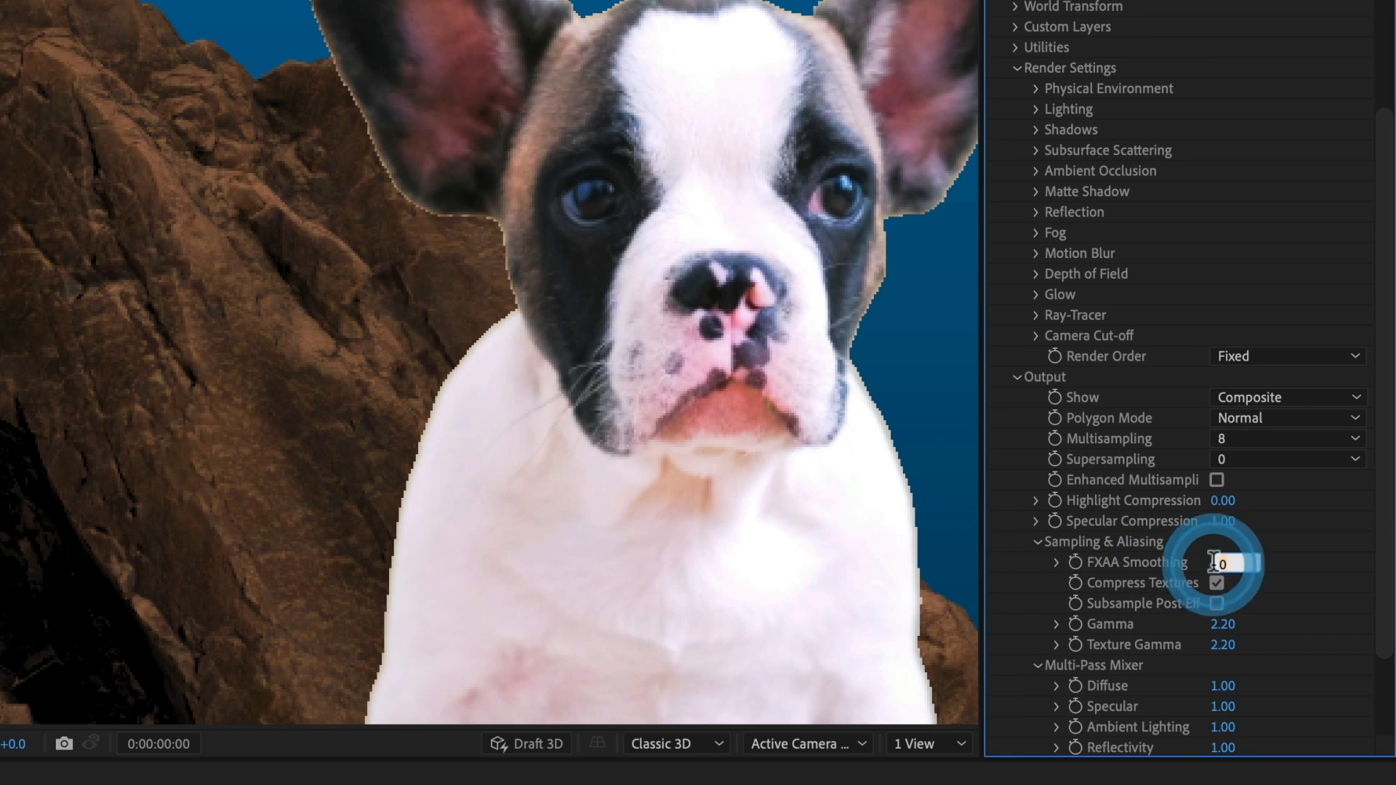
pyautogui.write('2')
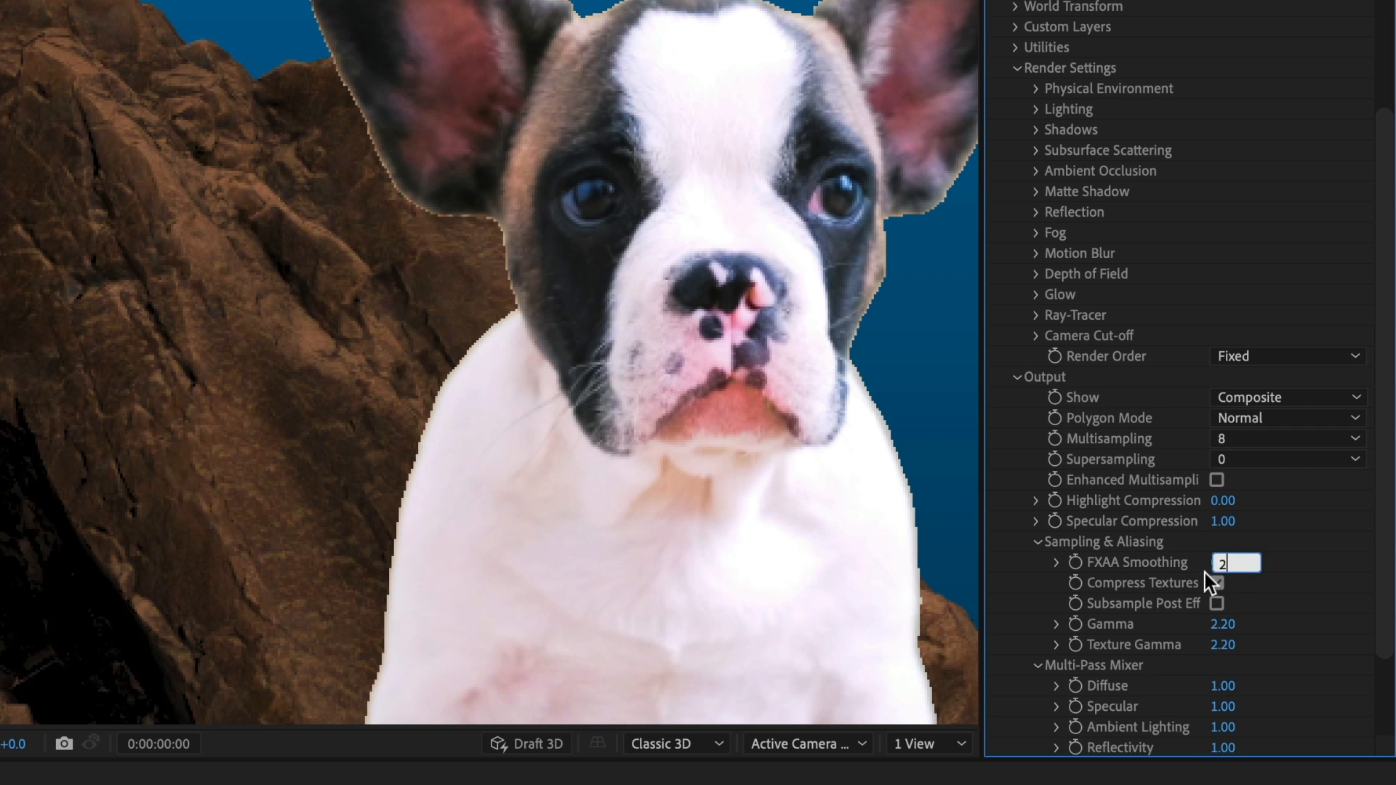
pyautogui.click(422, 248)
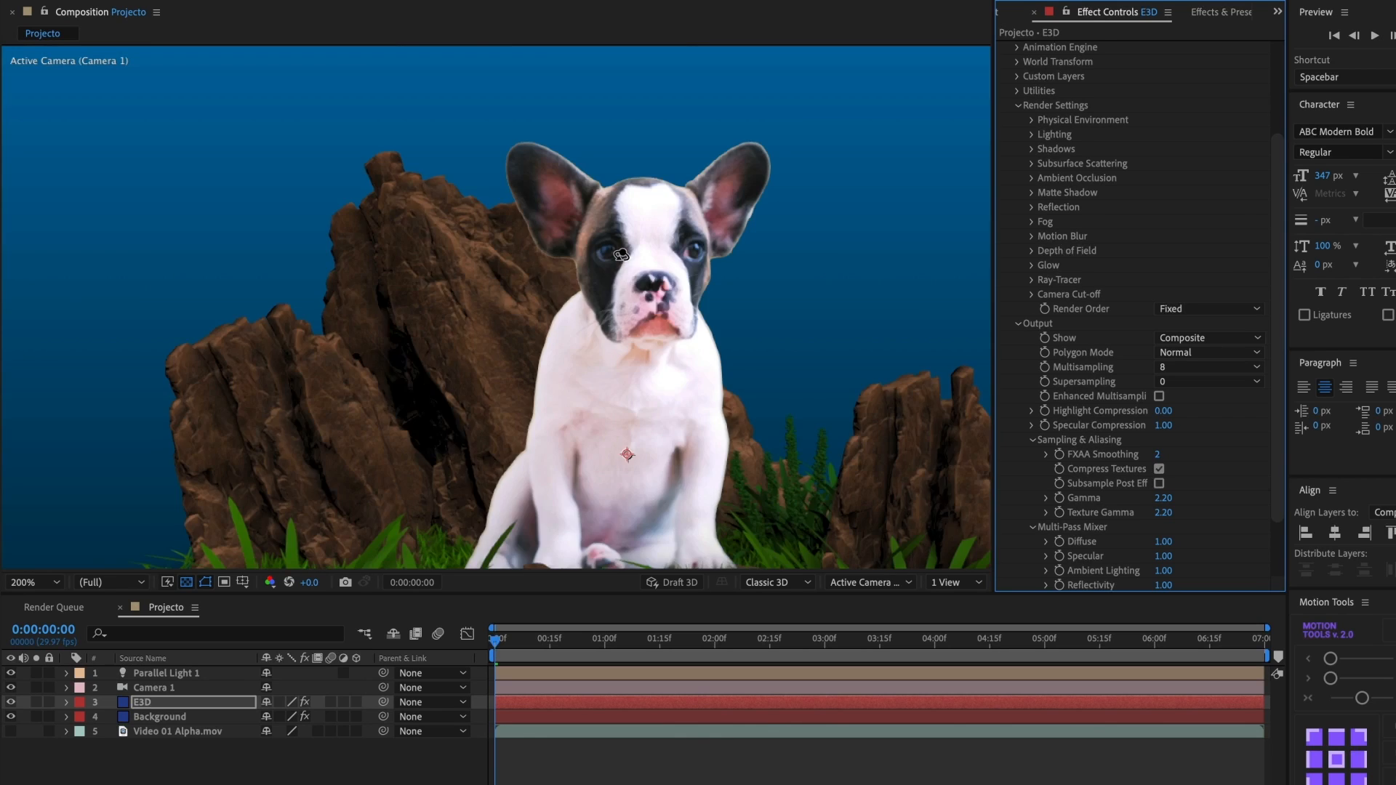
pyautogui.scroll(-2, 621, 255)
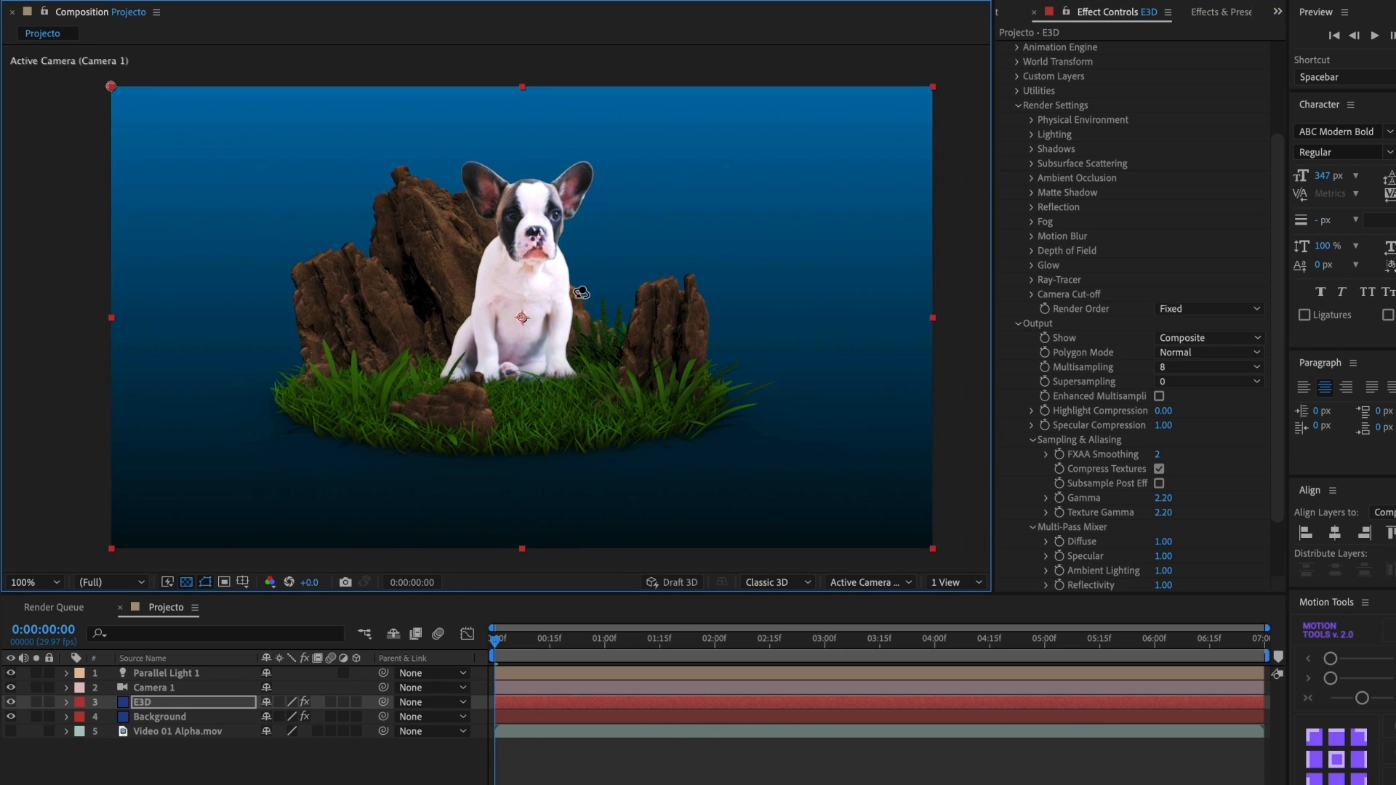